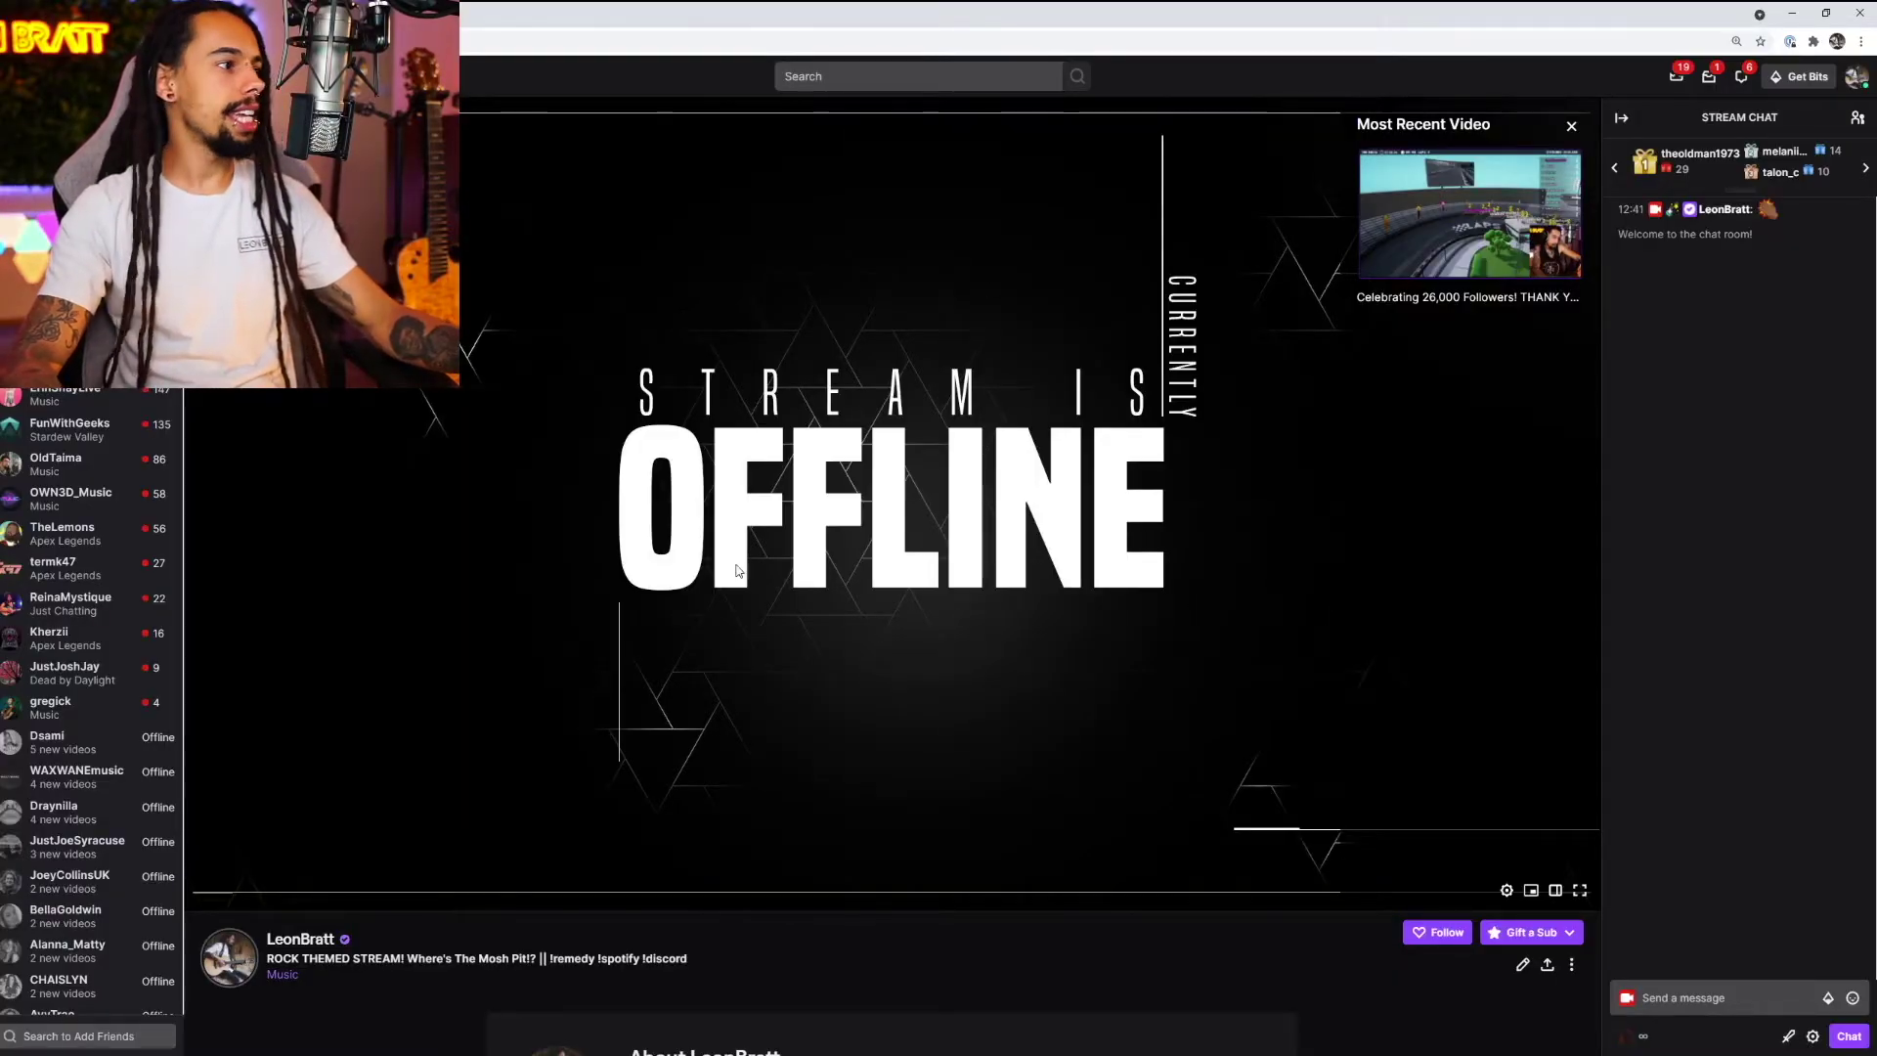
Step: Examine the info panels below the offline stream on the channel page, from YouTube and About Me down to Rules
scroll(1094, 677, down, 8)
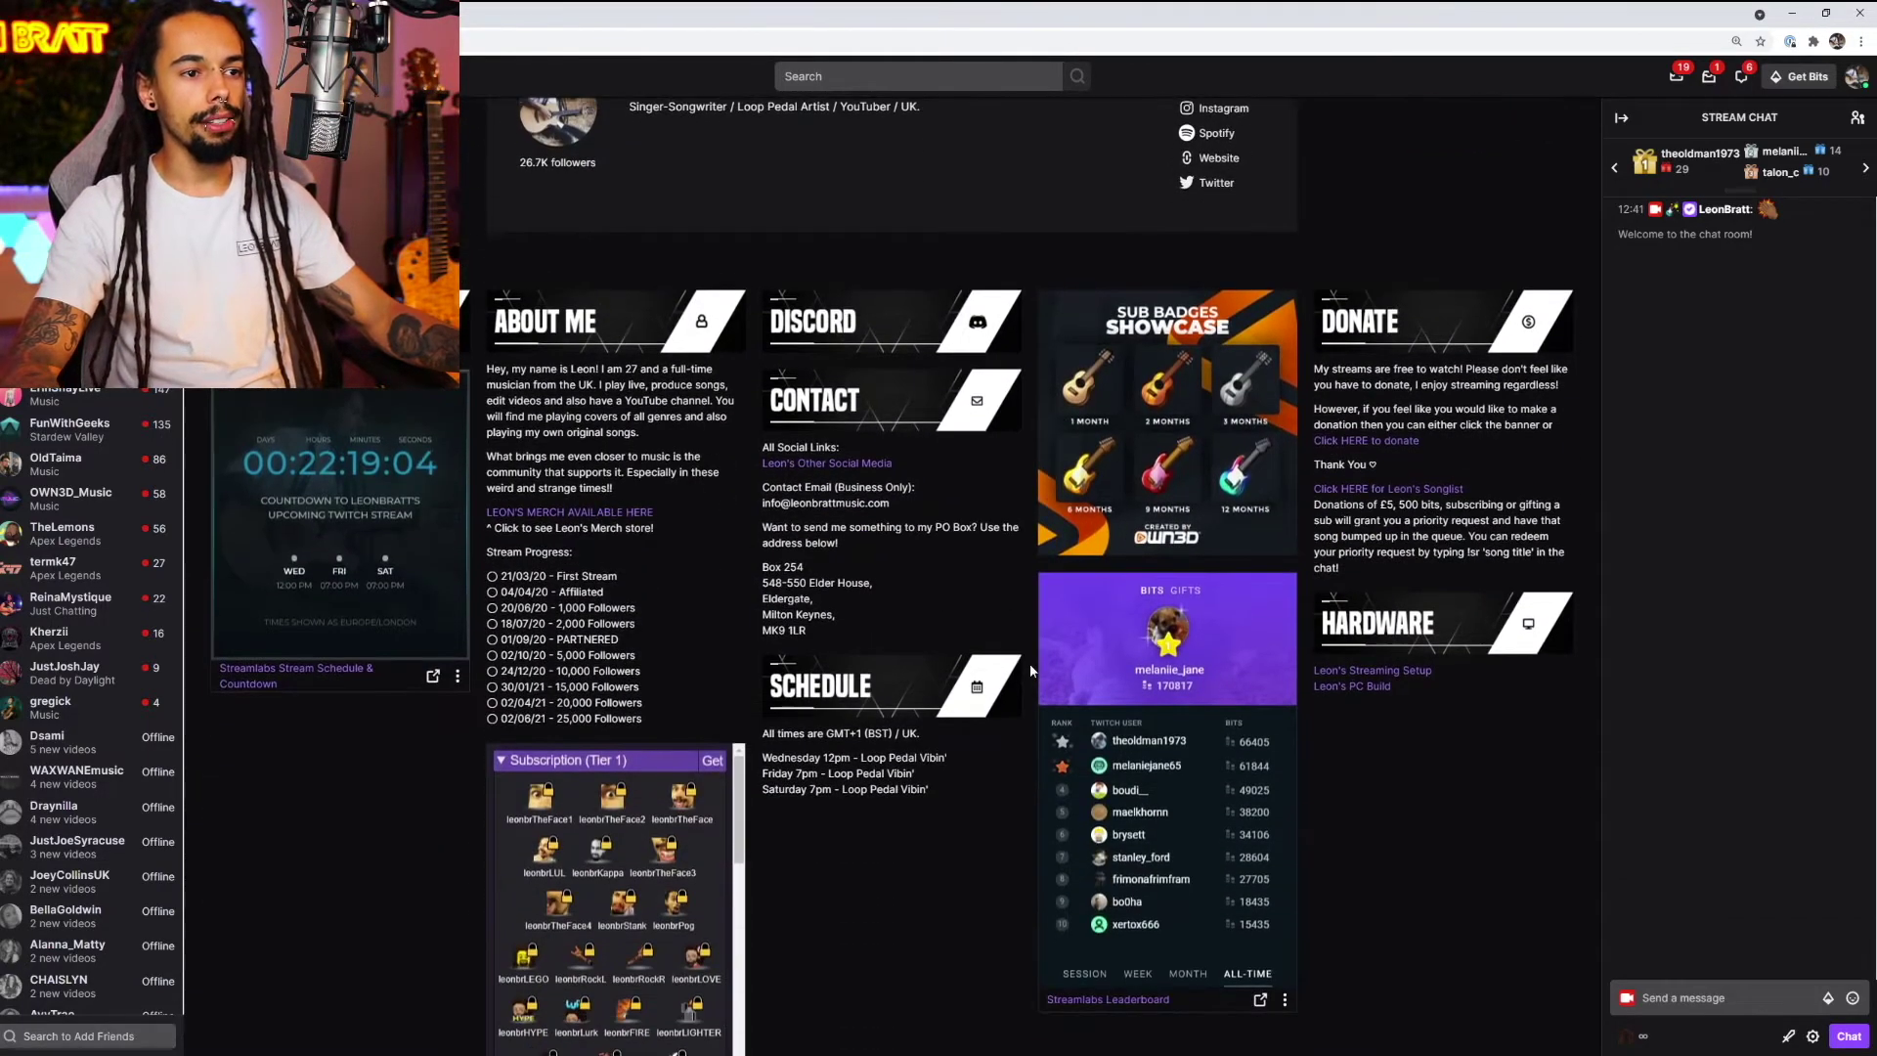
key(ctrl+plus)
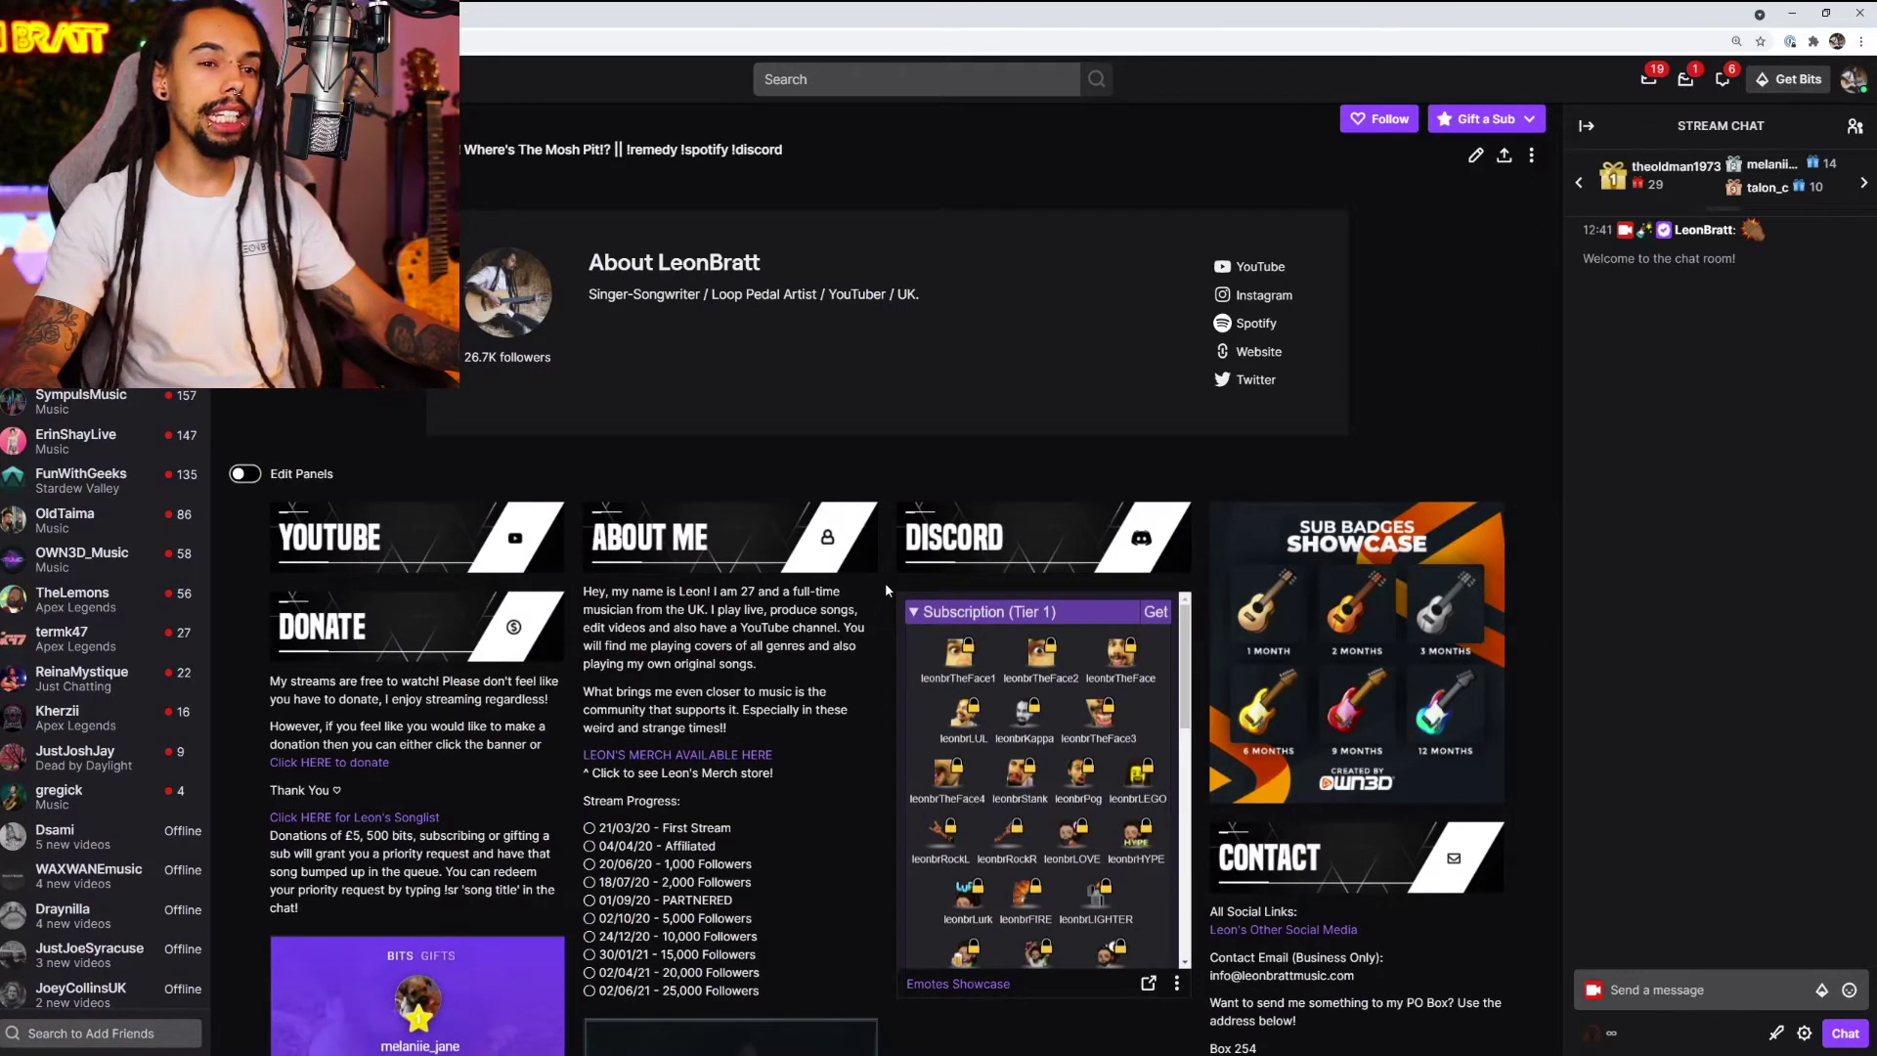
key(ctrl+plus)
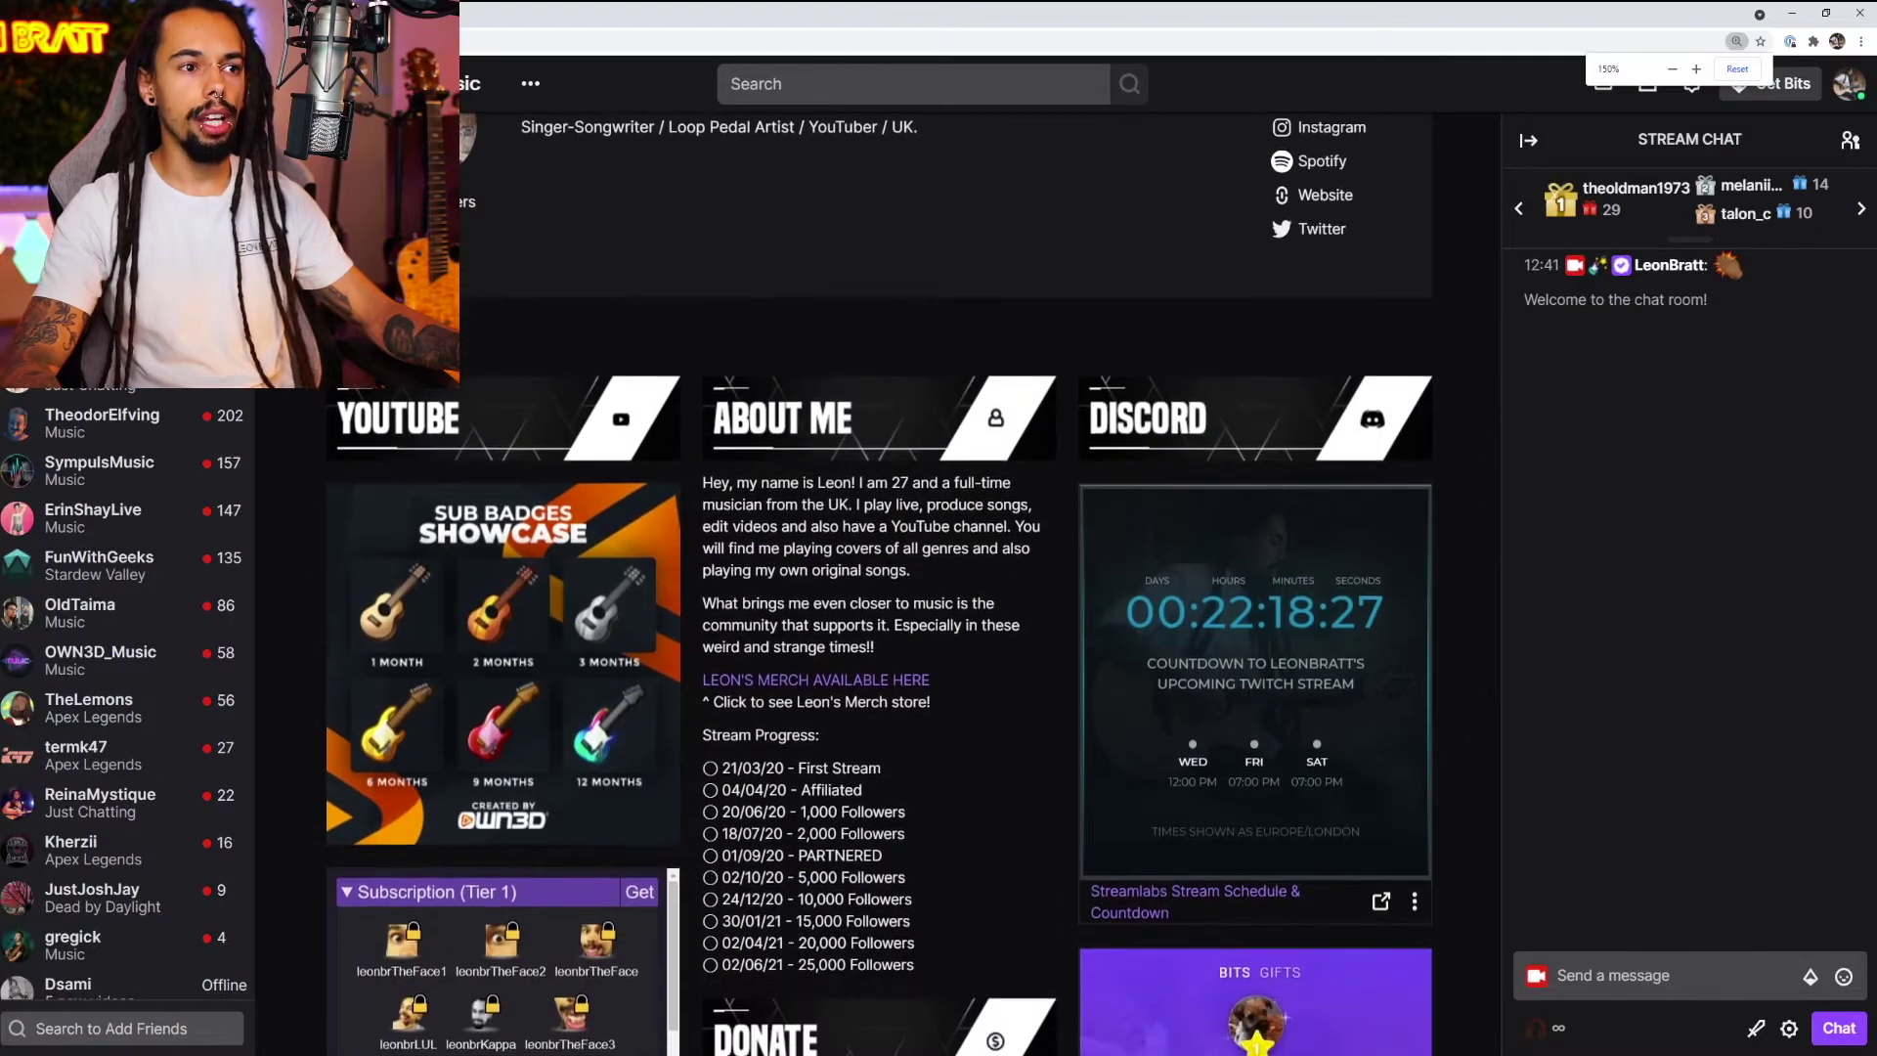
scroll(946, 591, up, 3)
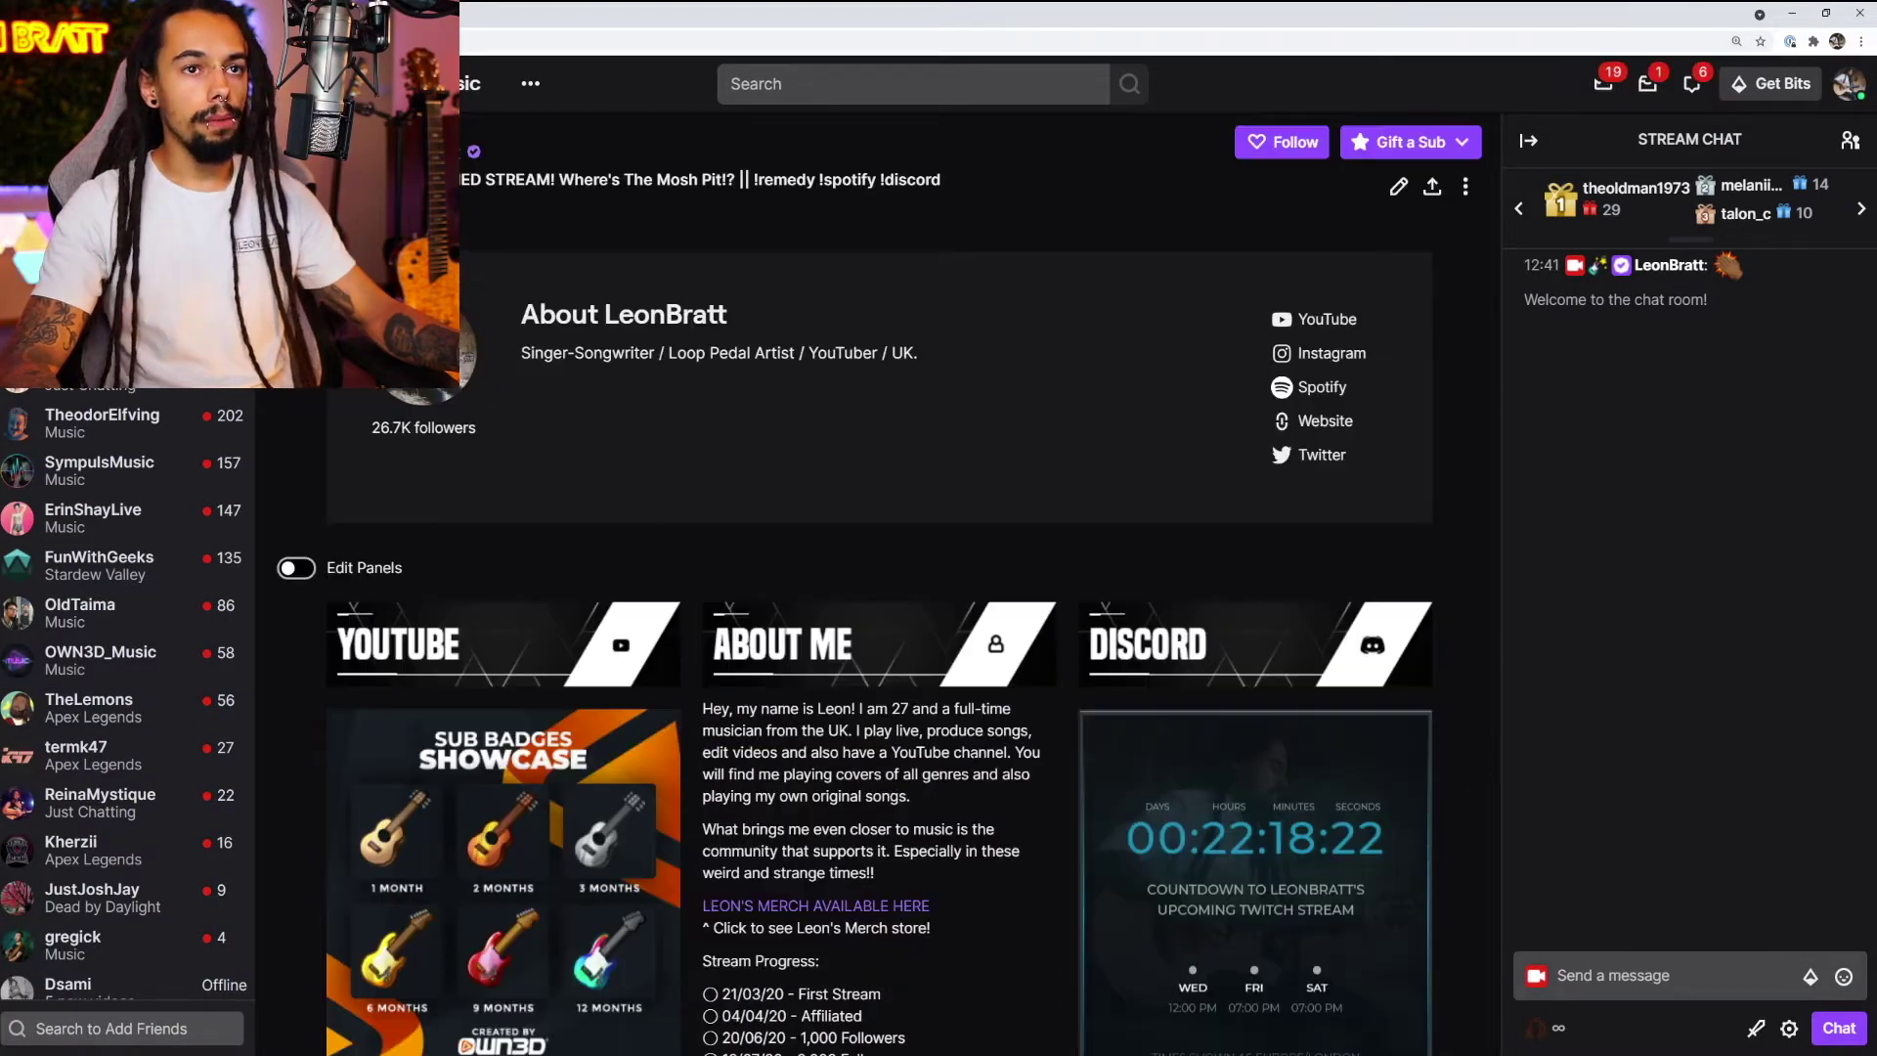
scroll(946, 590, down, 2)
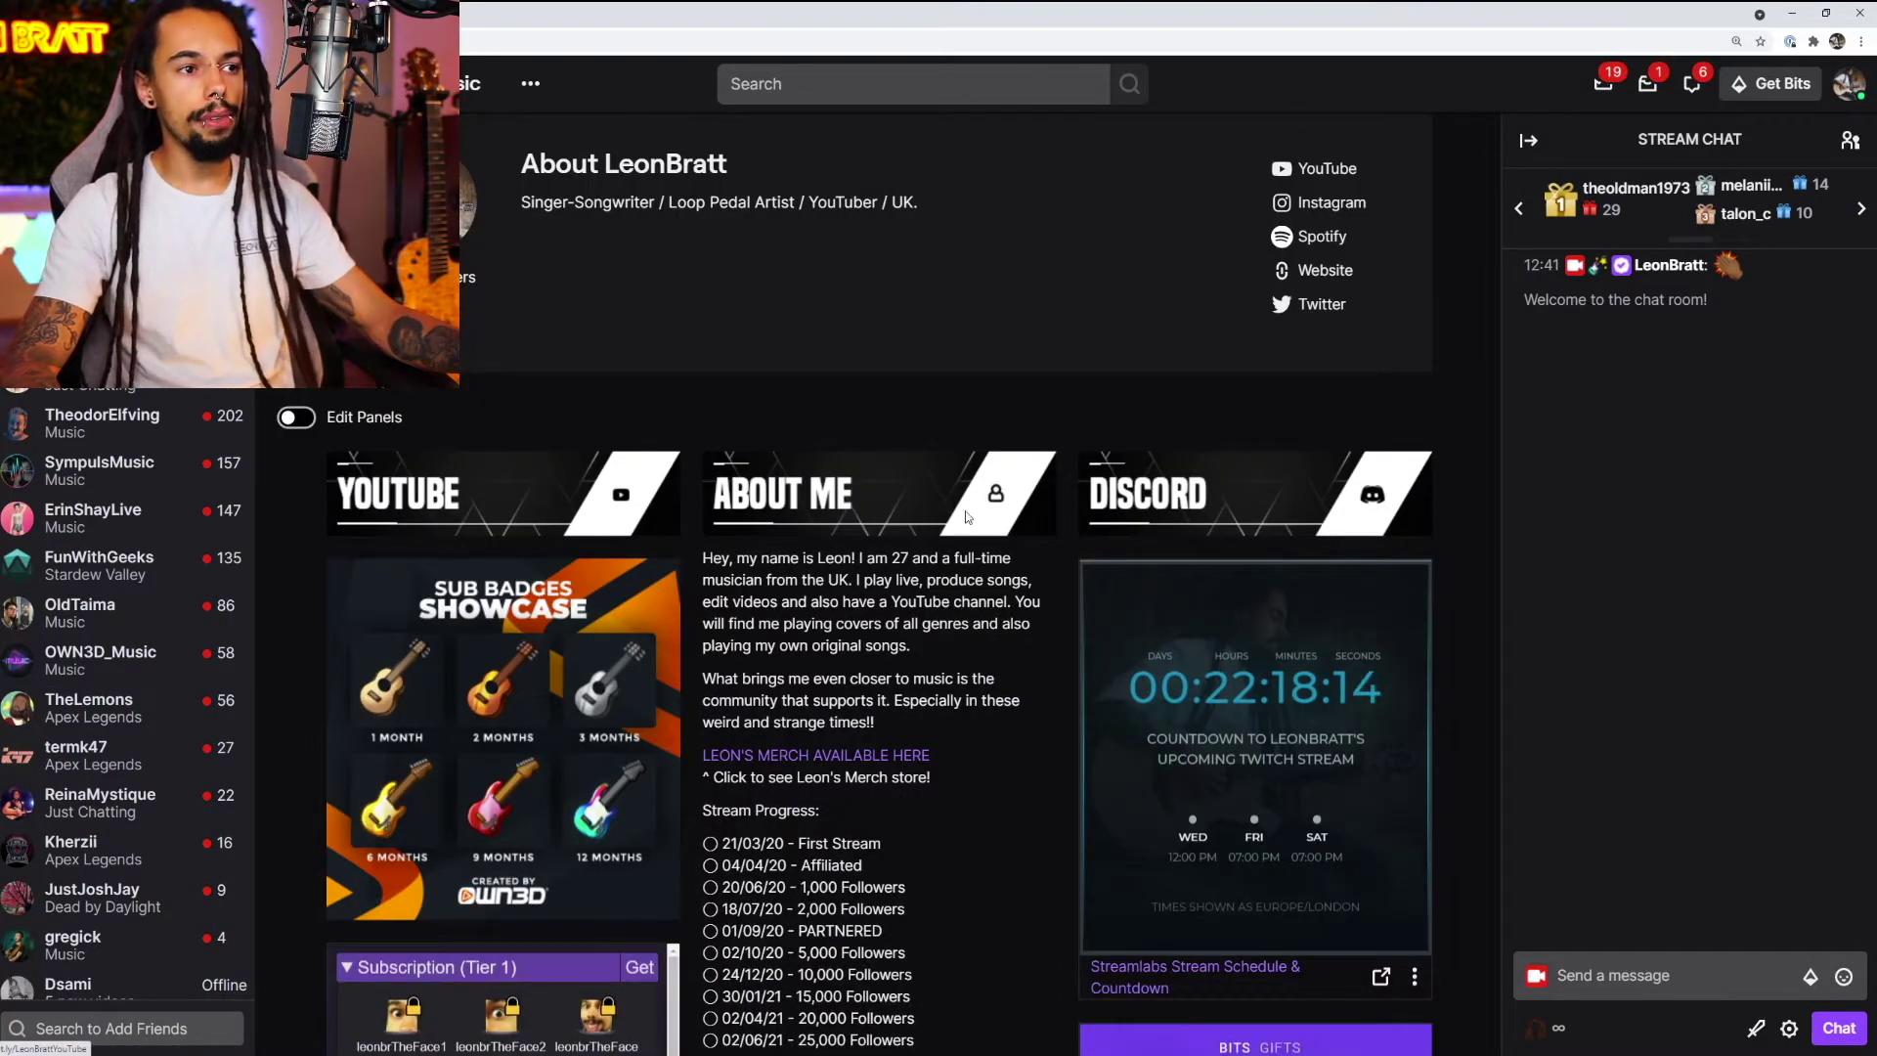
scroll(1066, 696, down, 10)
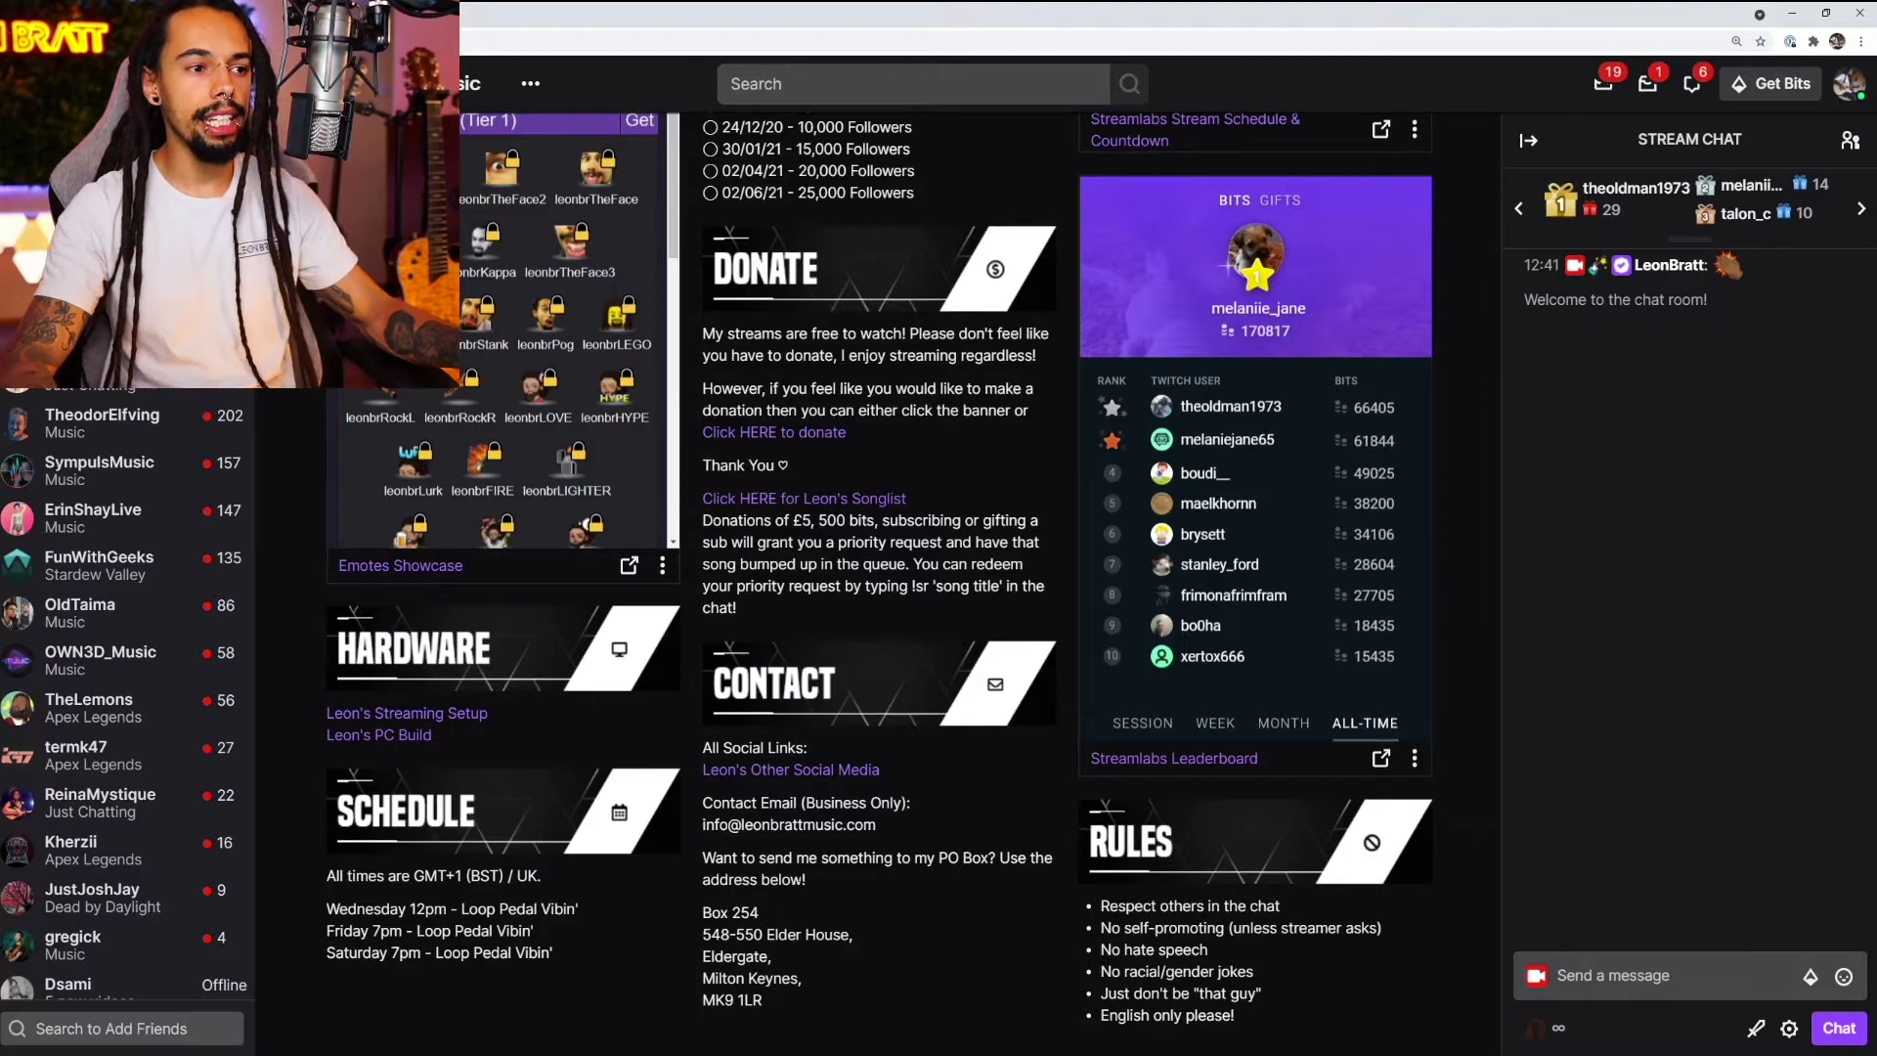
key(ctrl+minus)
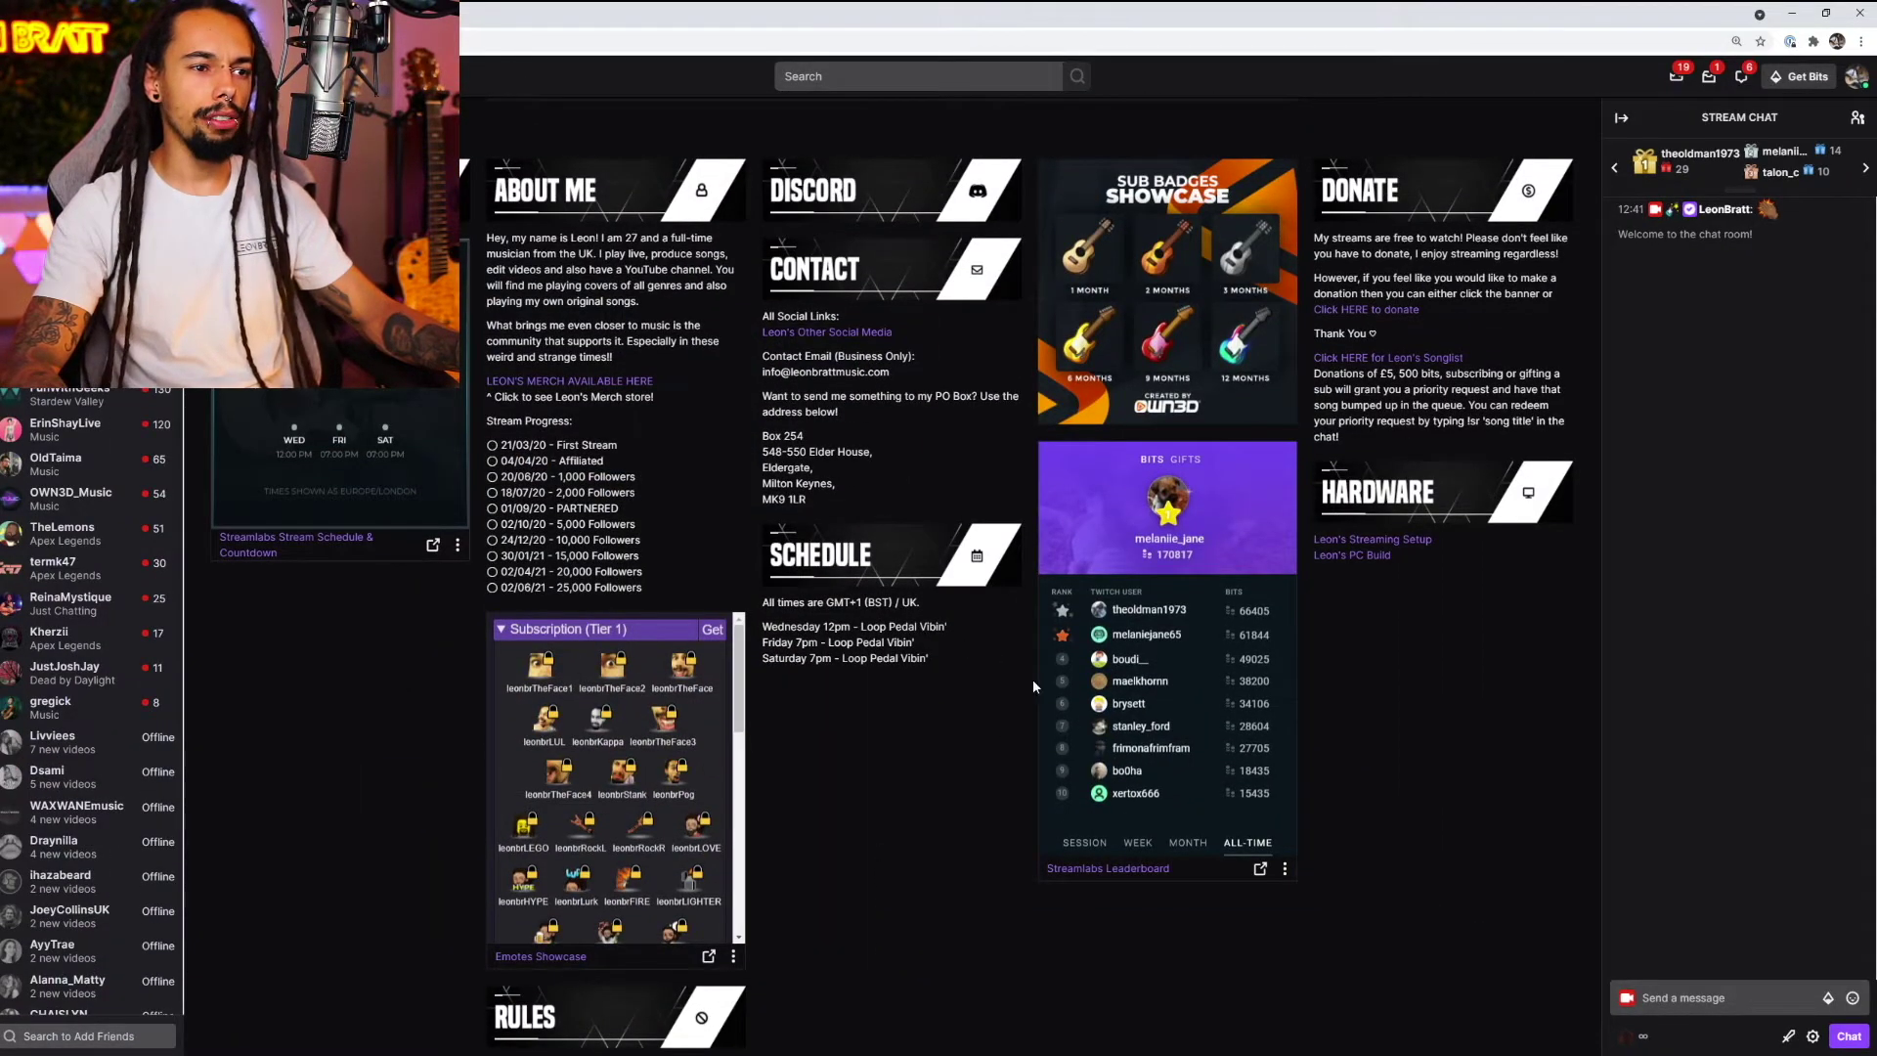
key(ctrl+plus)
key(ctrl+plus)
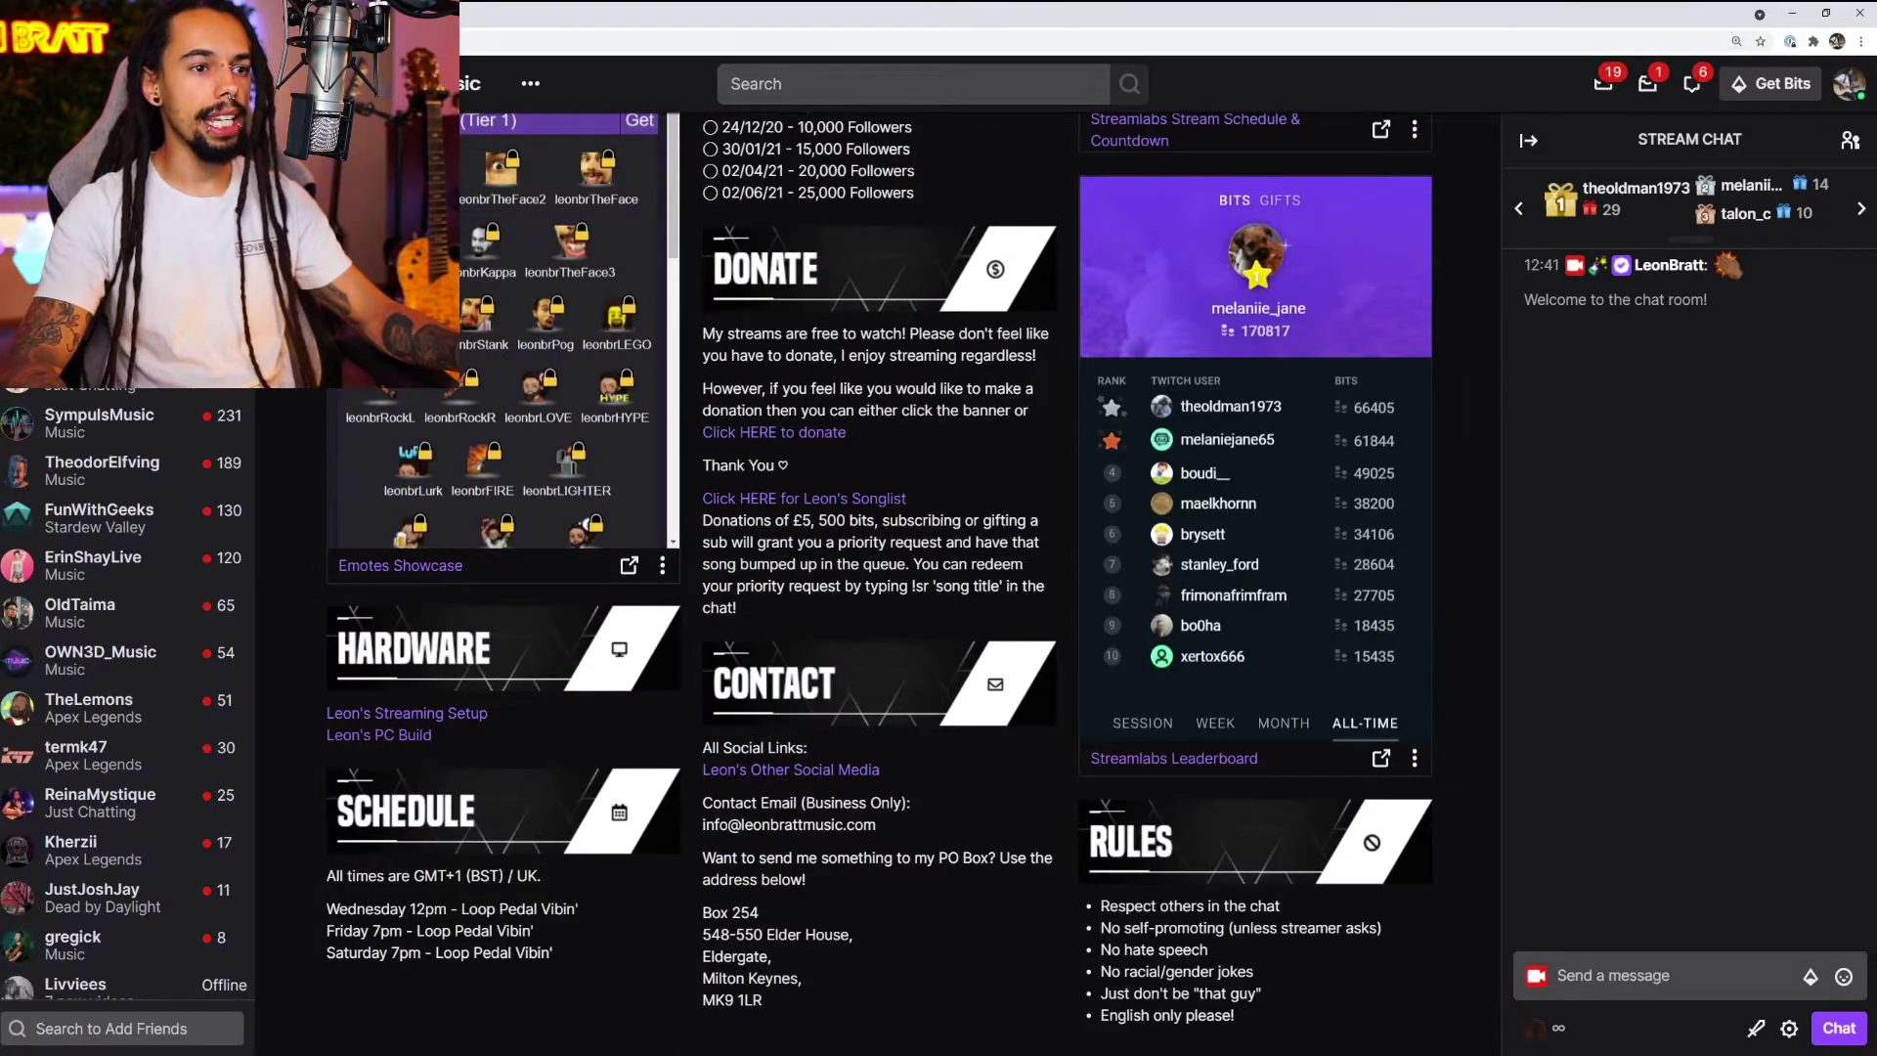
Step: Examine the About section with its bio and social links above the channel's panels
scroll(1021, 538, up, 15)
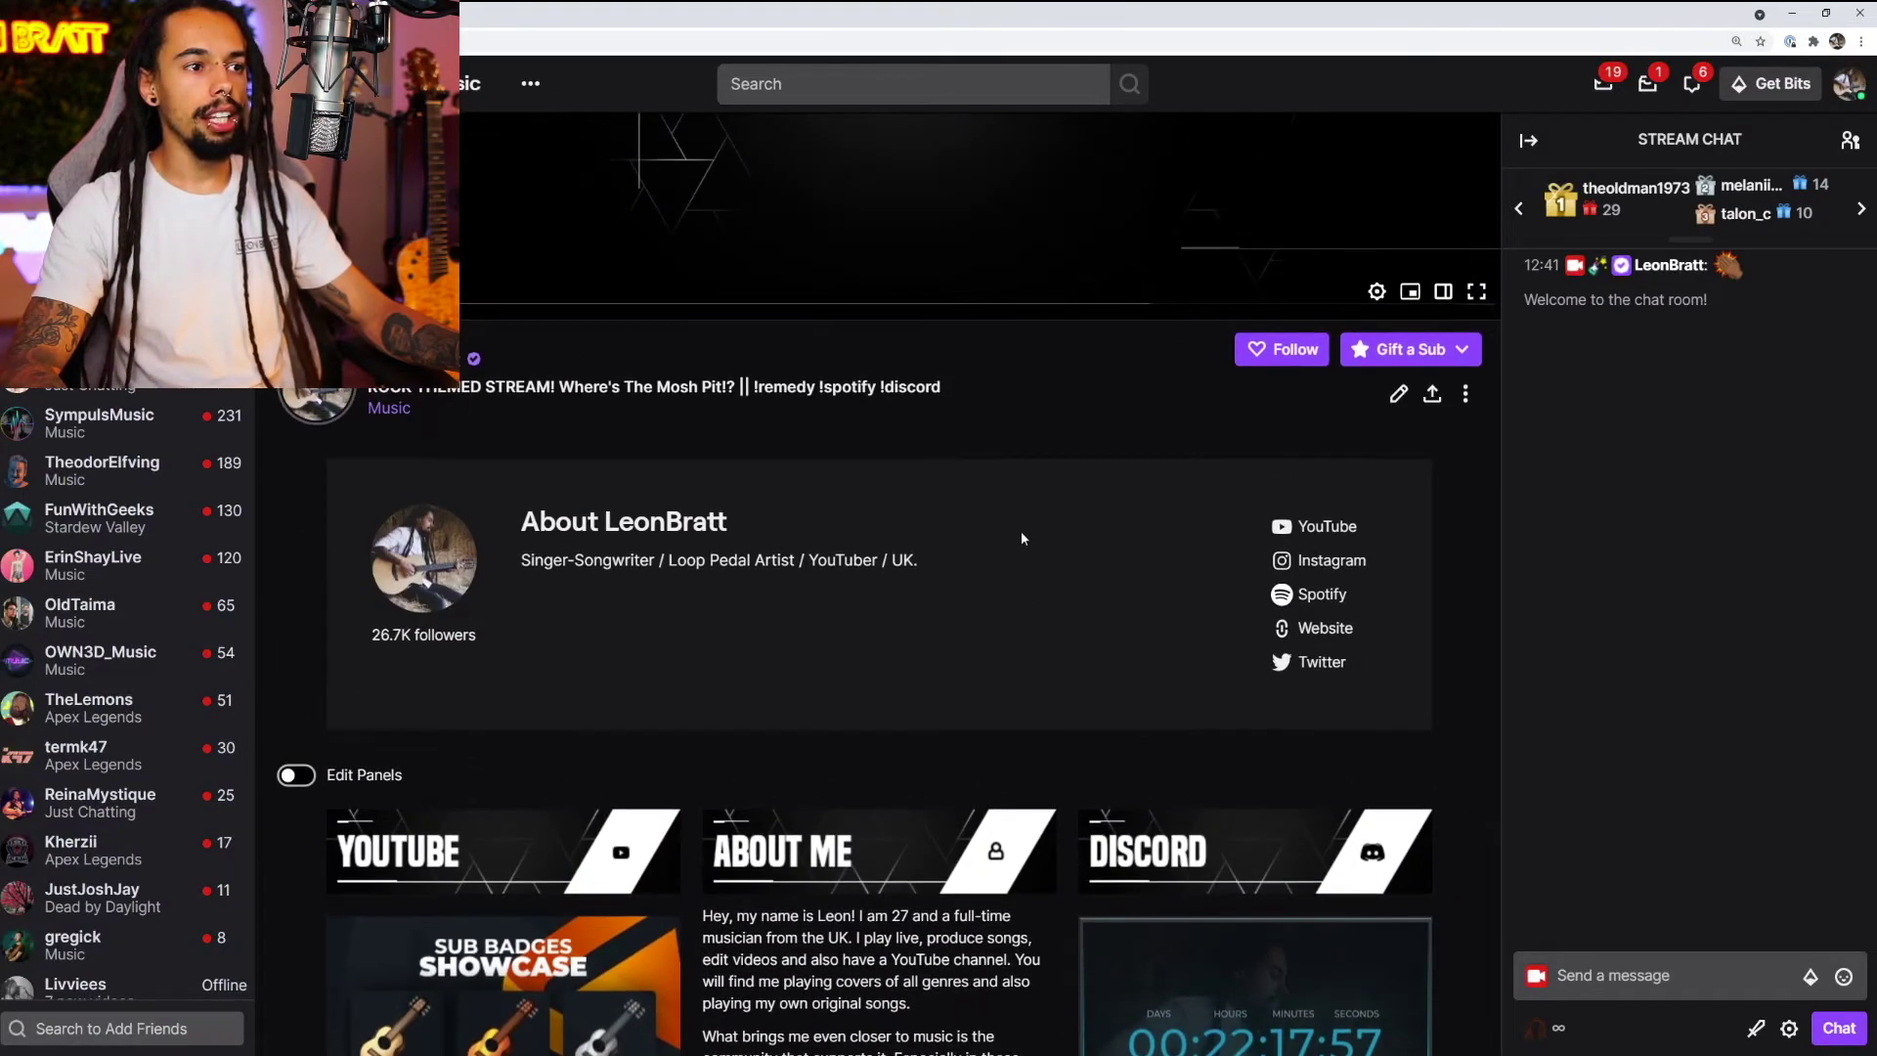
scroll(980, 555, up, 2)
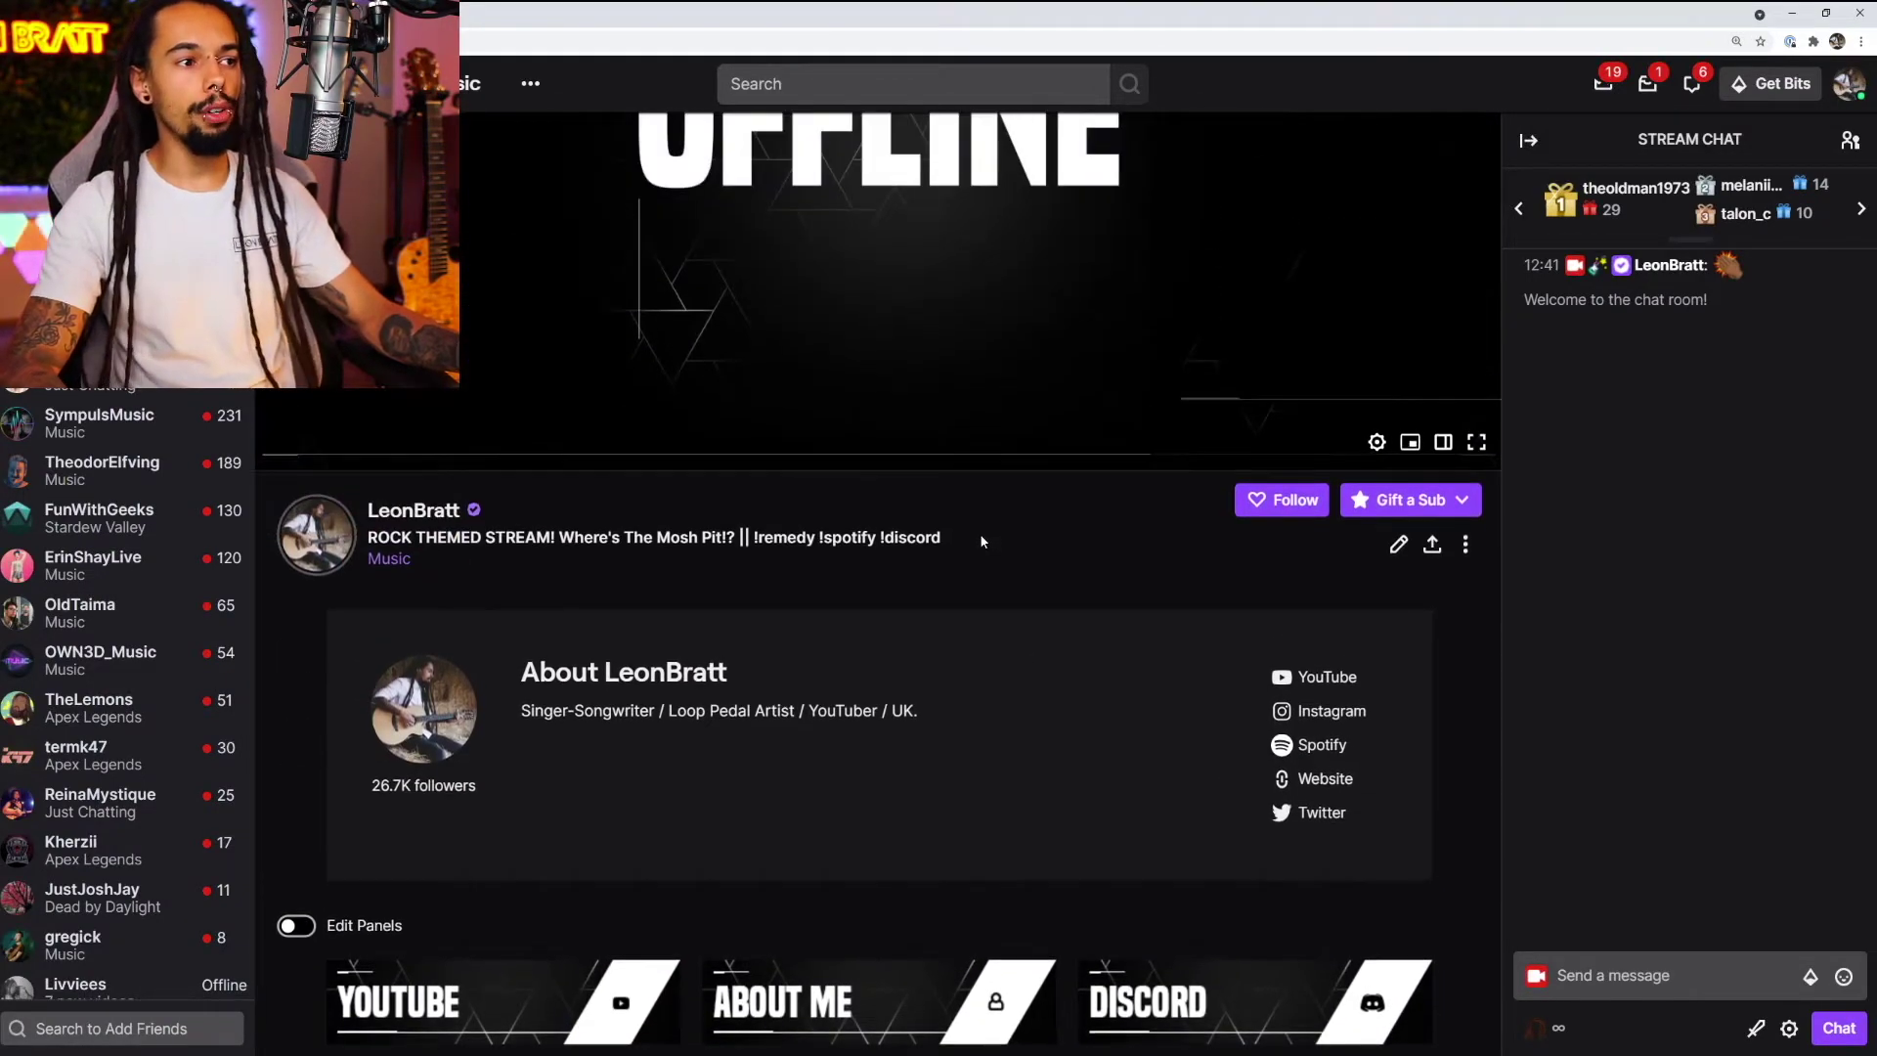
drag(554, 672, 1396, 838)
click(953, 722)
click(1145, 743)
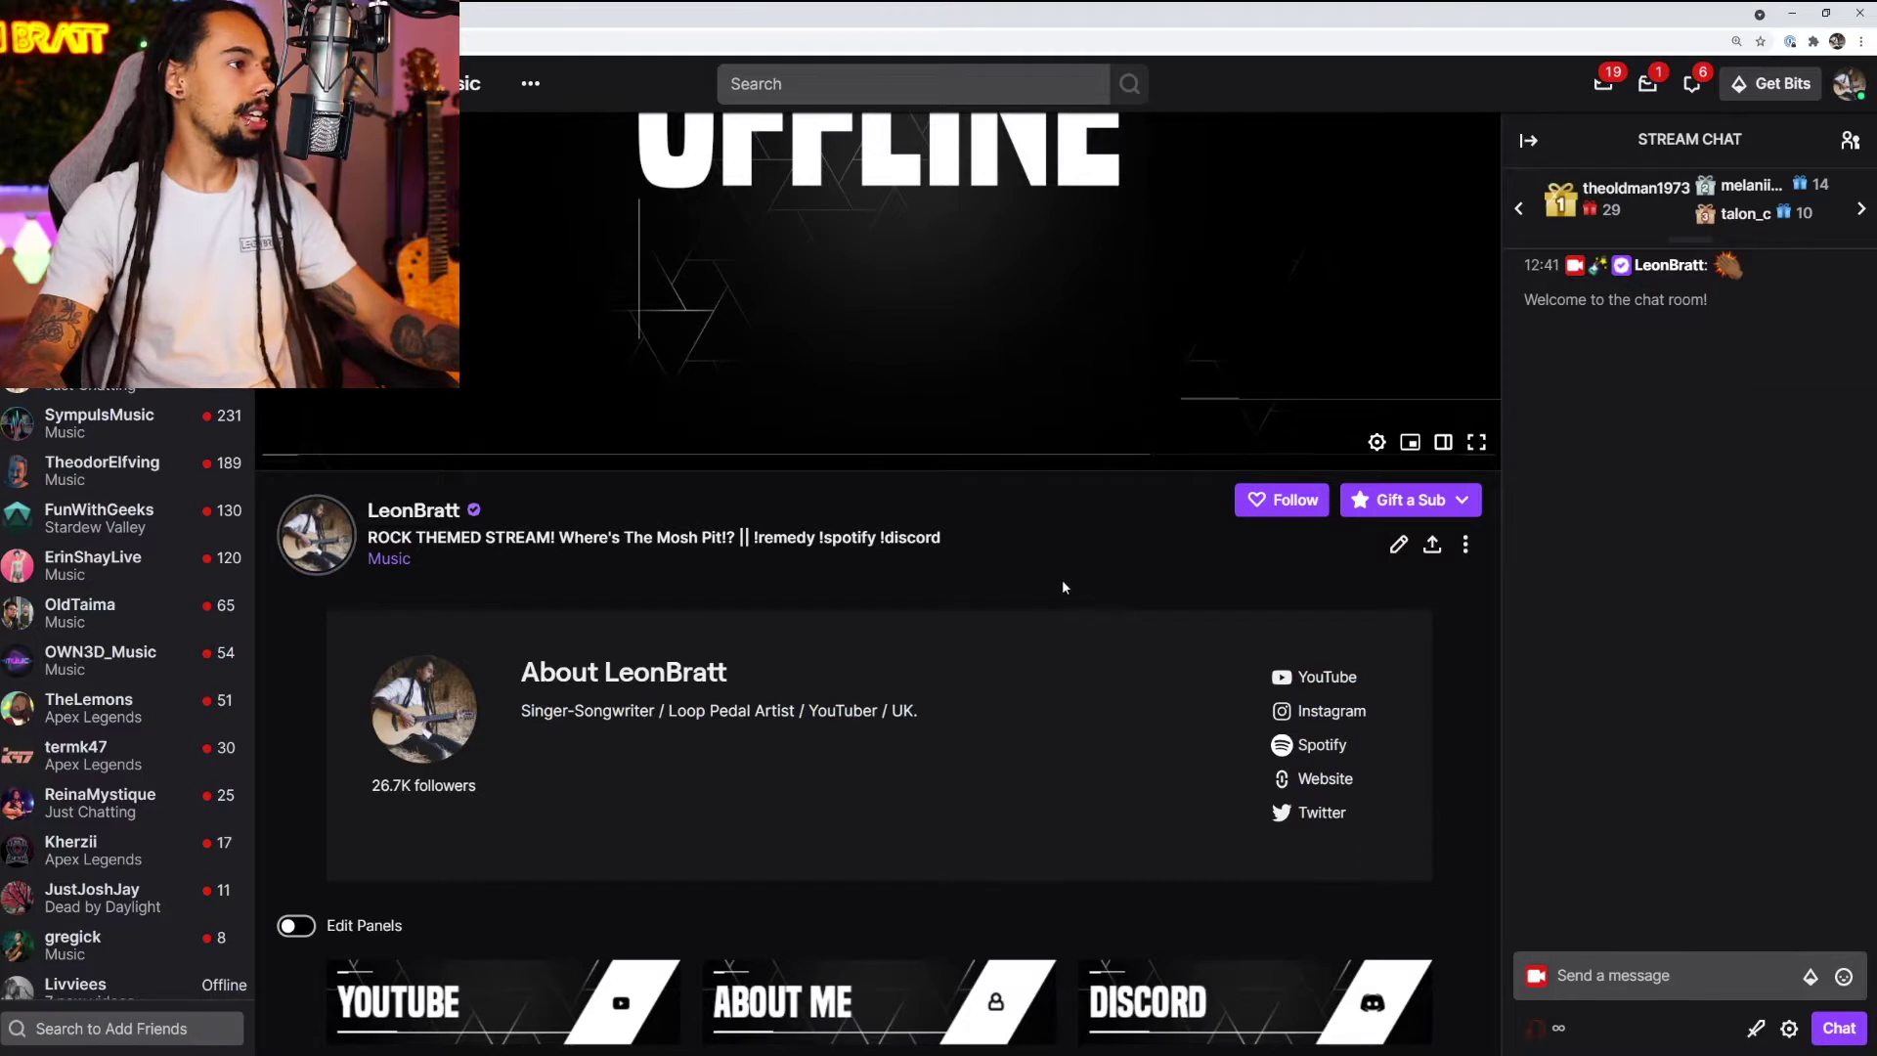
Step: Open the Channel settings in the Creator Dashboard
scroll(1077, 530, up, 2)
click(1850, 86)
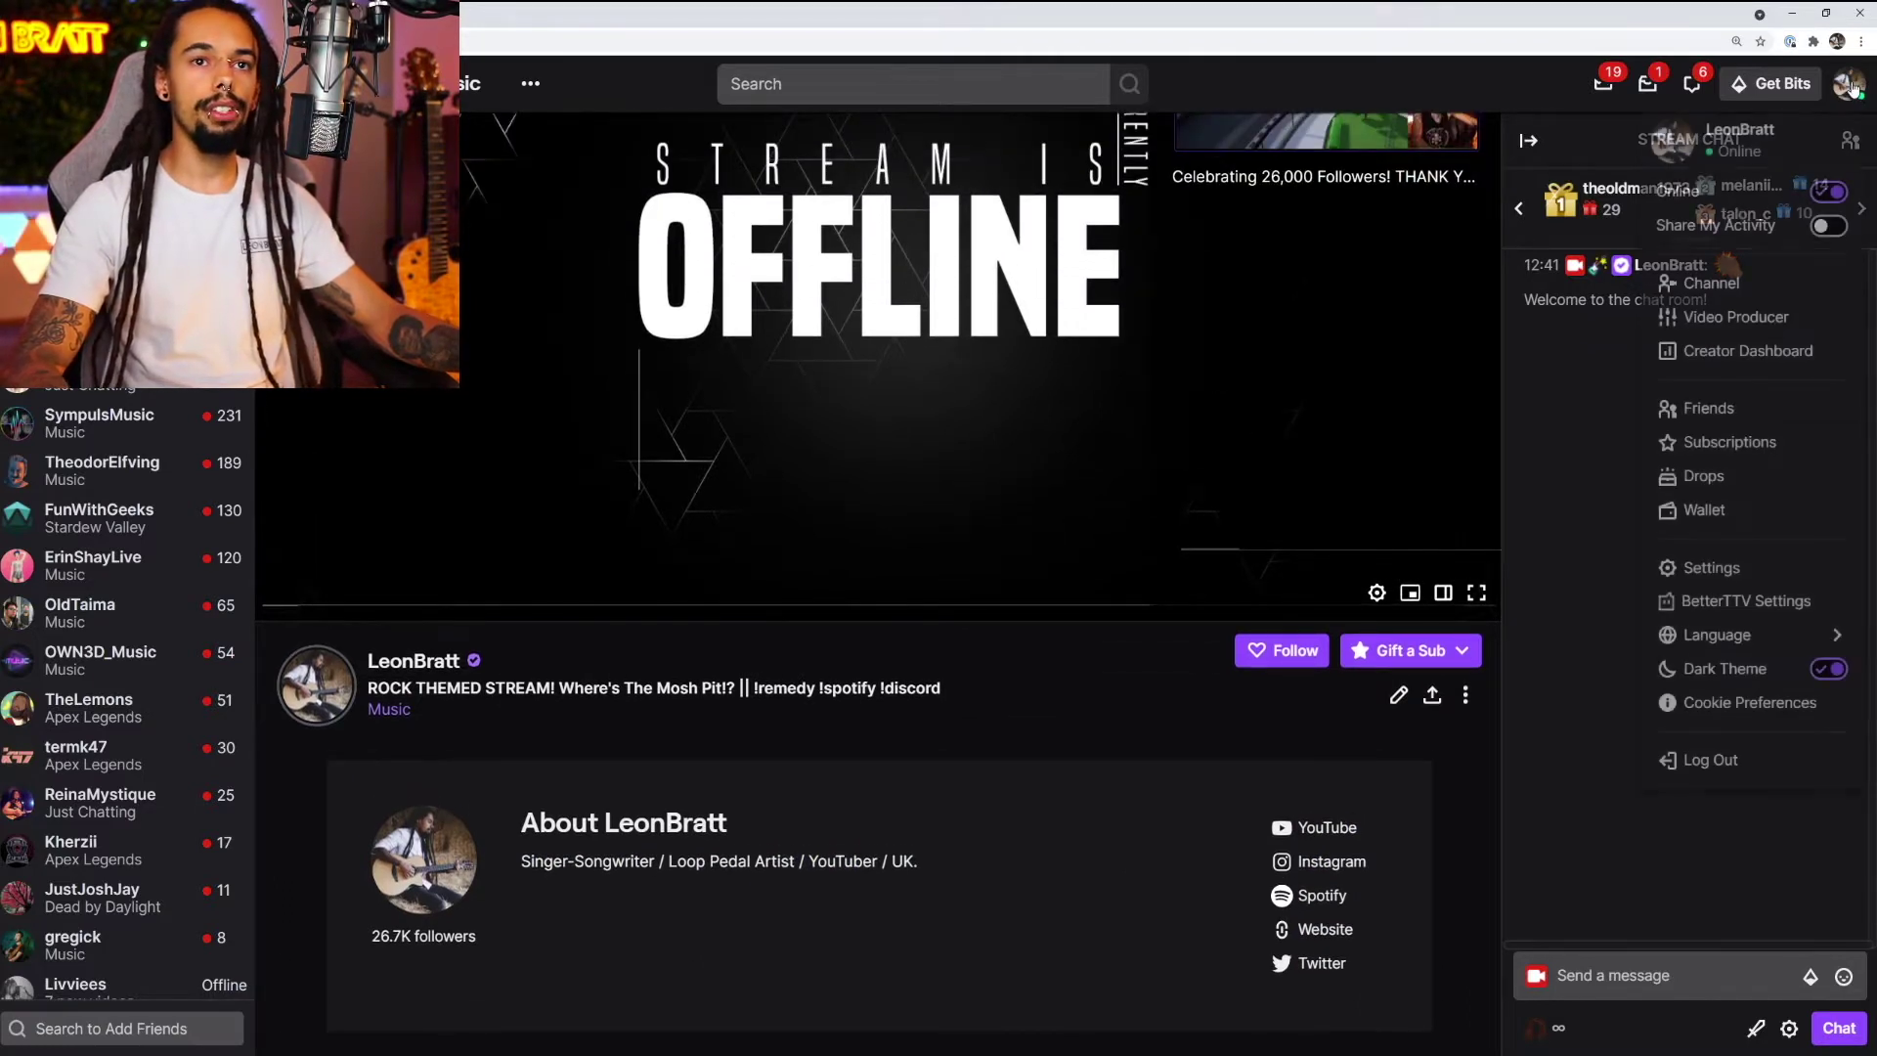
click(1747, 352)
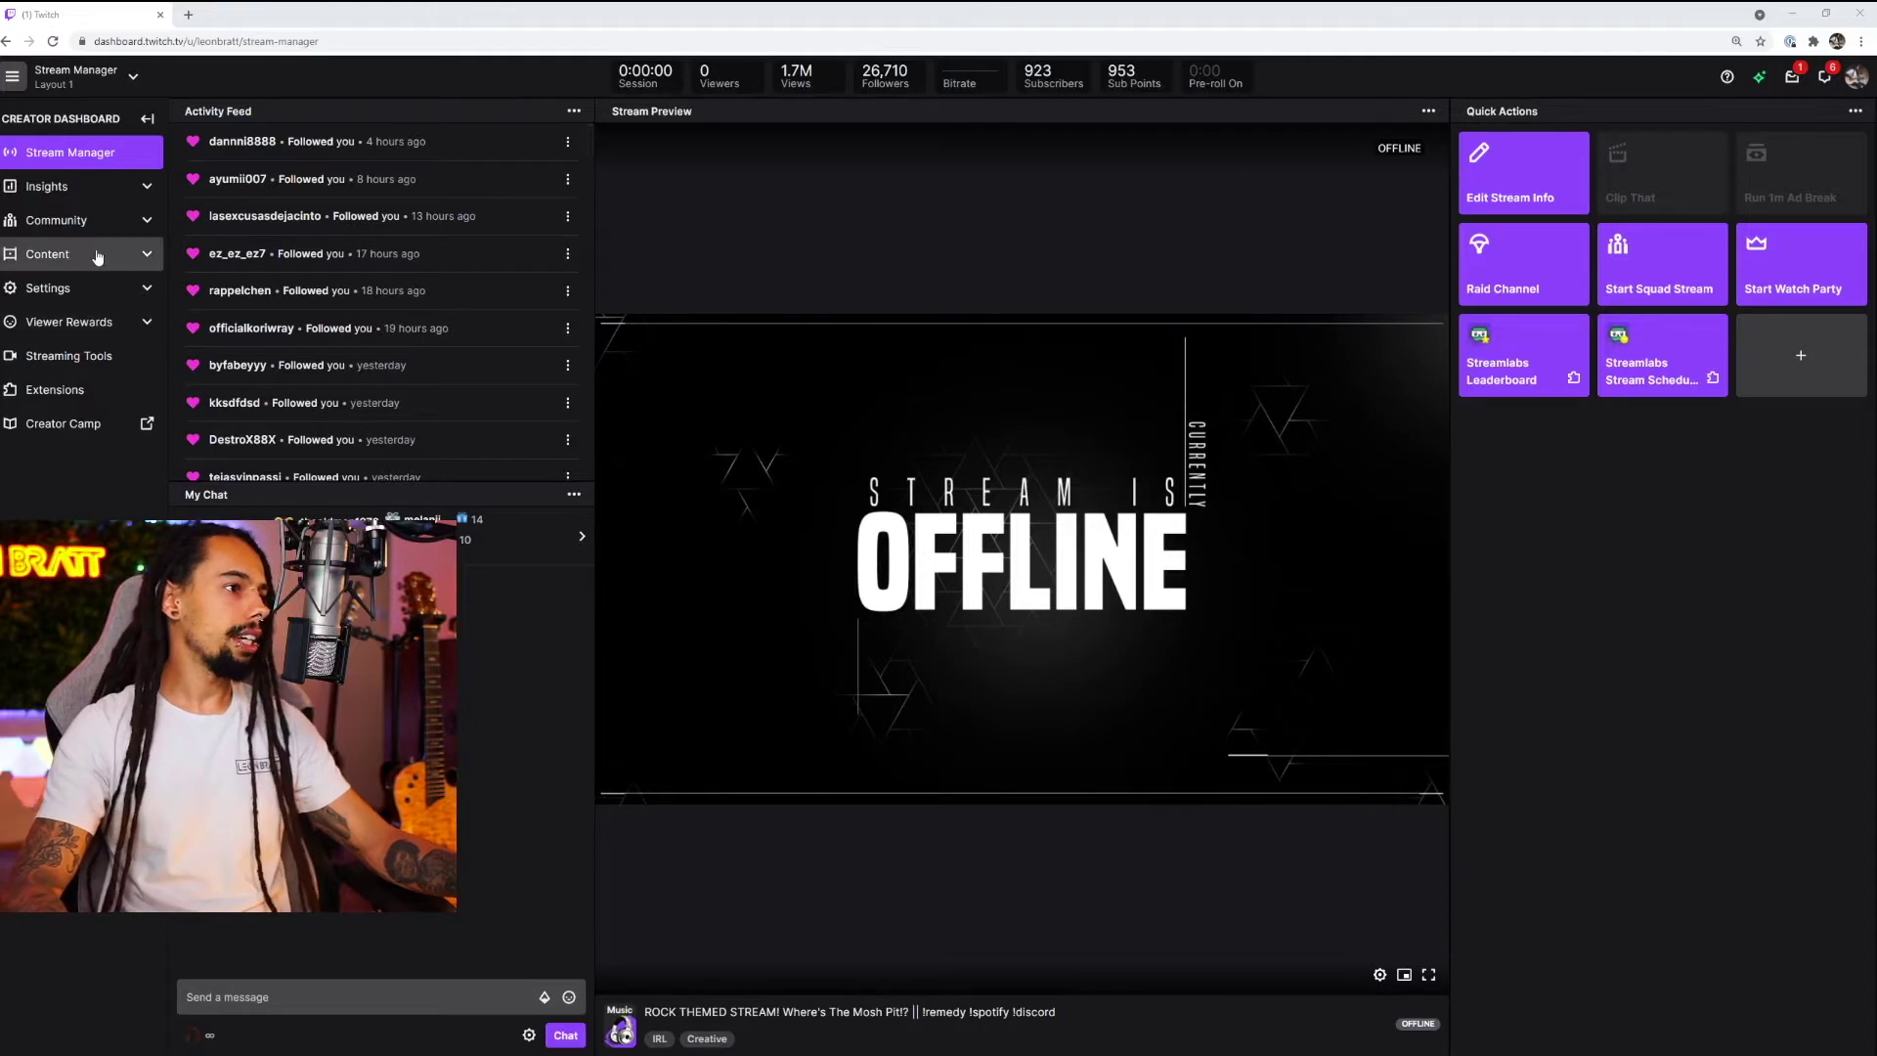
click(93, 288)
click(46, 356)
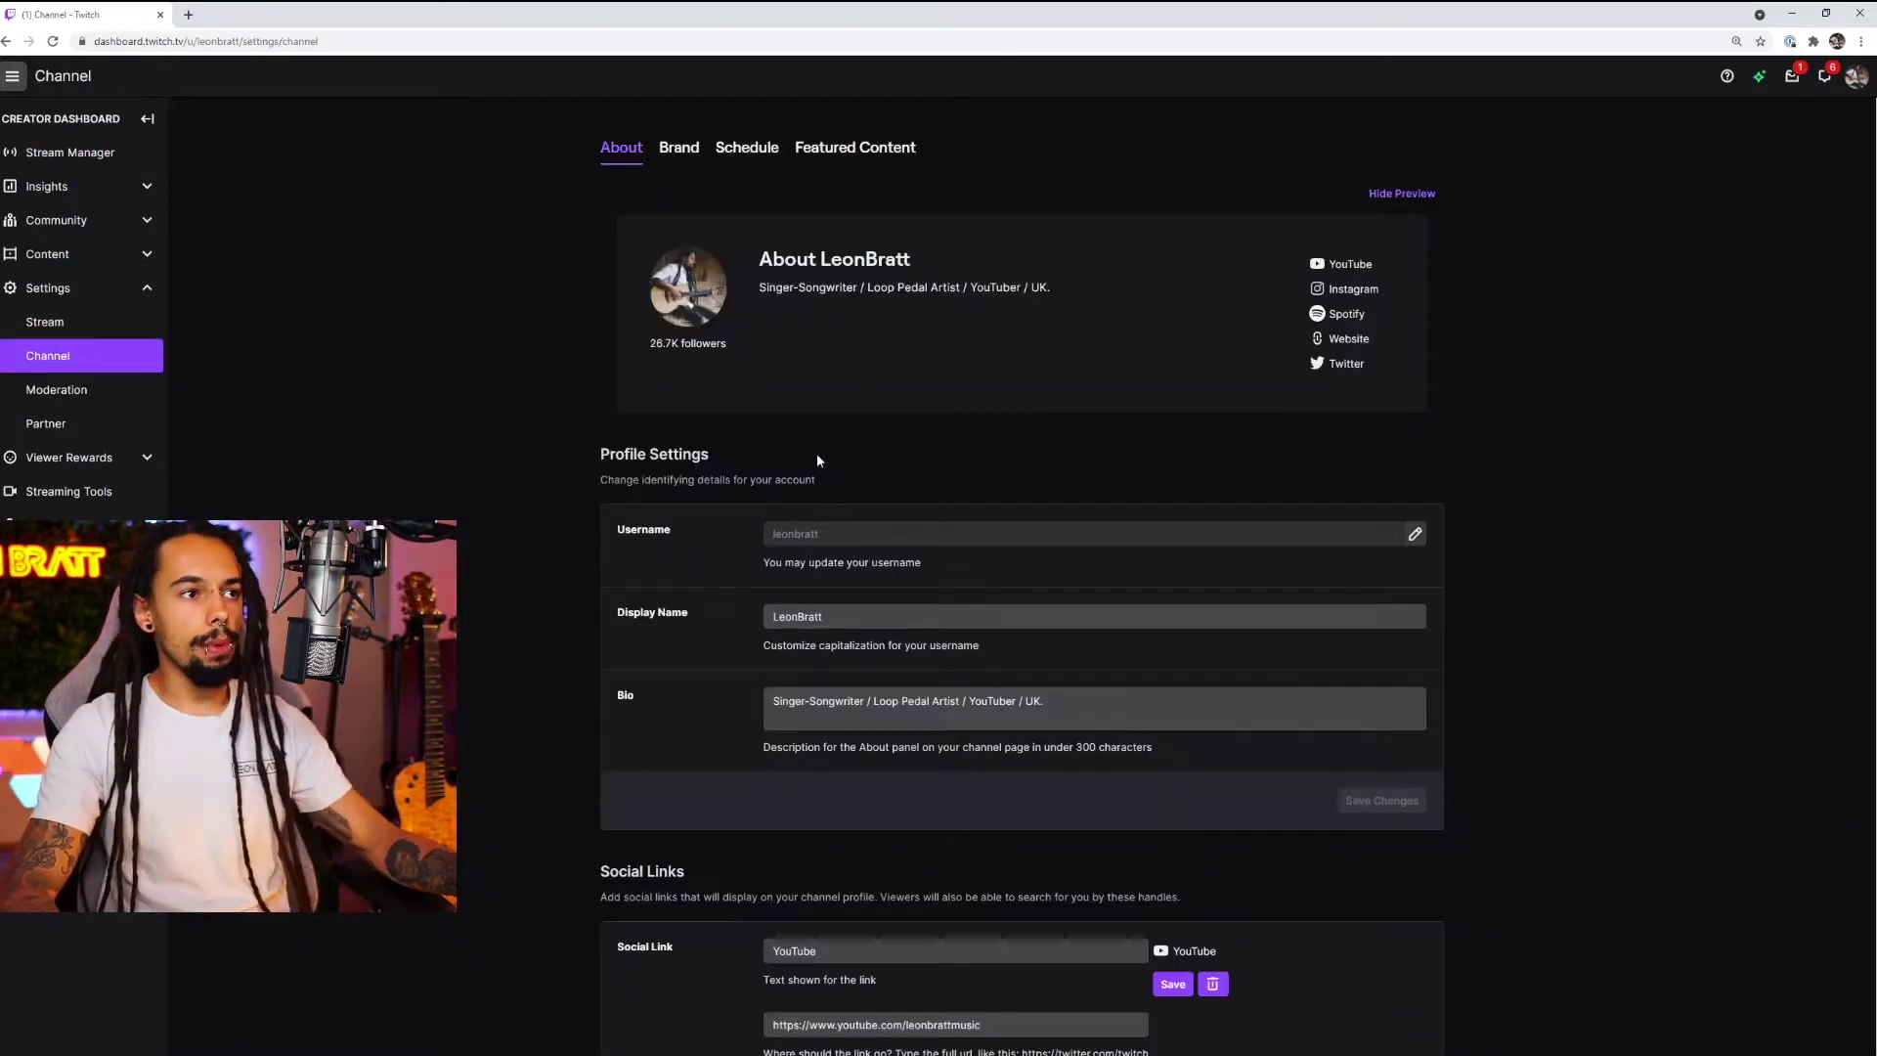
Step: Review the Display Name and Bio fields in the channel's Profile Settings
click(824, 620)
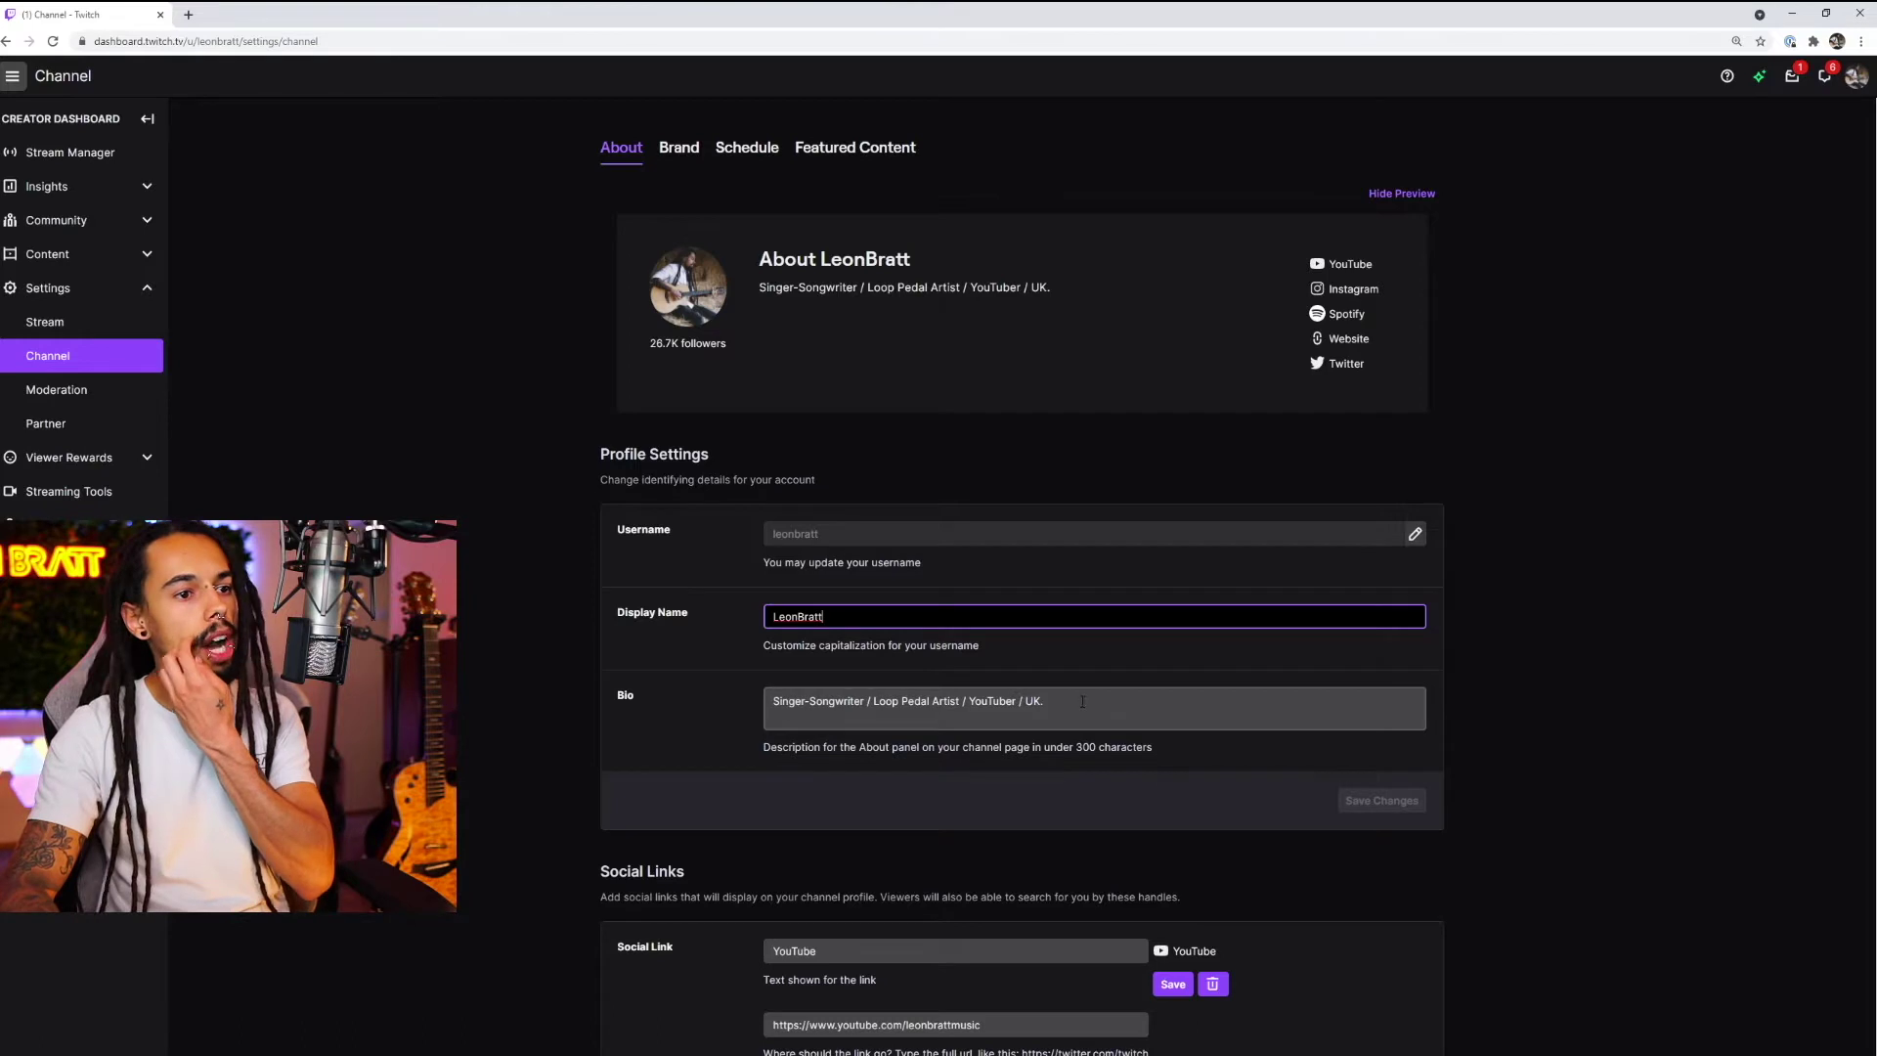
click(1082, 702)
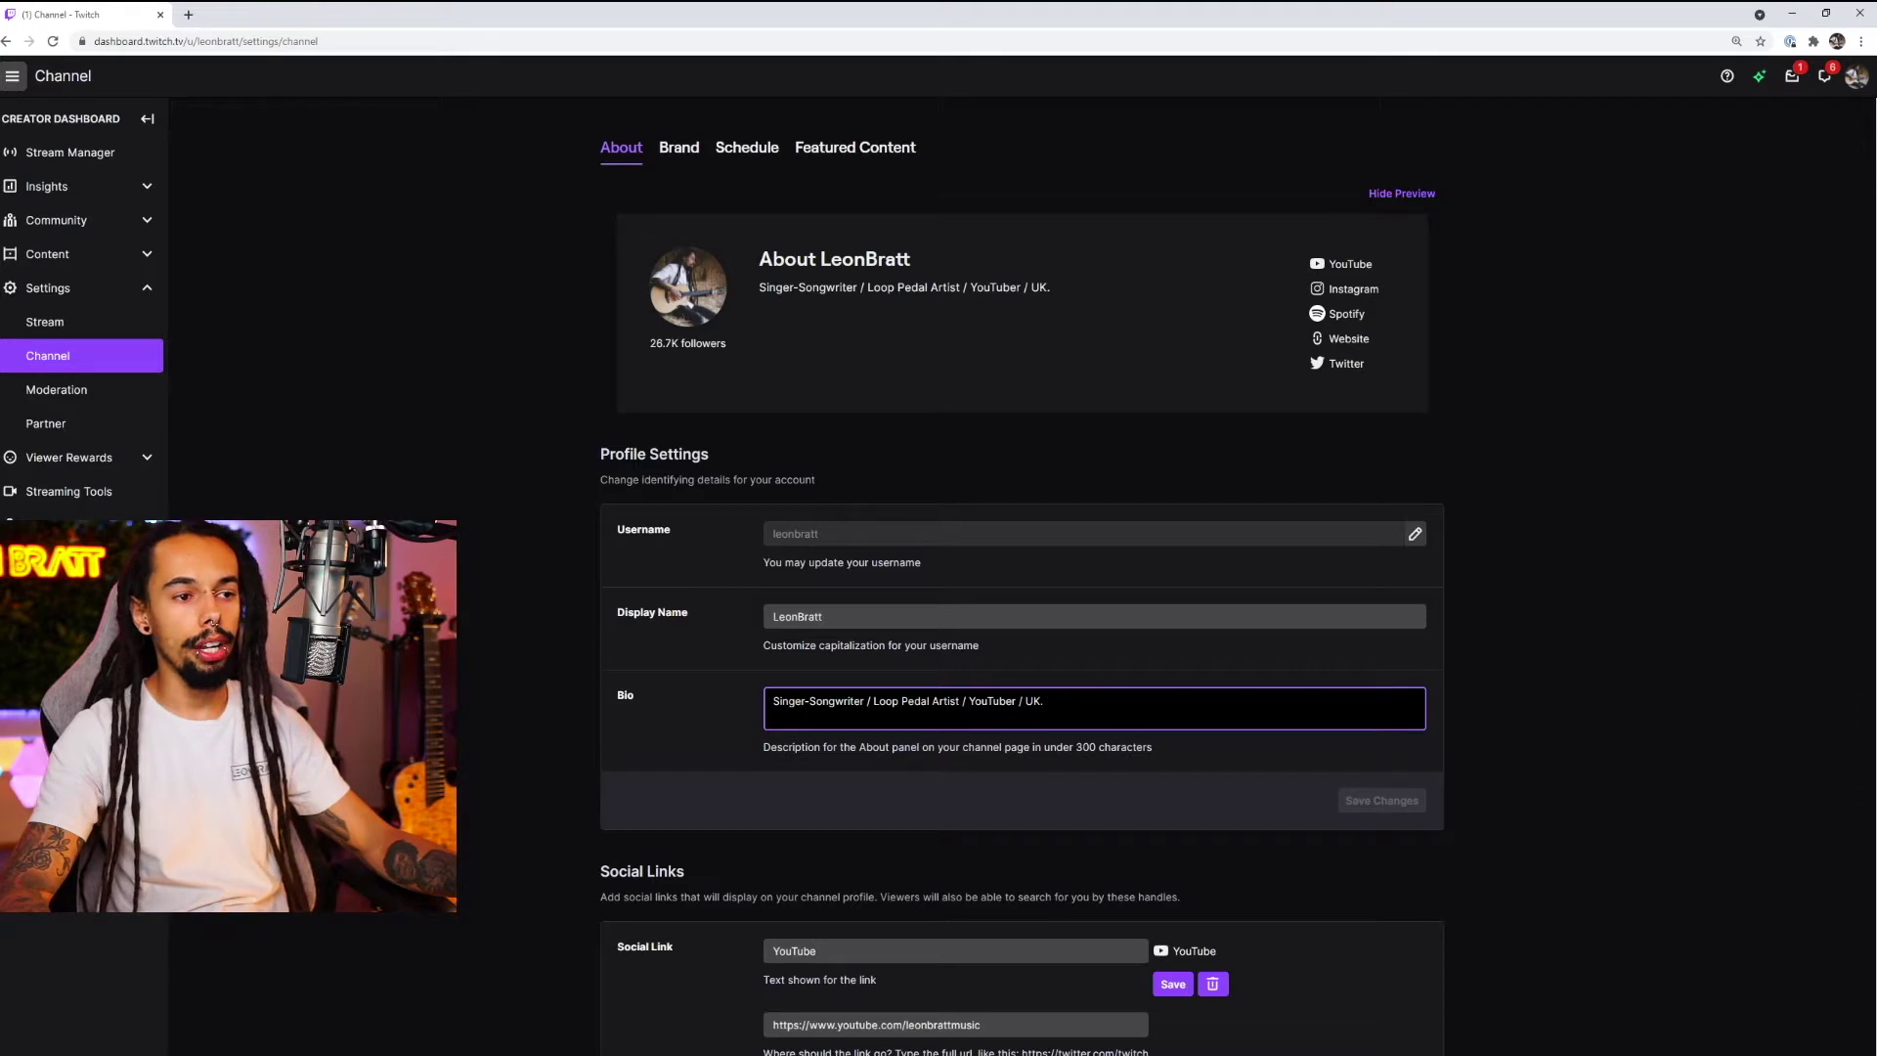
scroll(589, 733, down, 2)
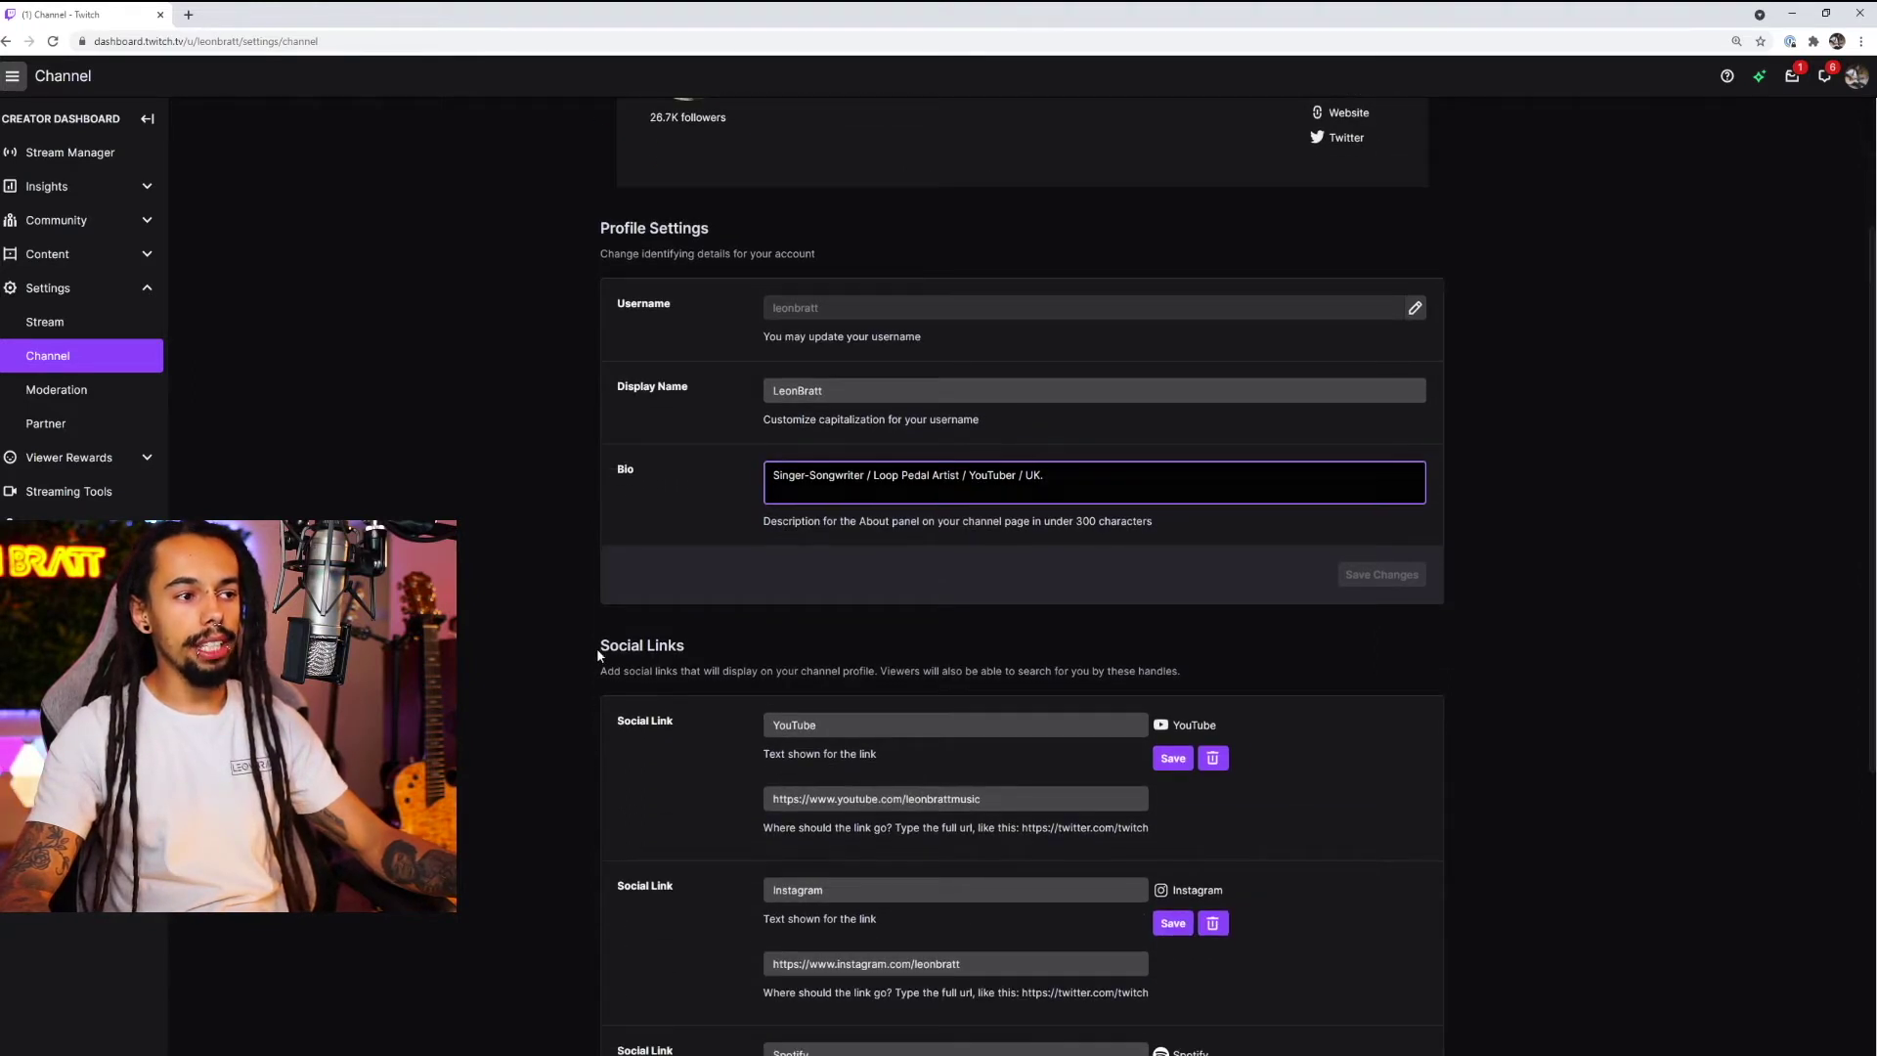
Step: Review the Social Links entries for YouTube, Instagram, Spotify, Website and Twitter
drag(596, 647, 684, 647)
click(571, 696)
scroll(555, 688, down, 2)
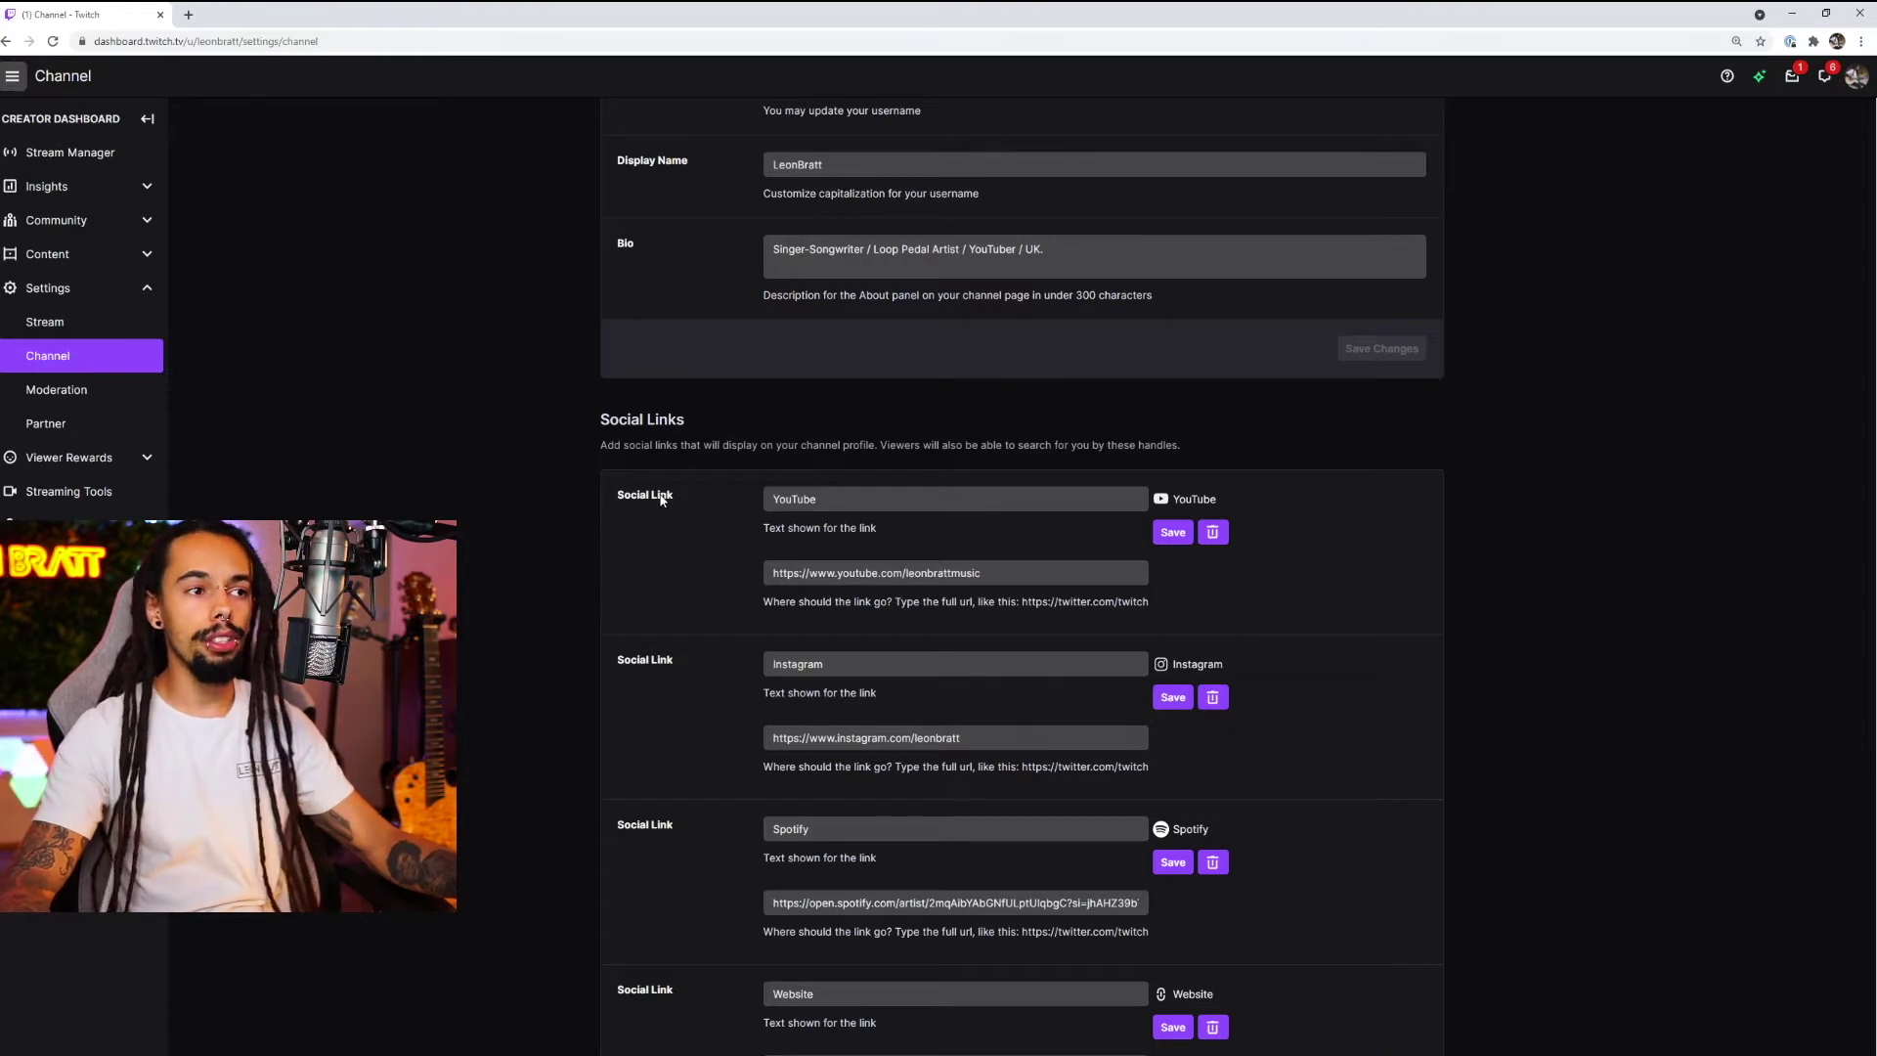
click(768, 499)
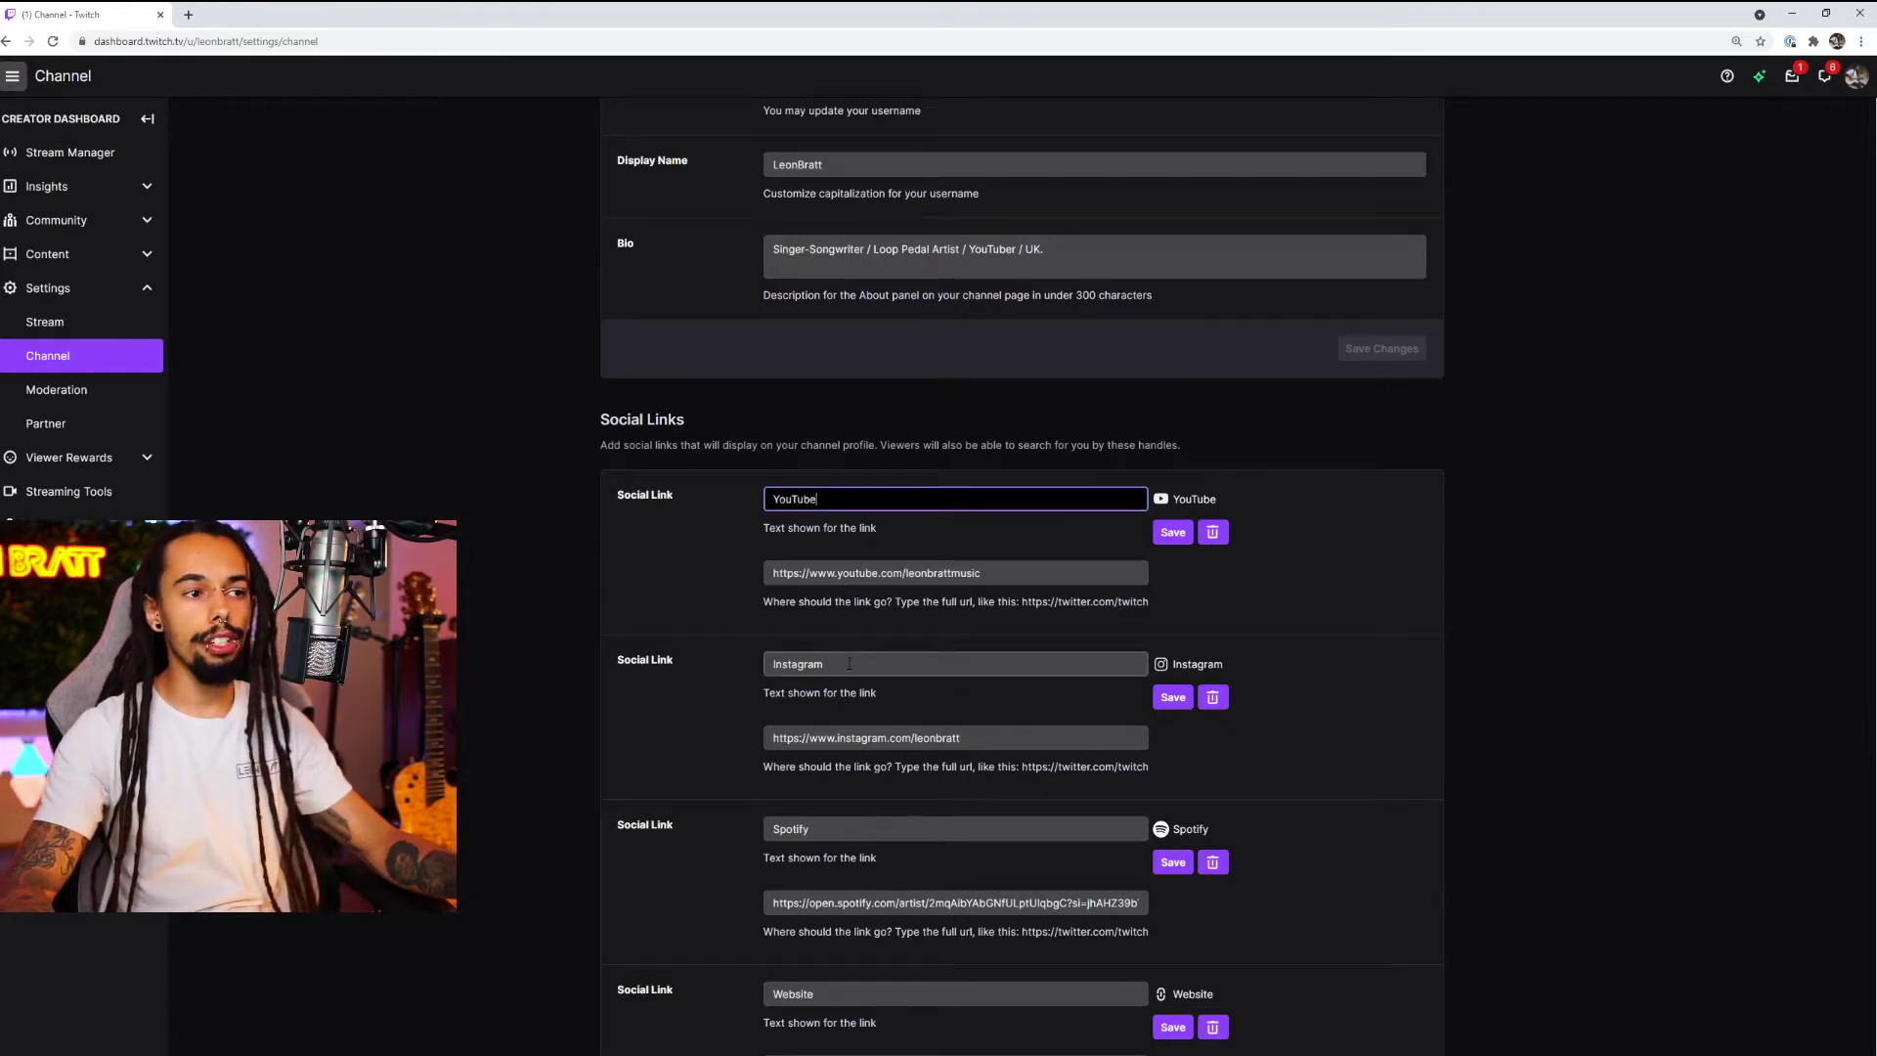
scroll(860, 884, down, 1)
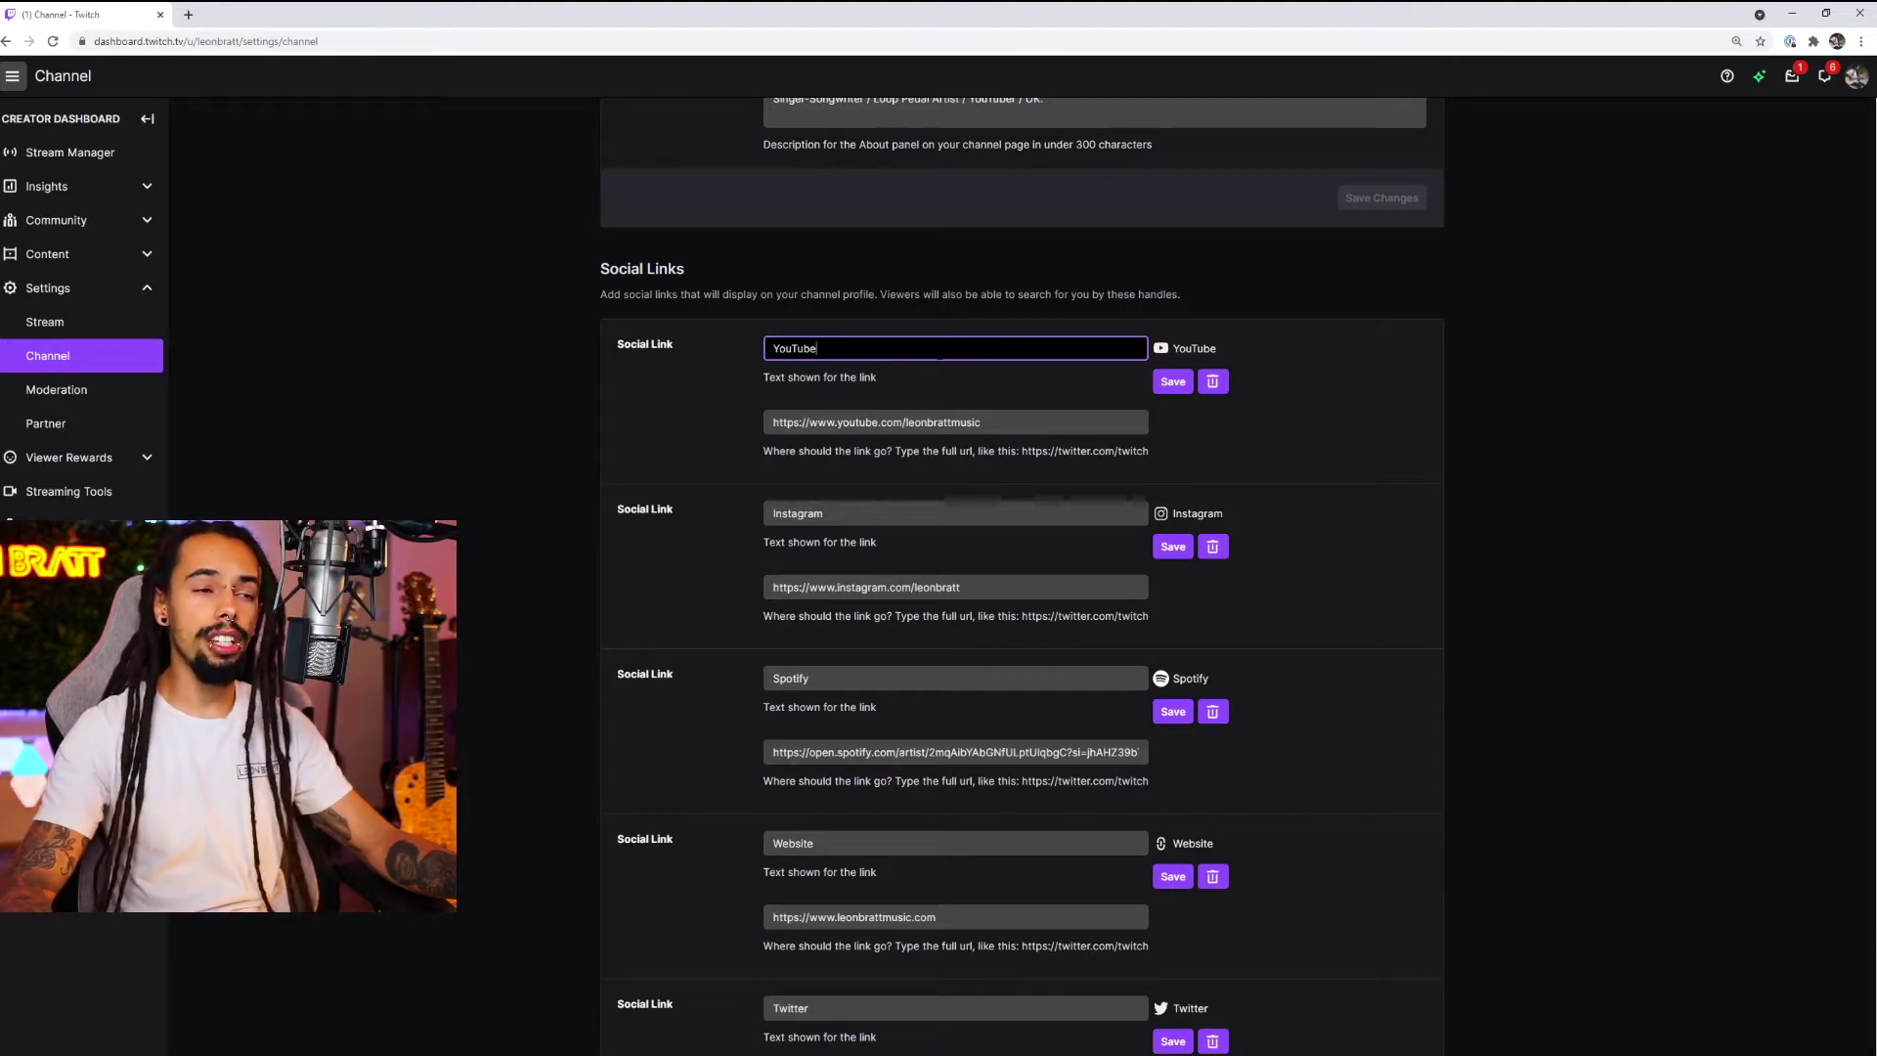
click(1311, 385)
triple_click(1377, 578)
click(1338, 445)
drag(702, 380, 653, 484)
click(704, 554)
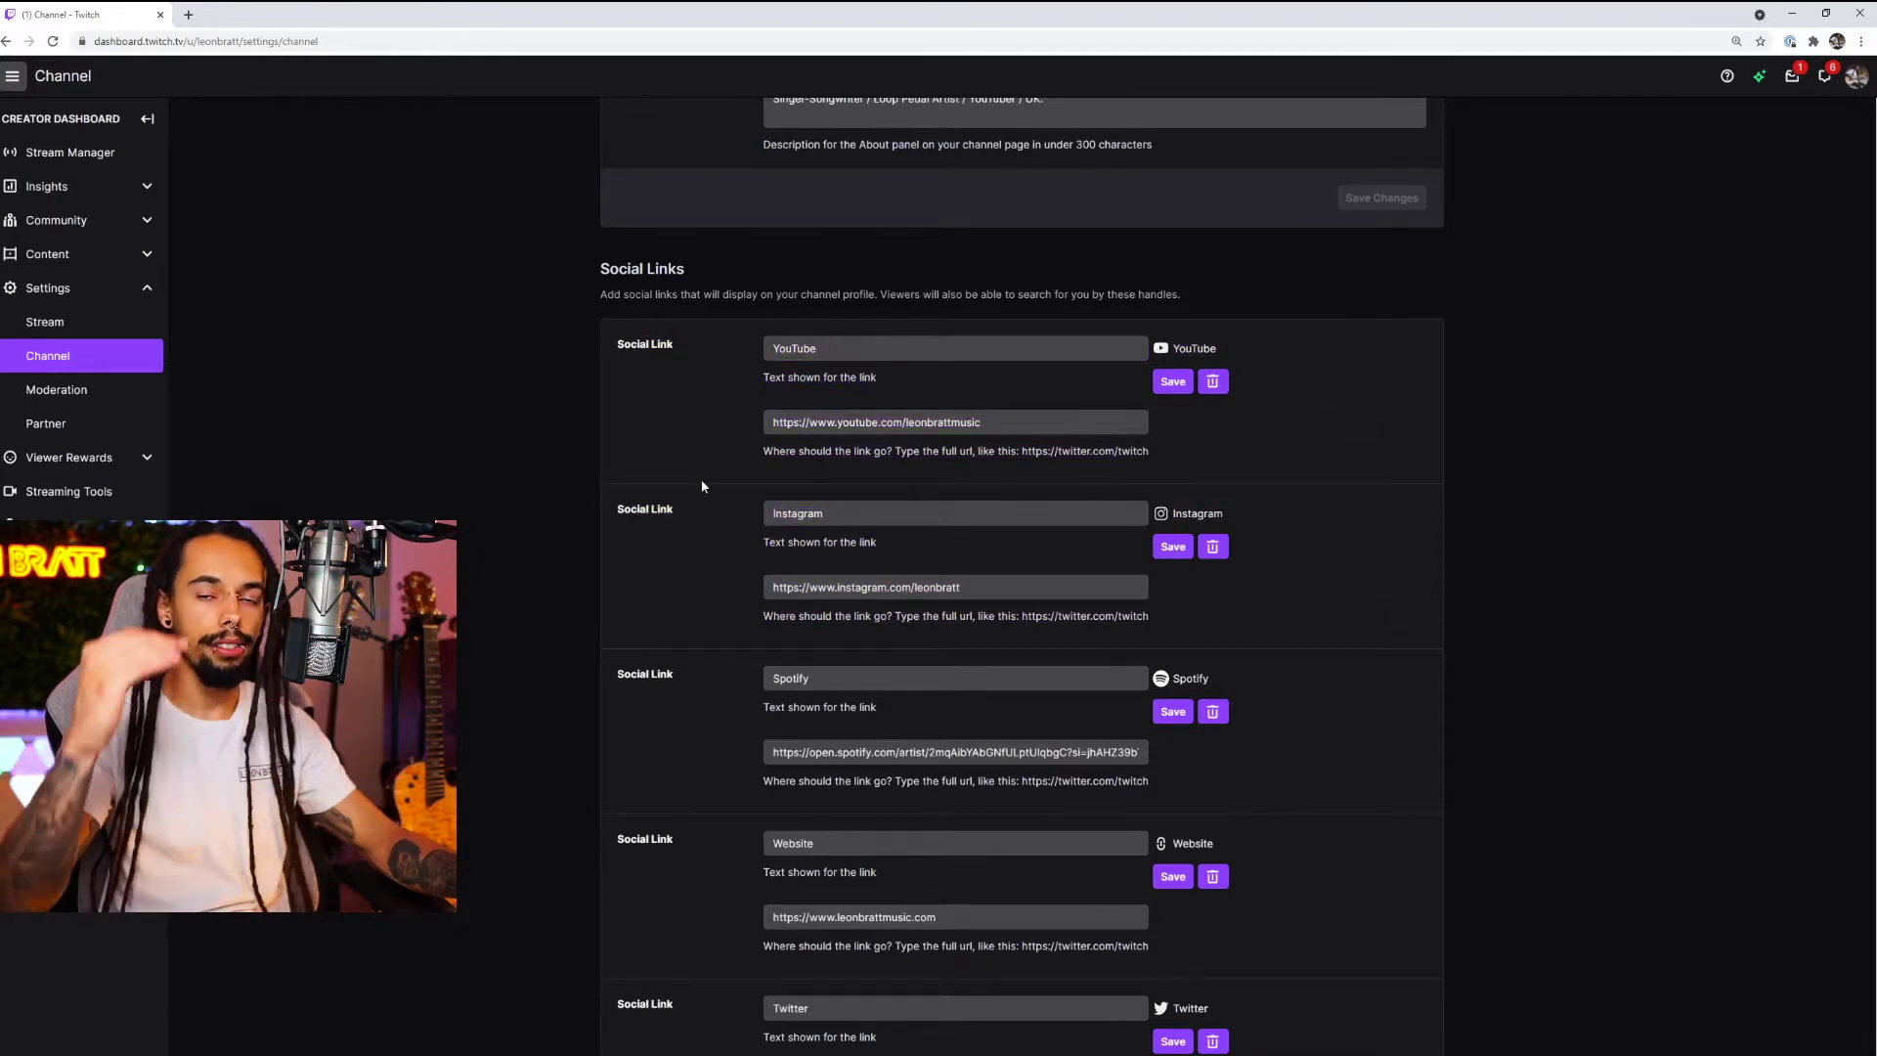
click(847, 351)
scroll(711, 517, down, 2)
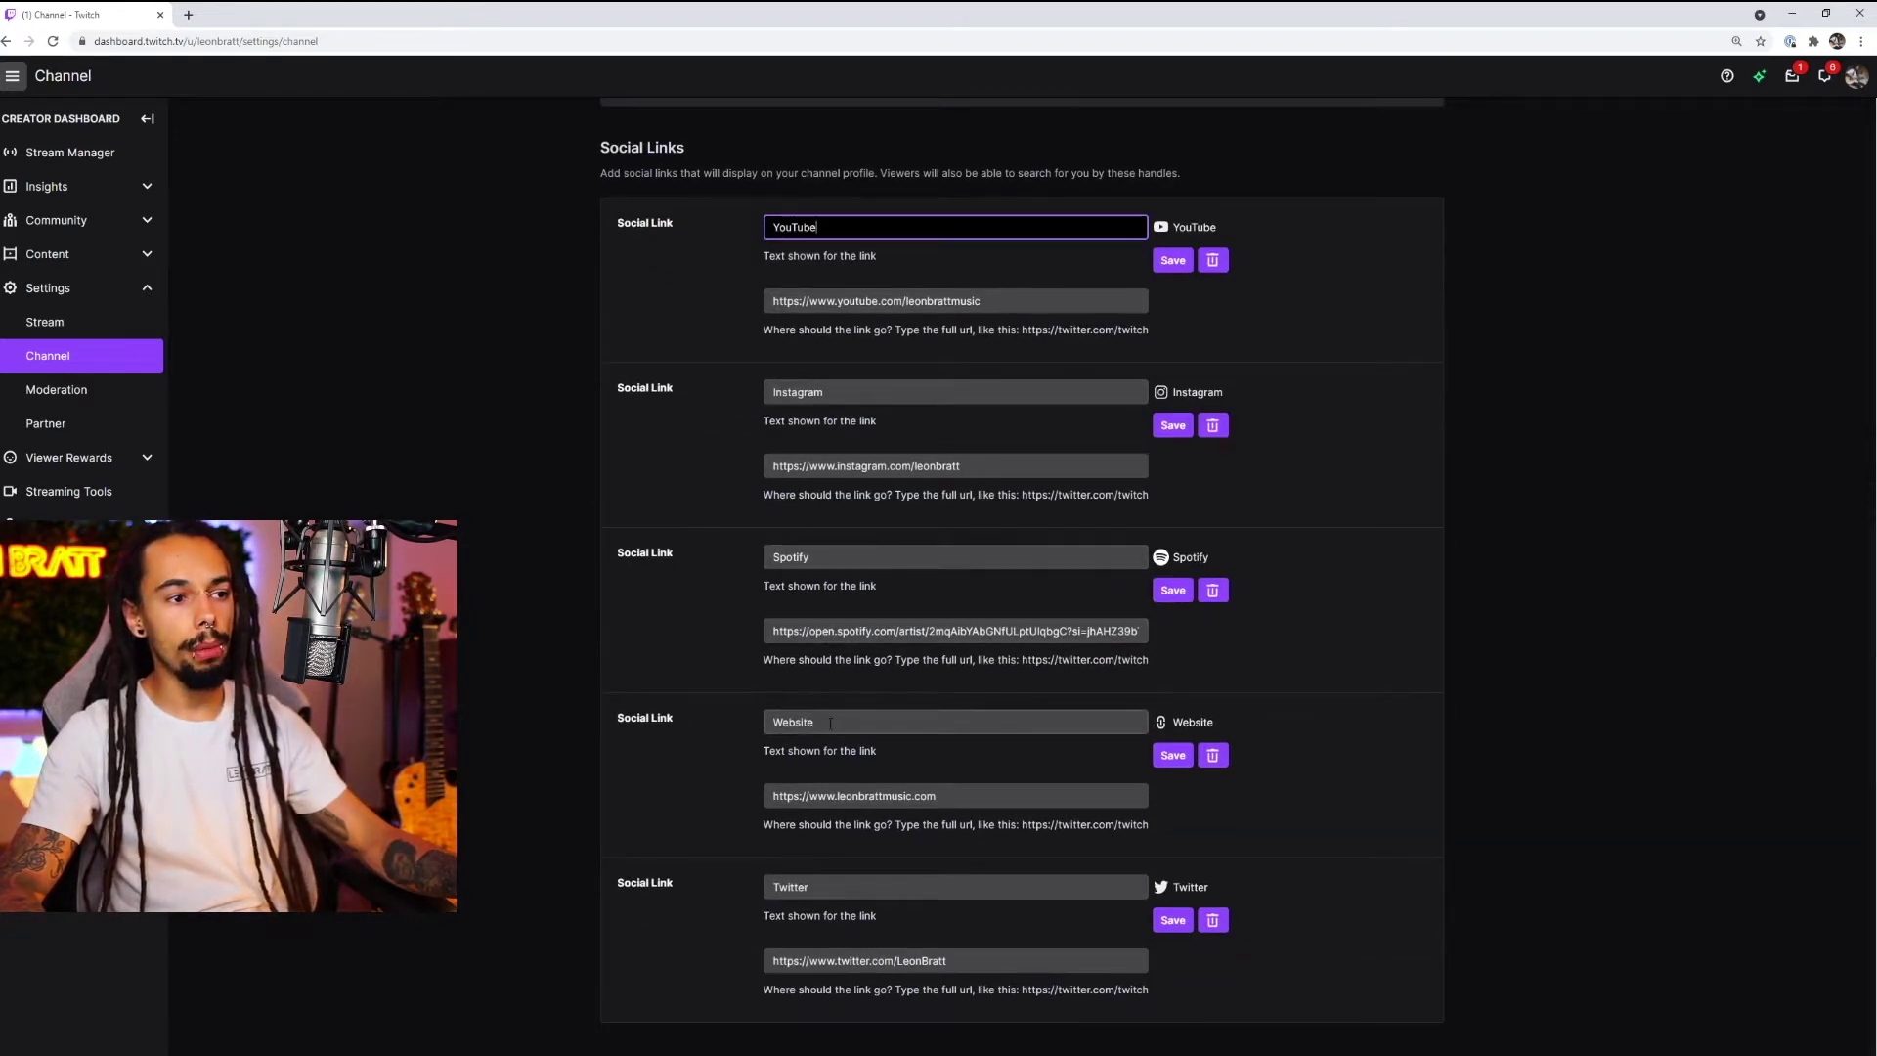
click(856, 892)
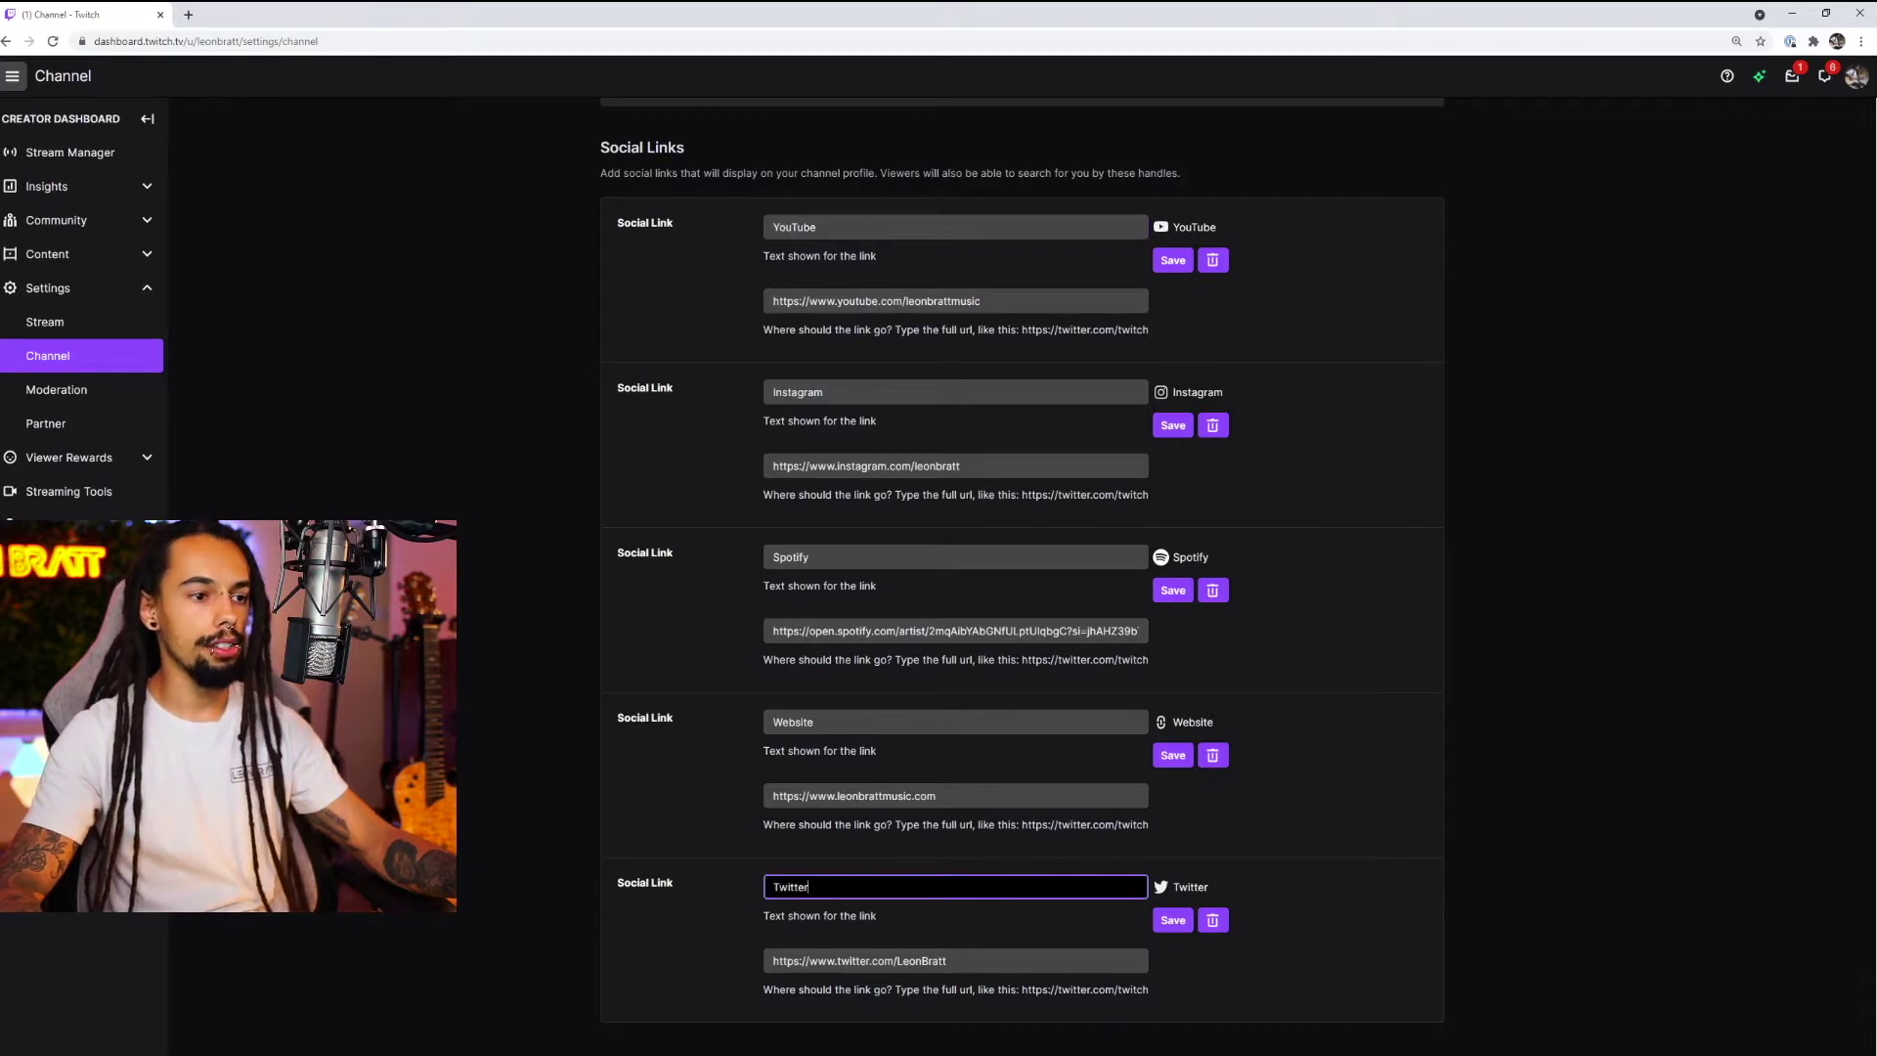
click(721, 890)
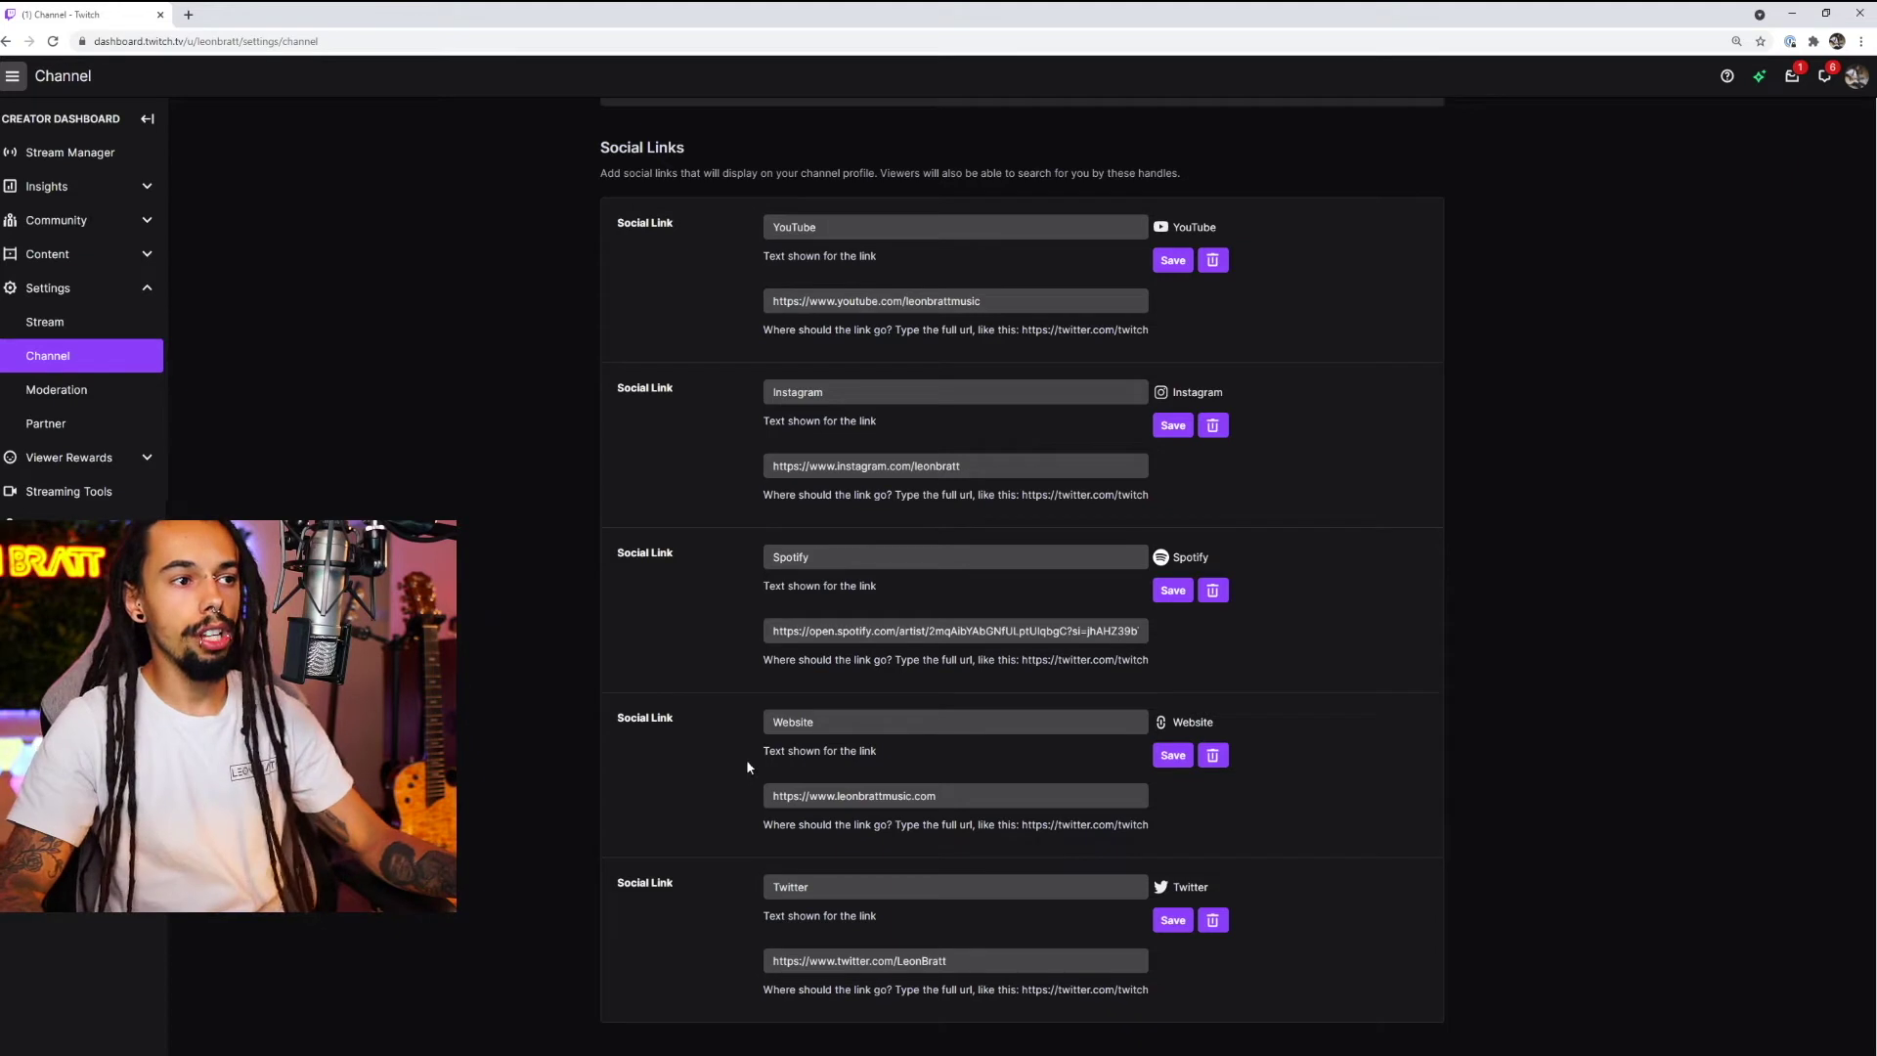
Step: Inspect the YouTube social link's display text and its full URL
click(822, 229)
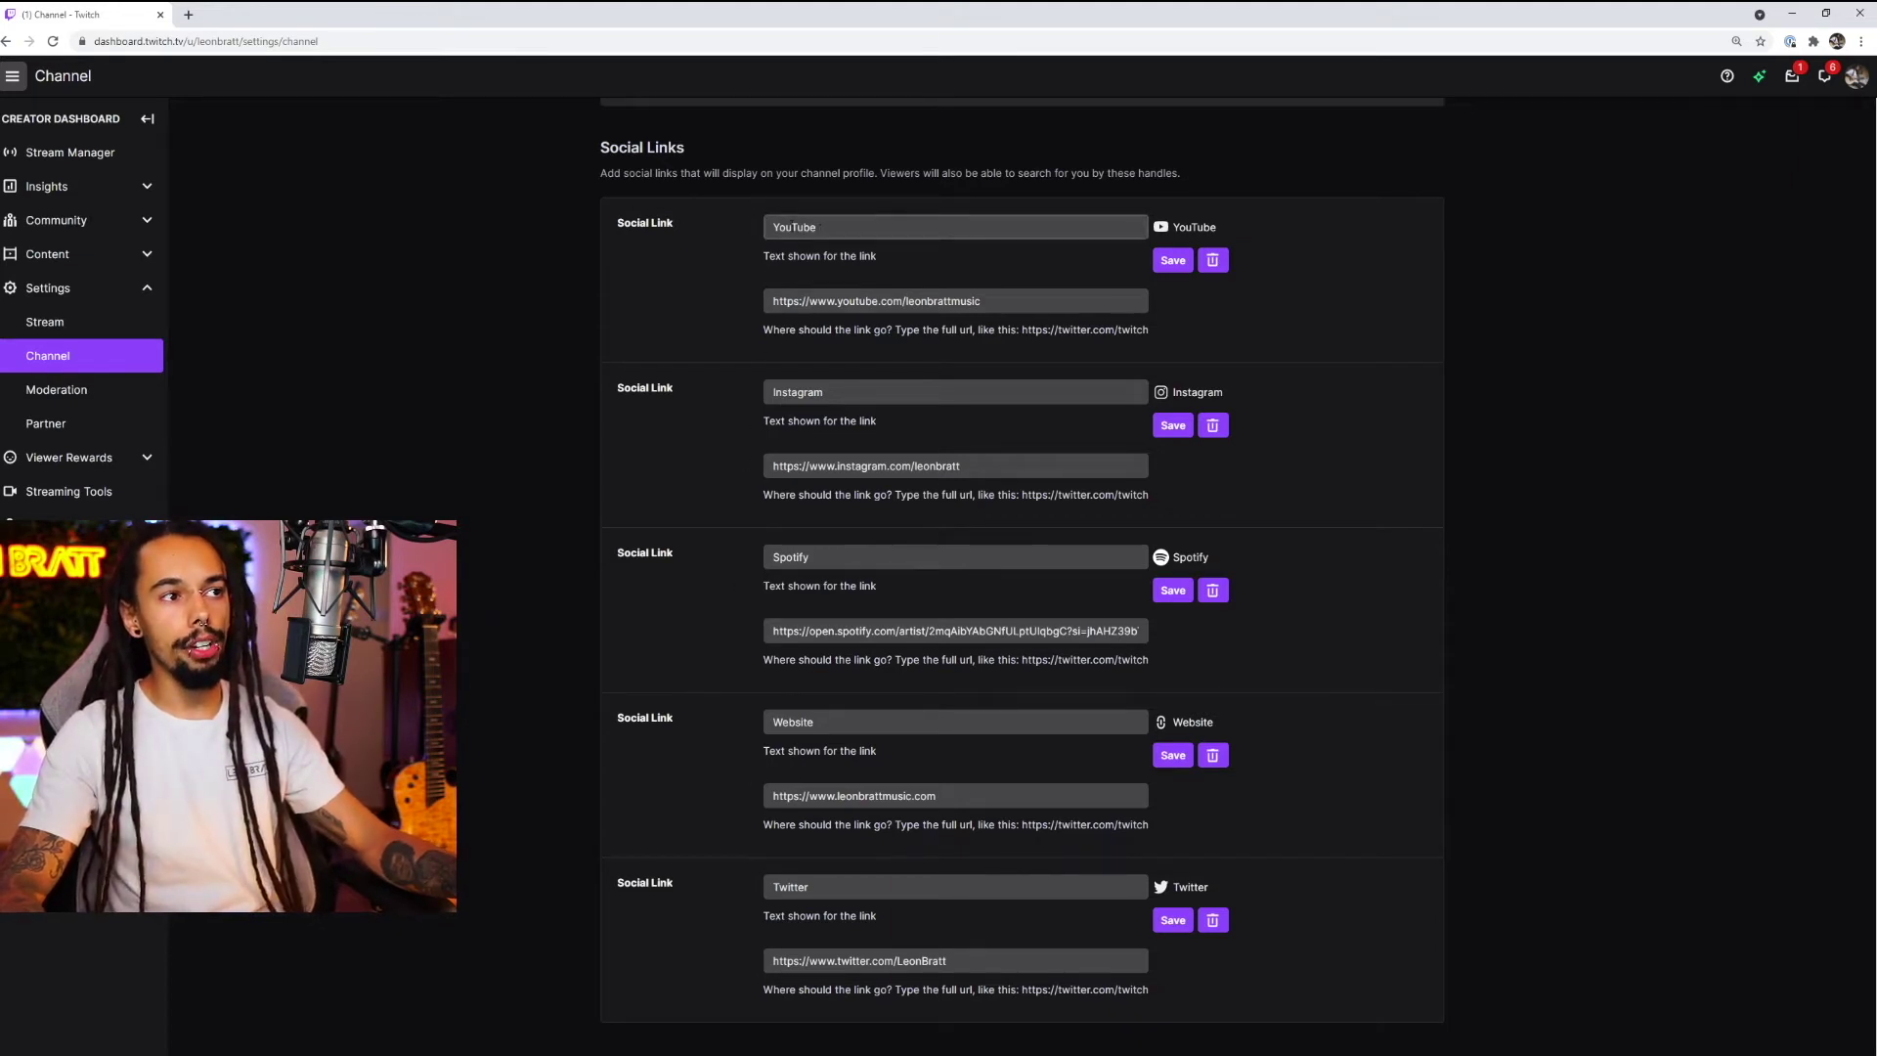
click(822, 229)
click(986, 303)
drag(774, 301, 976, 301)
click(982, 302)
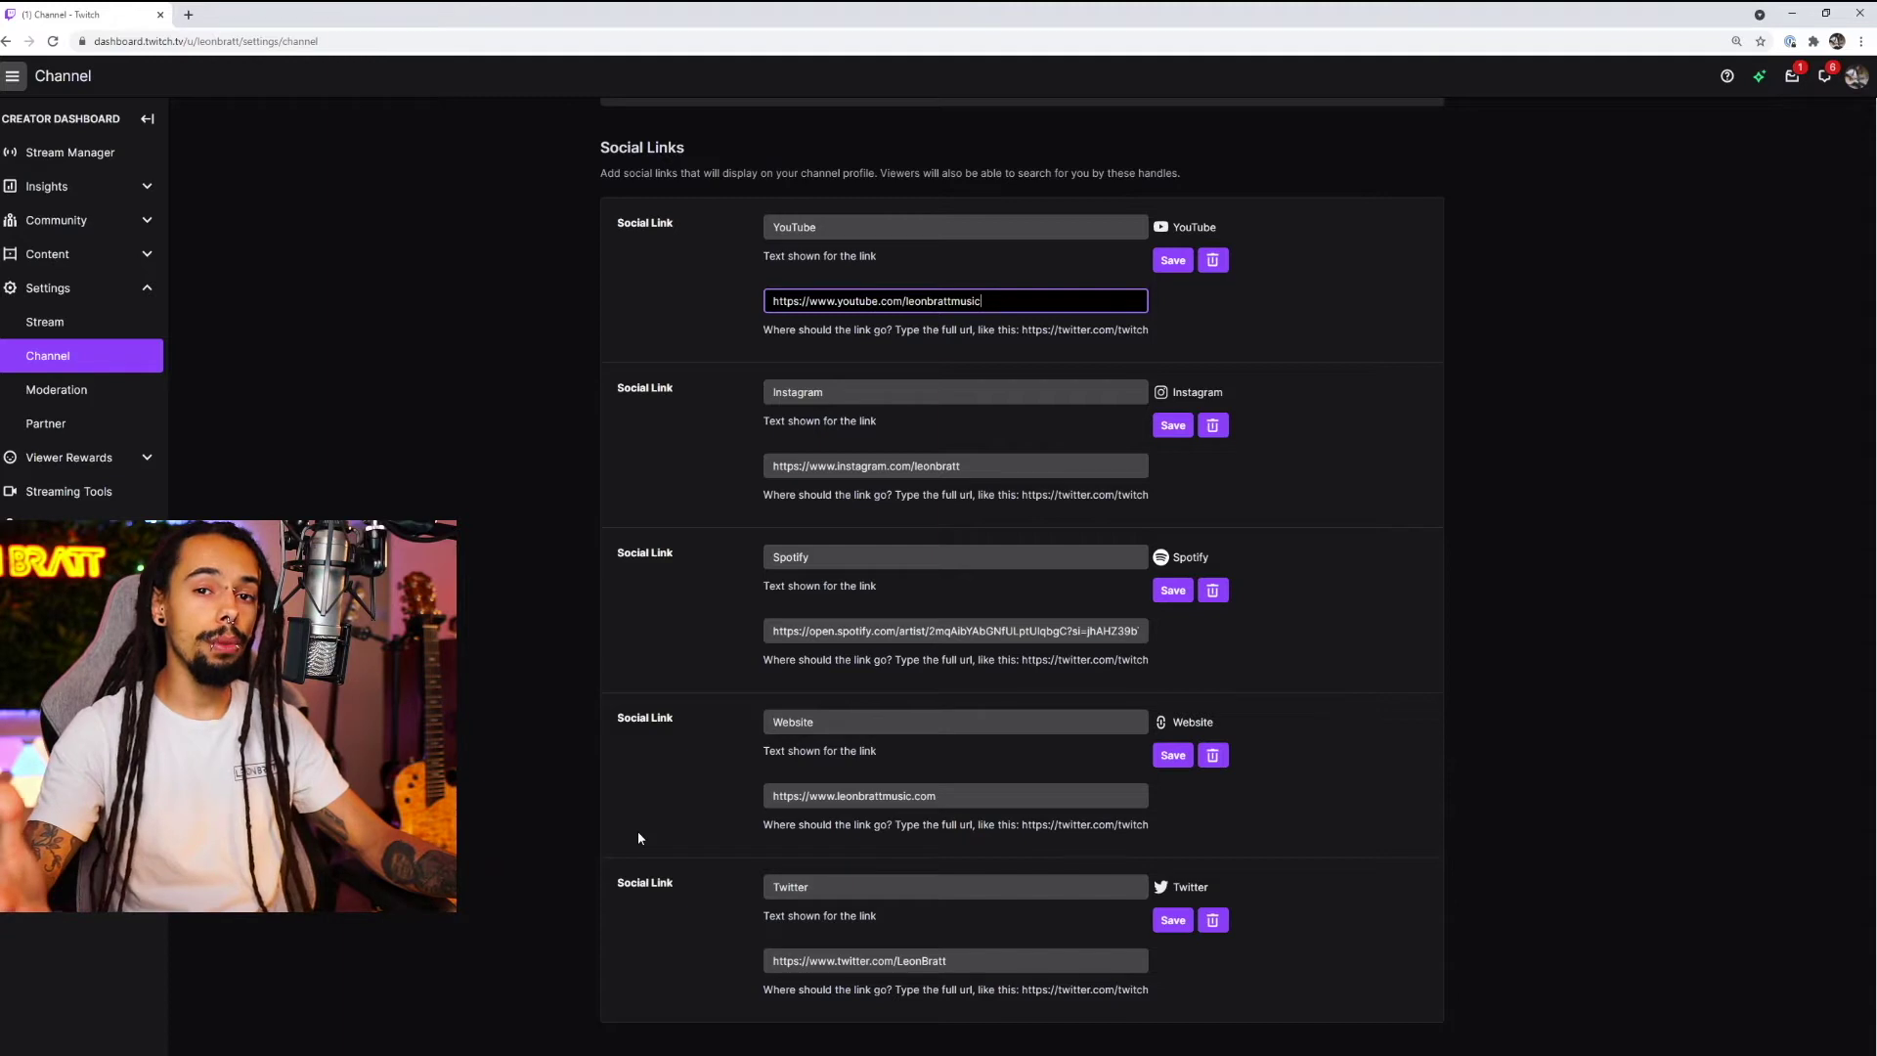
click(1379, 642)
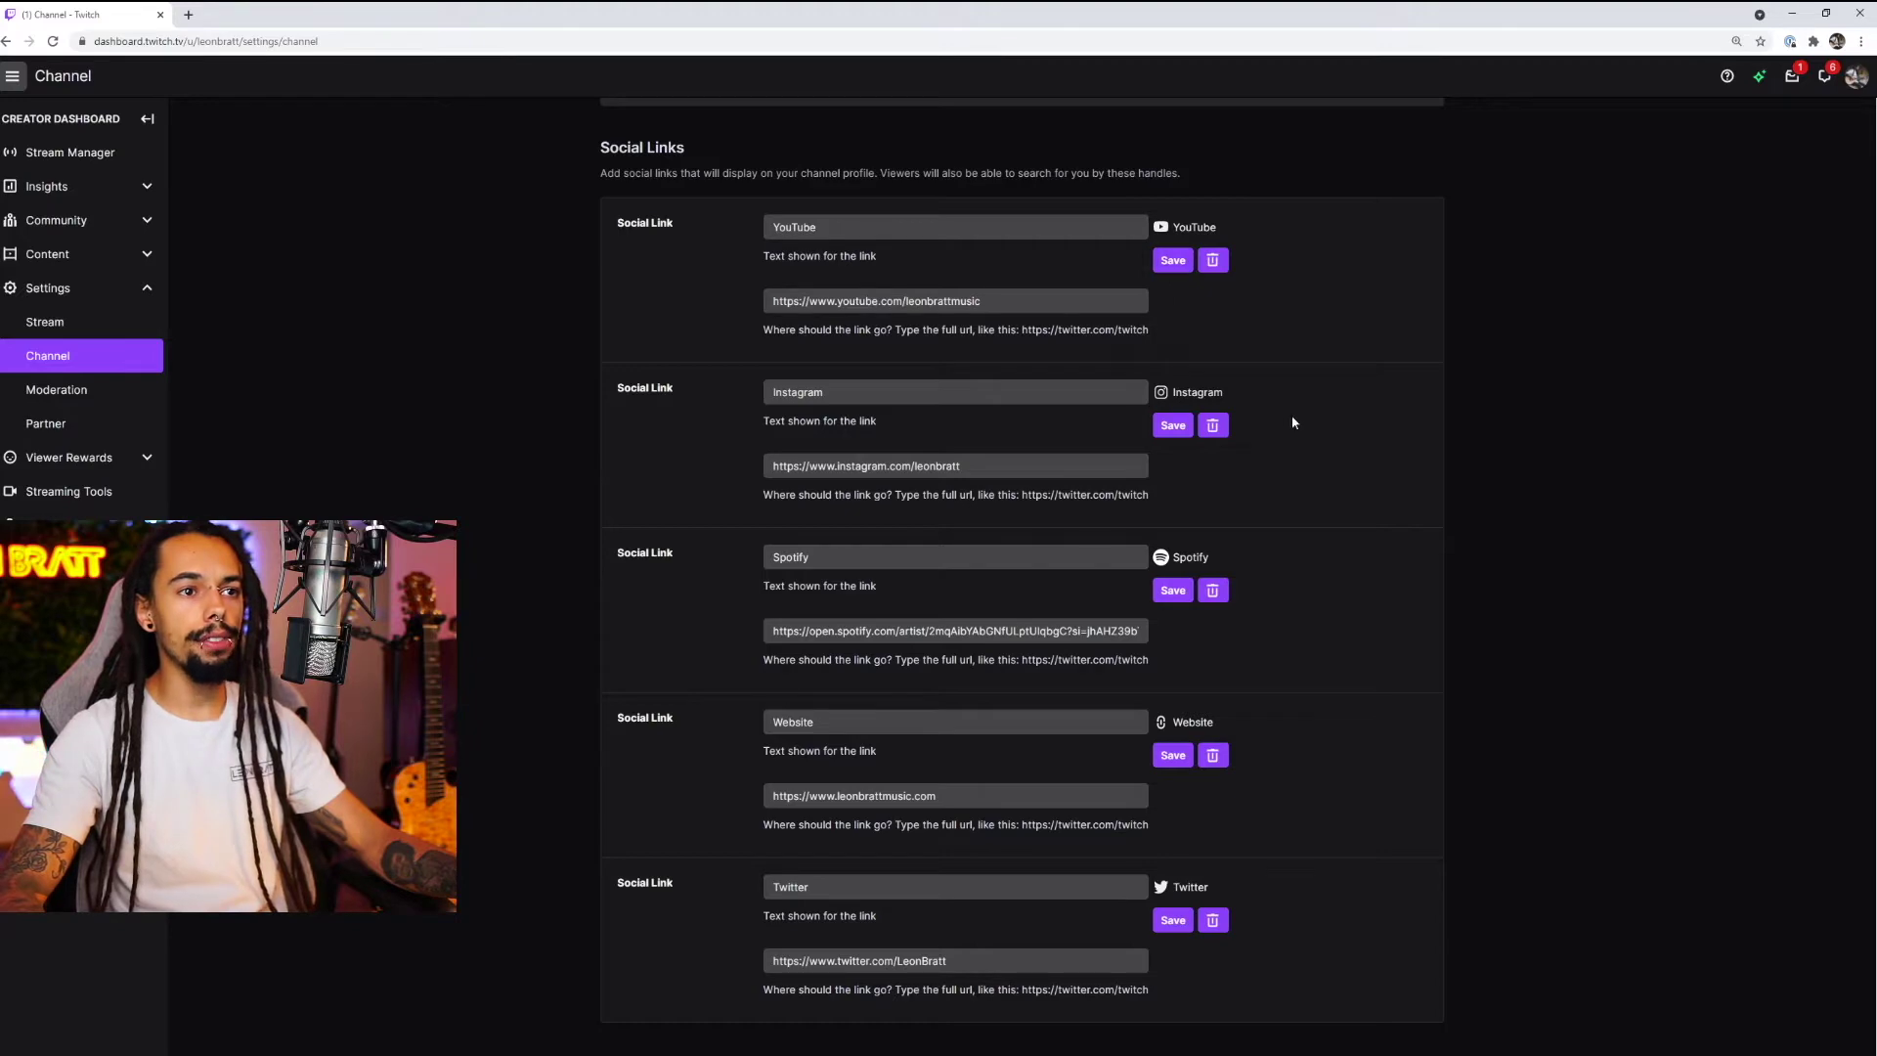
Step: Return from the dashboard to the channel's own page
click(1858, 83)
click(1776, 199)
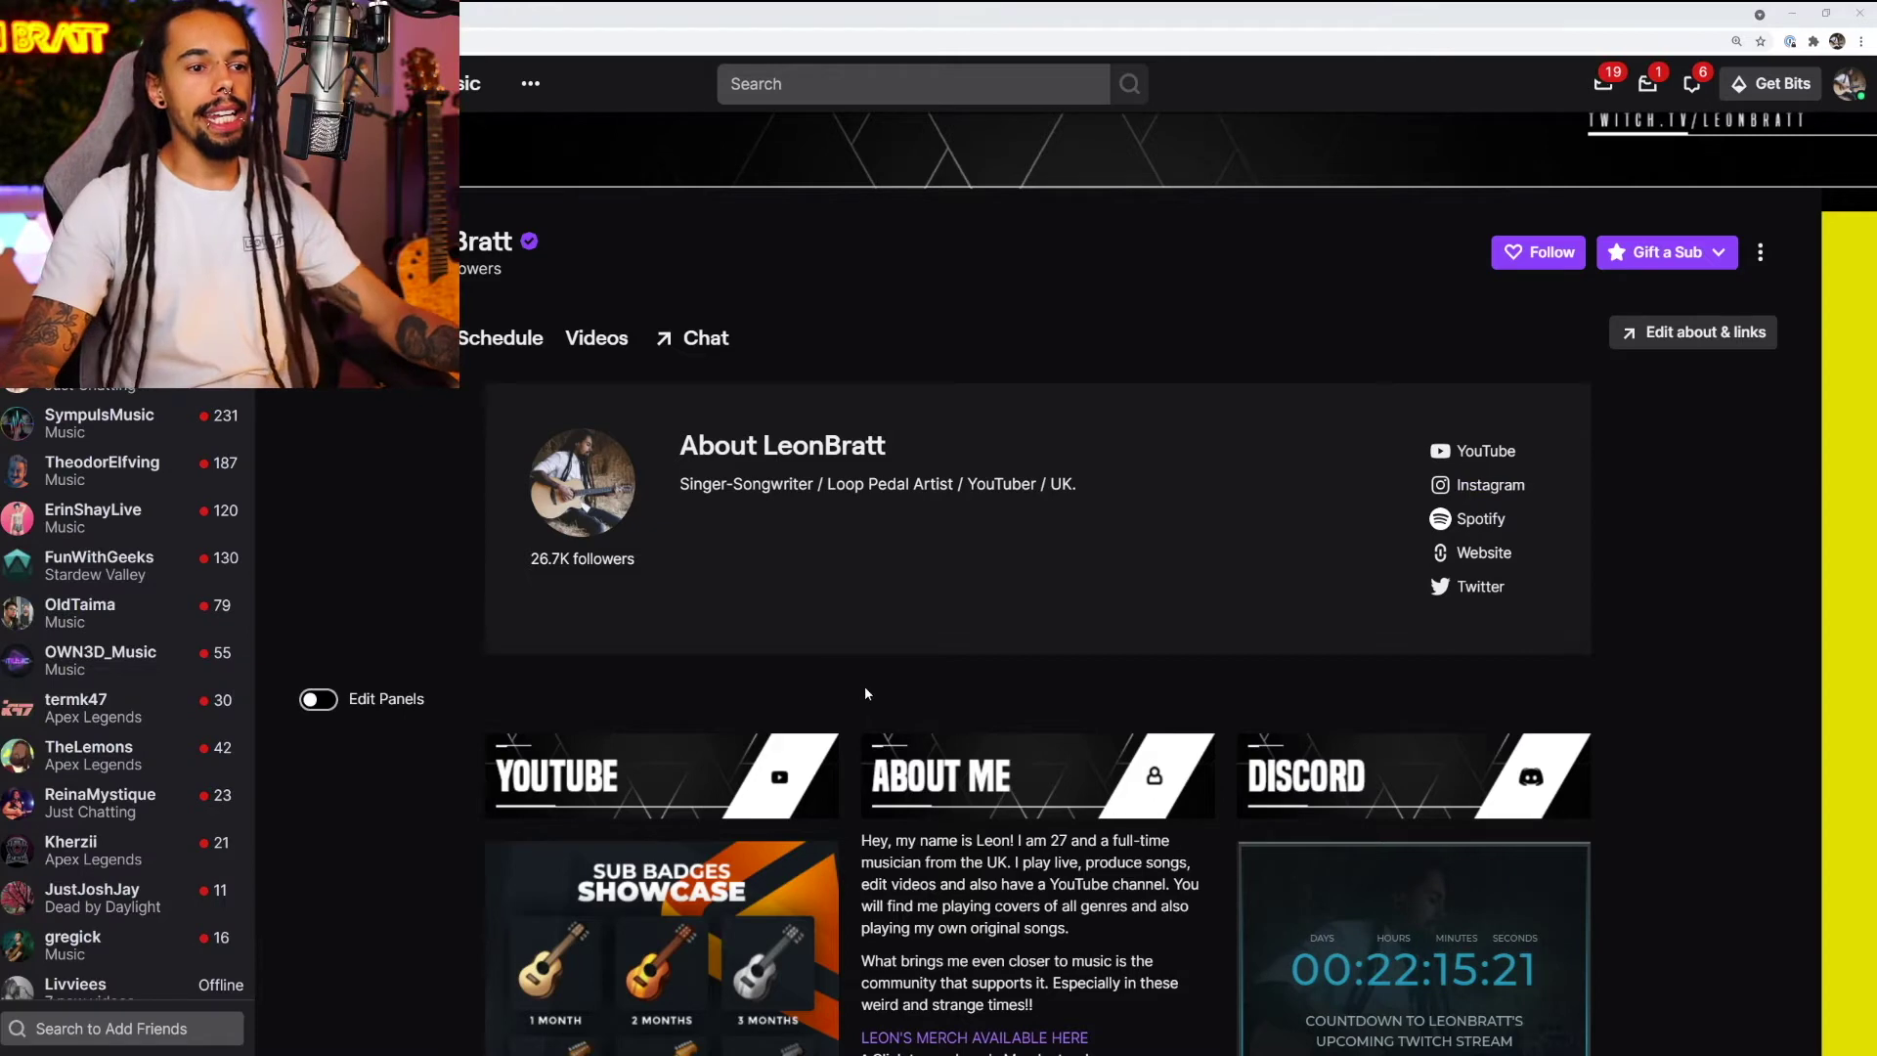
Step: Examine the channel's panels, including Discord, the stream countdown, Donate, Hardware, Contact, Schedule, the leaderboard and Rules
scroll(865, 684, down, 3)
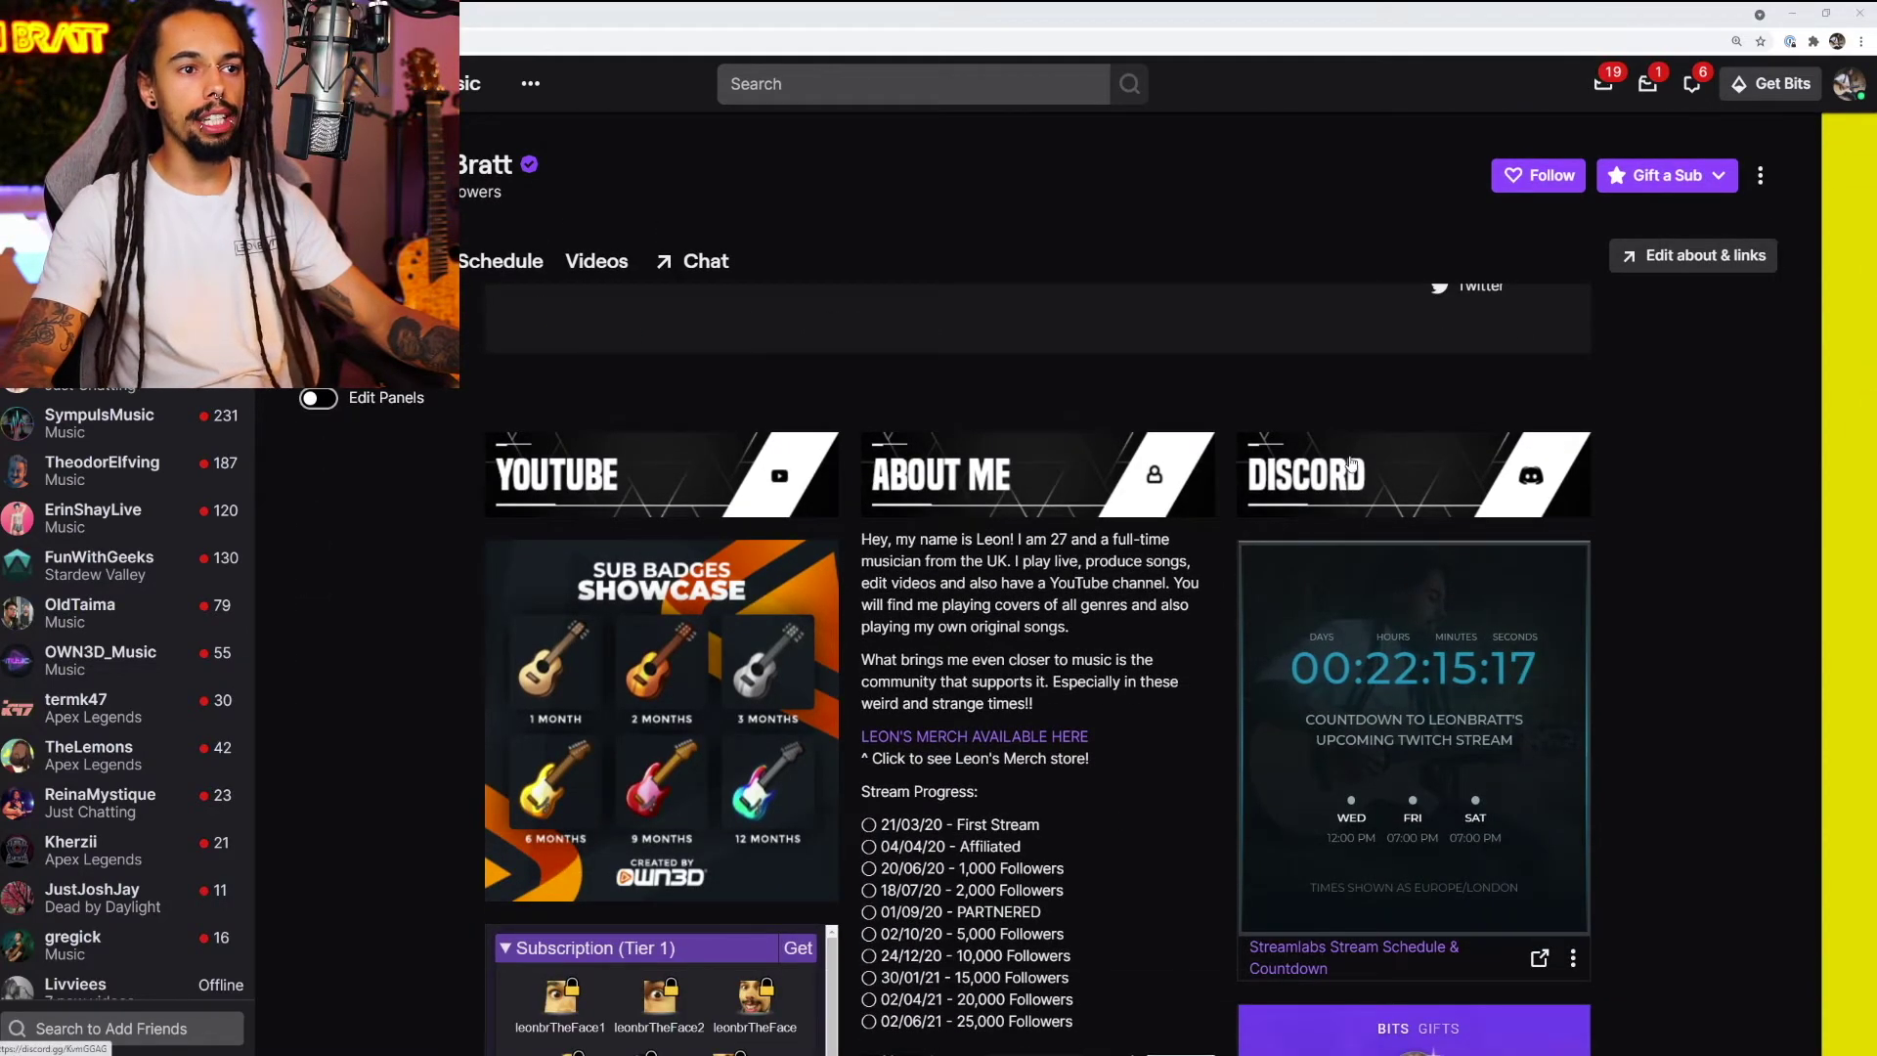
scroll(1061, 554, down, 2)
scroll(1061, 554, down, 2)
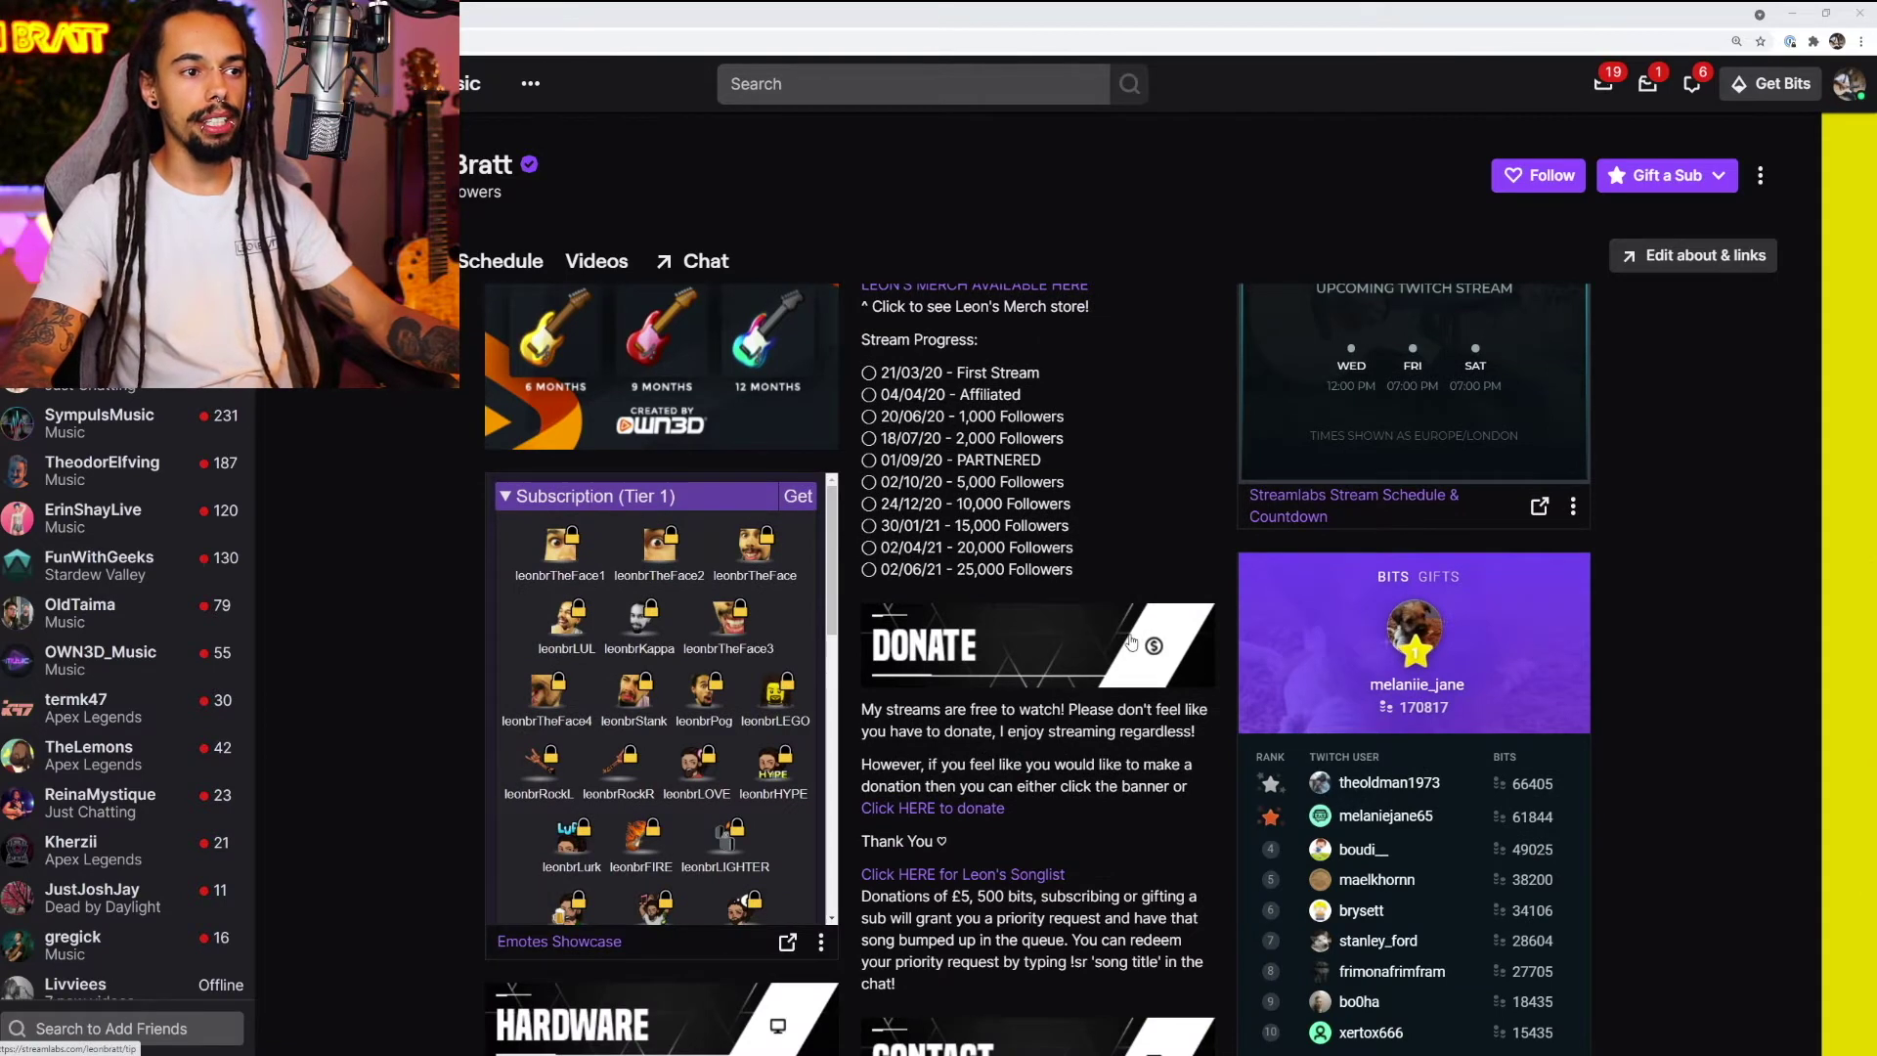
scroll(1056, 662, up, 4)
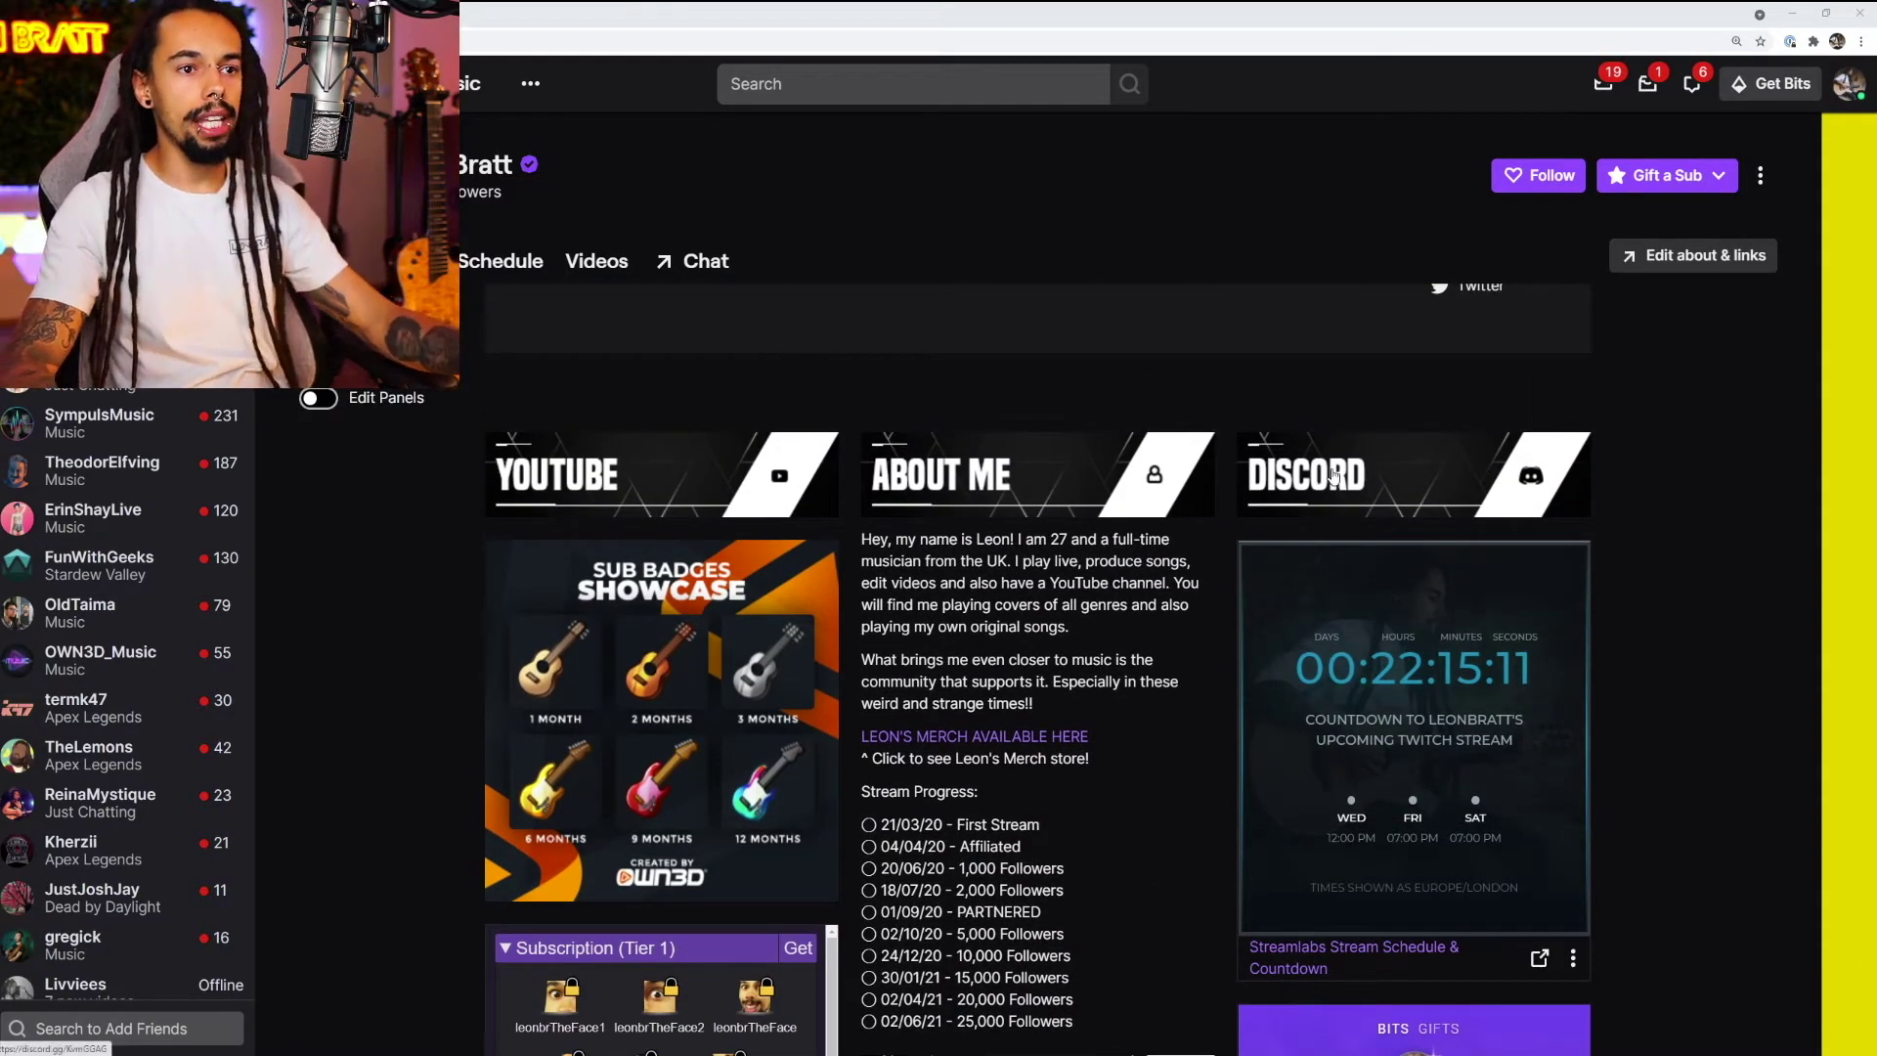
scroll(653, 443, down, 1)
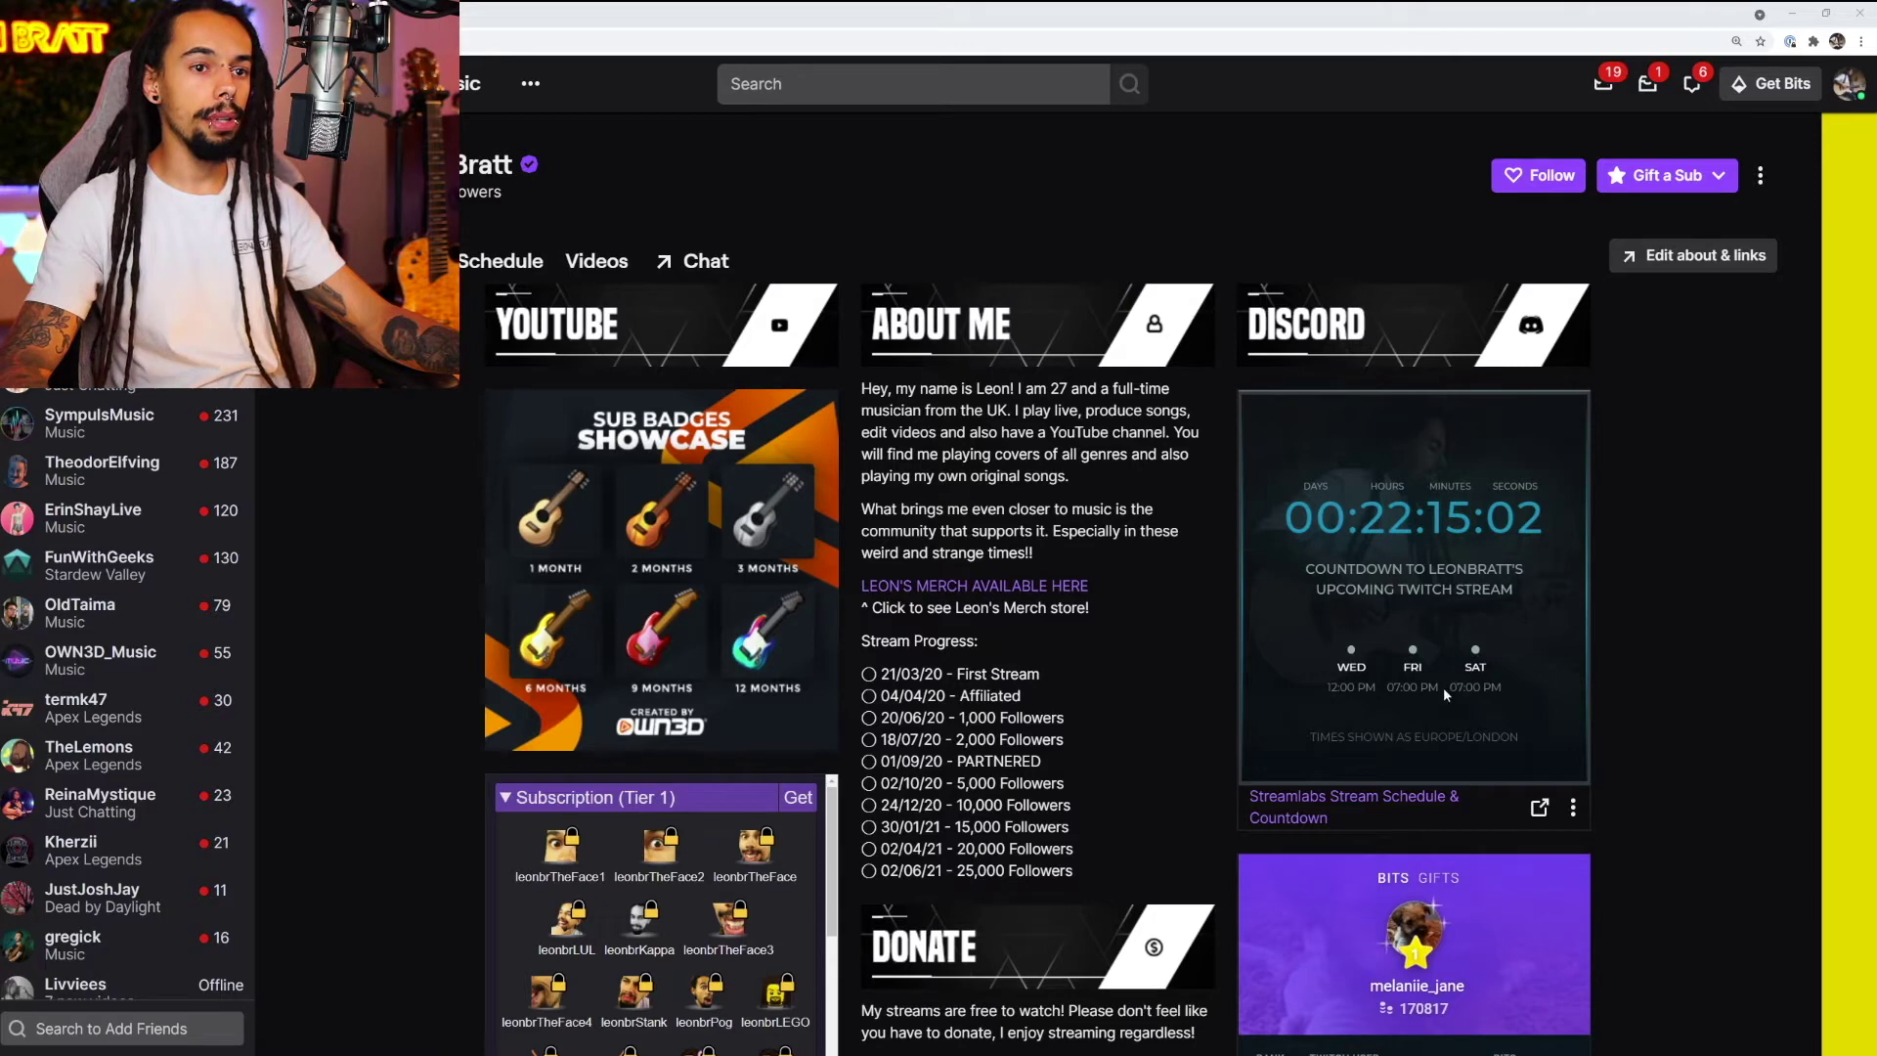
scroll(982, 578, down, 3)
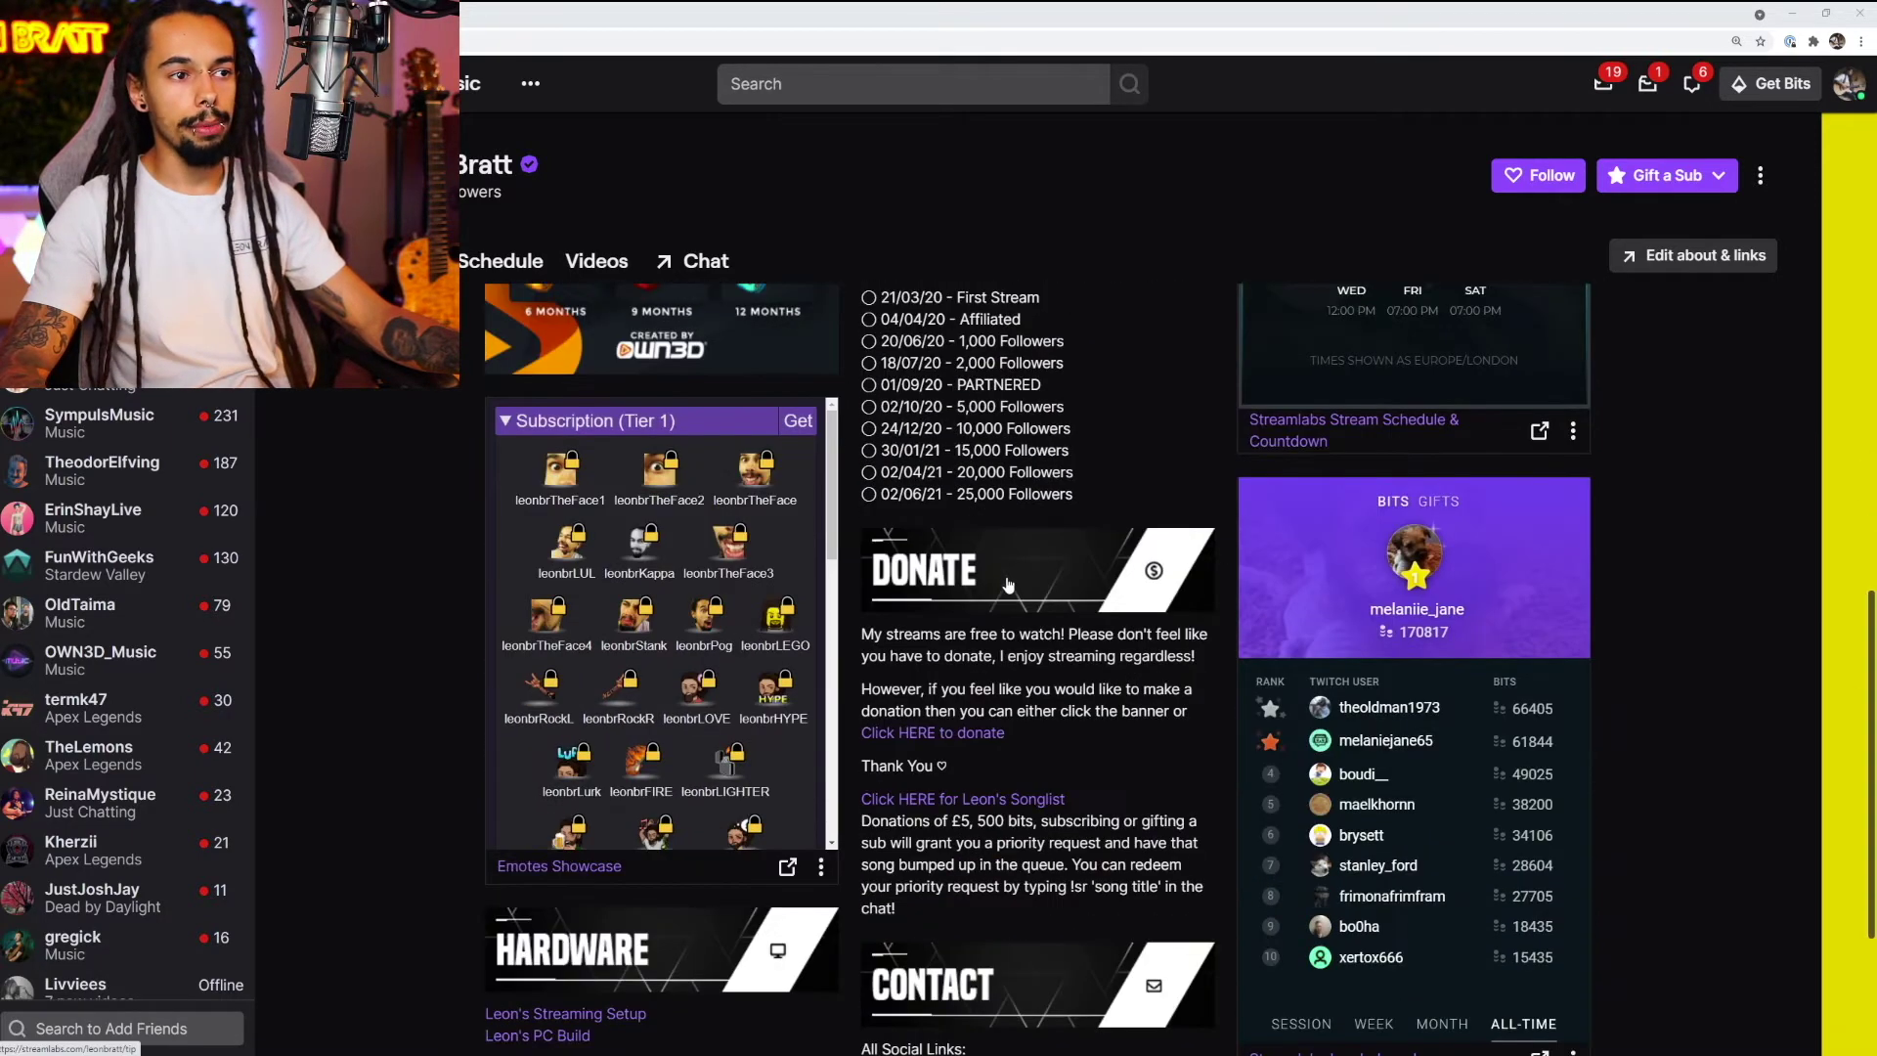
scroll(983, 579, down, 2)
scroll(1022, 762, down, 1)
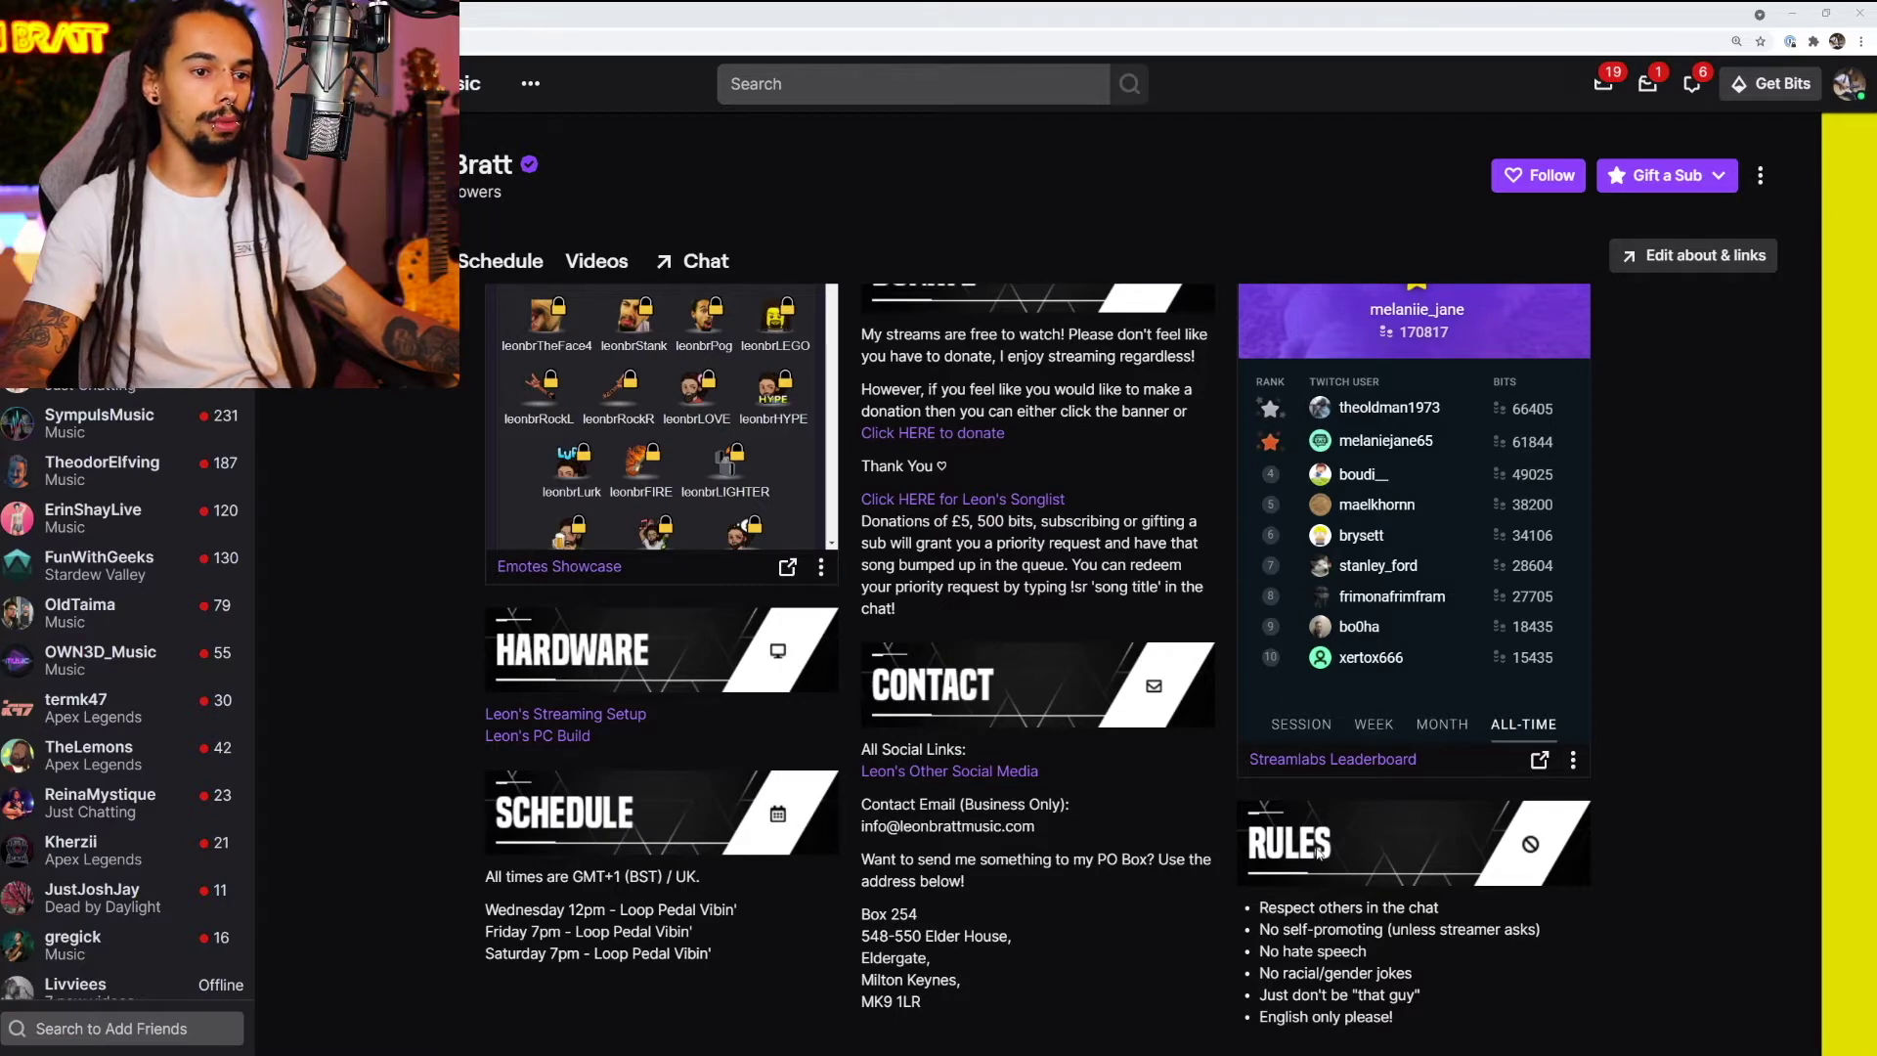
scroll(990, 261, up, 8)
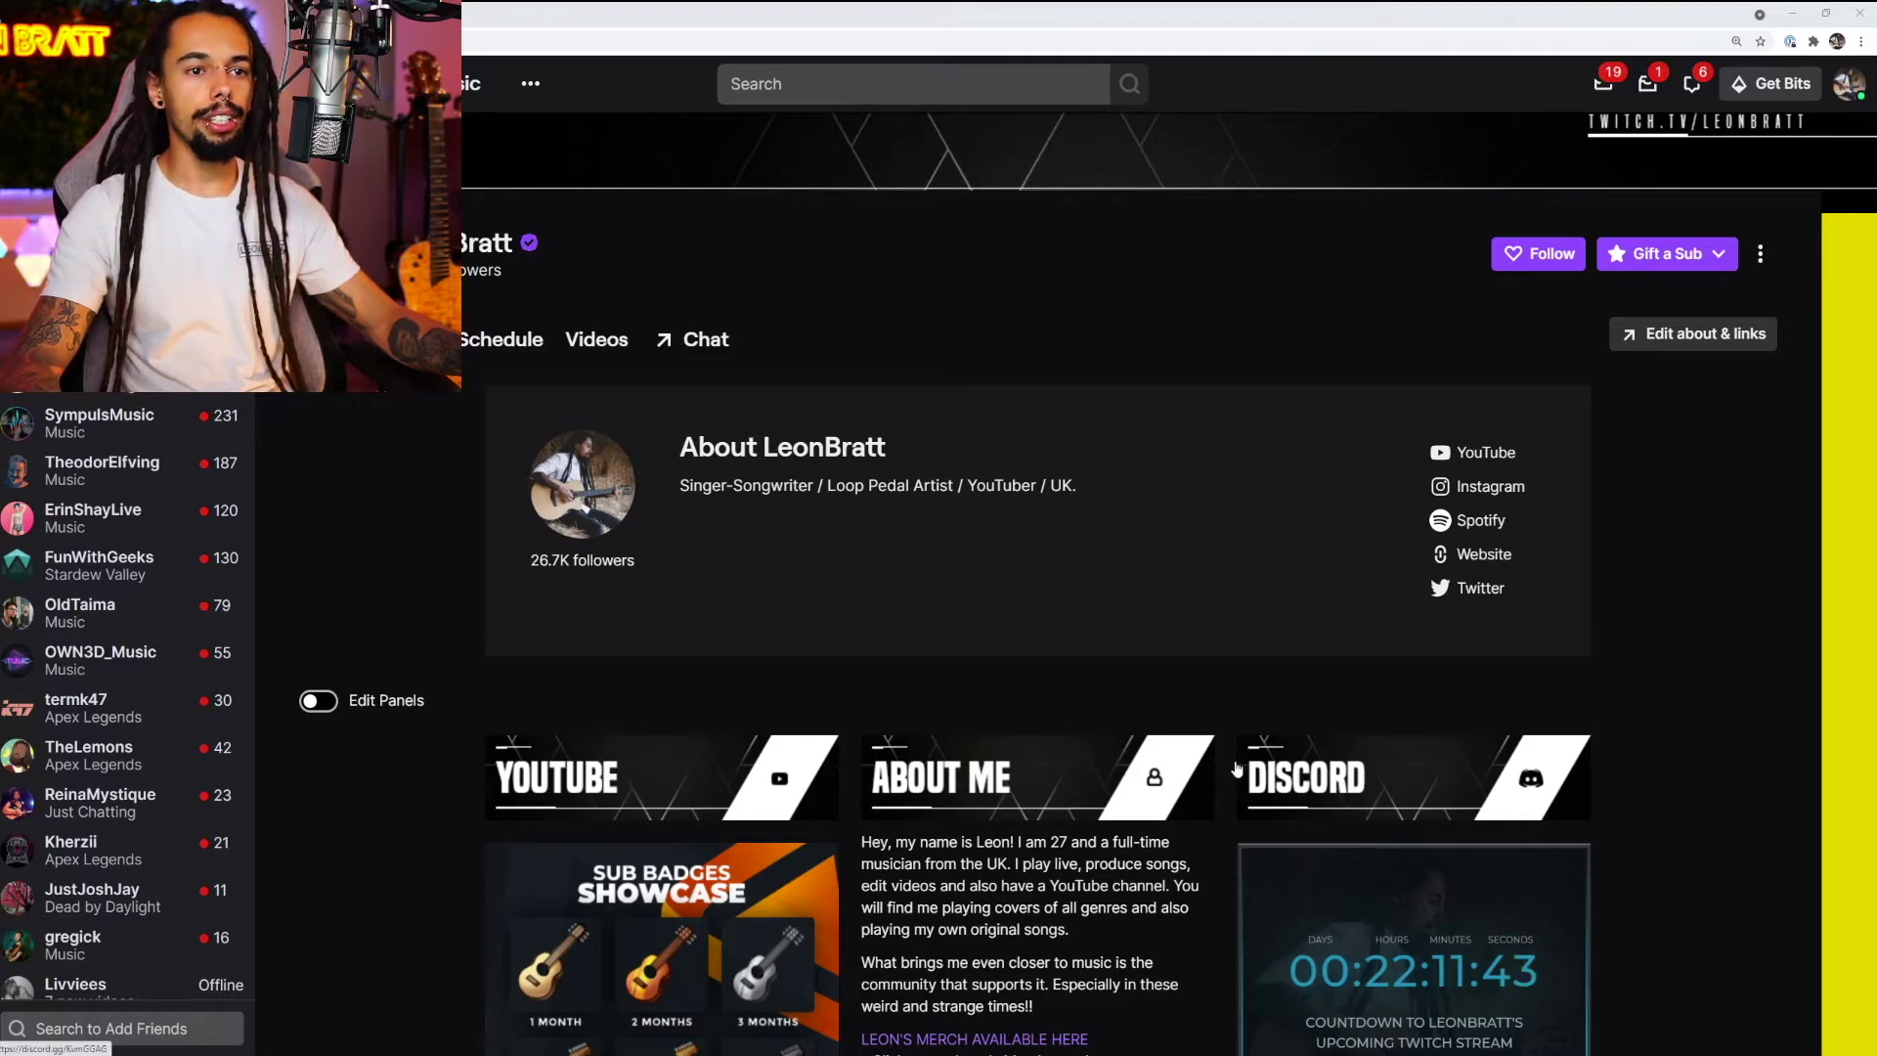
Step: Switch to the OWN3D store, search it for "panels" and browse the Twitch panel designs
scroll(1193, 755, down, 5)
scroll(1189, 760, up, 4)
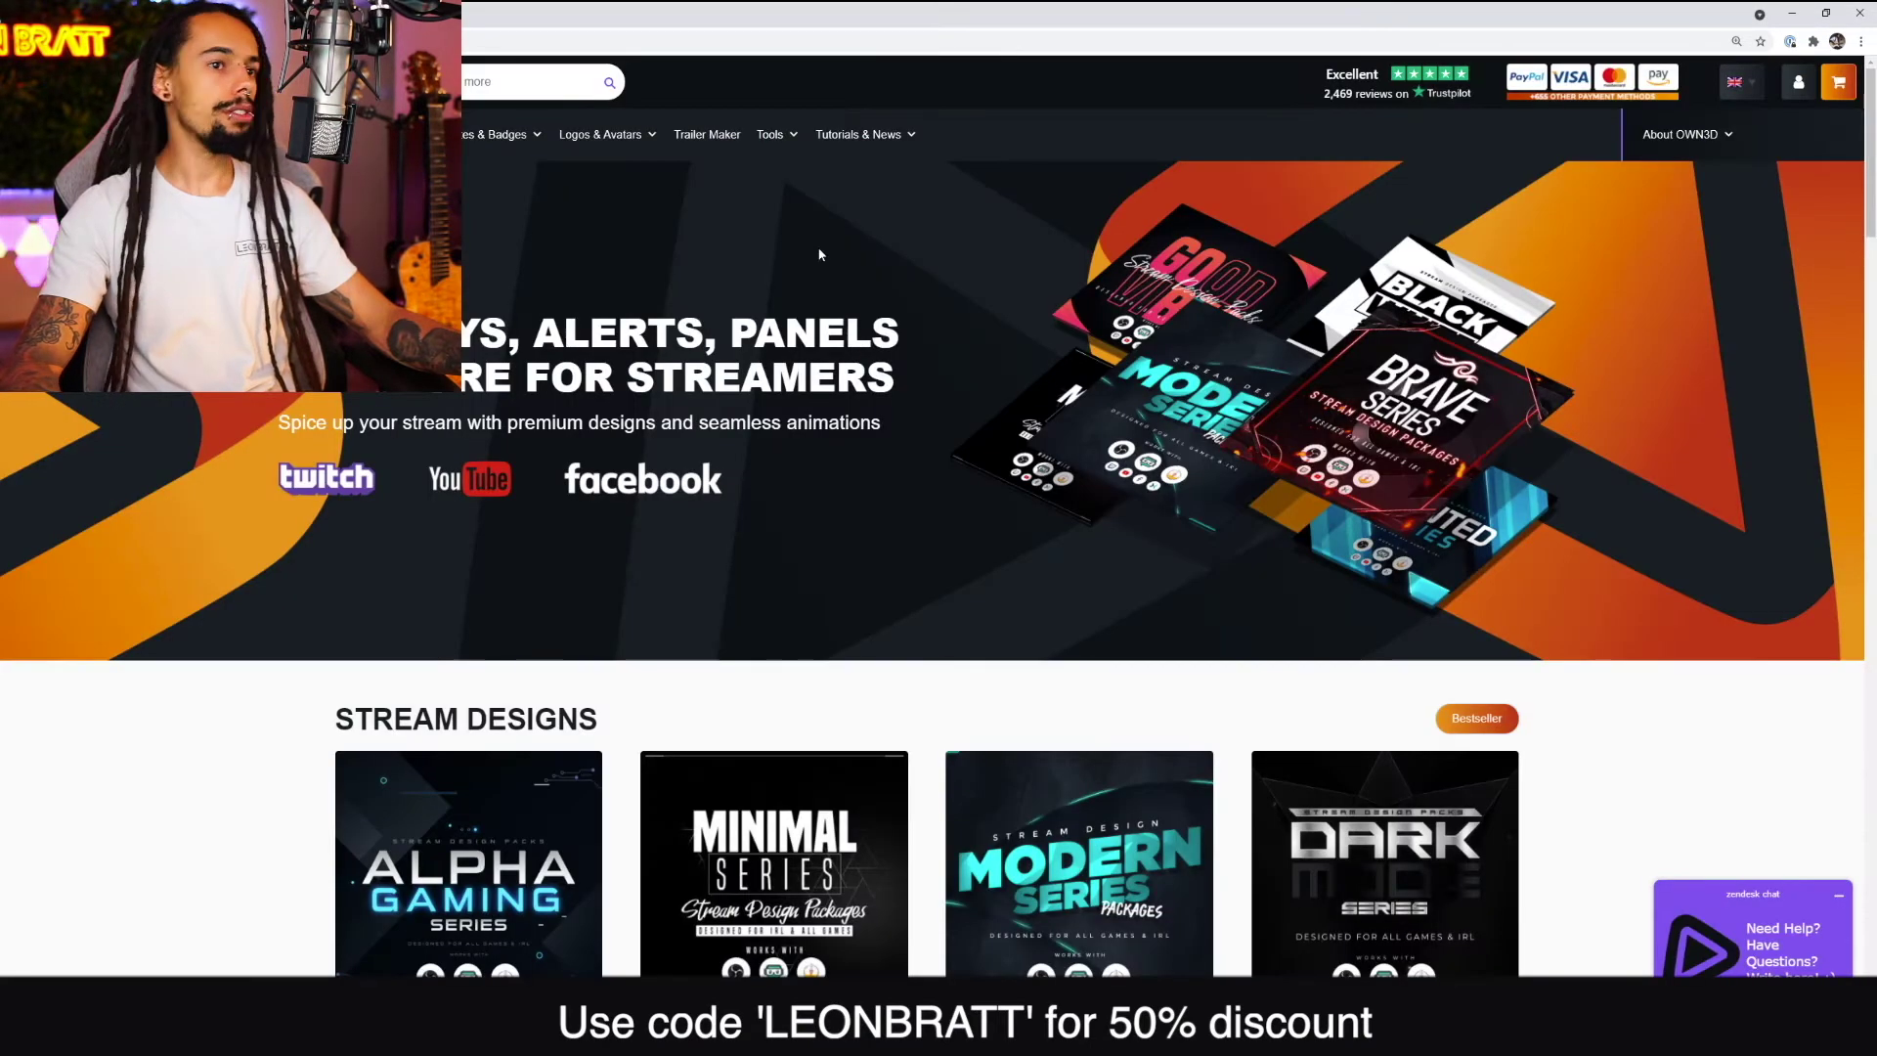
click(458, 79)
text(panels)
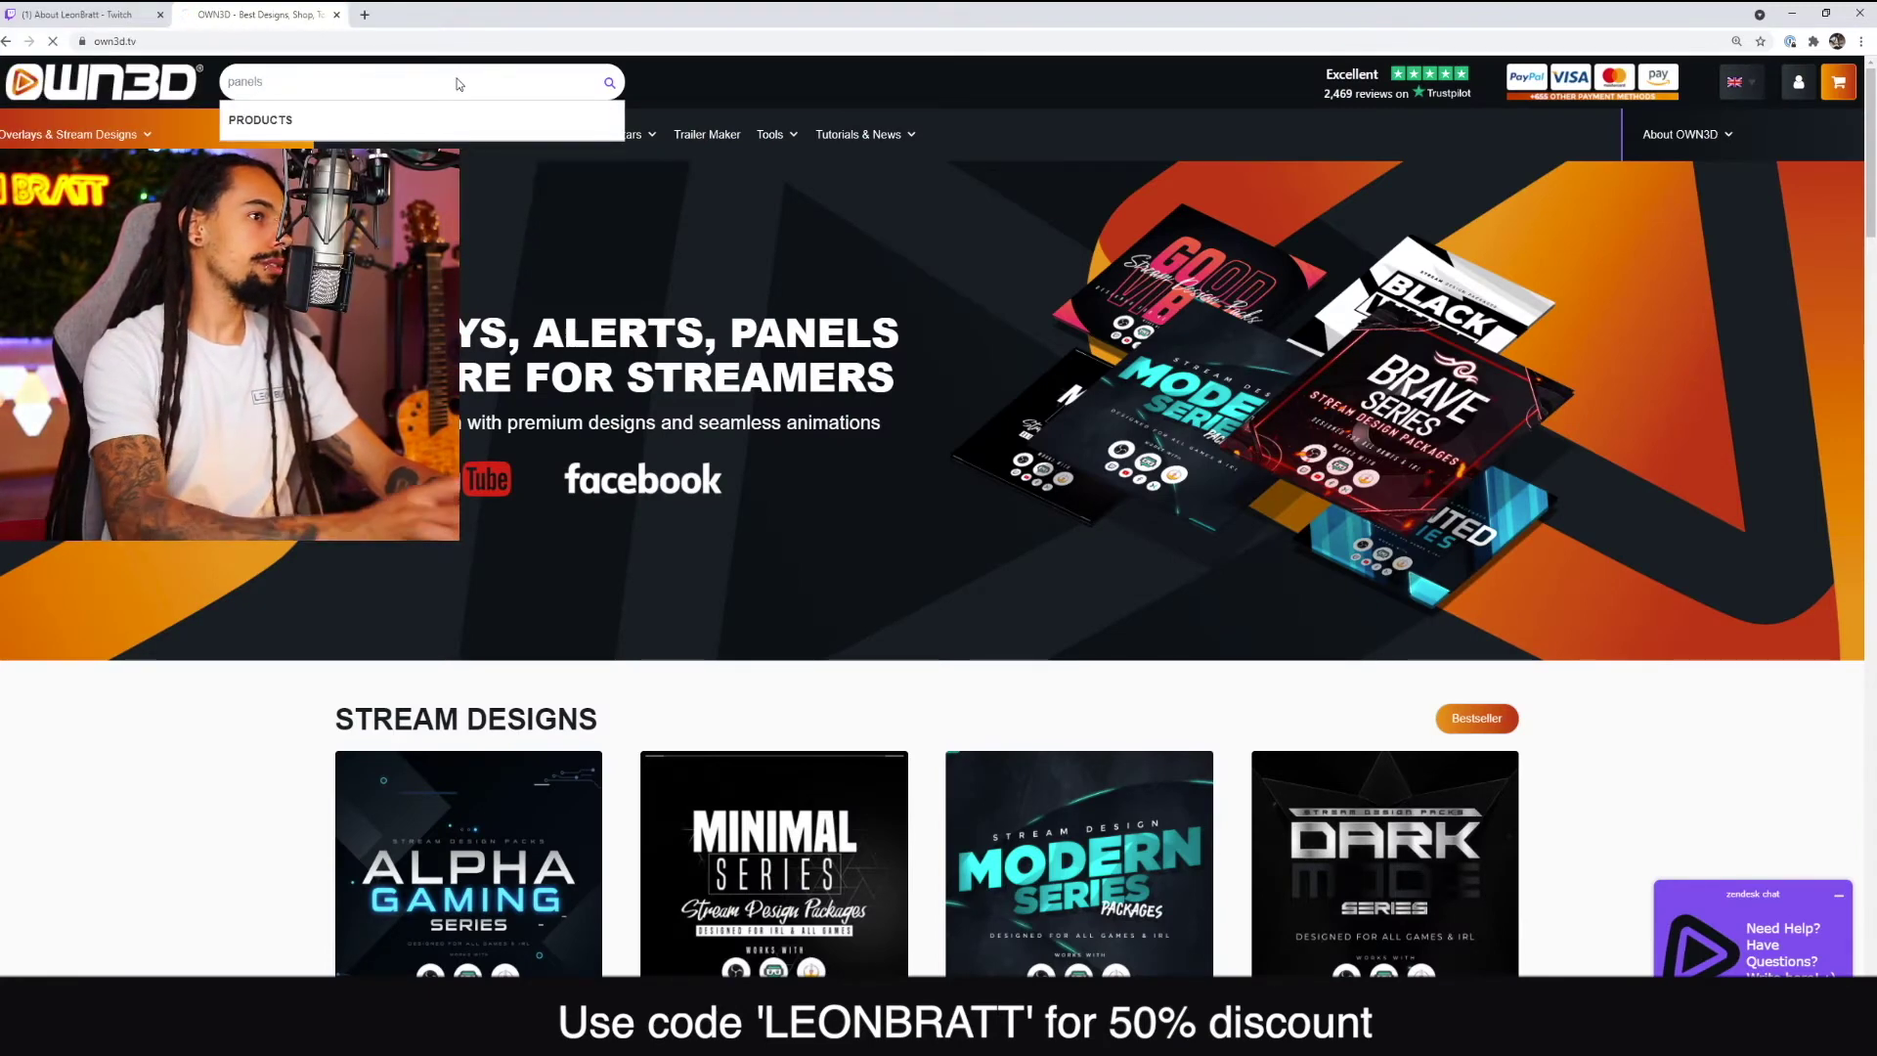
key(Return)
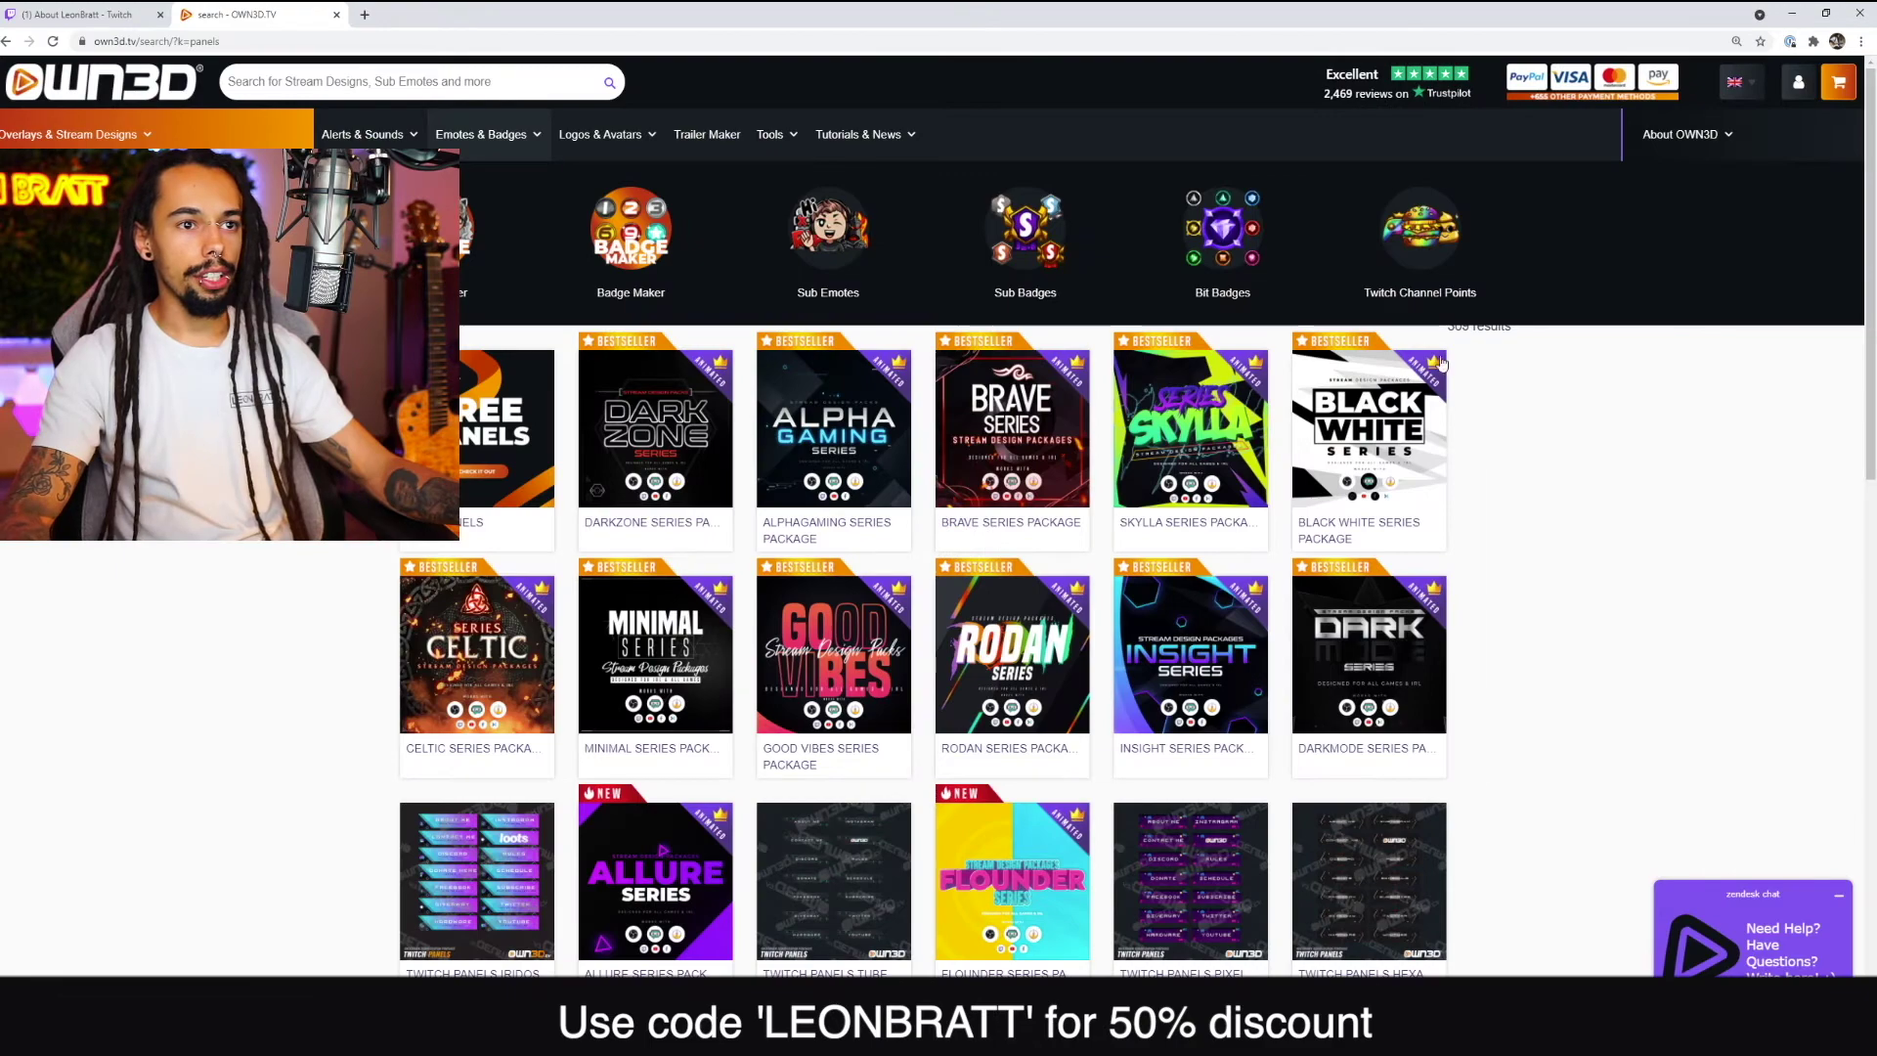
mouse_move(1171, 409)
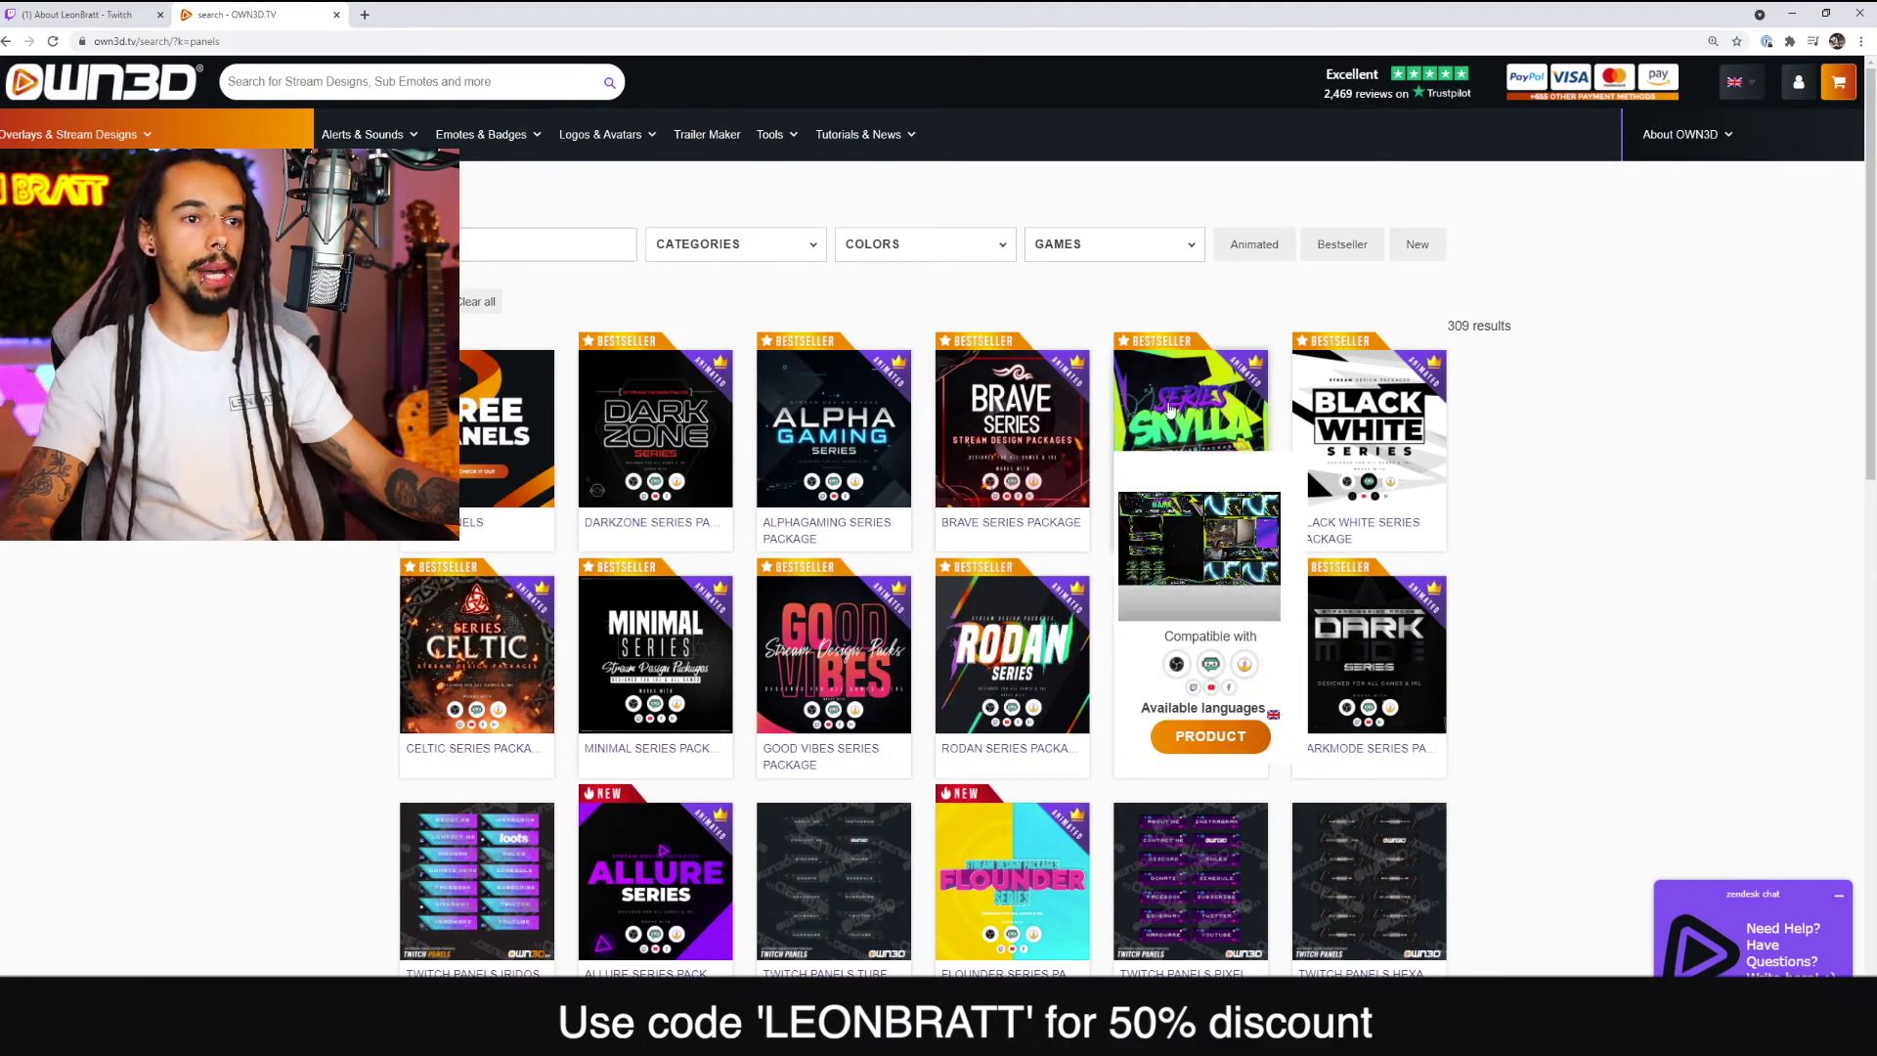
scroll(1535, 535, down, 2)
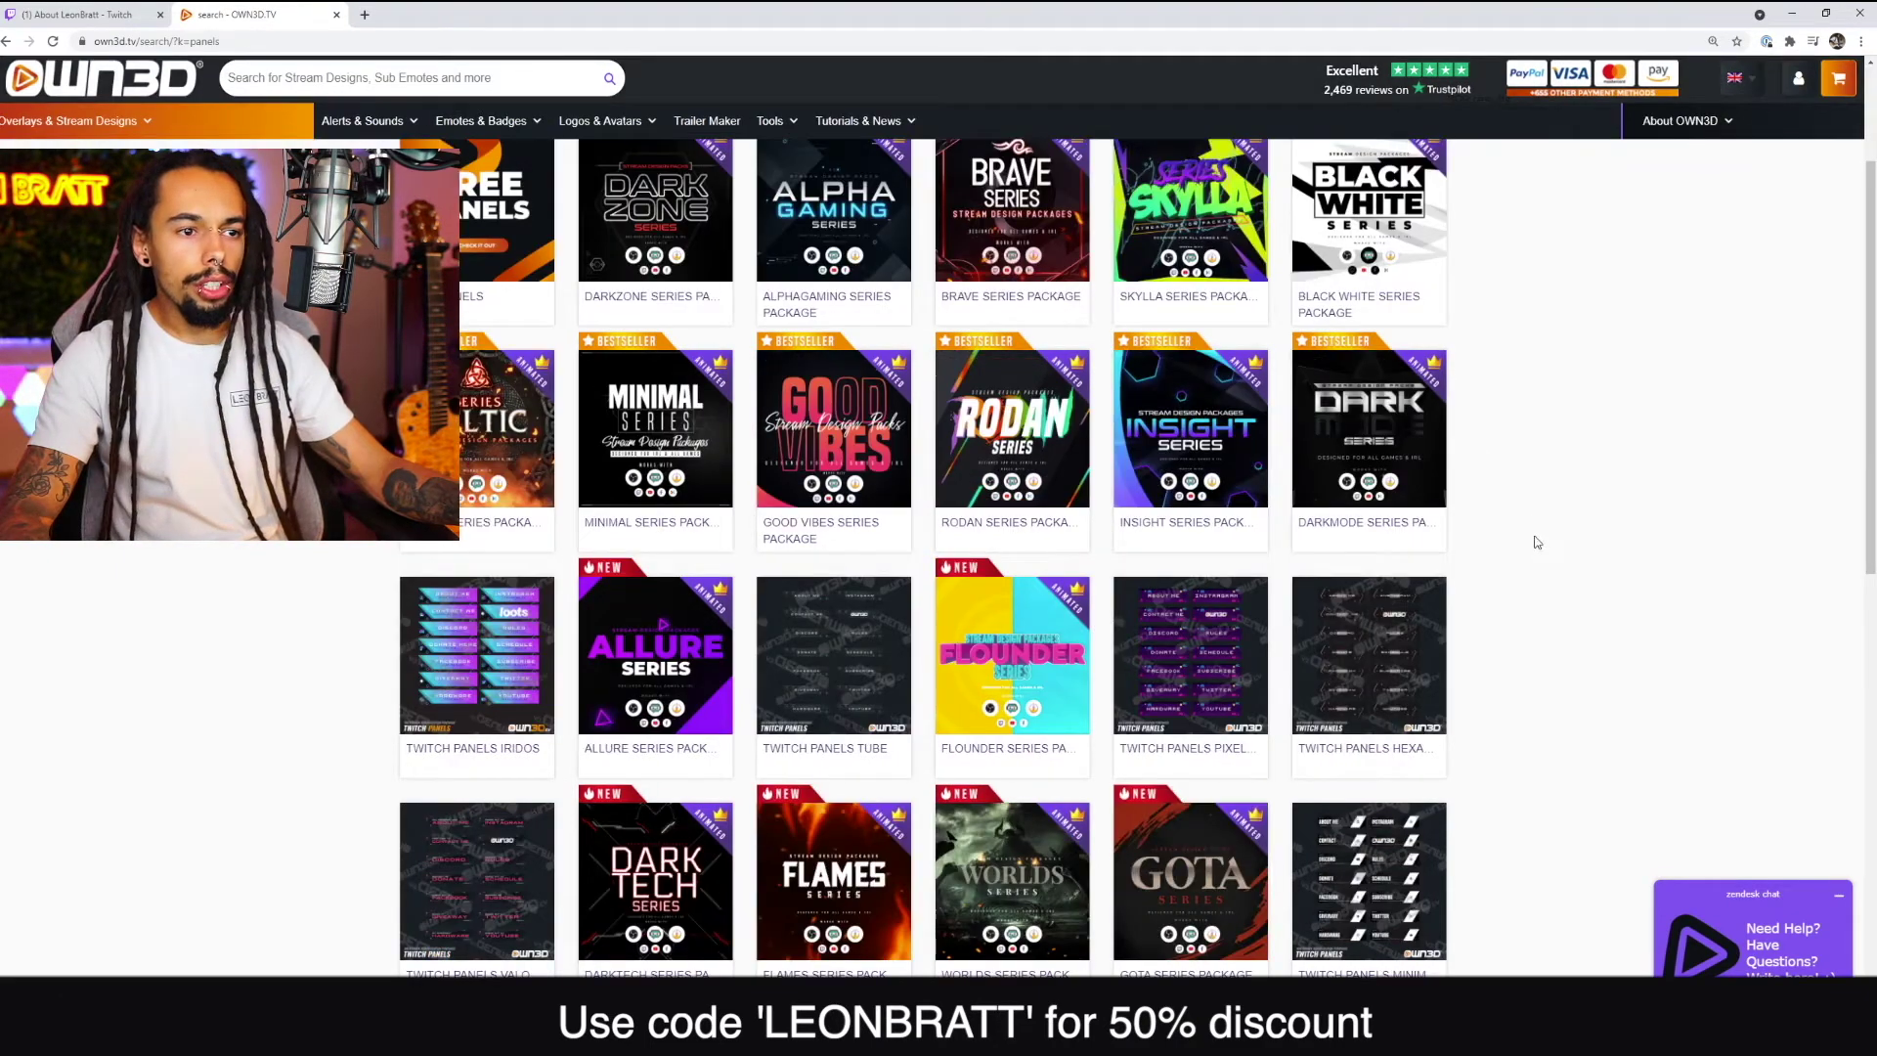
Step: Open the Twitch Panels Hexagon product and view its panel image enlarged
click(1382, 643)
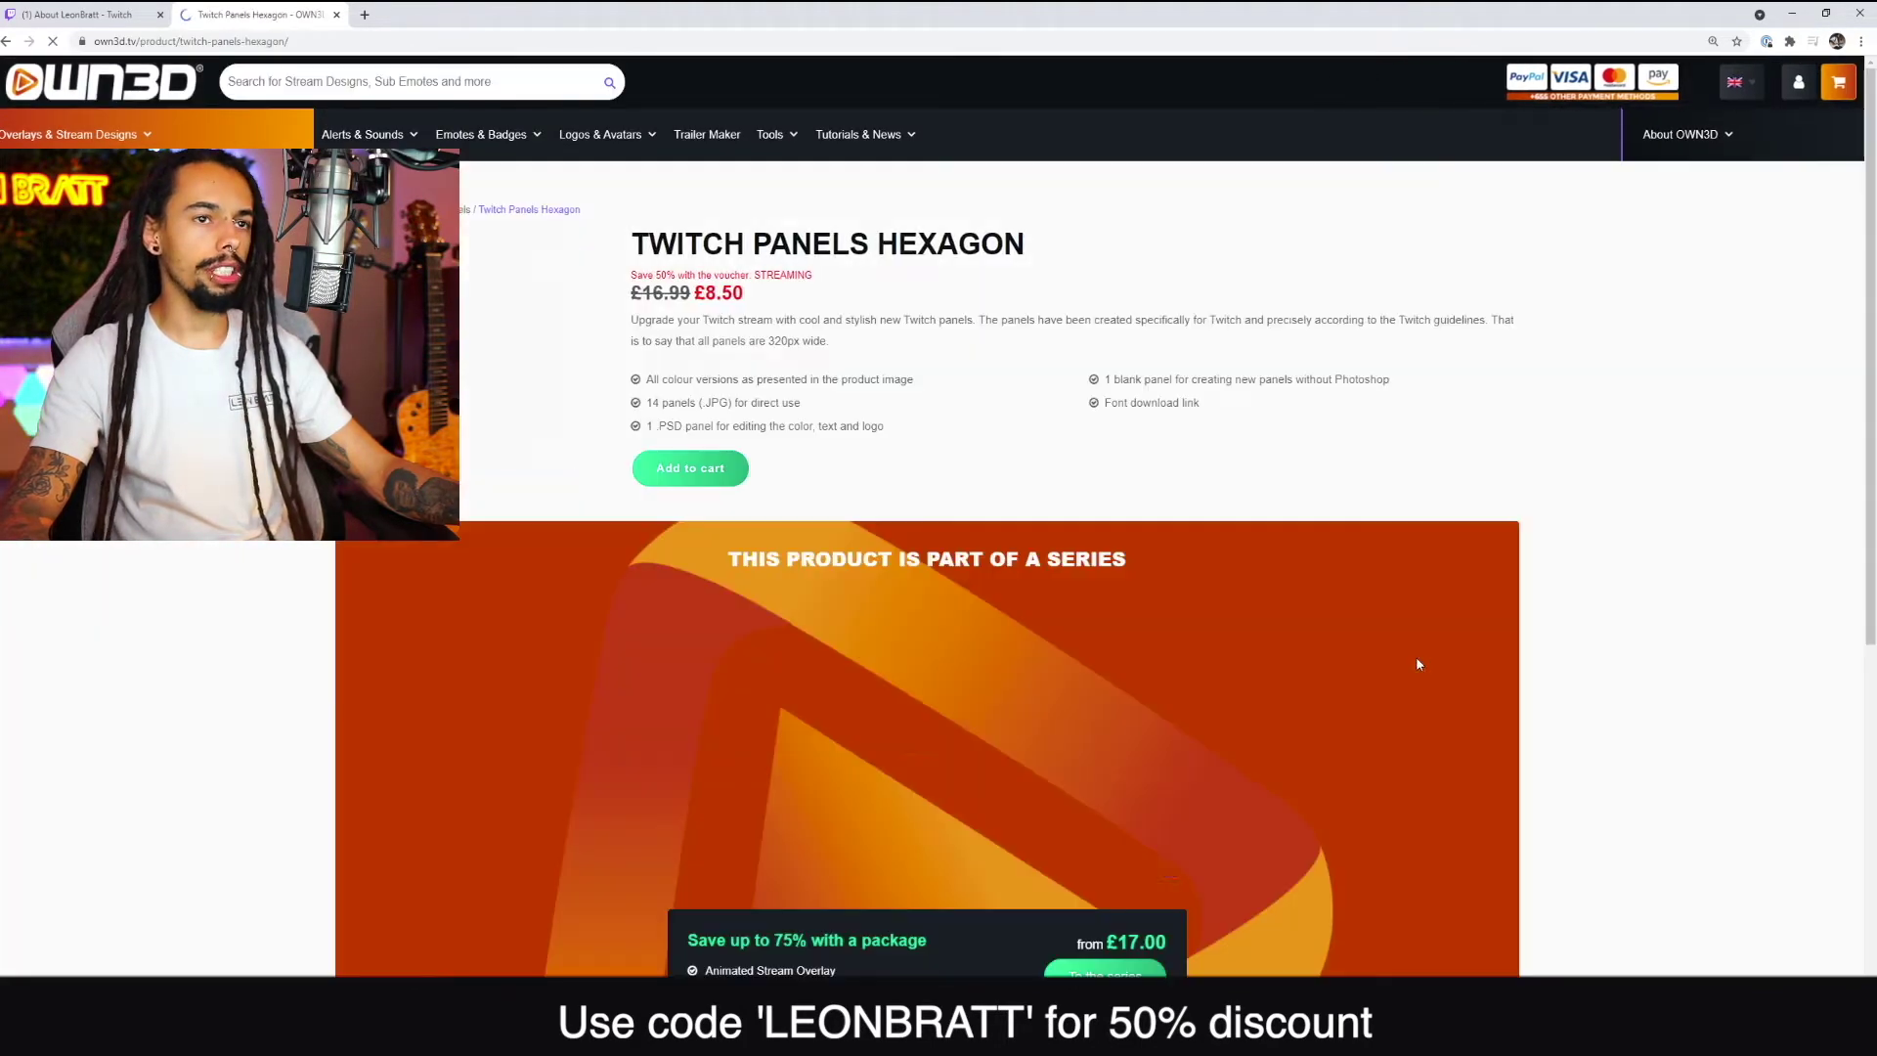
click(485, 346)
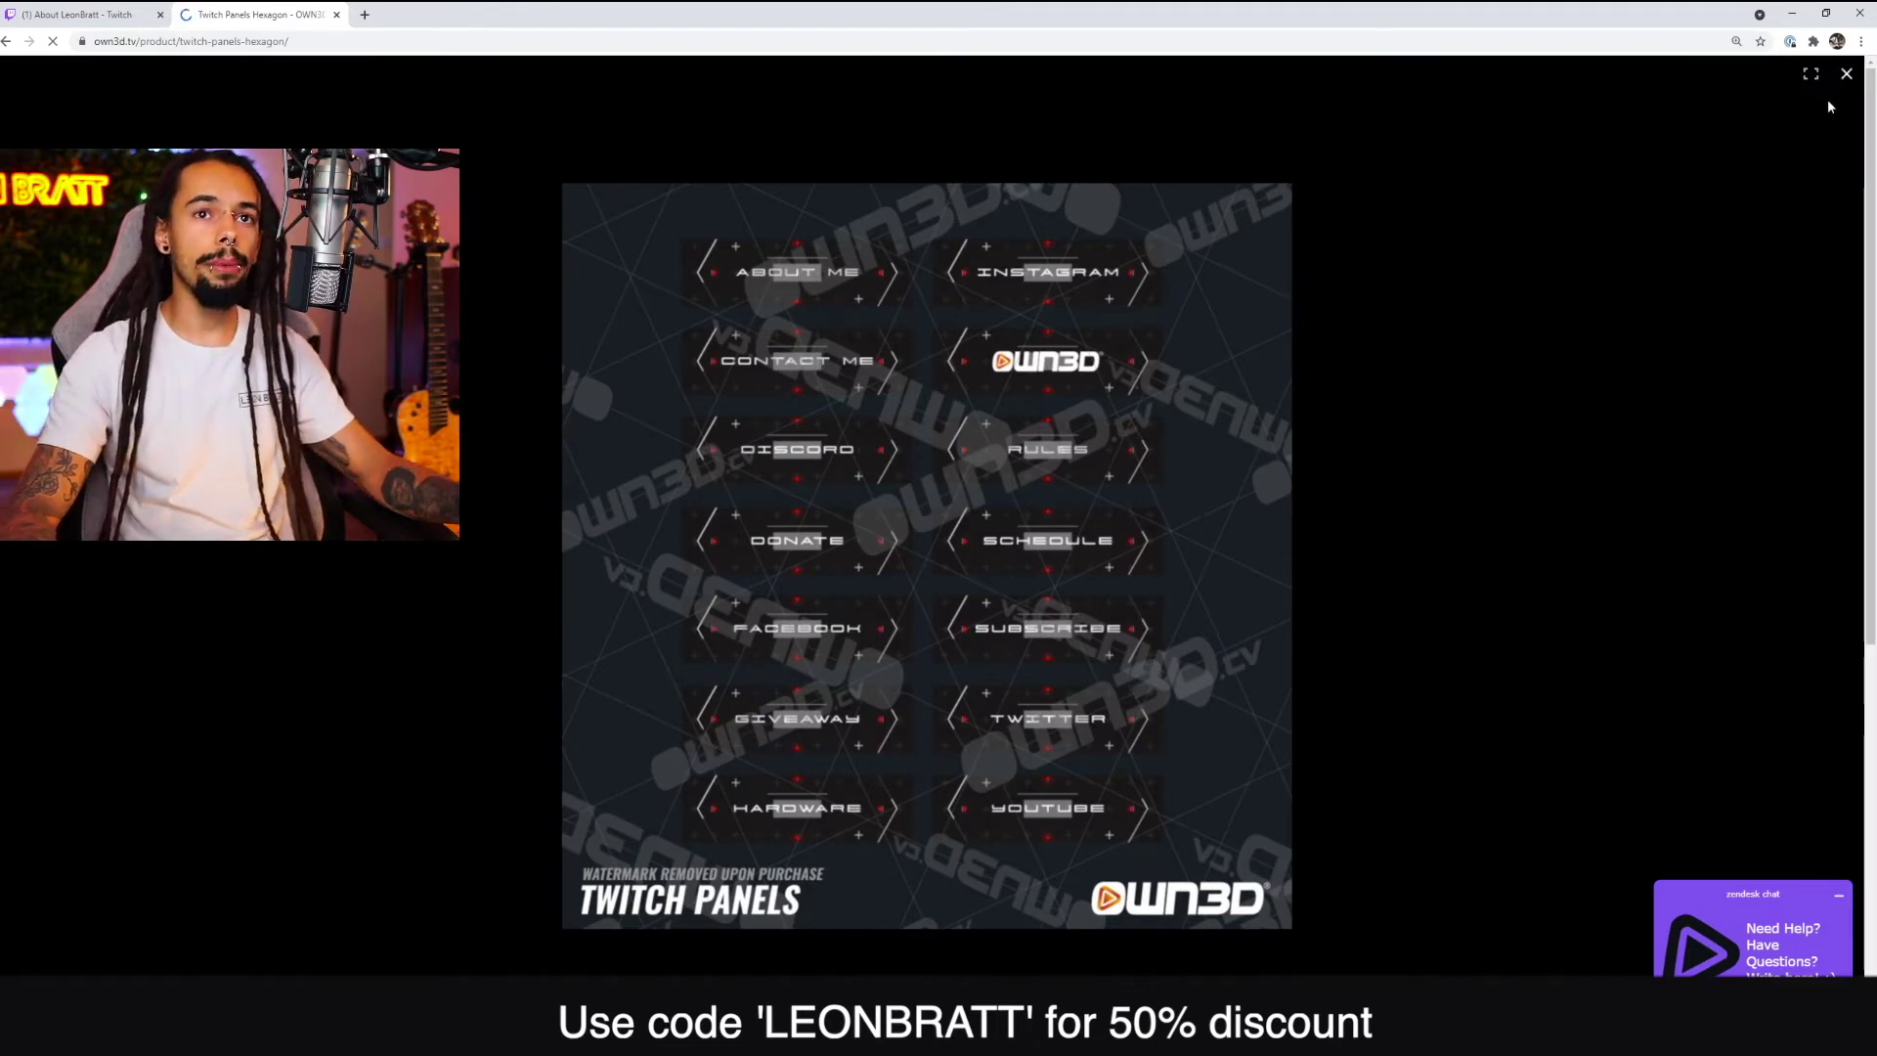
click(1847, 75)
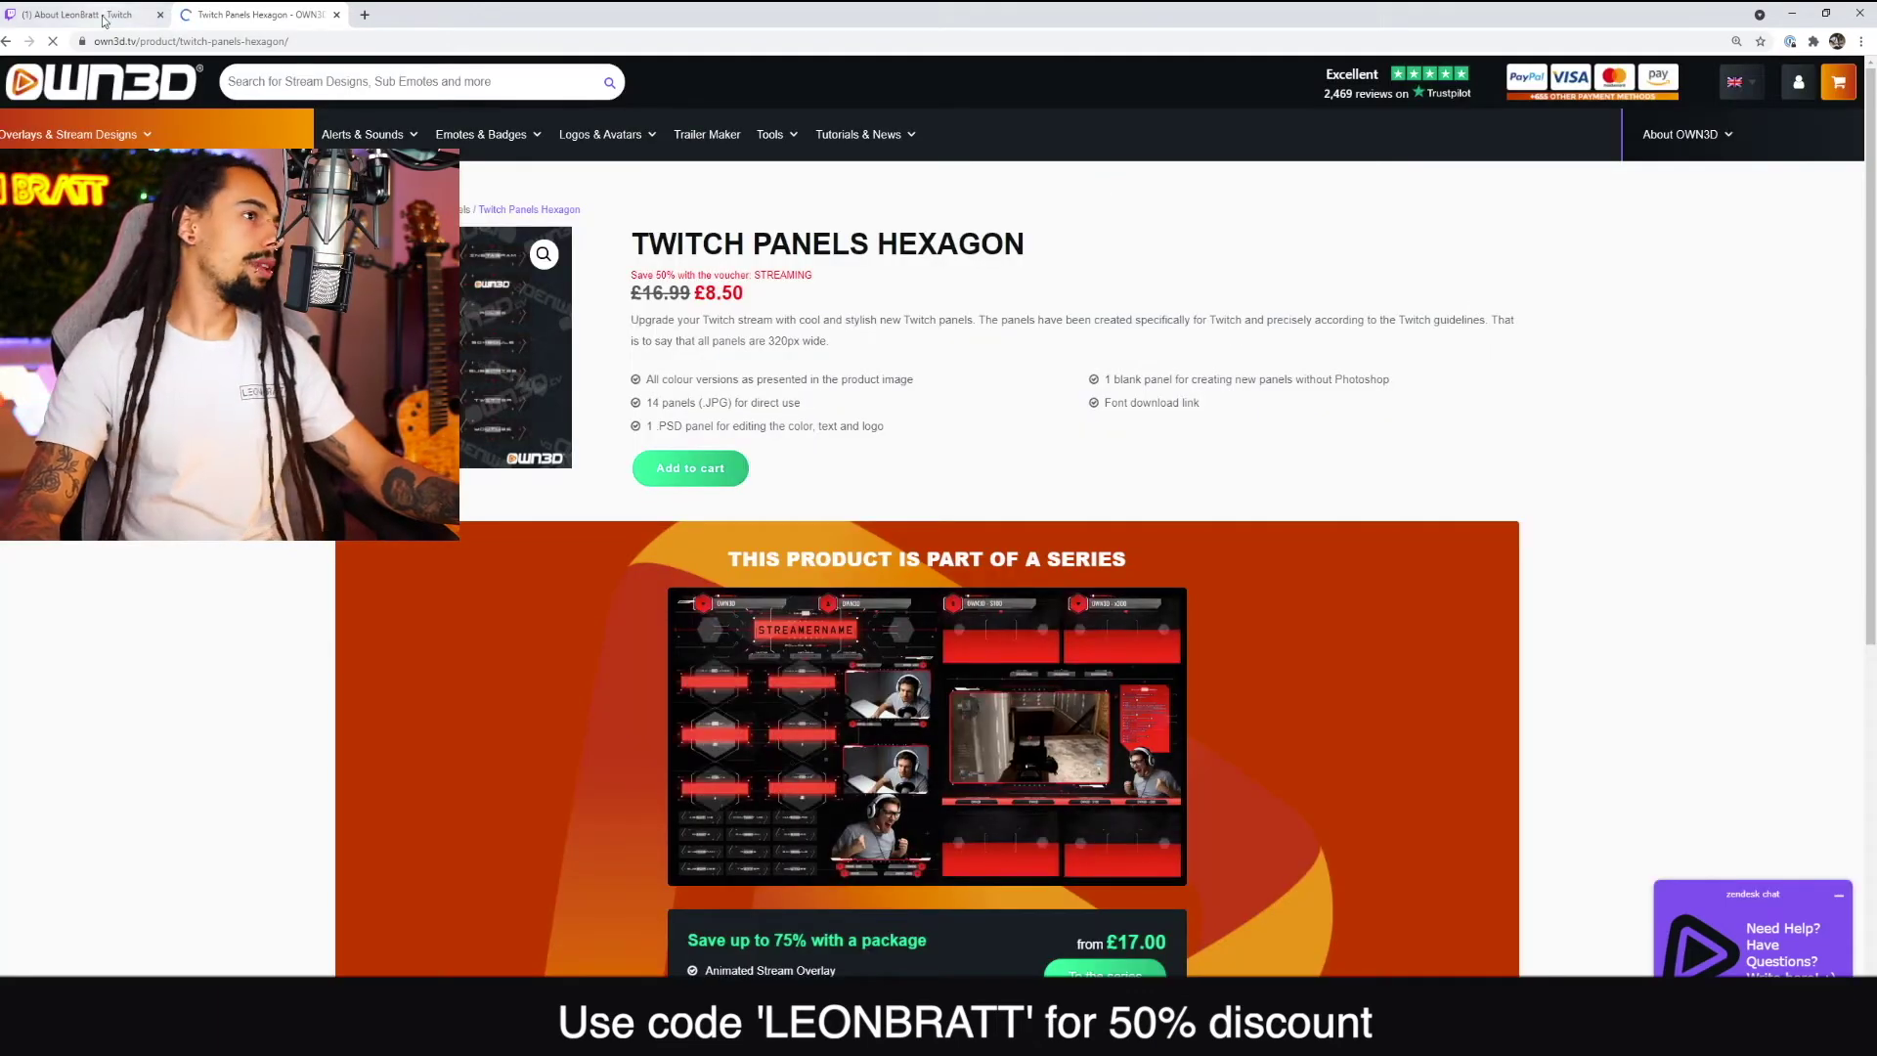
Step: Return to the Twitch channel's About page and turn on panel editing
key(ctrl+1)
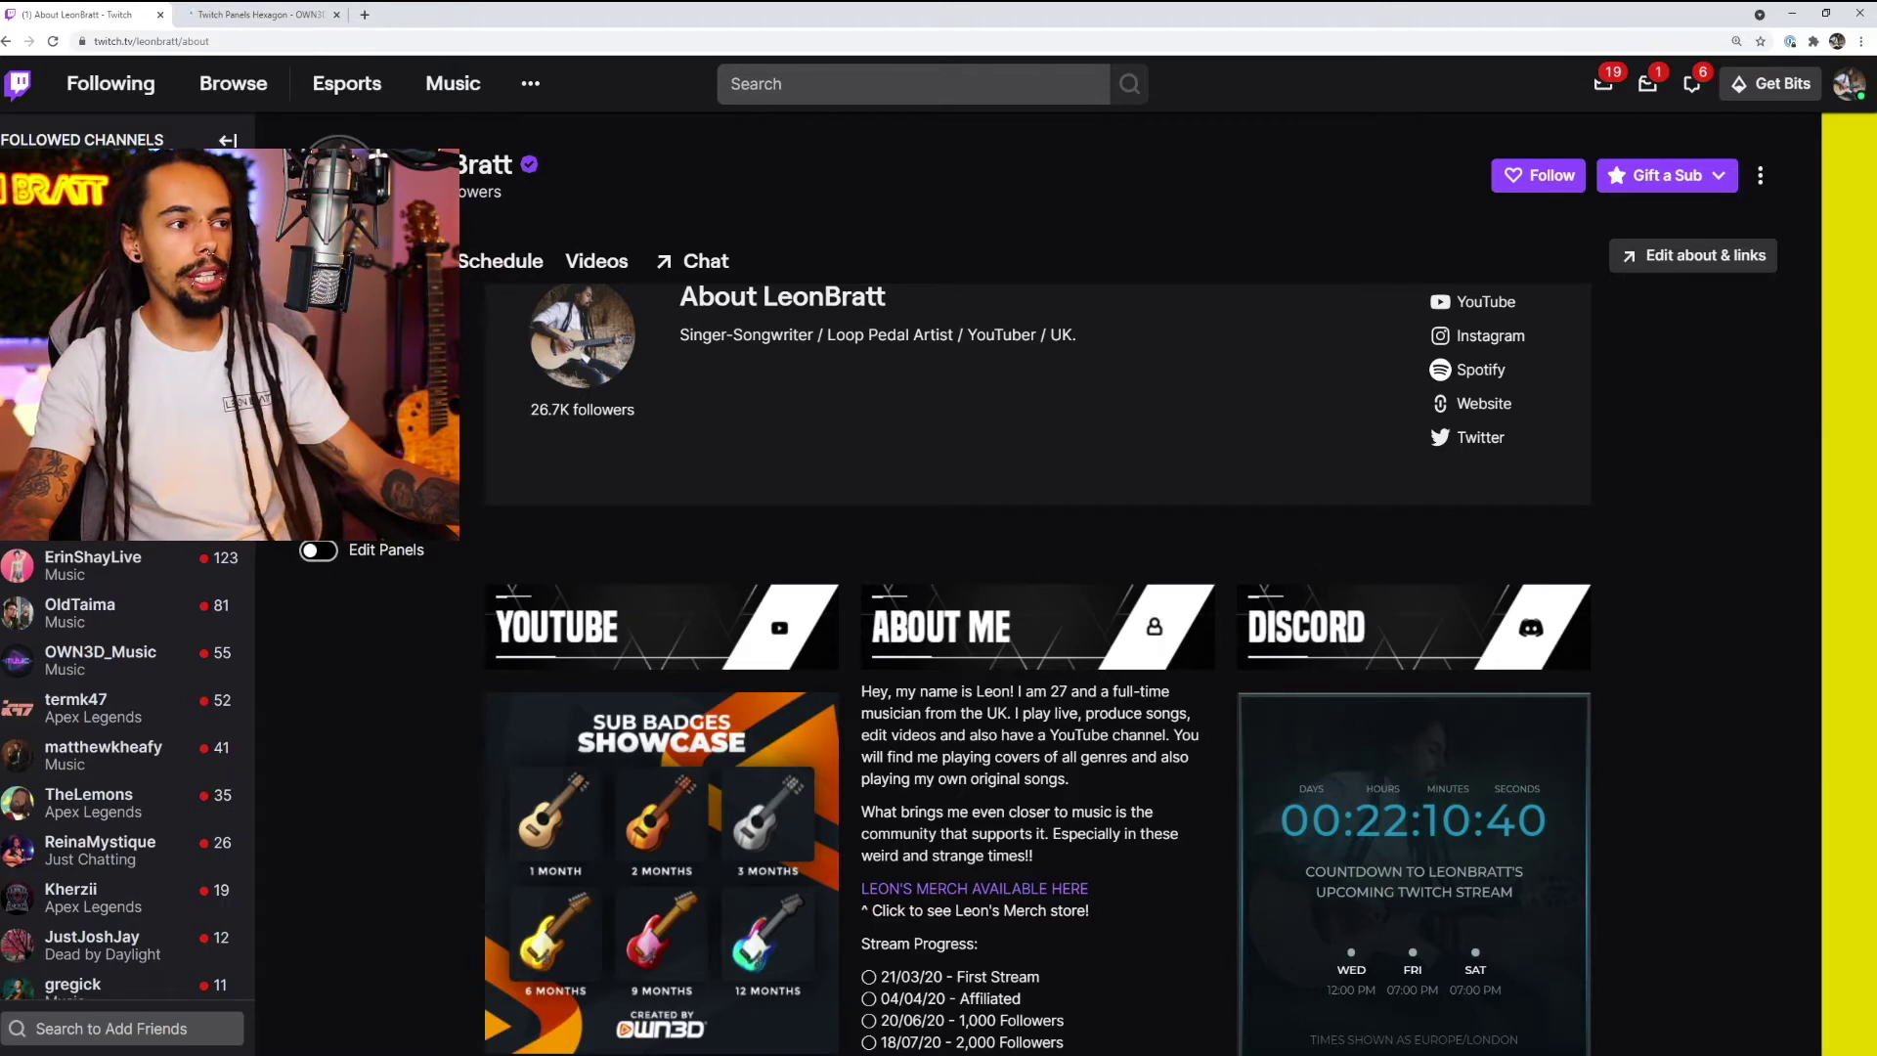
scroll(411, 602, up, 2)
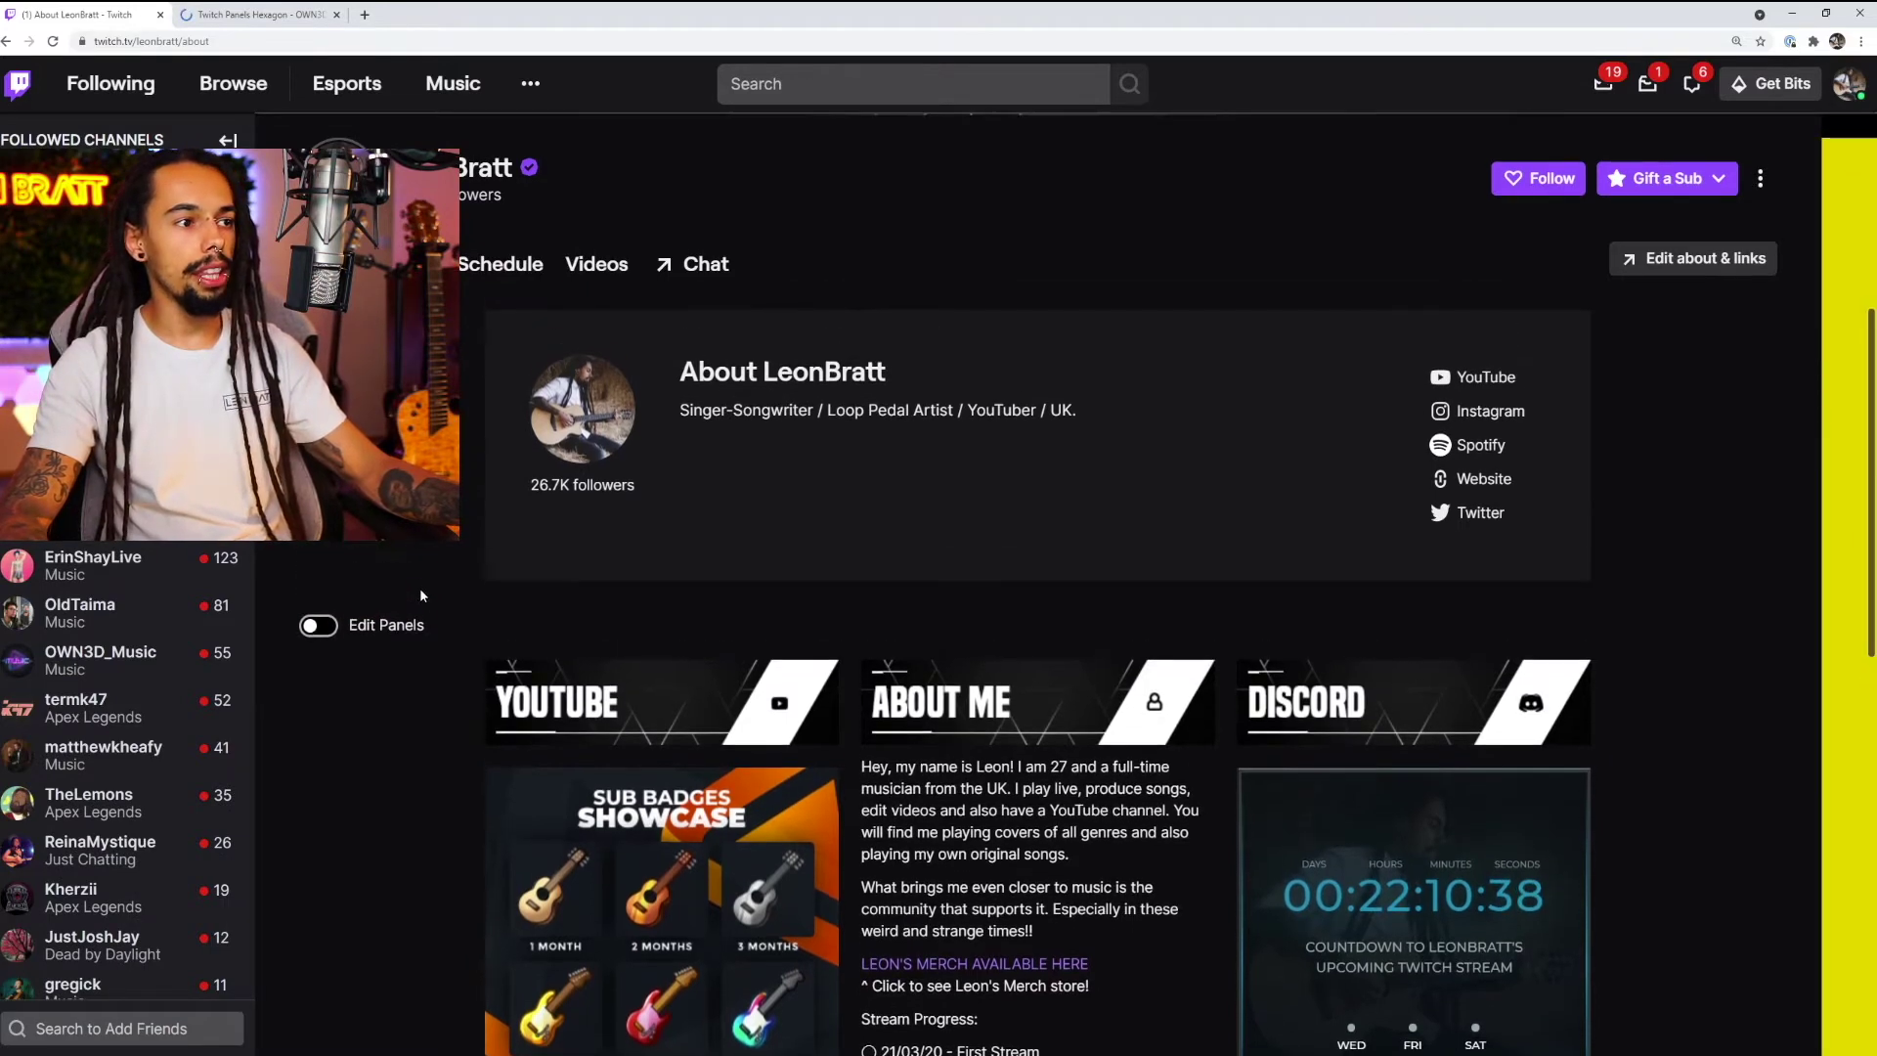
click(319, 701)
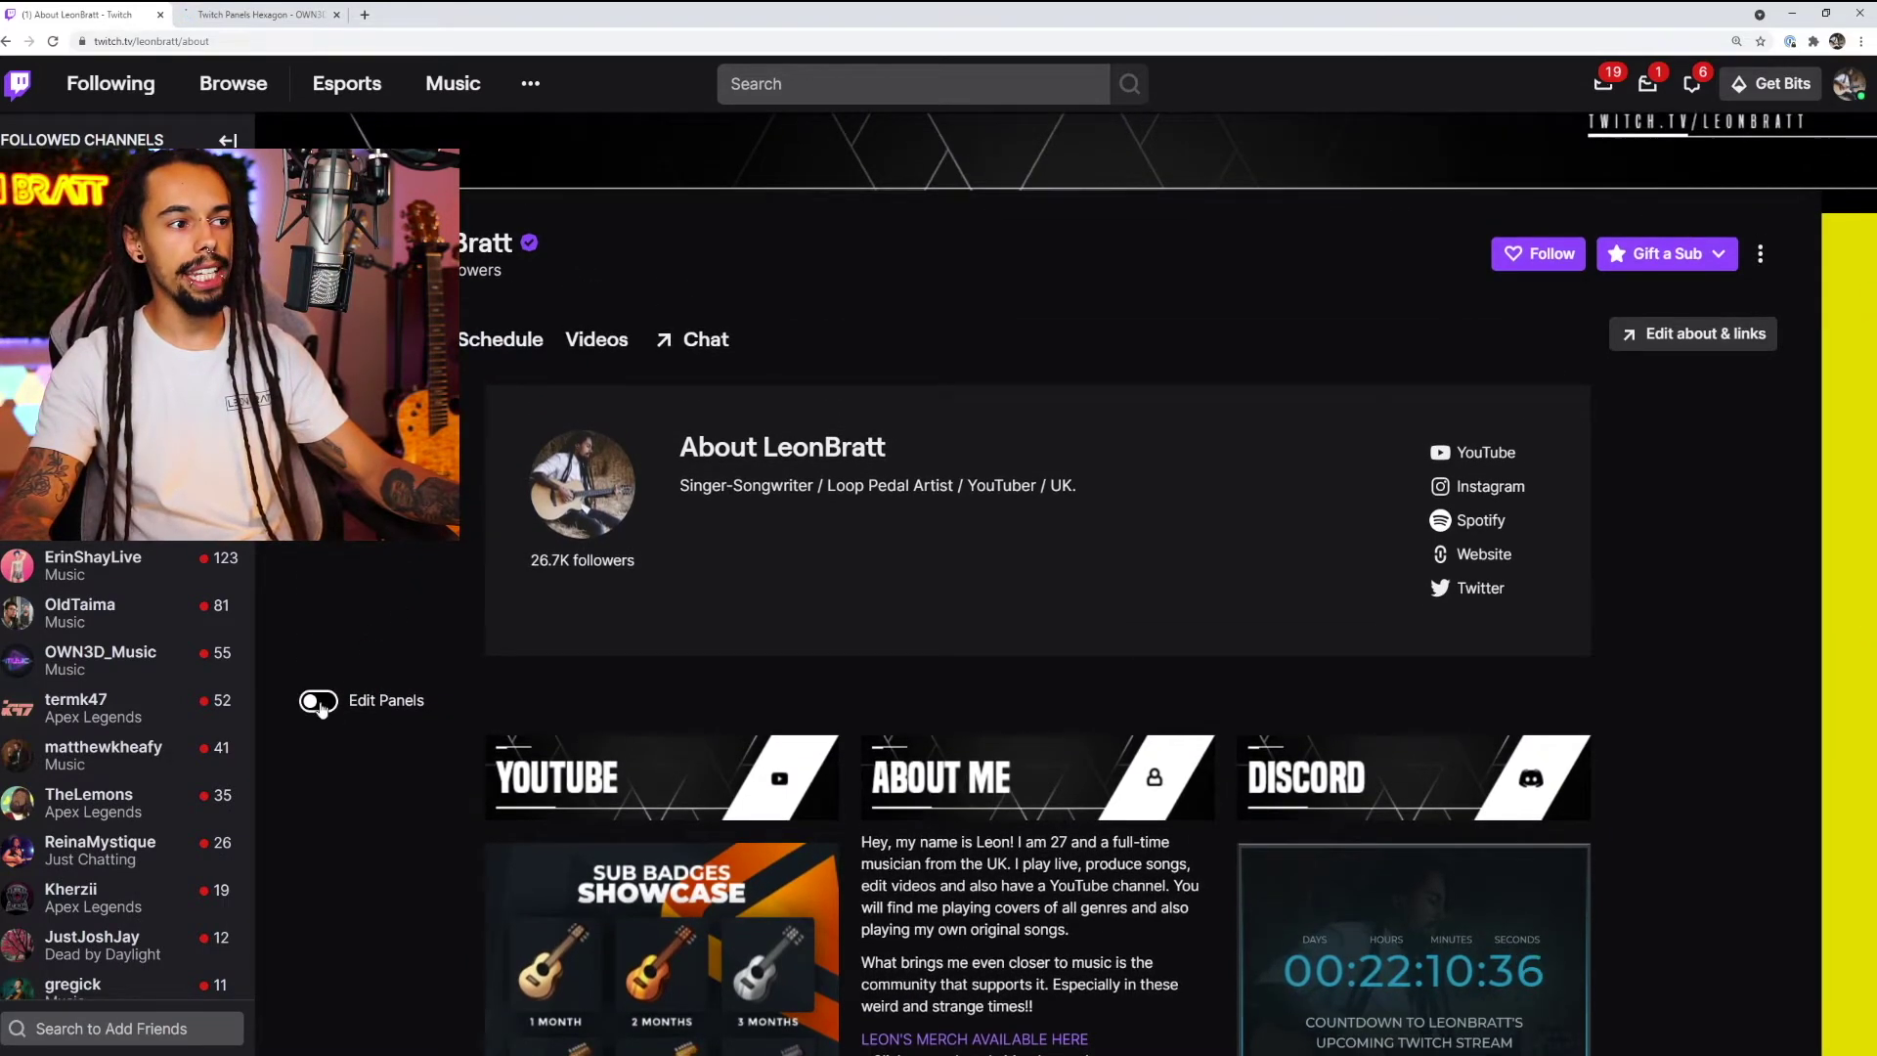
scroll(1268, 692, down, 1)
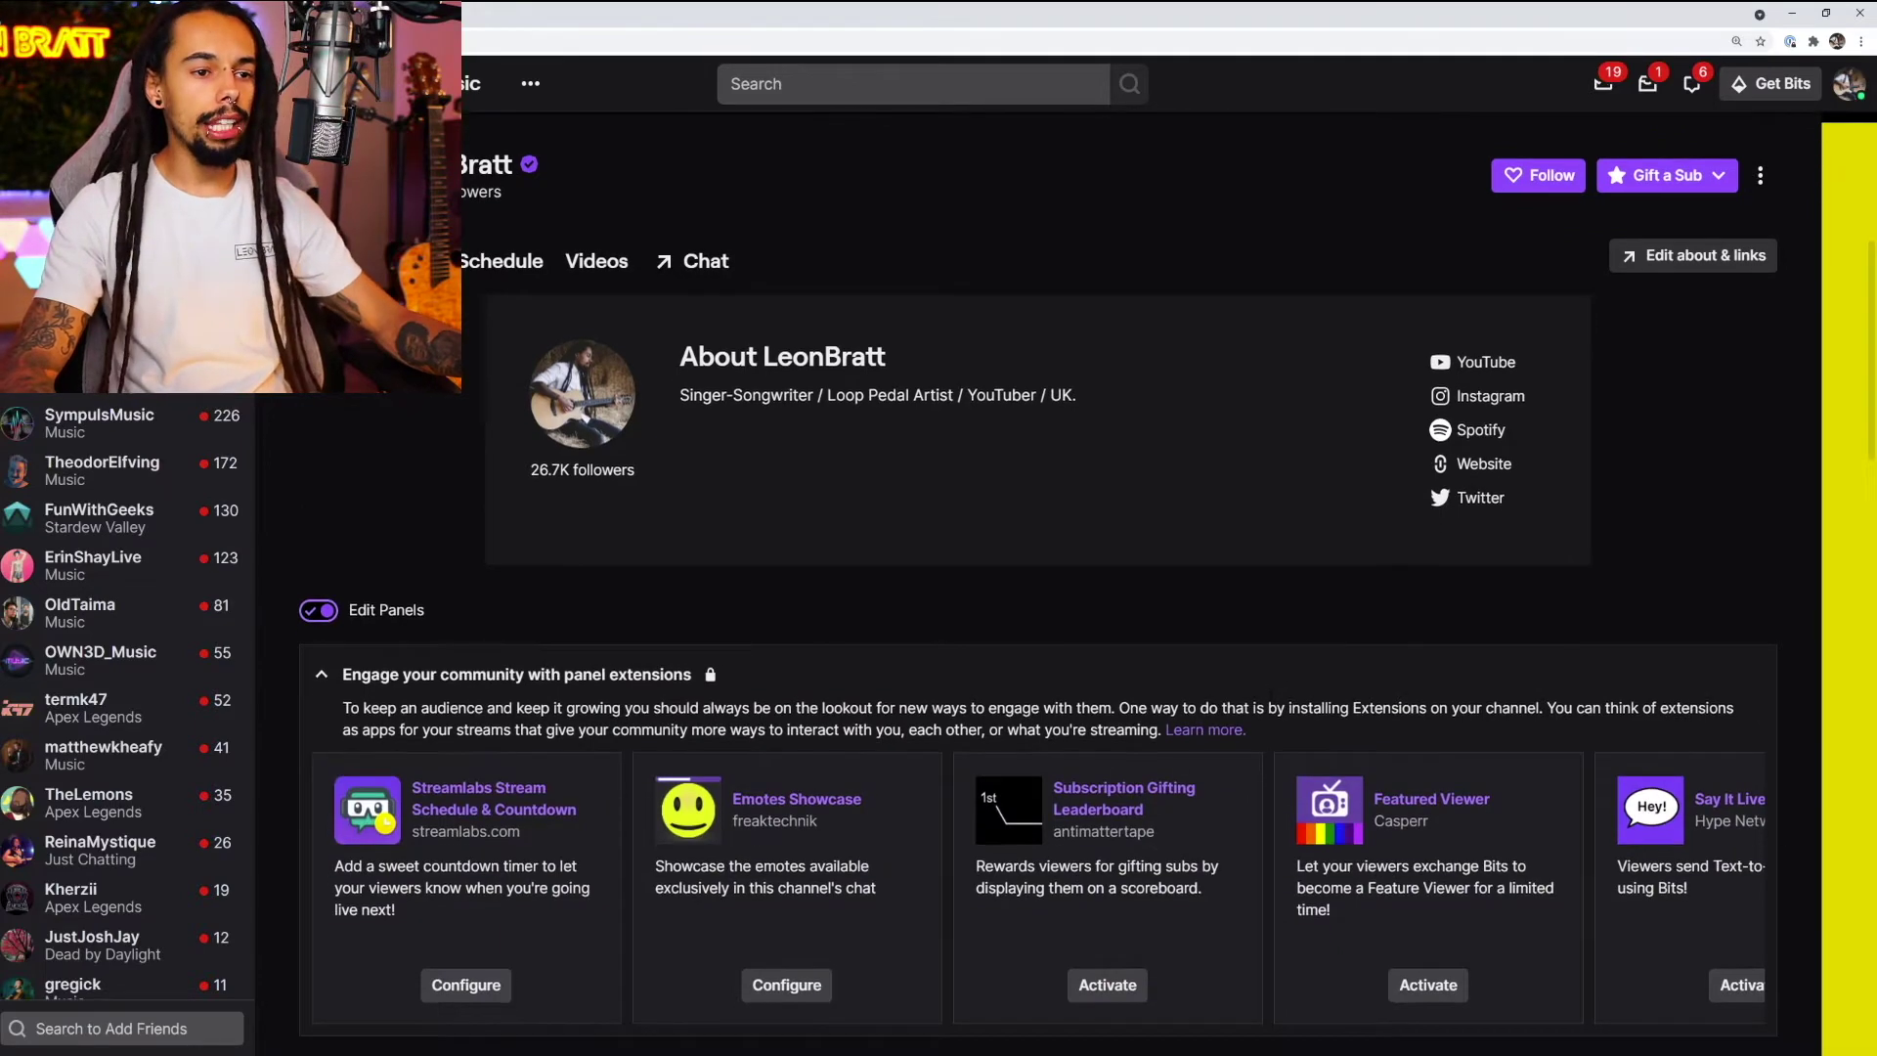
Step: Examine the YouTube panel's title, image and image link settings
scroll(1269, 694, down, 5)
scroll(1234, 692, down, 2)
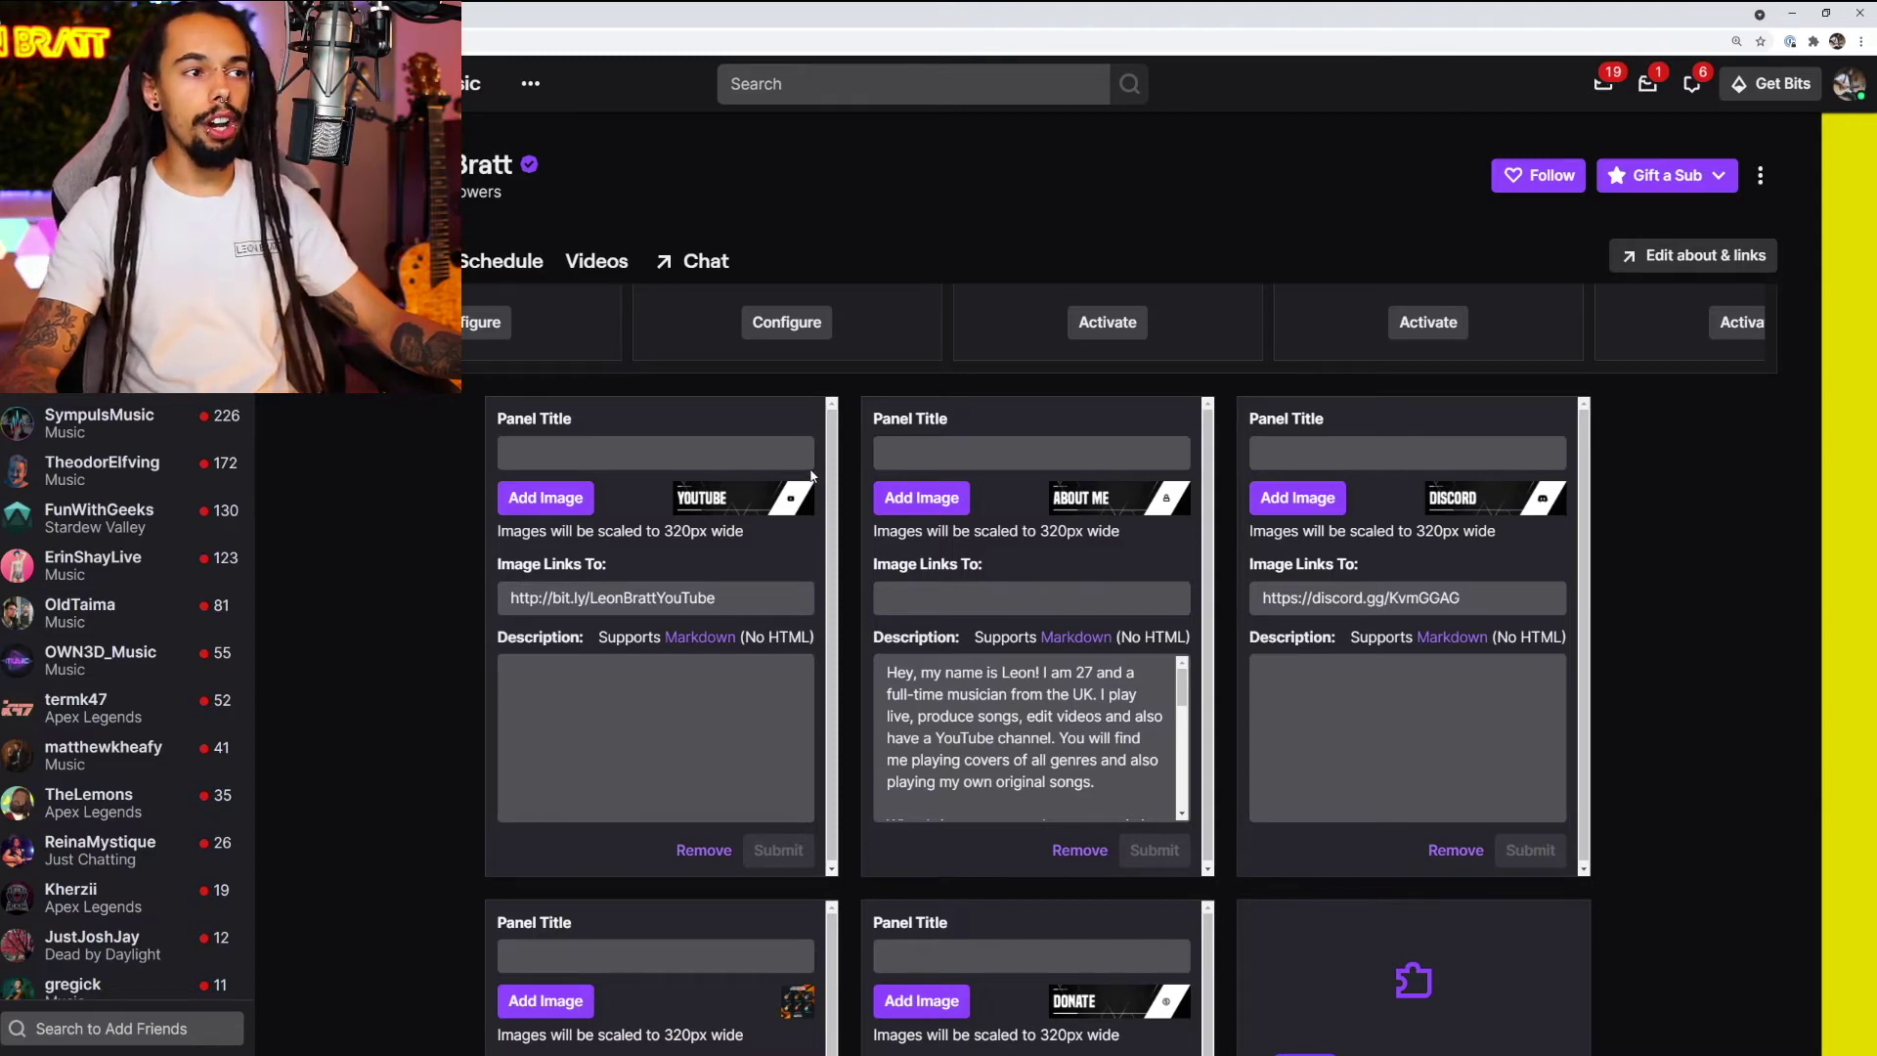
click(614, 598)
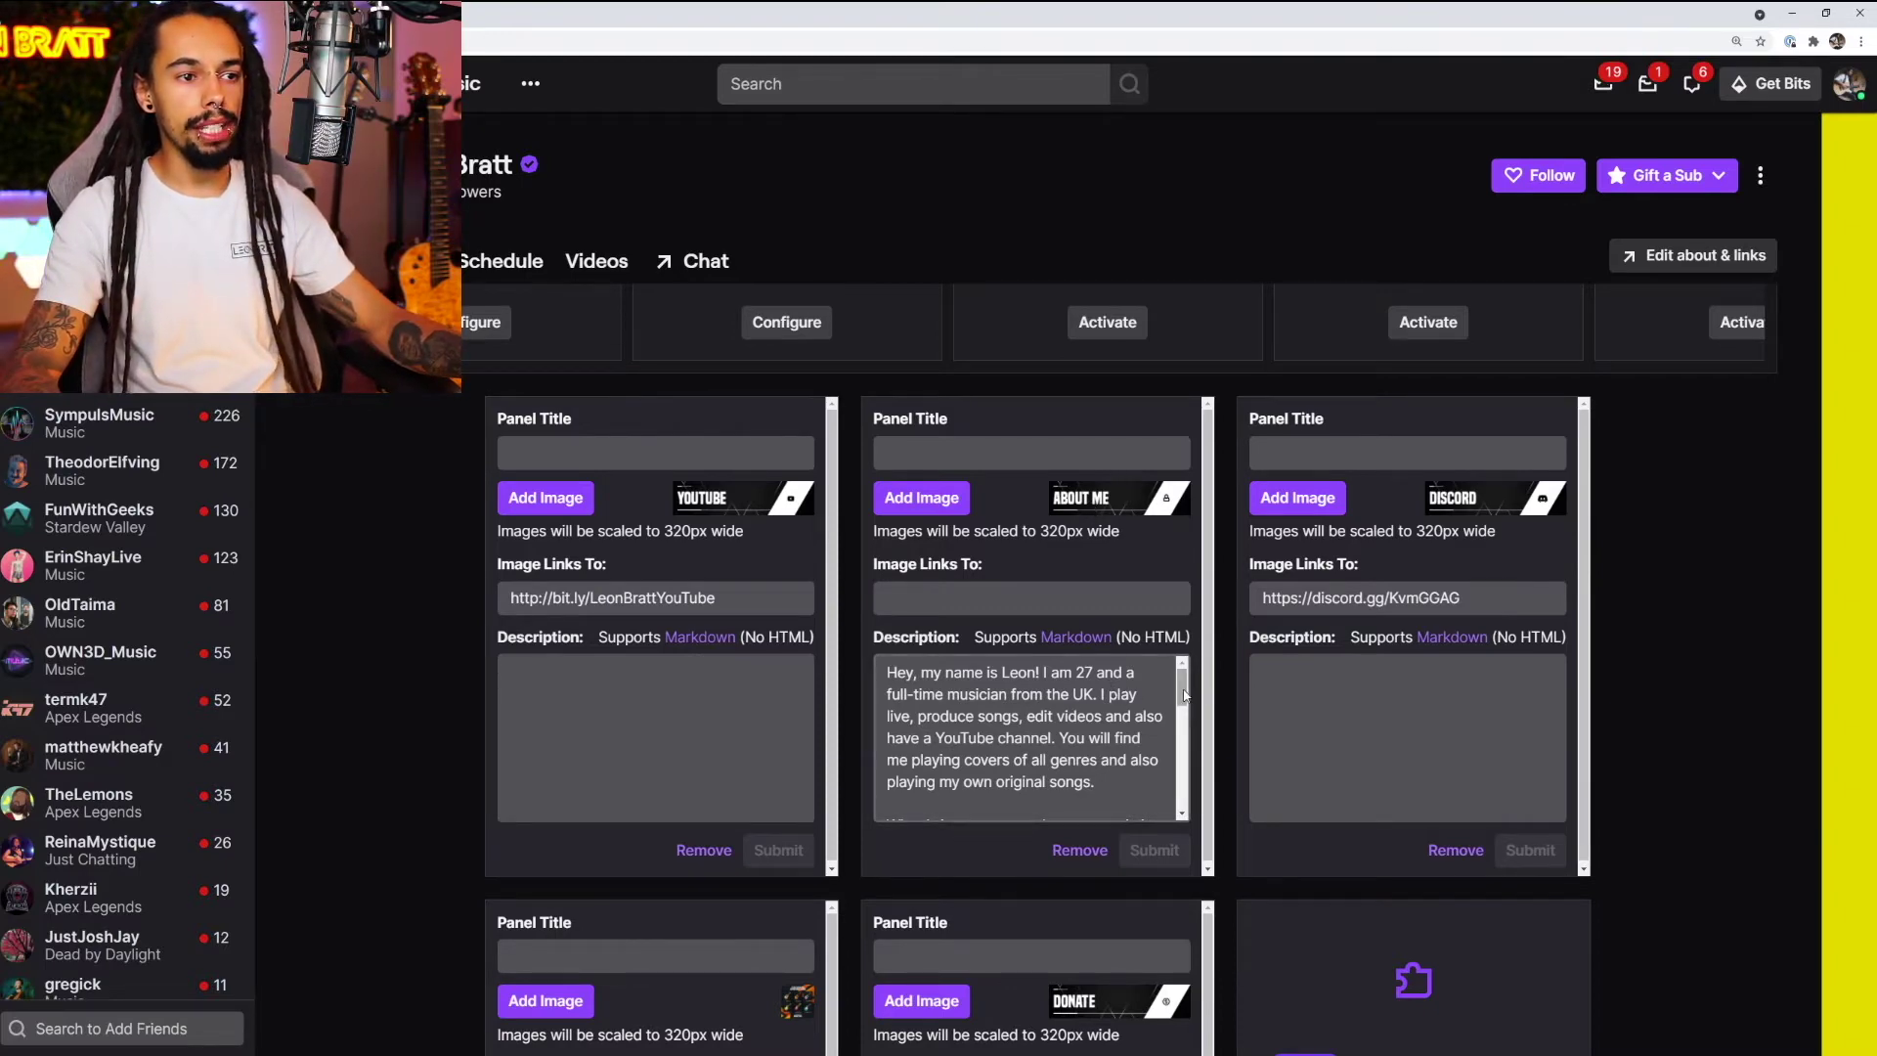
Step: Read through the About Me panel's description, including the Markdown merch link and the Stream Progress list
drag(1017, 673, 1056, 738)
click(1153, 704)
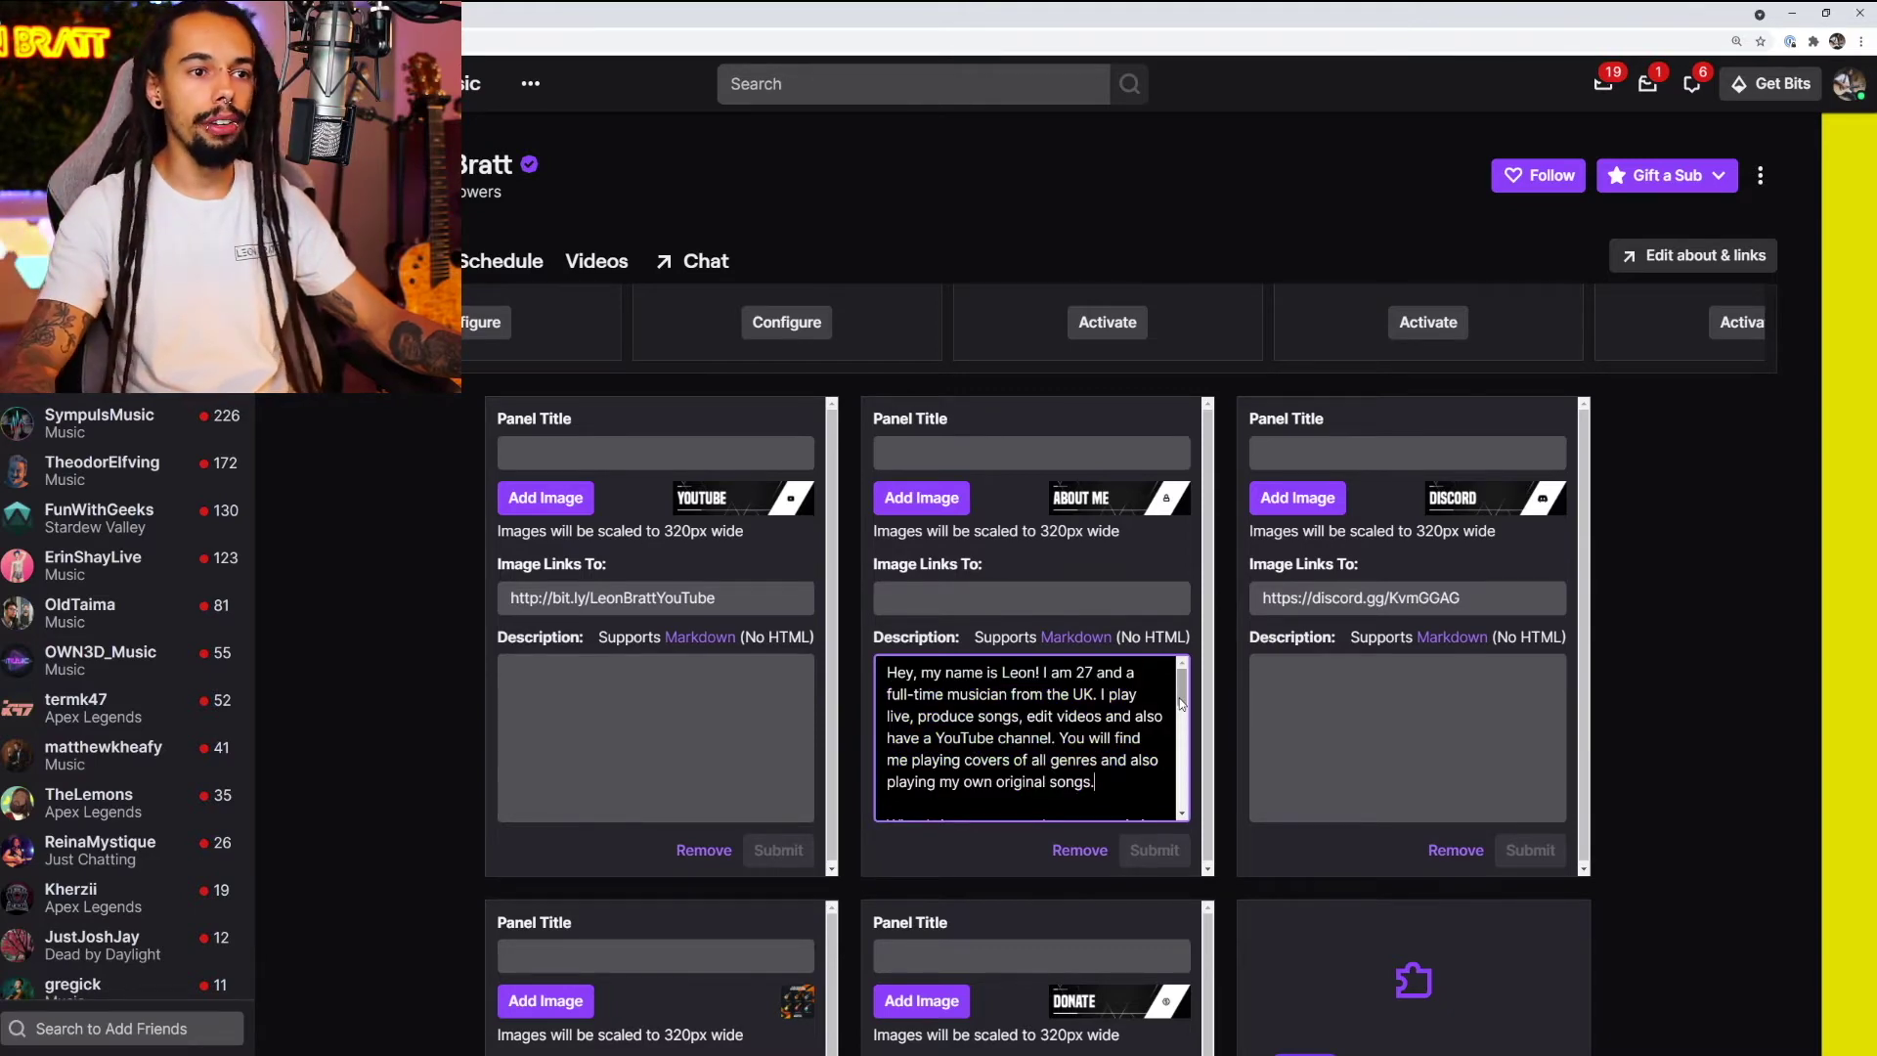
drag(1181, 704, 1182, 745)
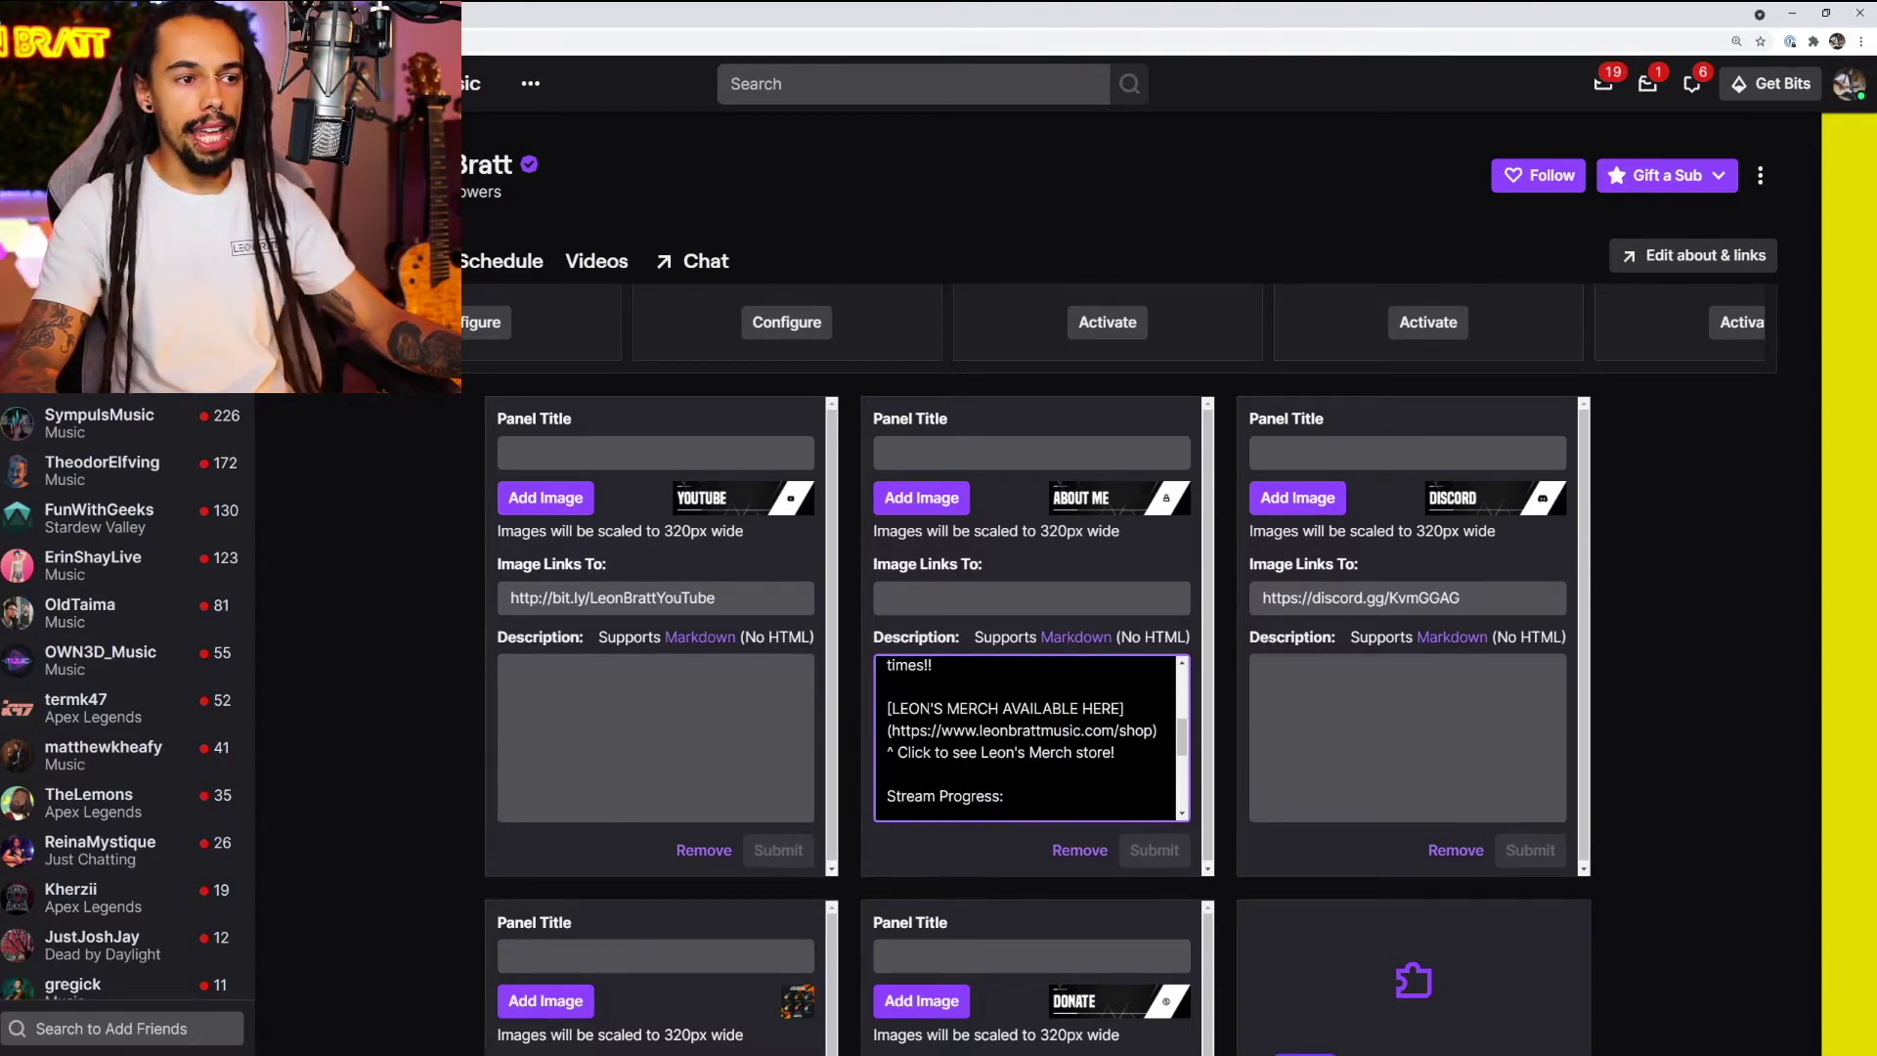
drag(887, 708, 1156, 730)
click(1027, 753)
scroll(1026, 743, down, 3)
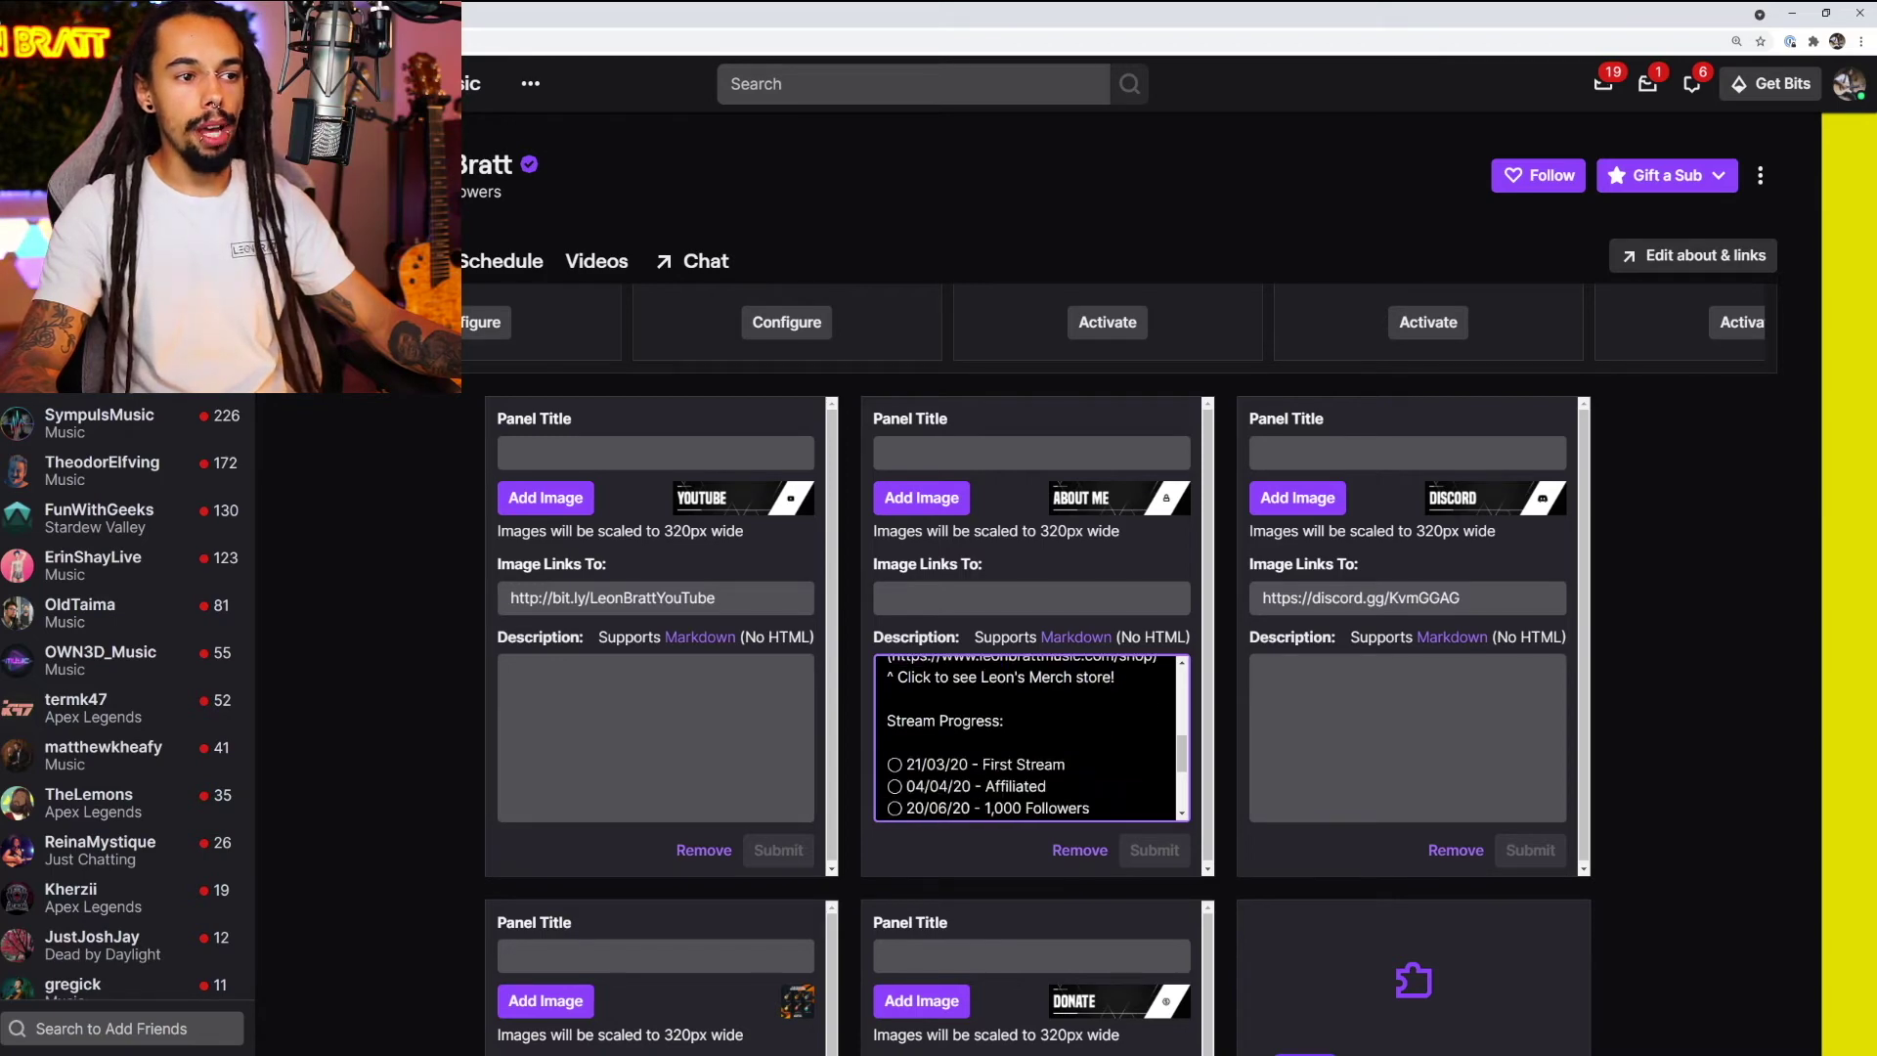
scroll(1026, 738, down, 2)
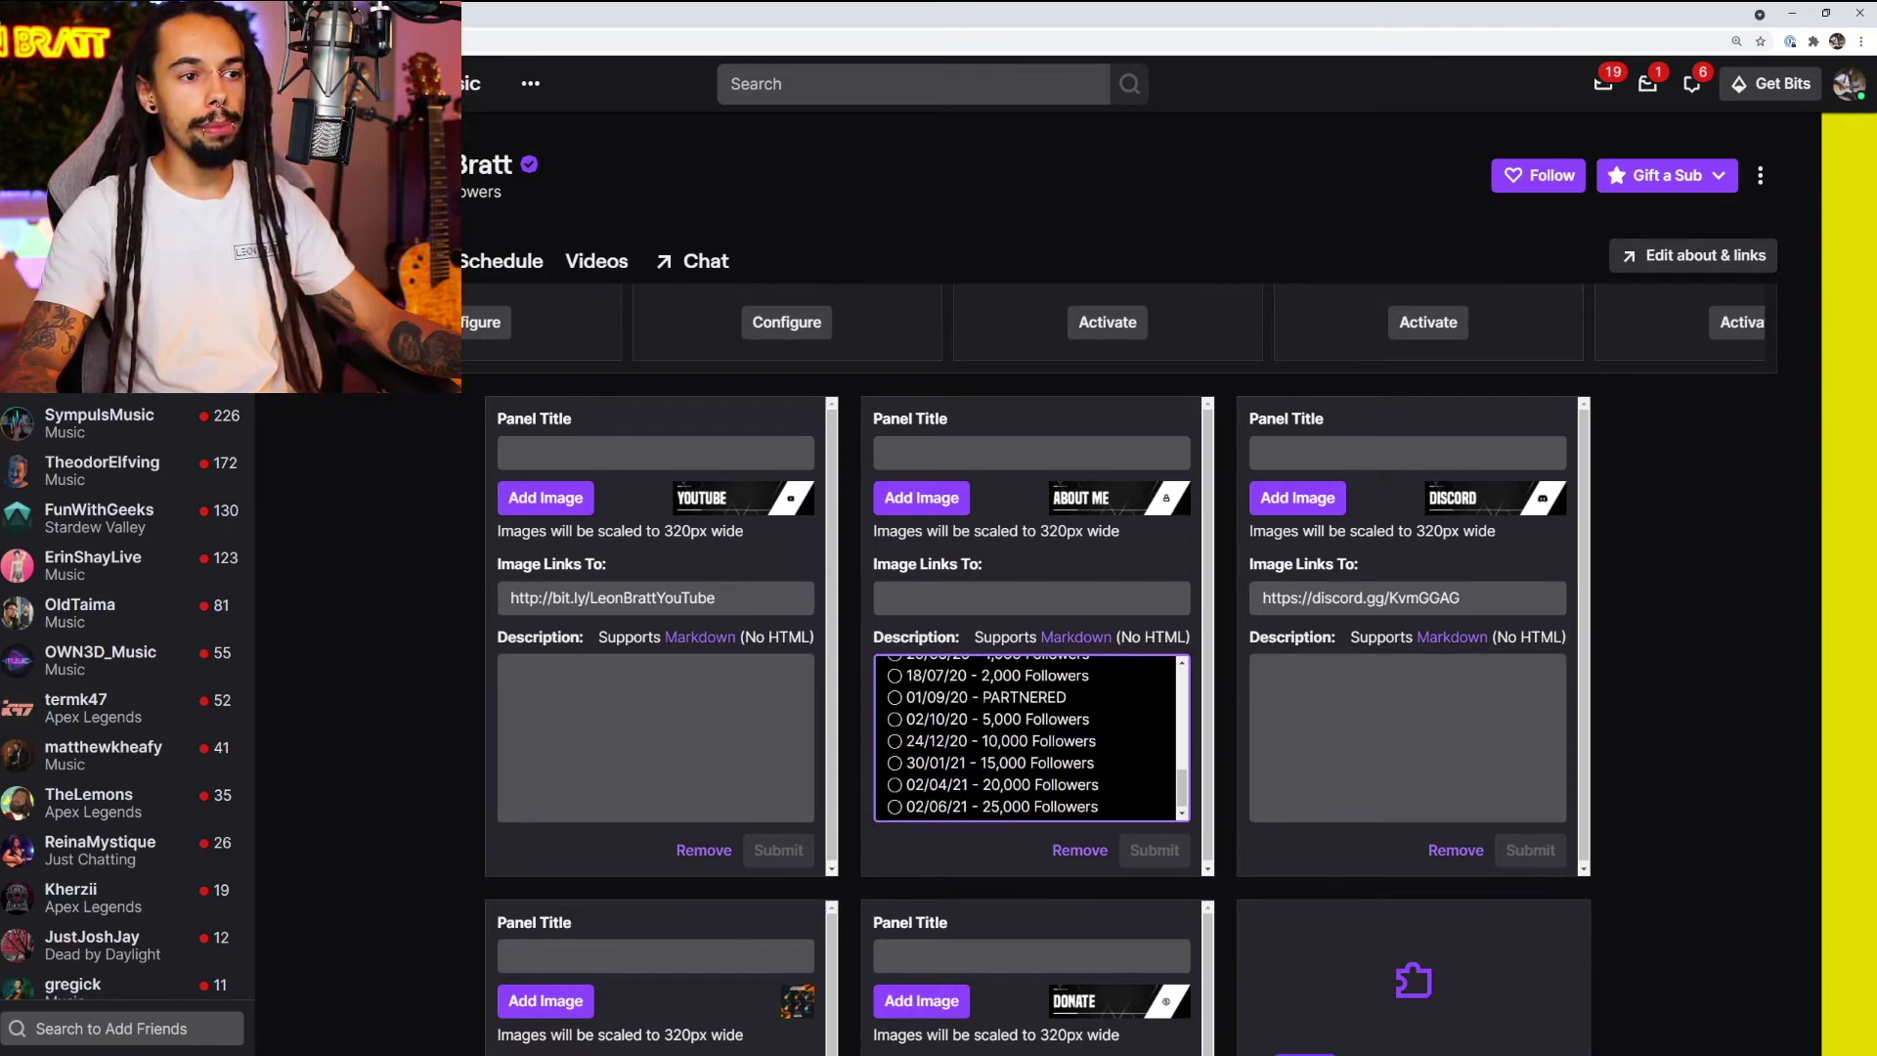
scroll(1027, 738, up, 2)
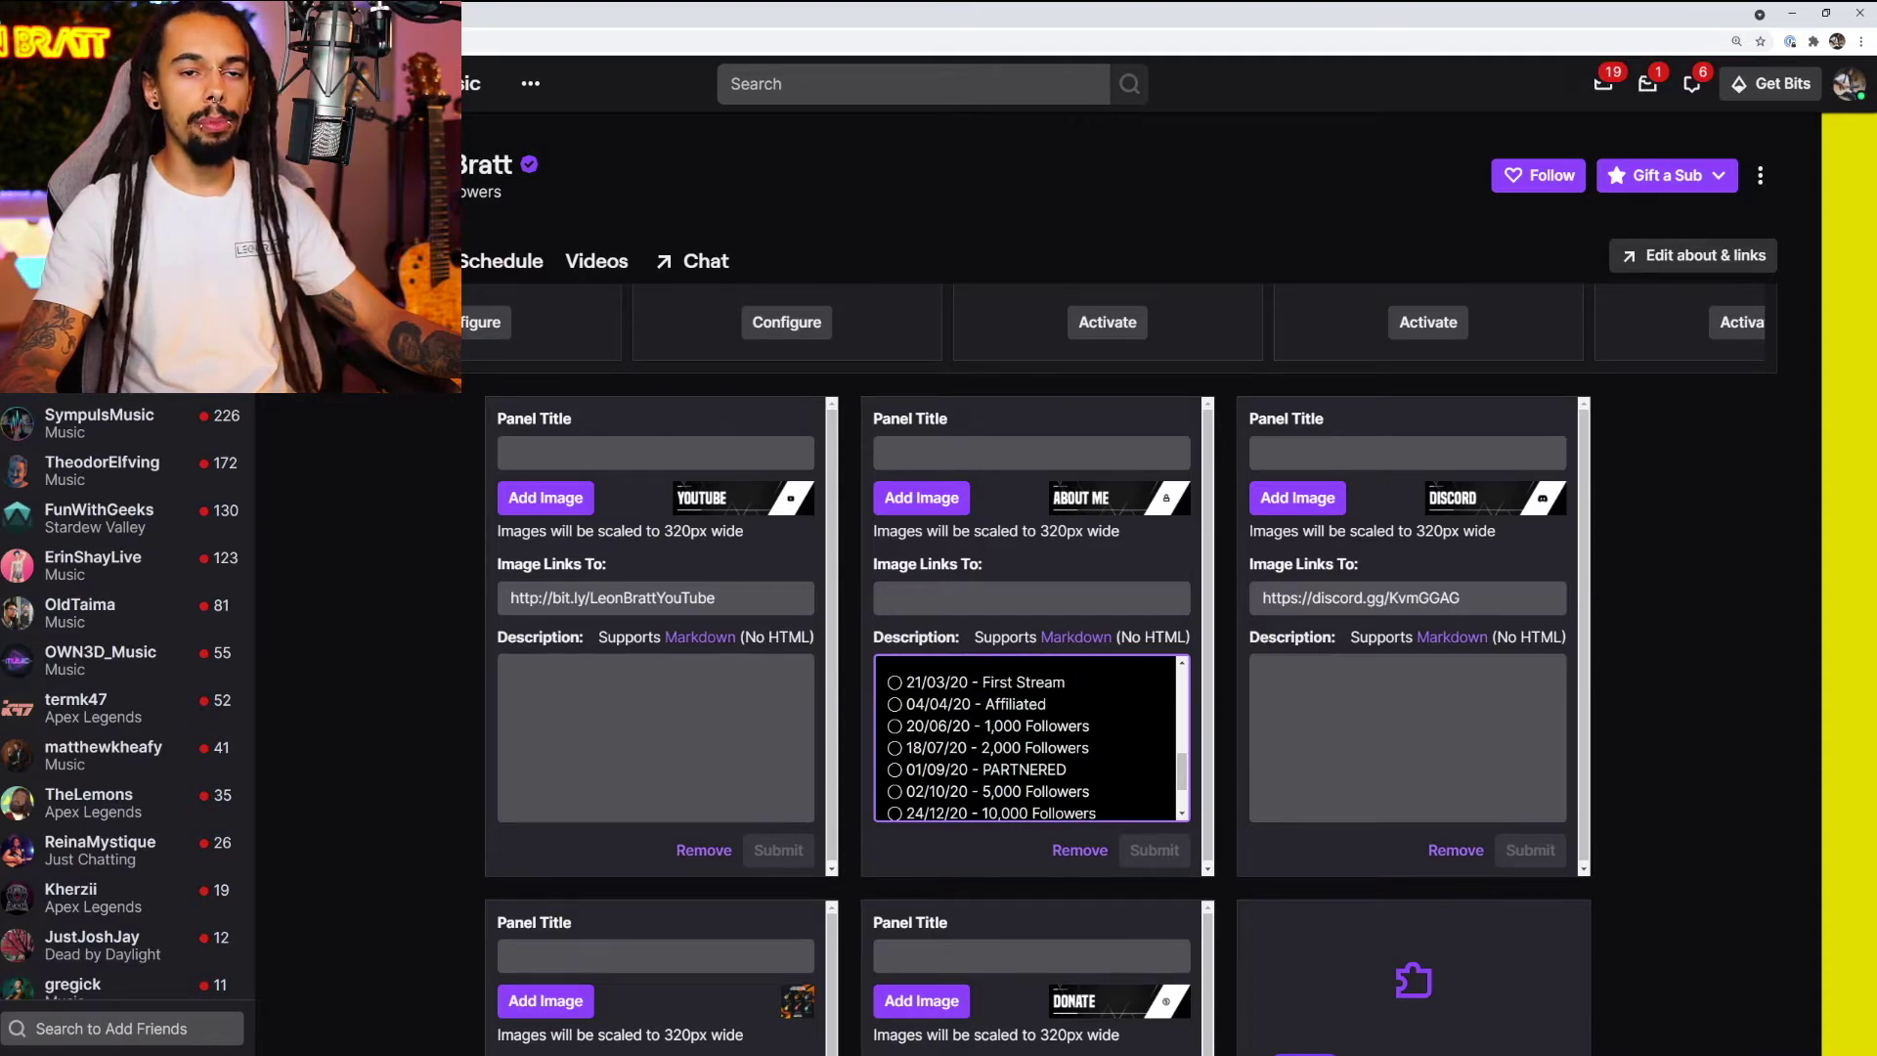
scroll(1026, 739, down, 2)
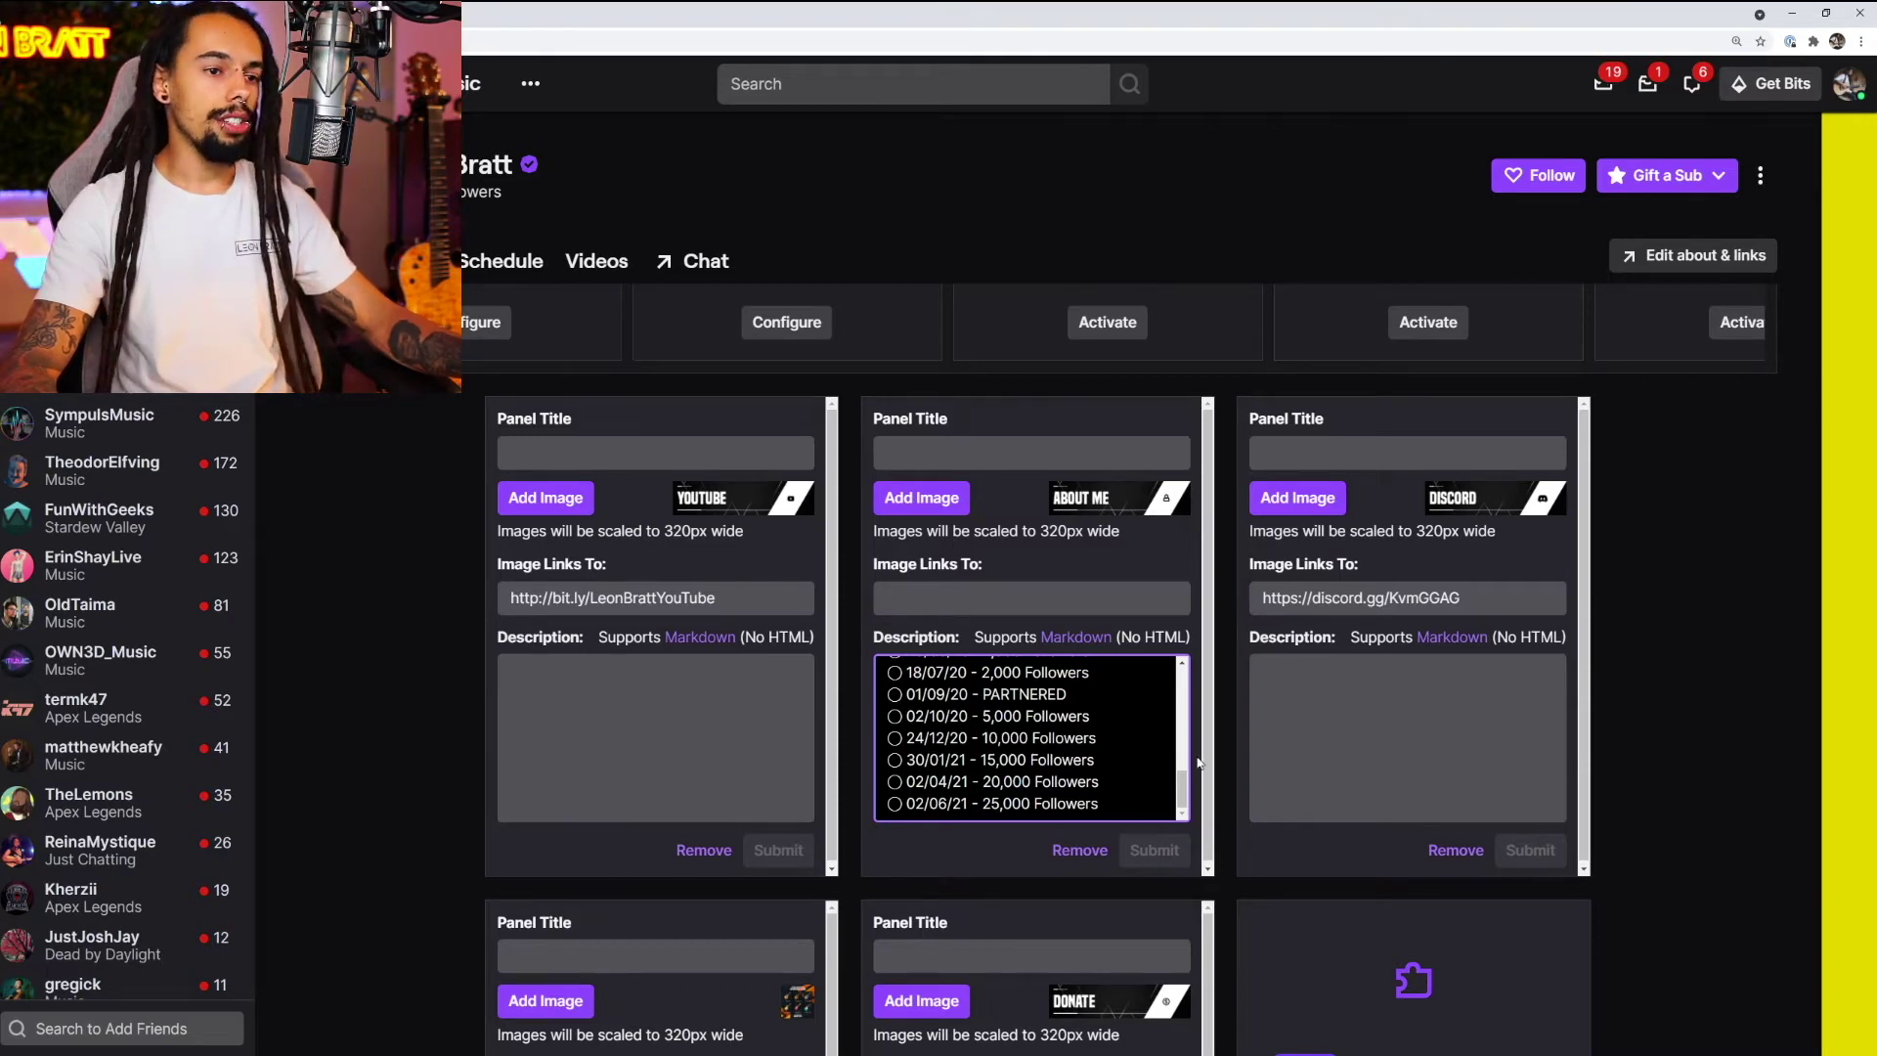
Step: Inspect the image and link address of the sub badges panel beside the Donate panel
scroll(1223, 758, down, 2)
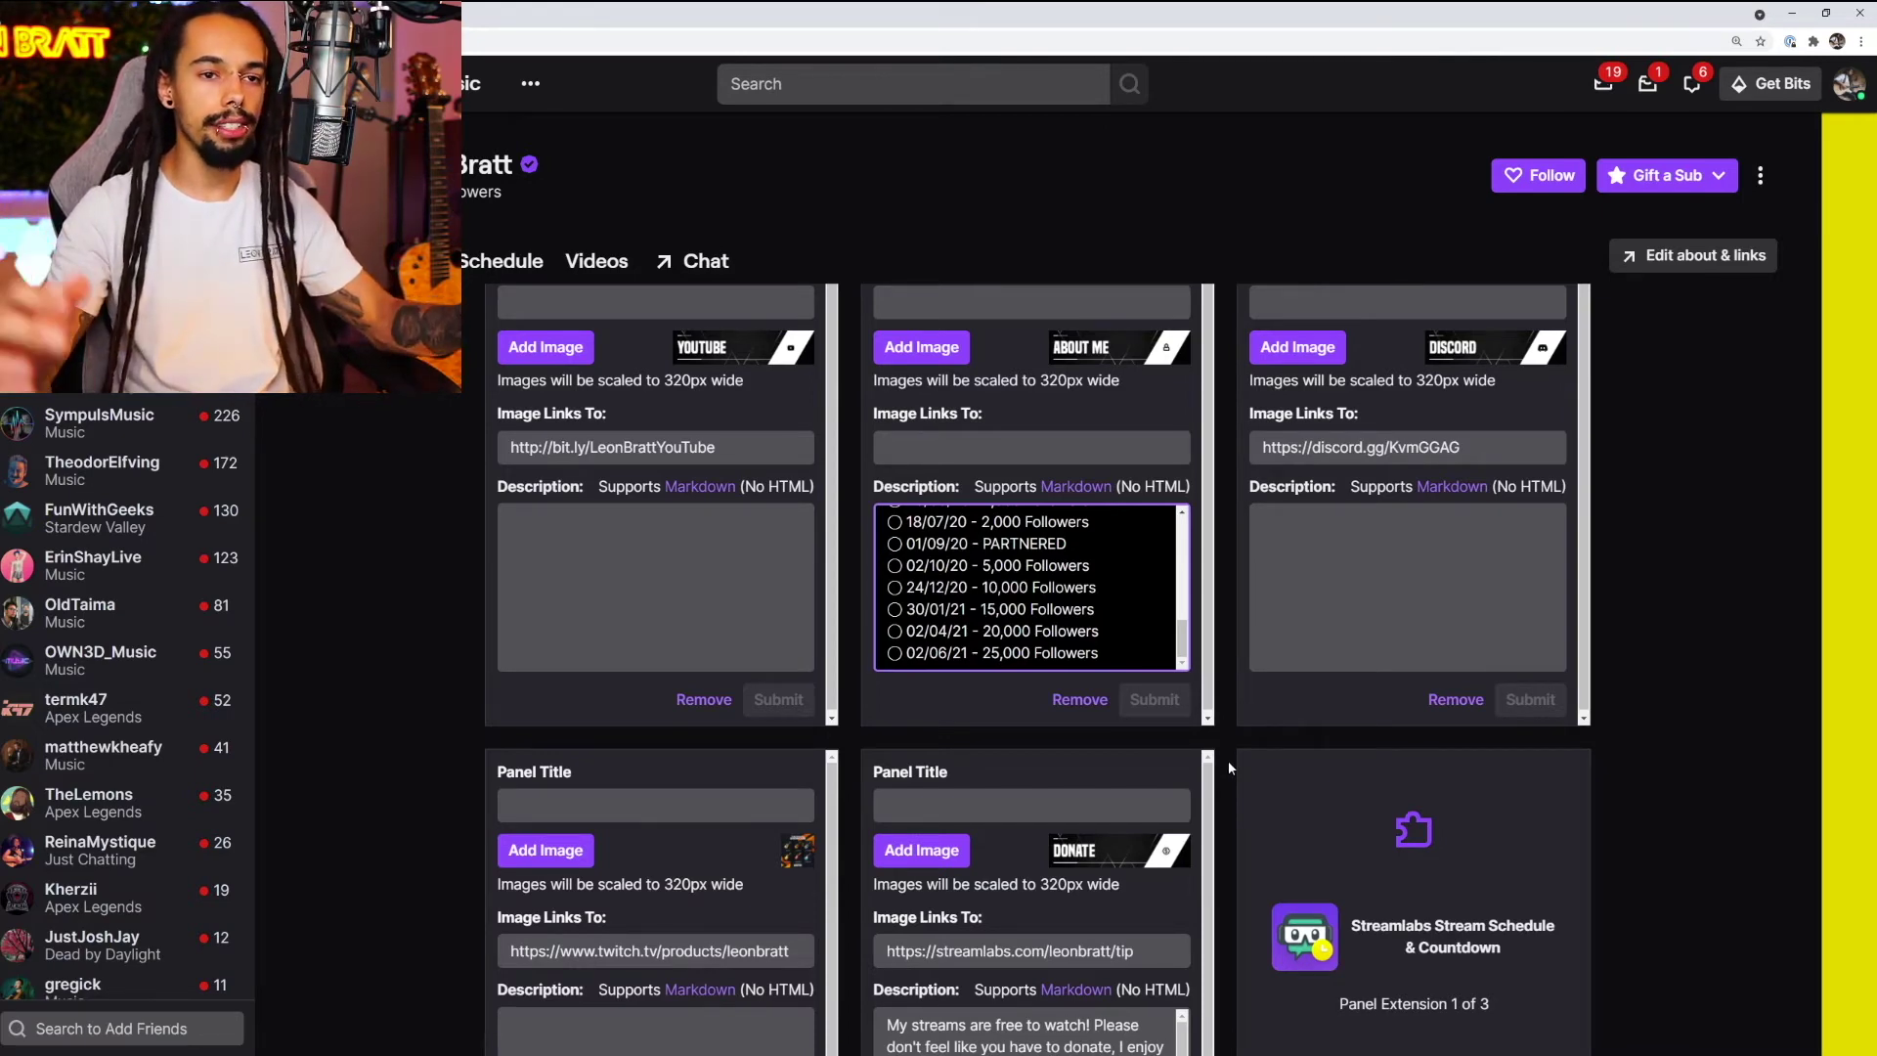
scroll(1664, 593, down, 3)
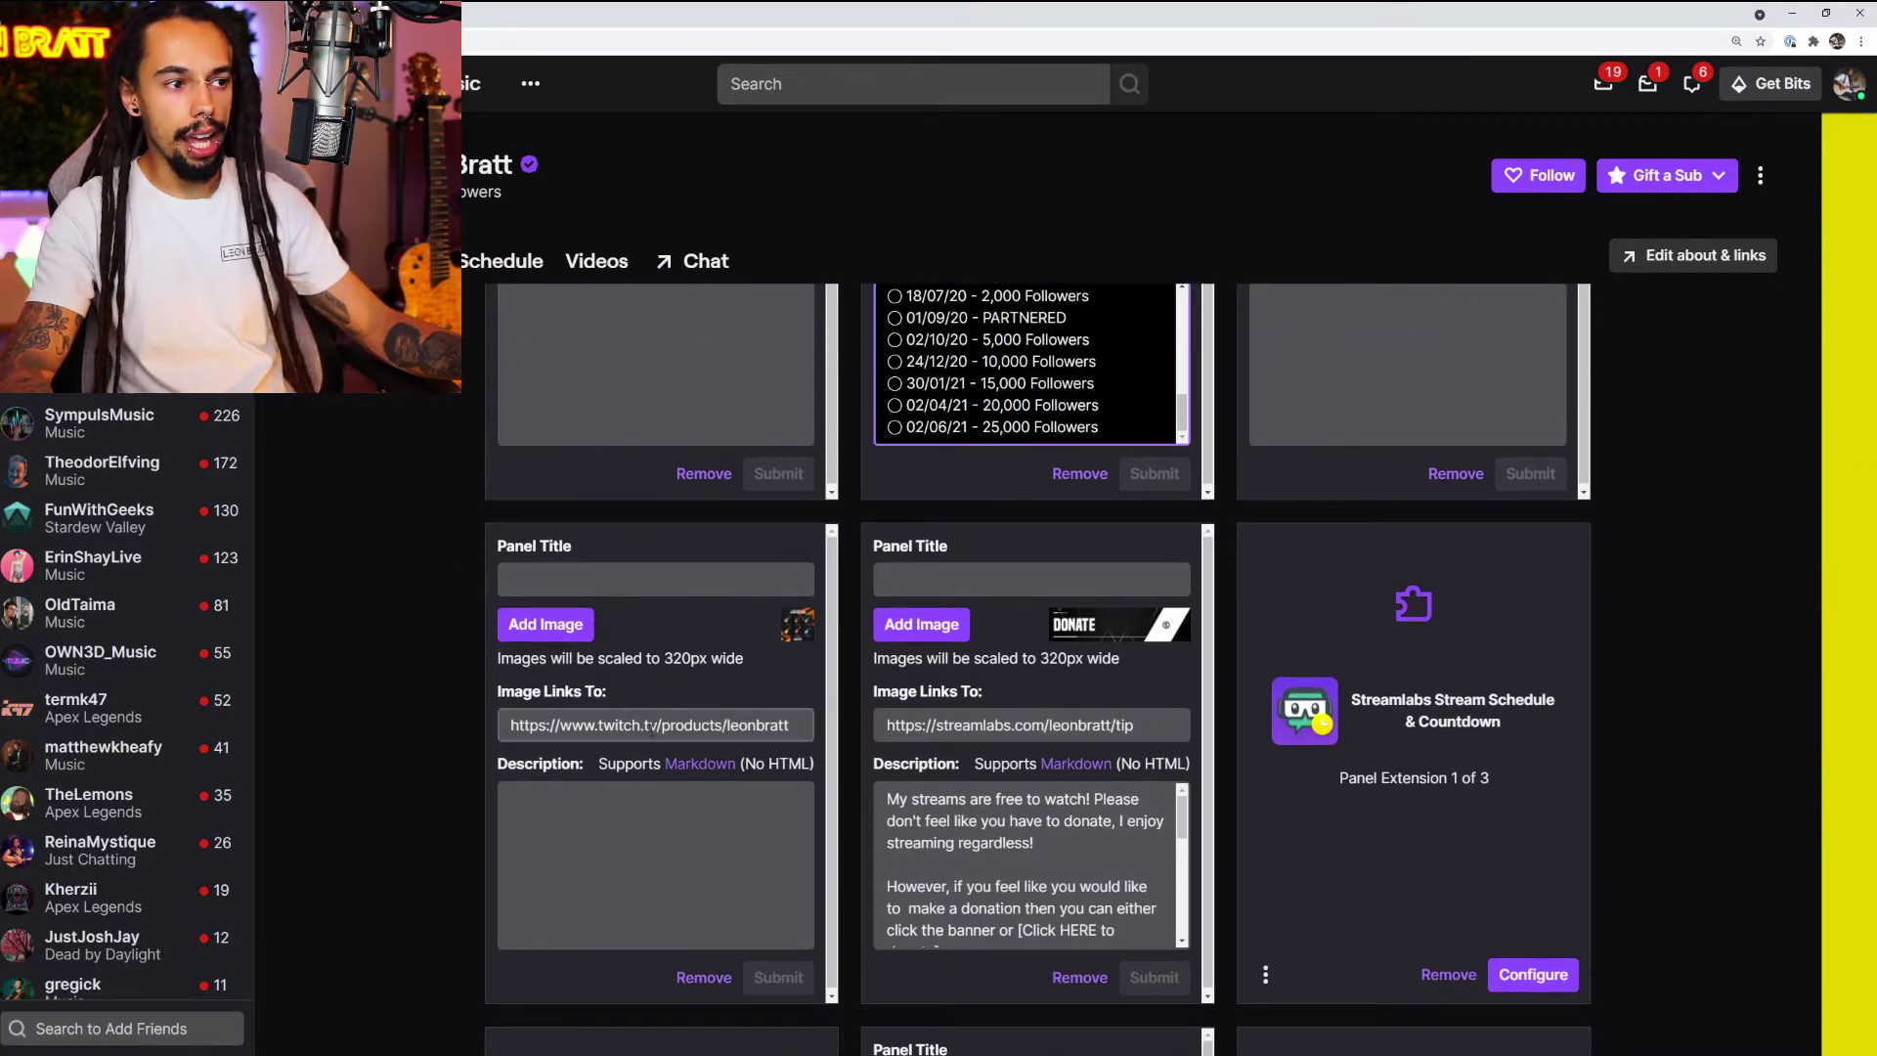
click(794, 636)
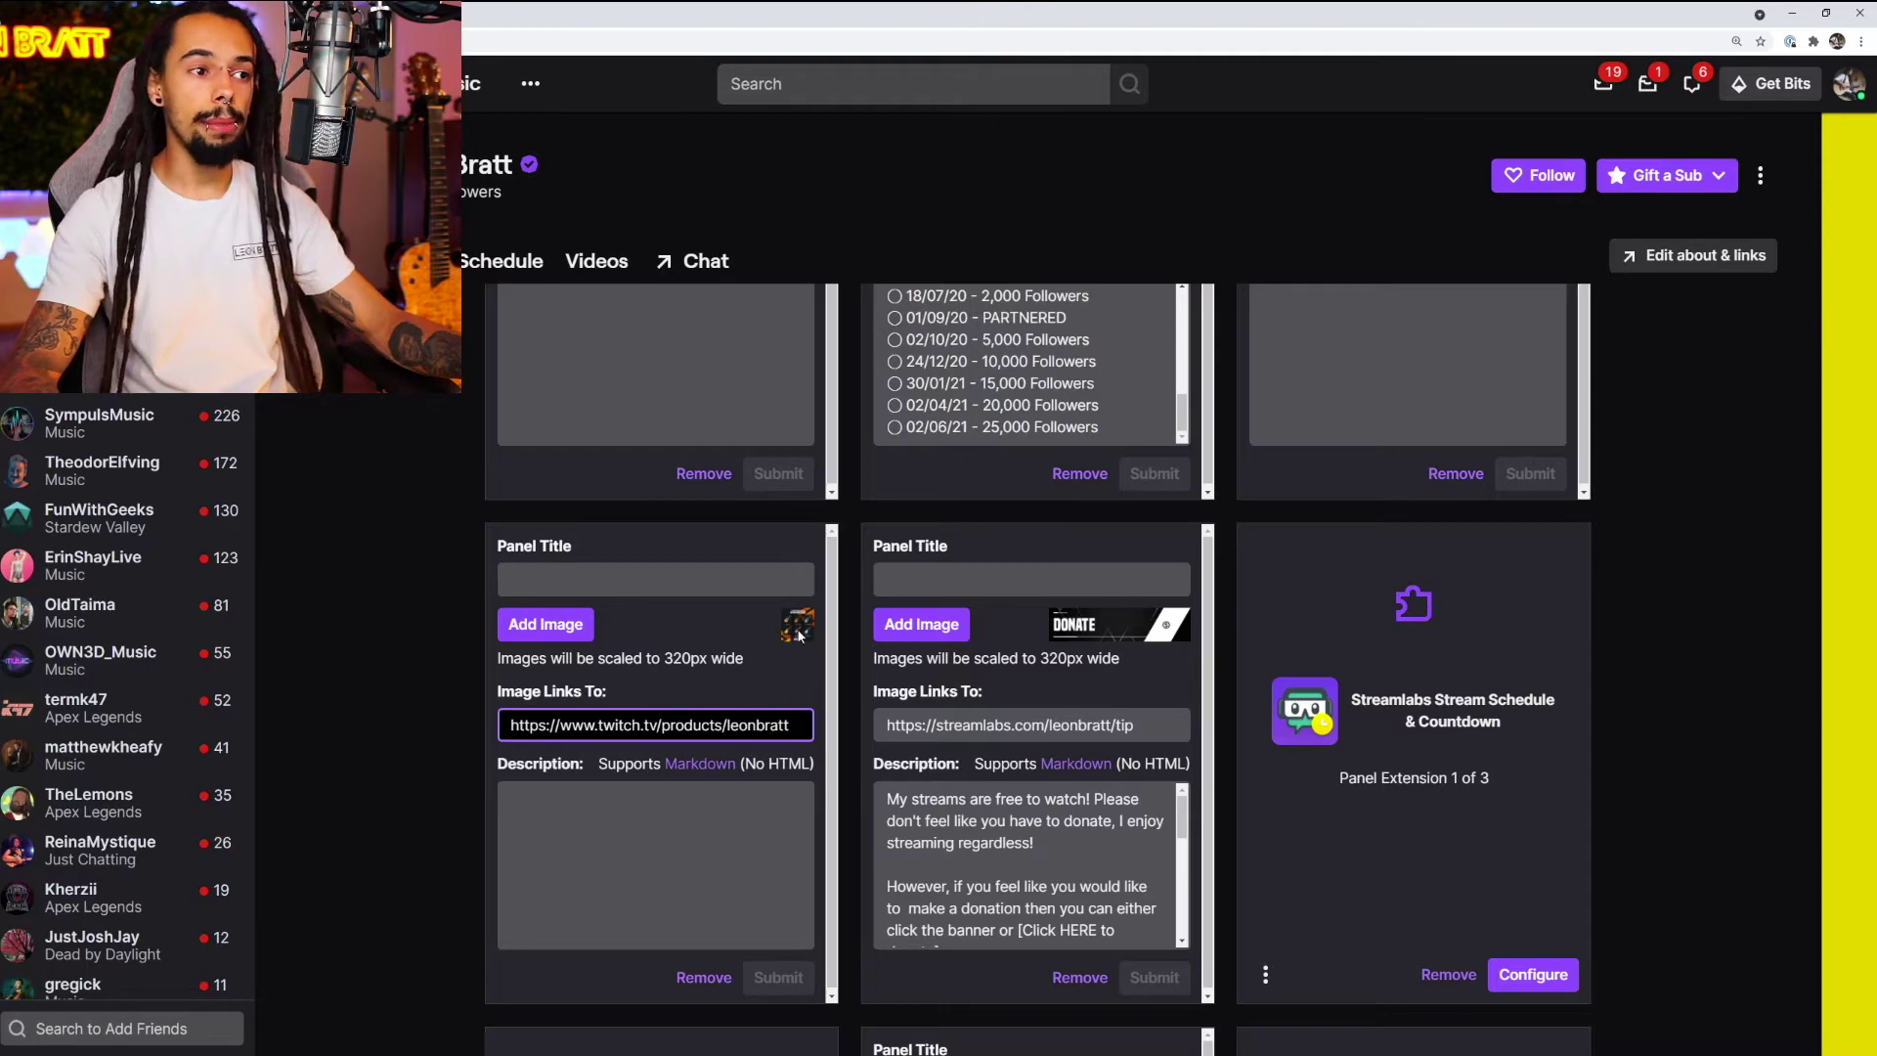
drag(572, 725, 748, 724)
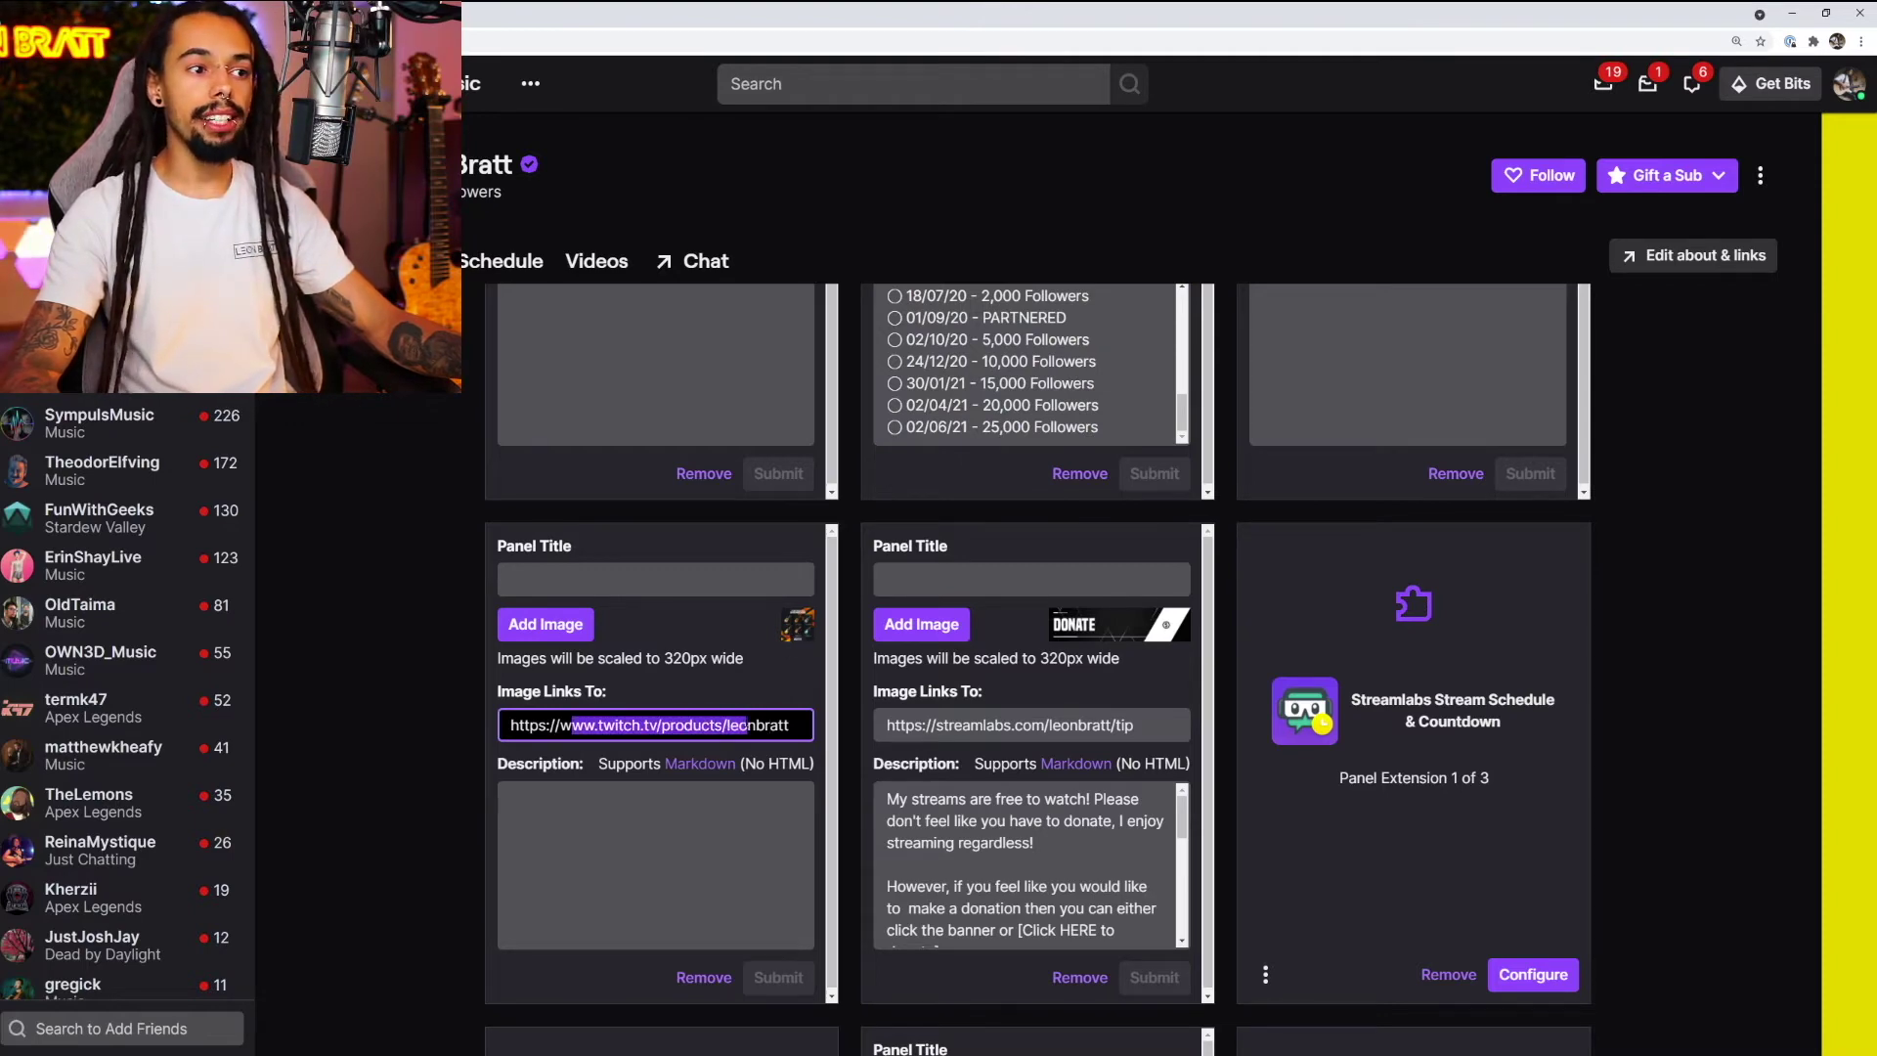
click(765, 724)
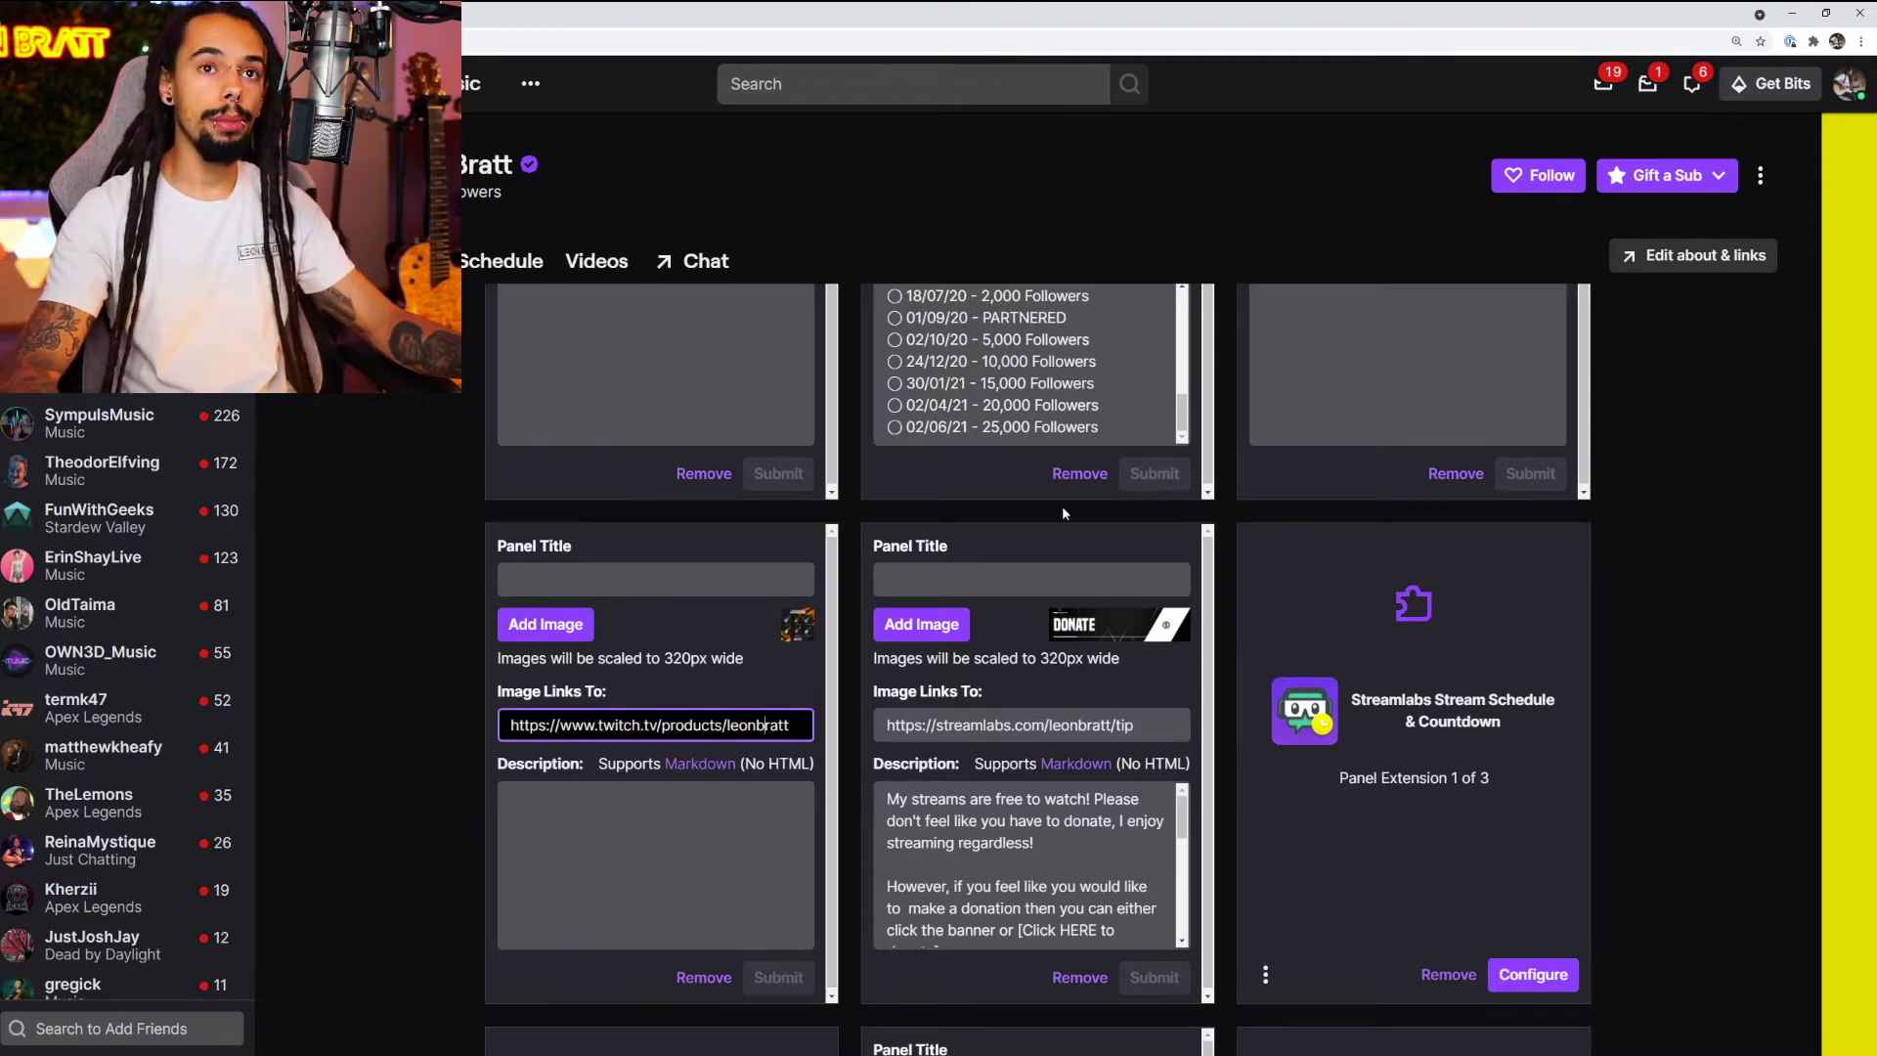
Step: Open the channel's published About page and follow the Sub Badges Showcase image's link
click(1843, 97)
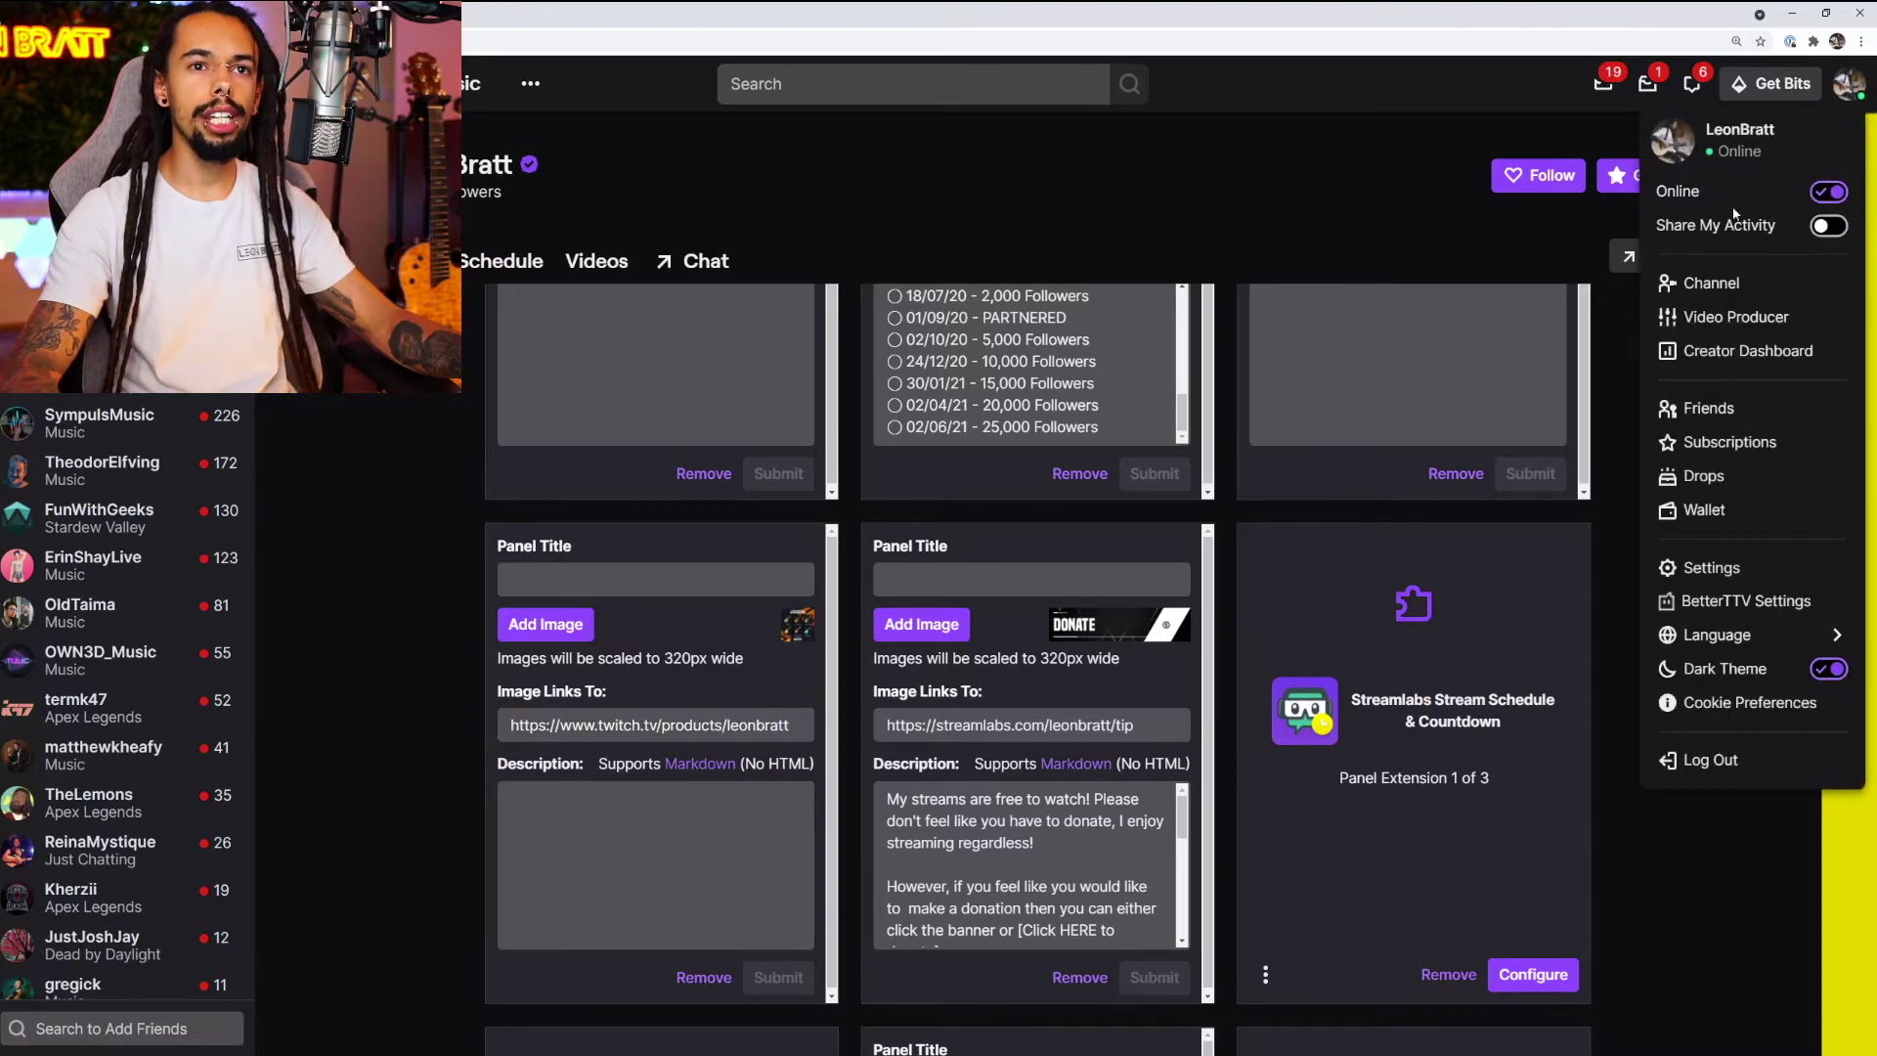
click(1710, 283)
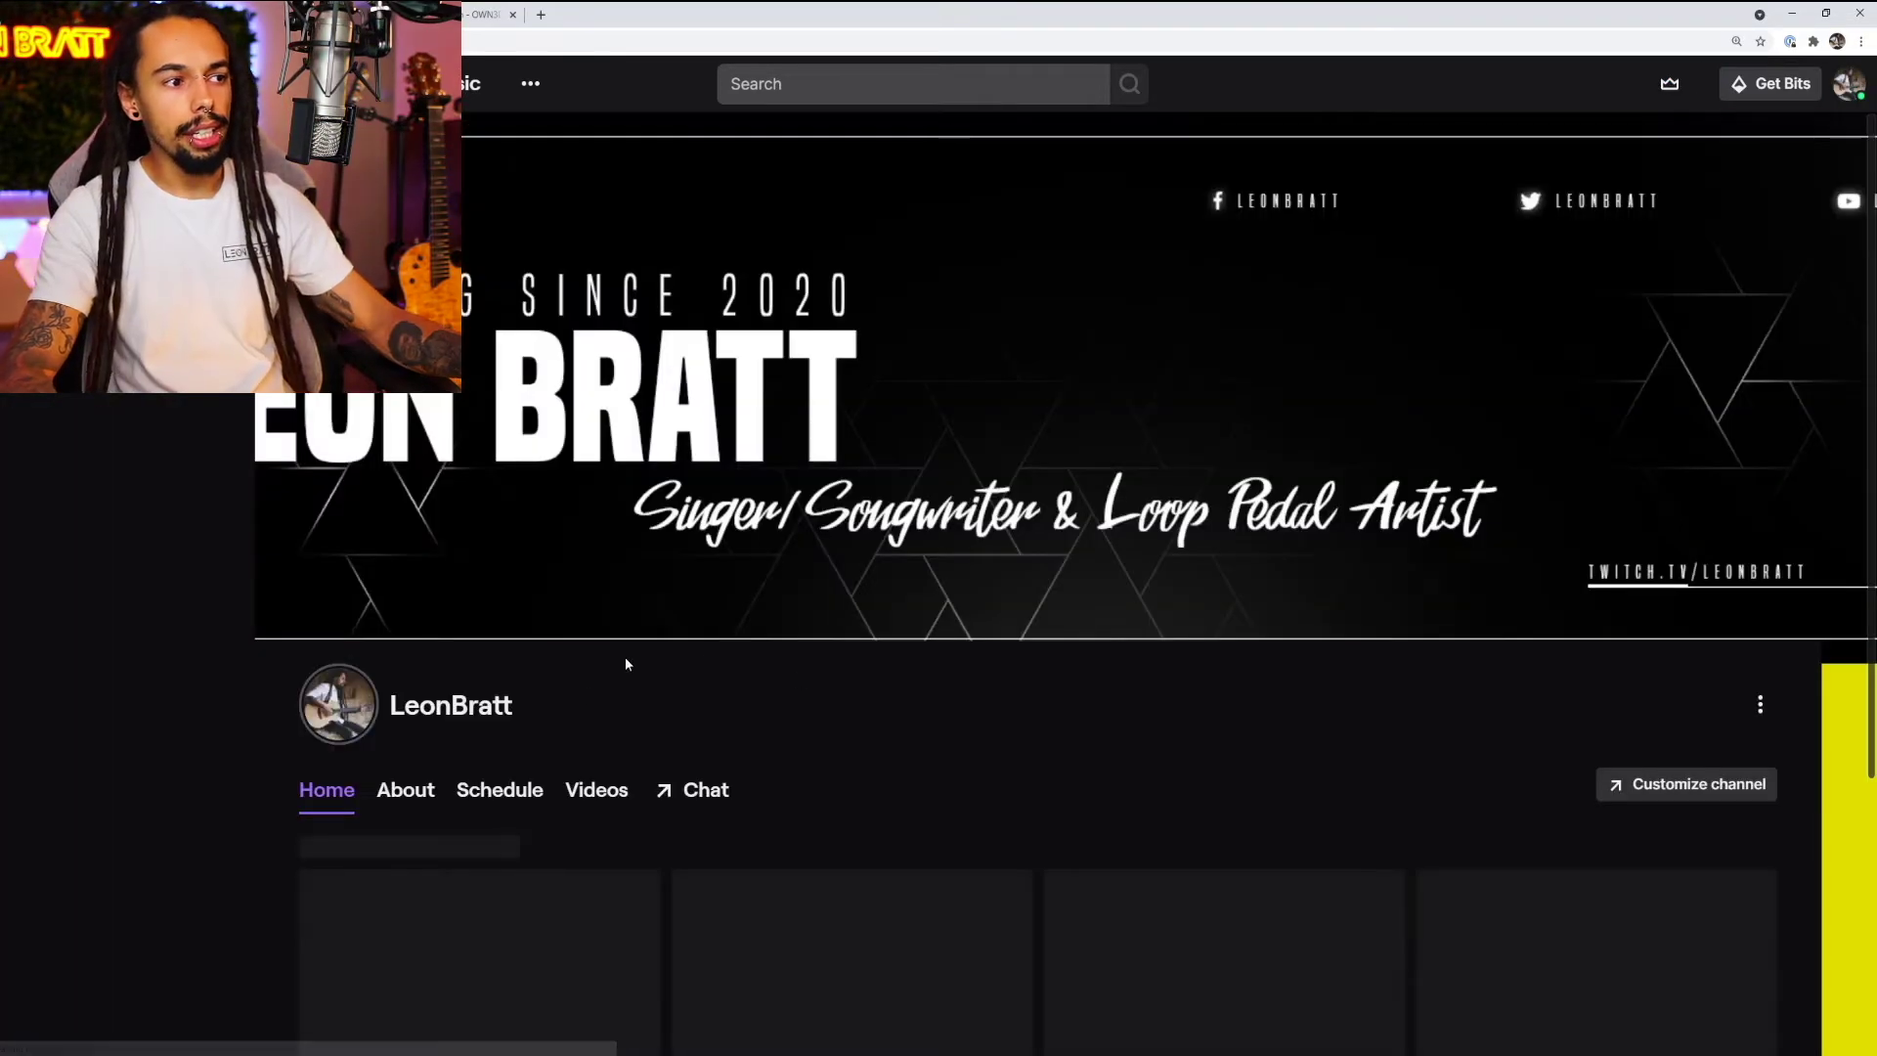
click(406, 790)
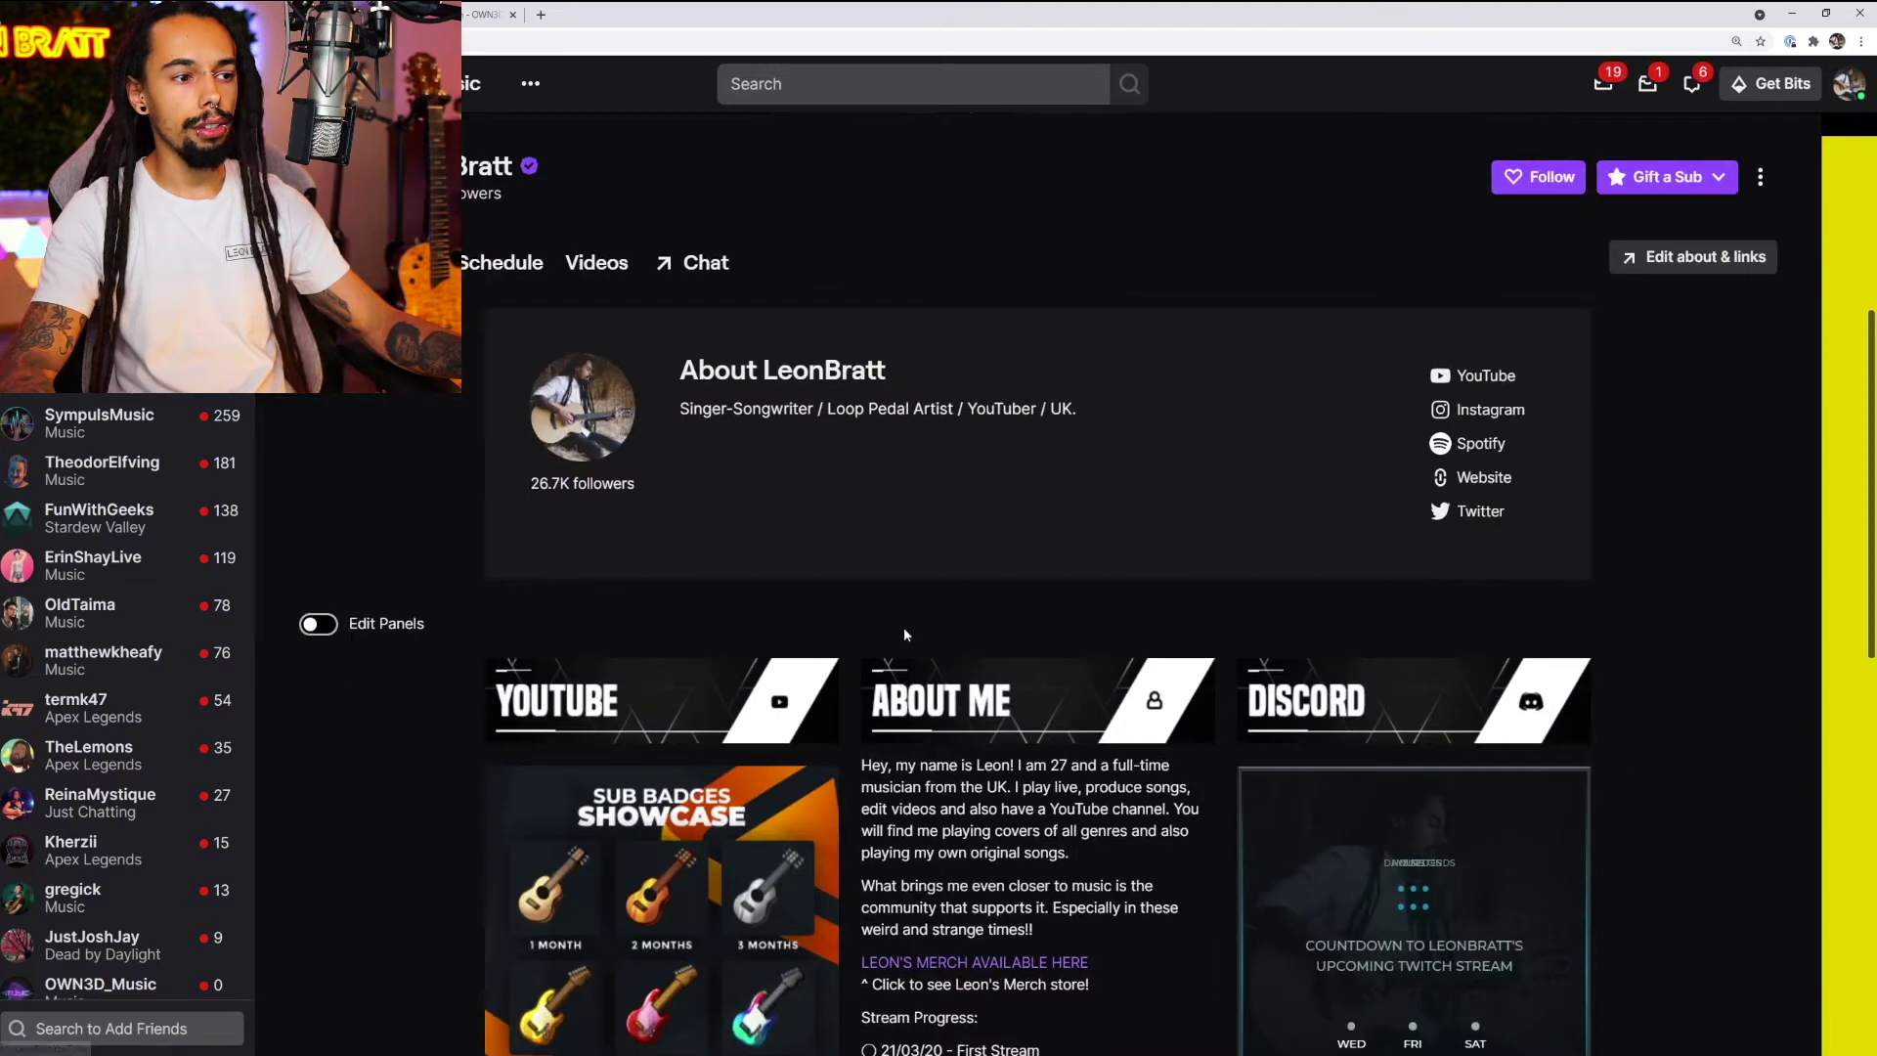
scroll(821, 684, down, 3)
click(741, 740)
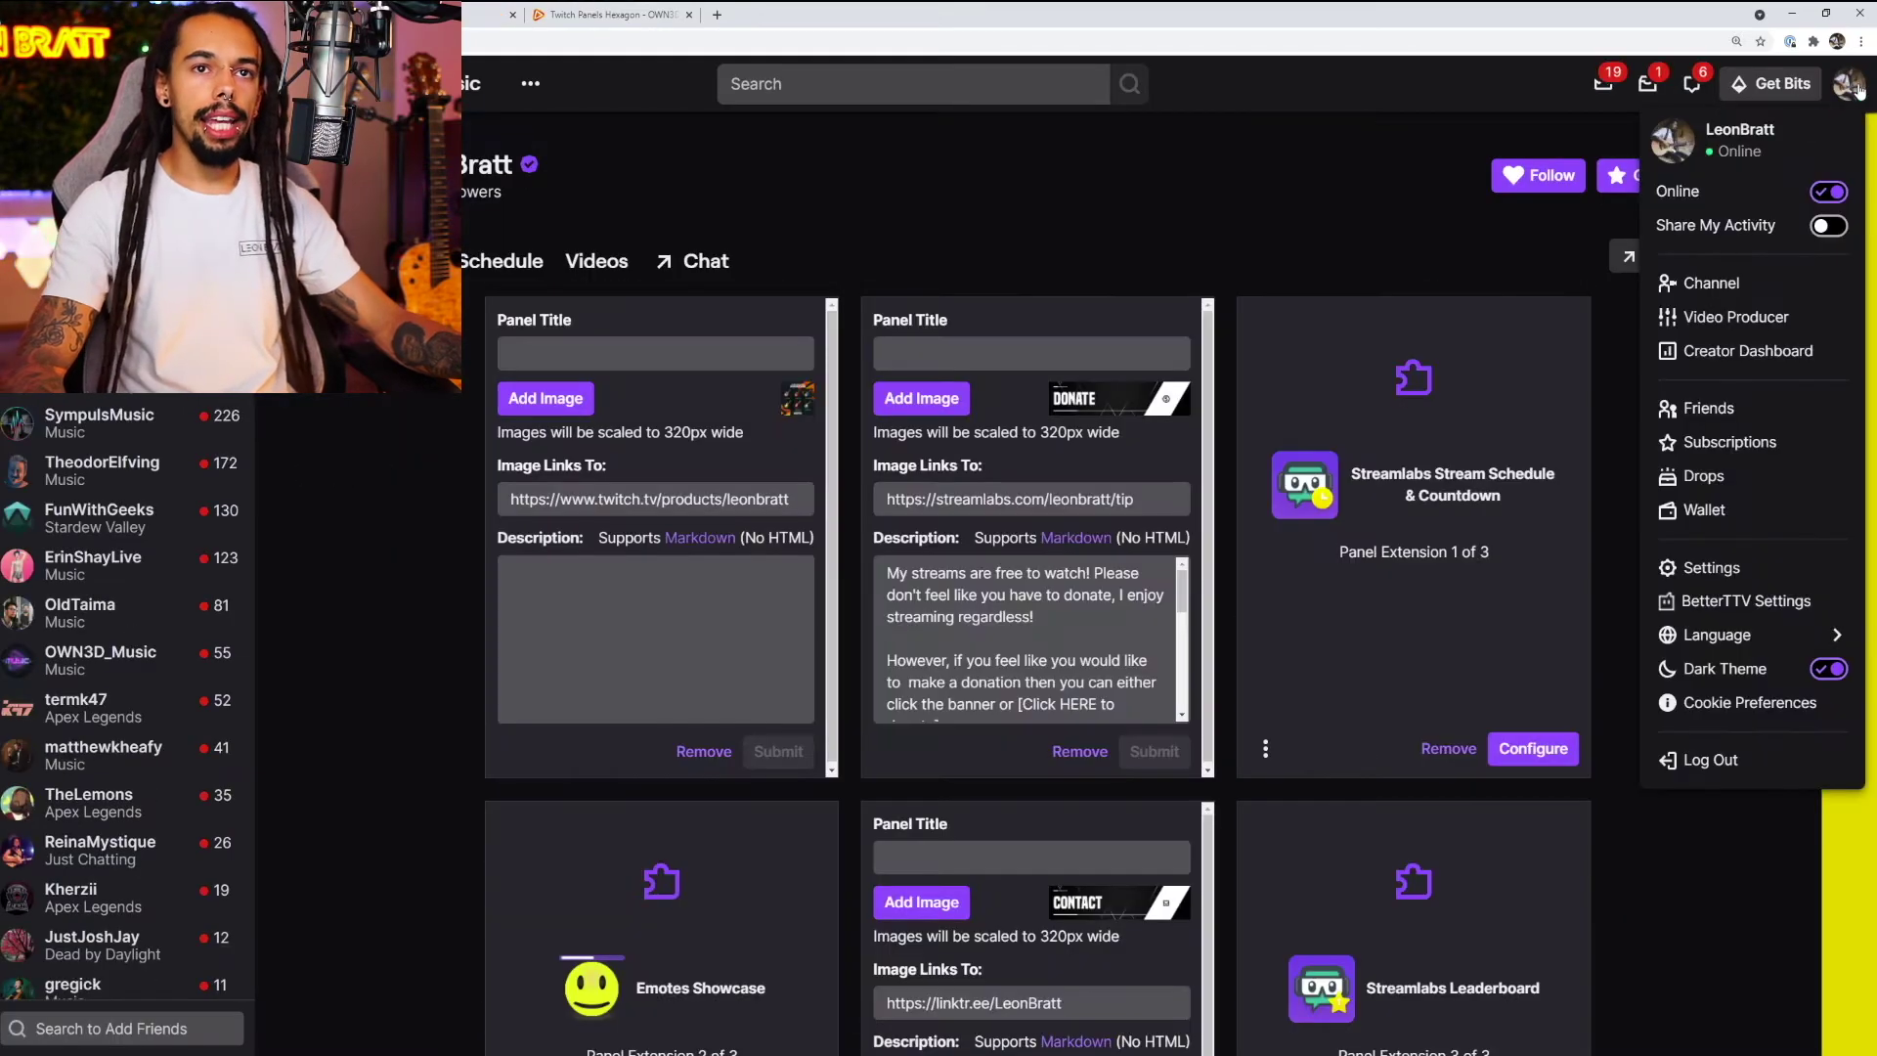
Step: Close the account options and review the remaining editable panels, from Streamlabs Stream Schedule & Countdown through Contact, Hardware, Rules and Schedule
click(1337, 603)
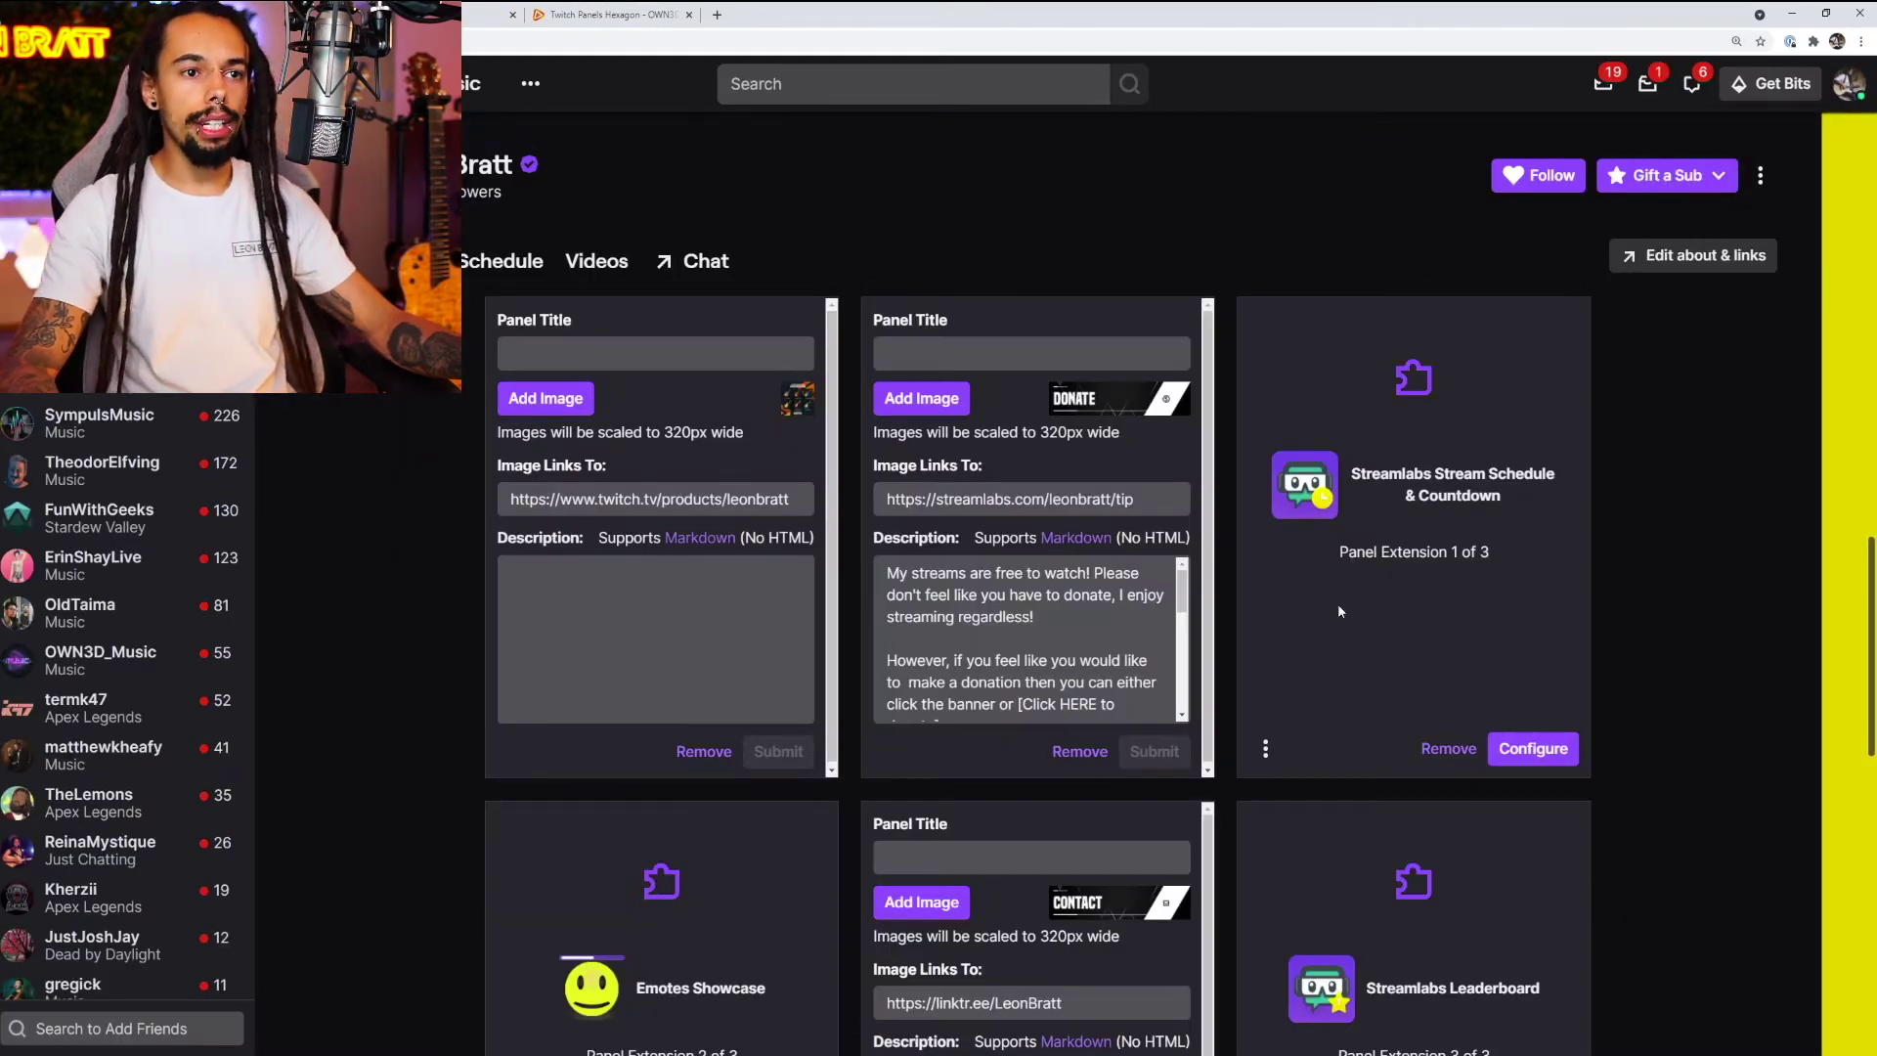
scroll(1236, 586, down, 1)
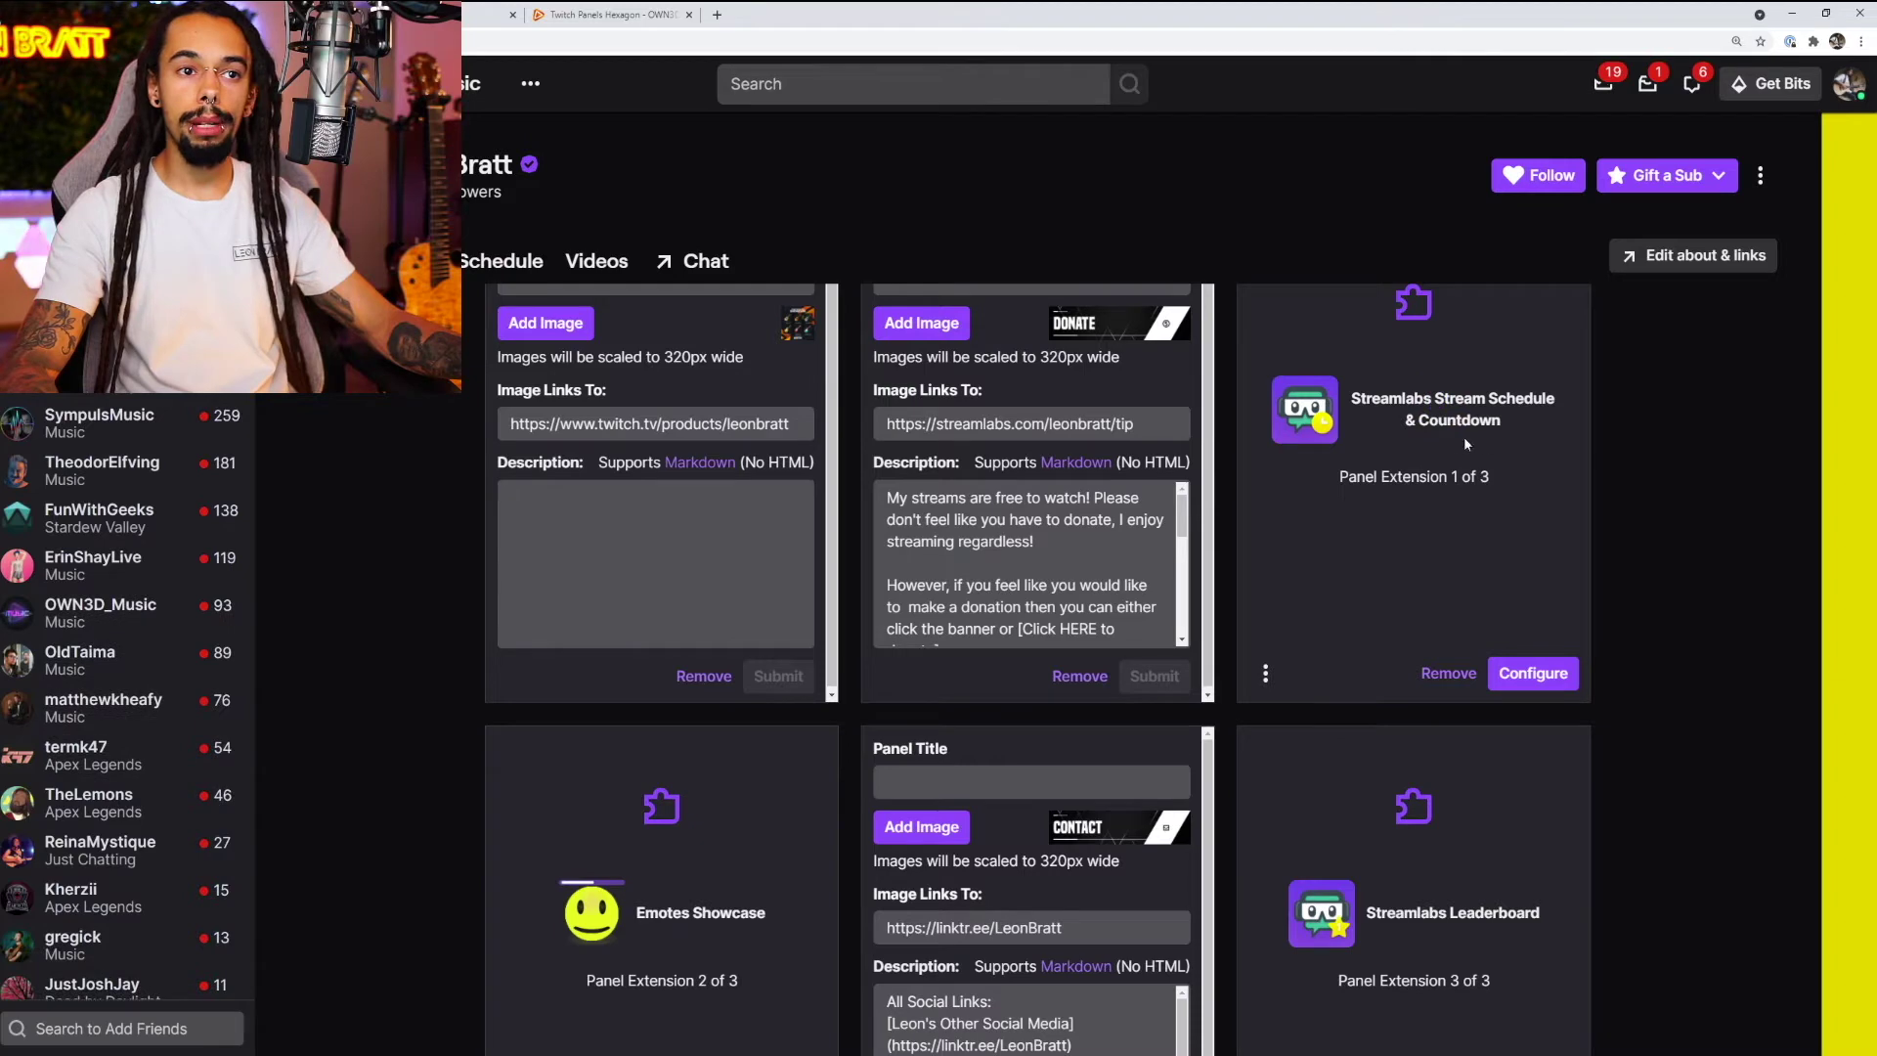
scroll(1333, 541, down, 3)
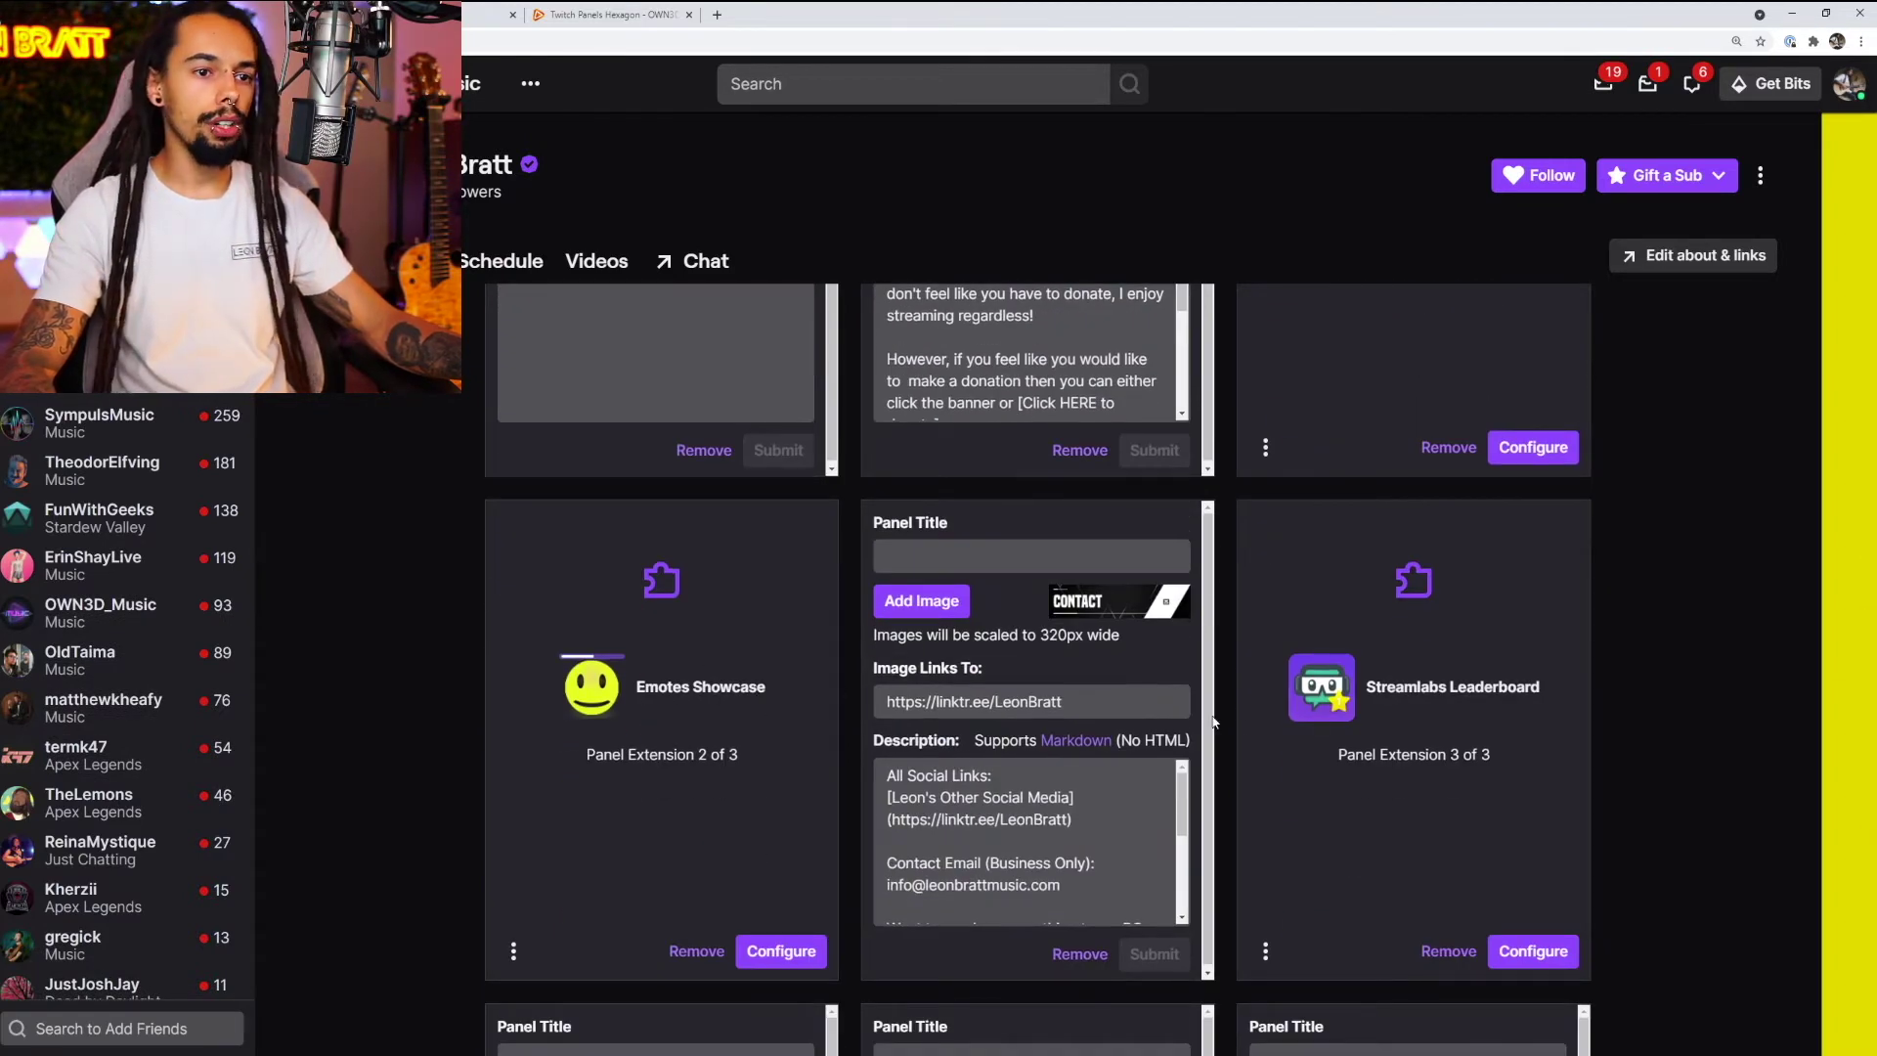
scroll(1214, 721, down, 5)
scroll(1220, 742, down, 4)
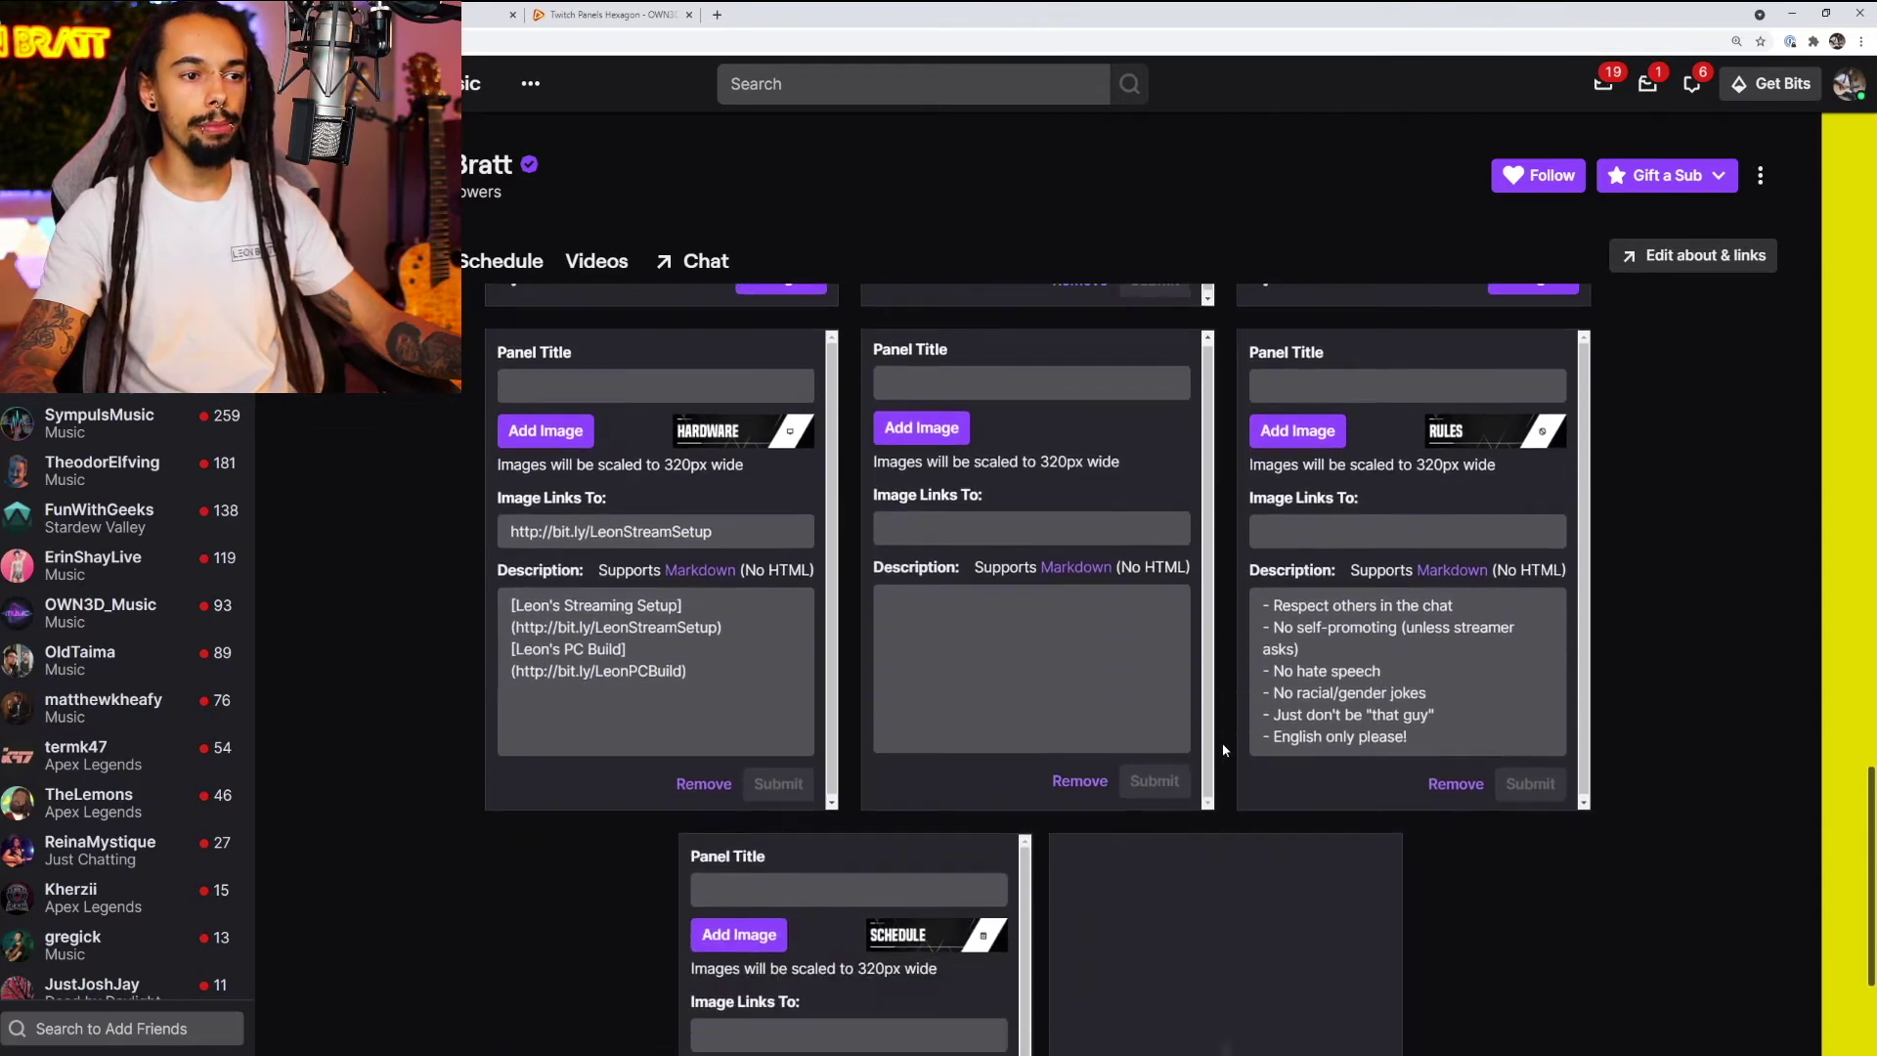
scroll(1222, 745, down, 2)
Step: View the Streamlabs Leaderboard's monthly Bits ranking on the channel's published About page
scroll(1244, 772, up, 9)
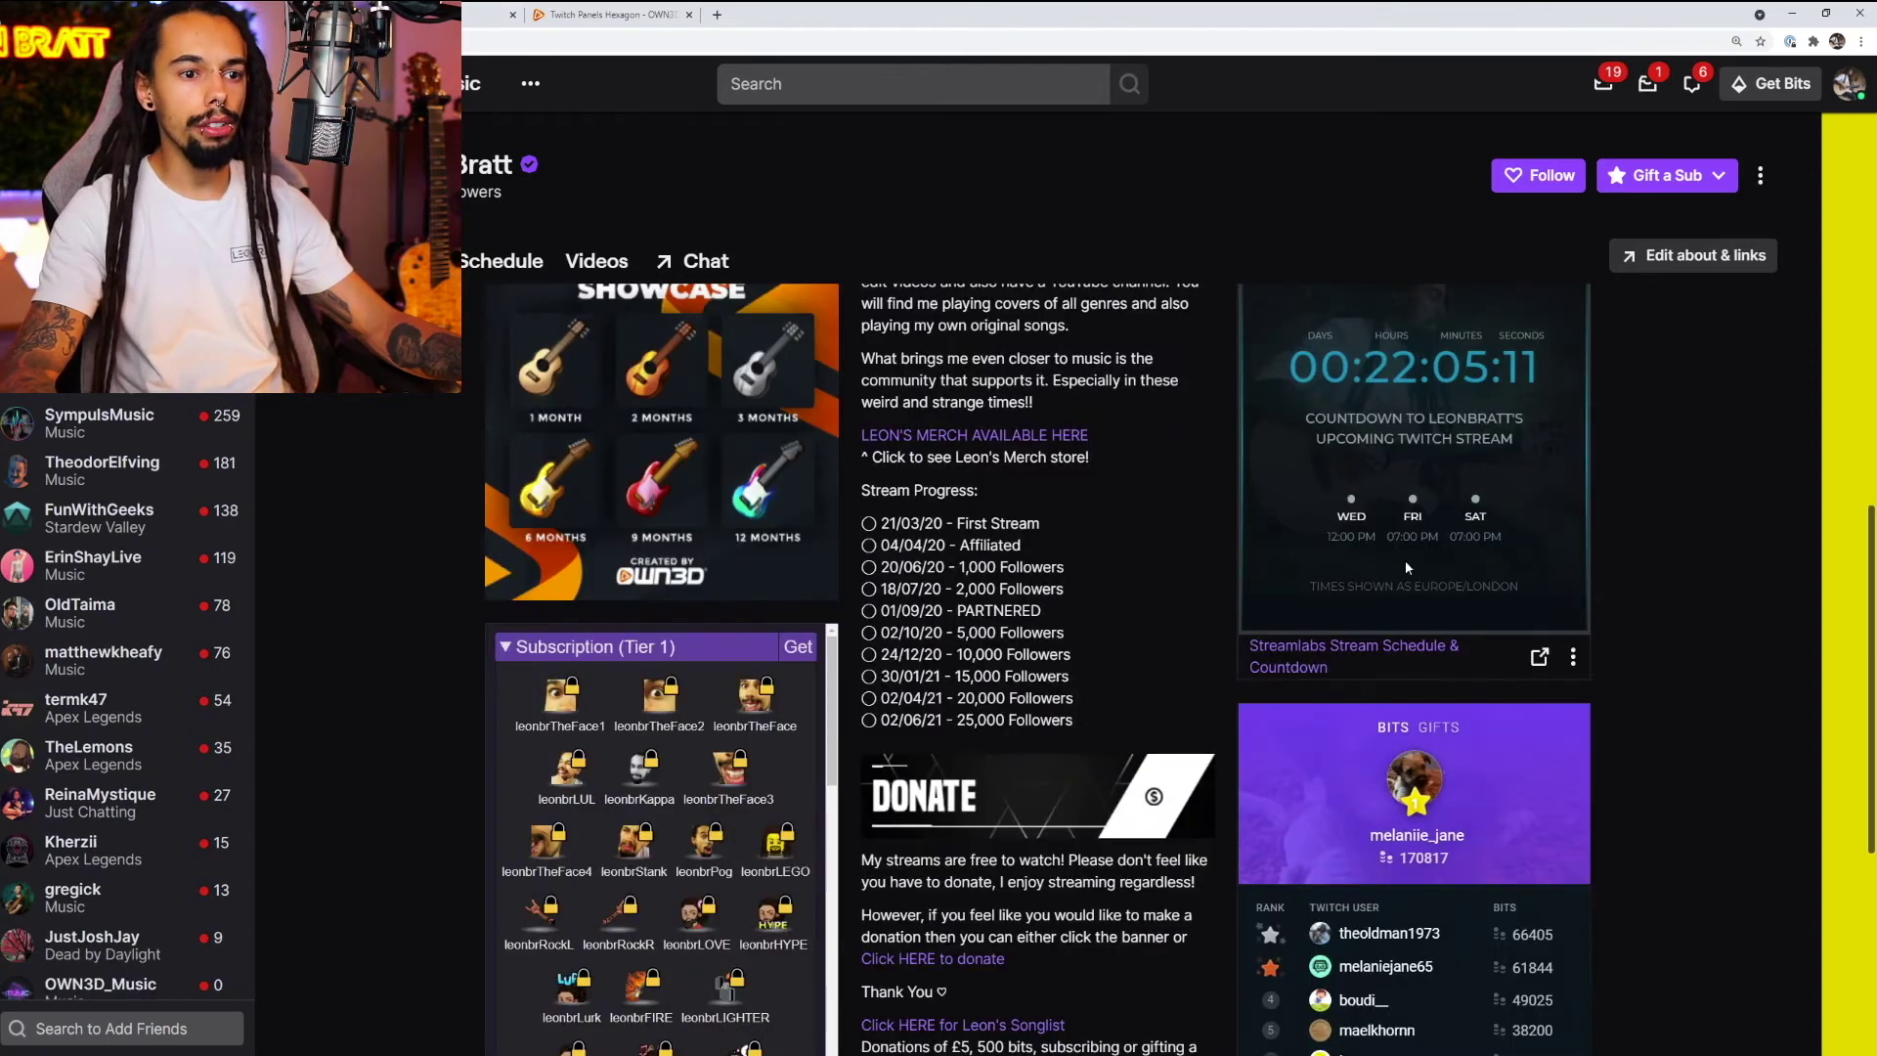
scroll(1405, 560, down, 4)
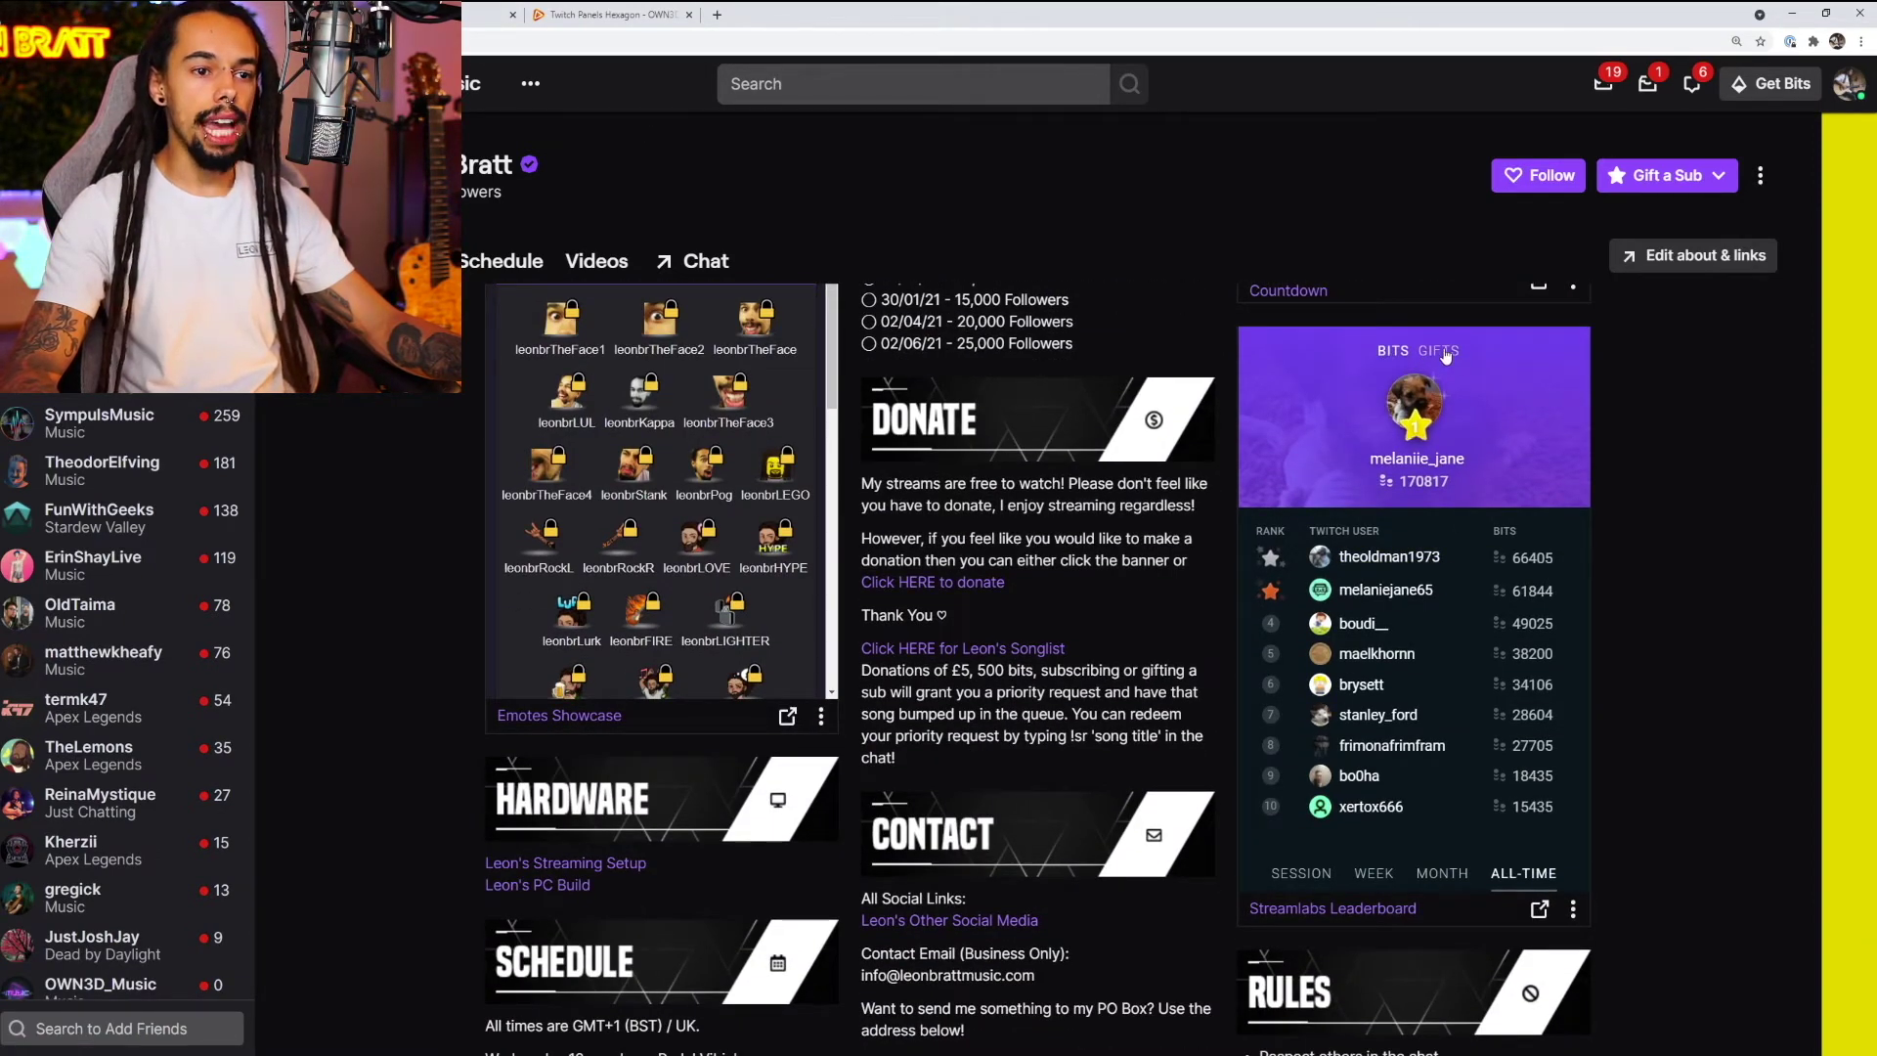
click(1441, 873)
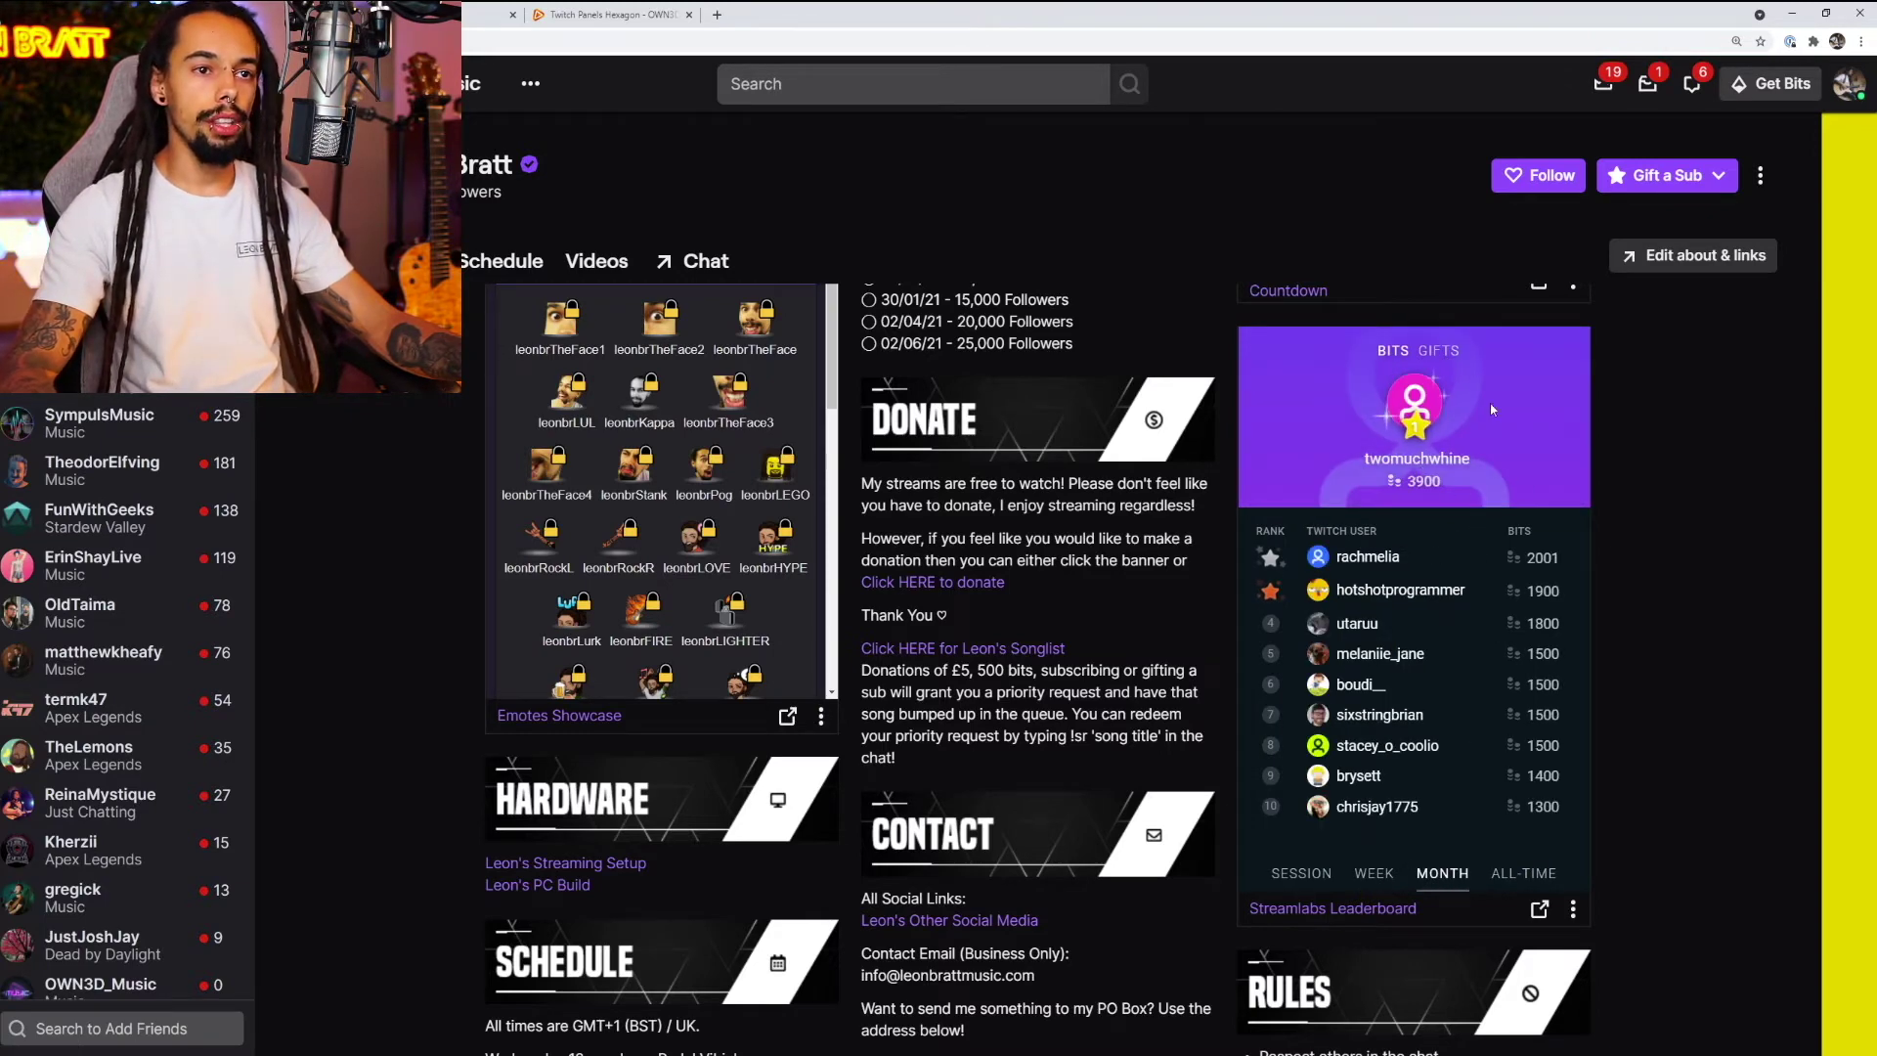
Step: Remove the Streamlabs Leaderboard extension panel from the editable panels and accept its deactivation
click(1265, 450)
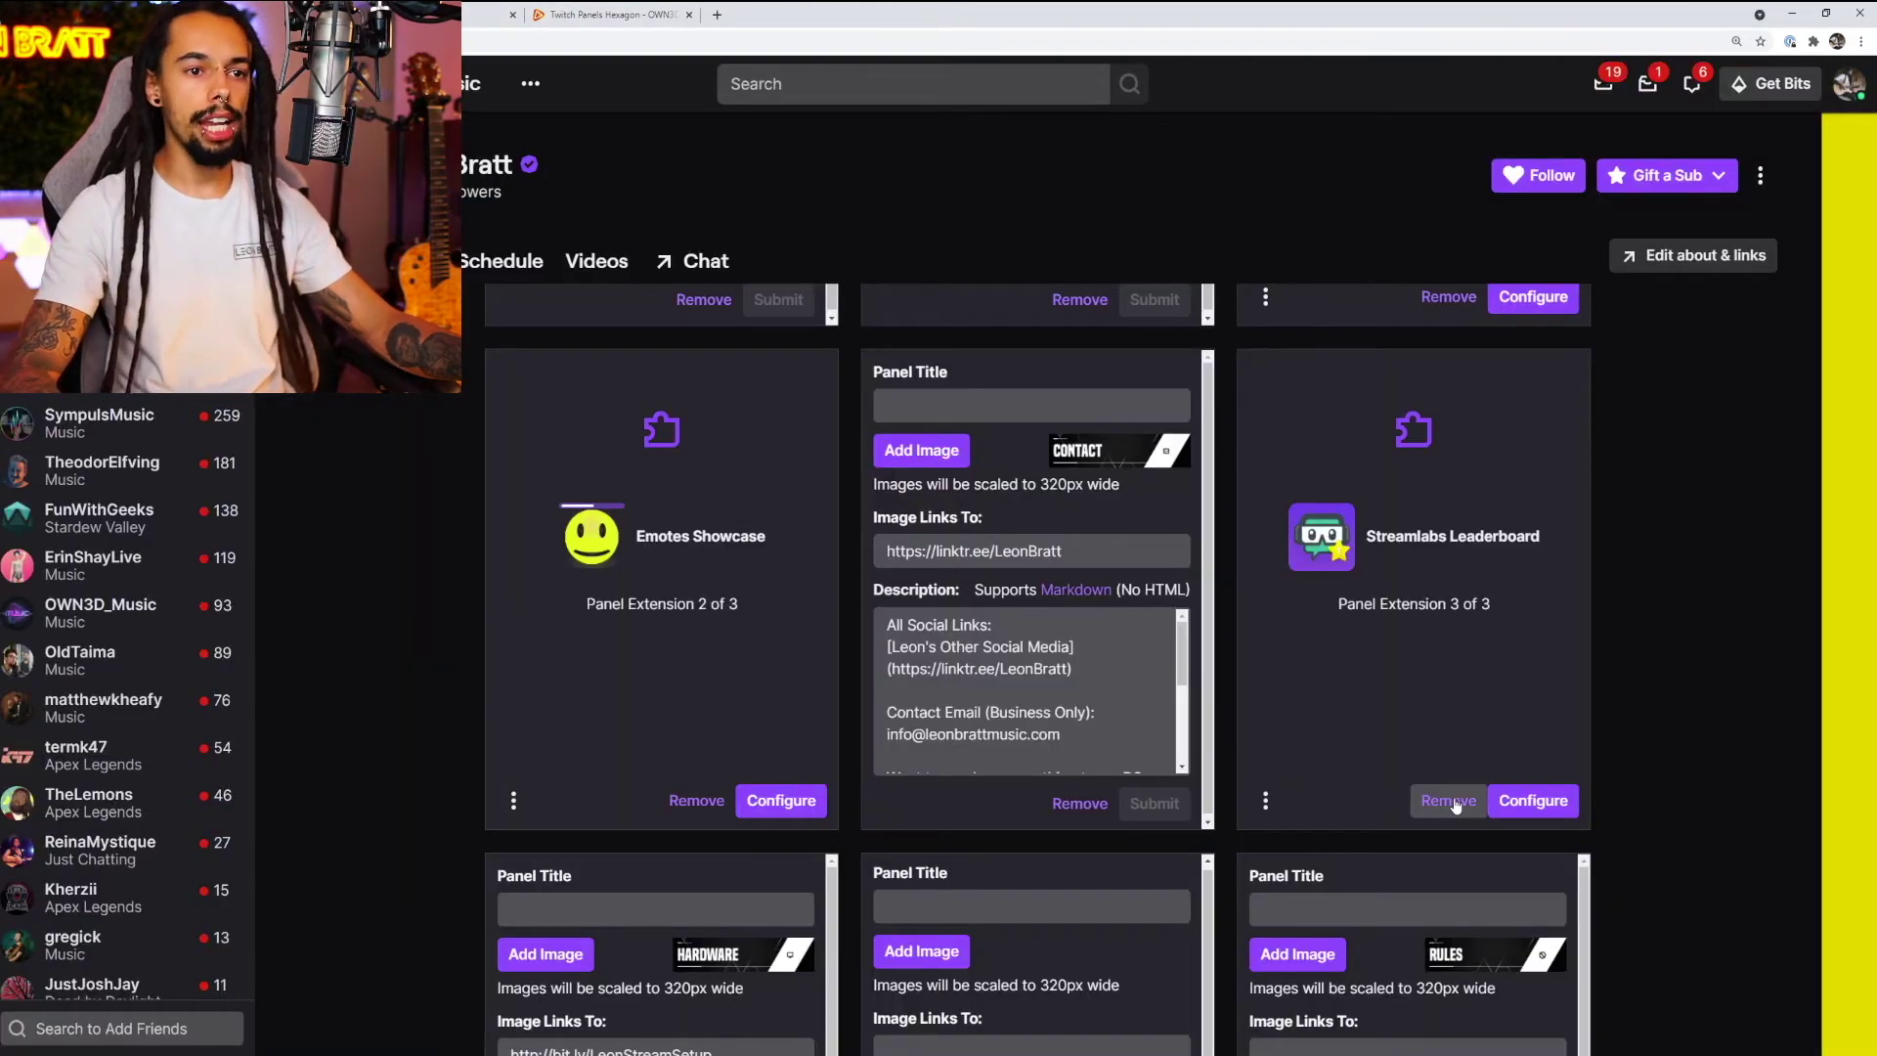
click(1449, 802)
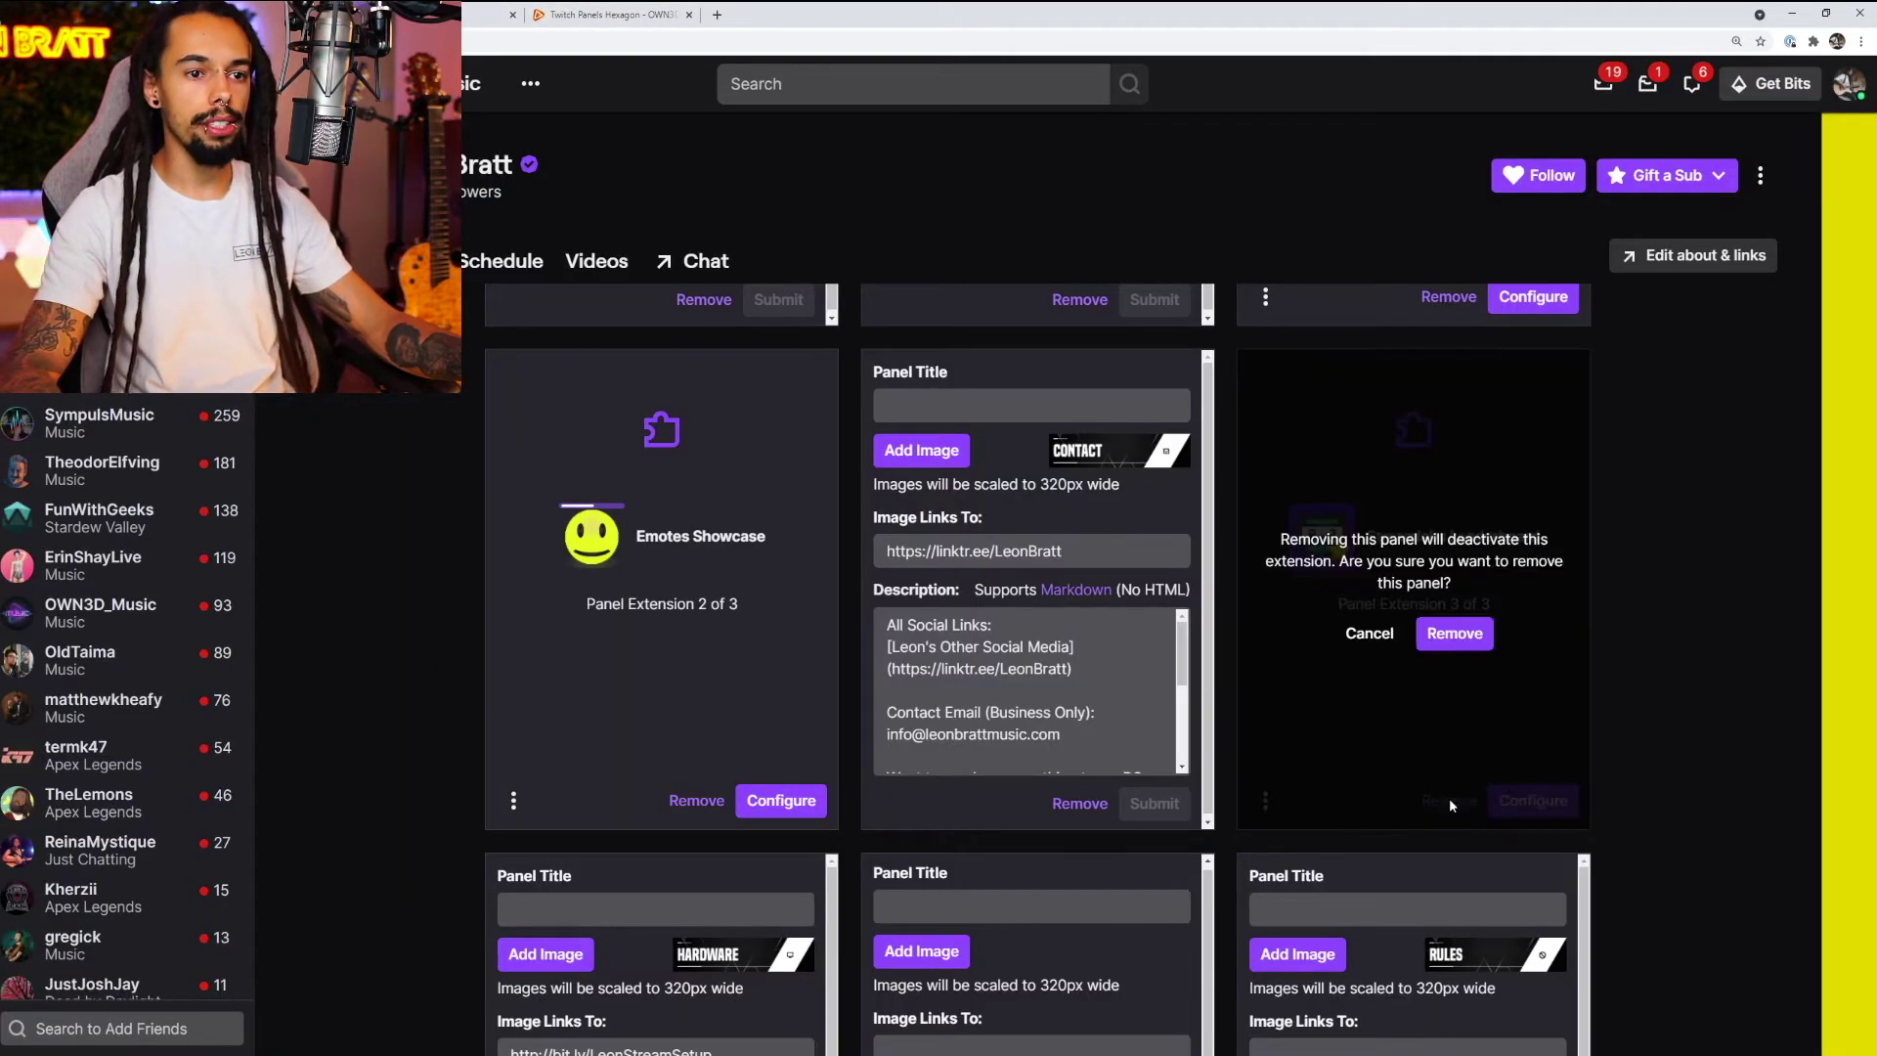
click(1453, 634)
Step: Add a new empty extension panel after the last existing panel
scroll(1623, 650, down, 8)
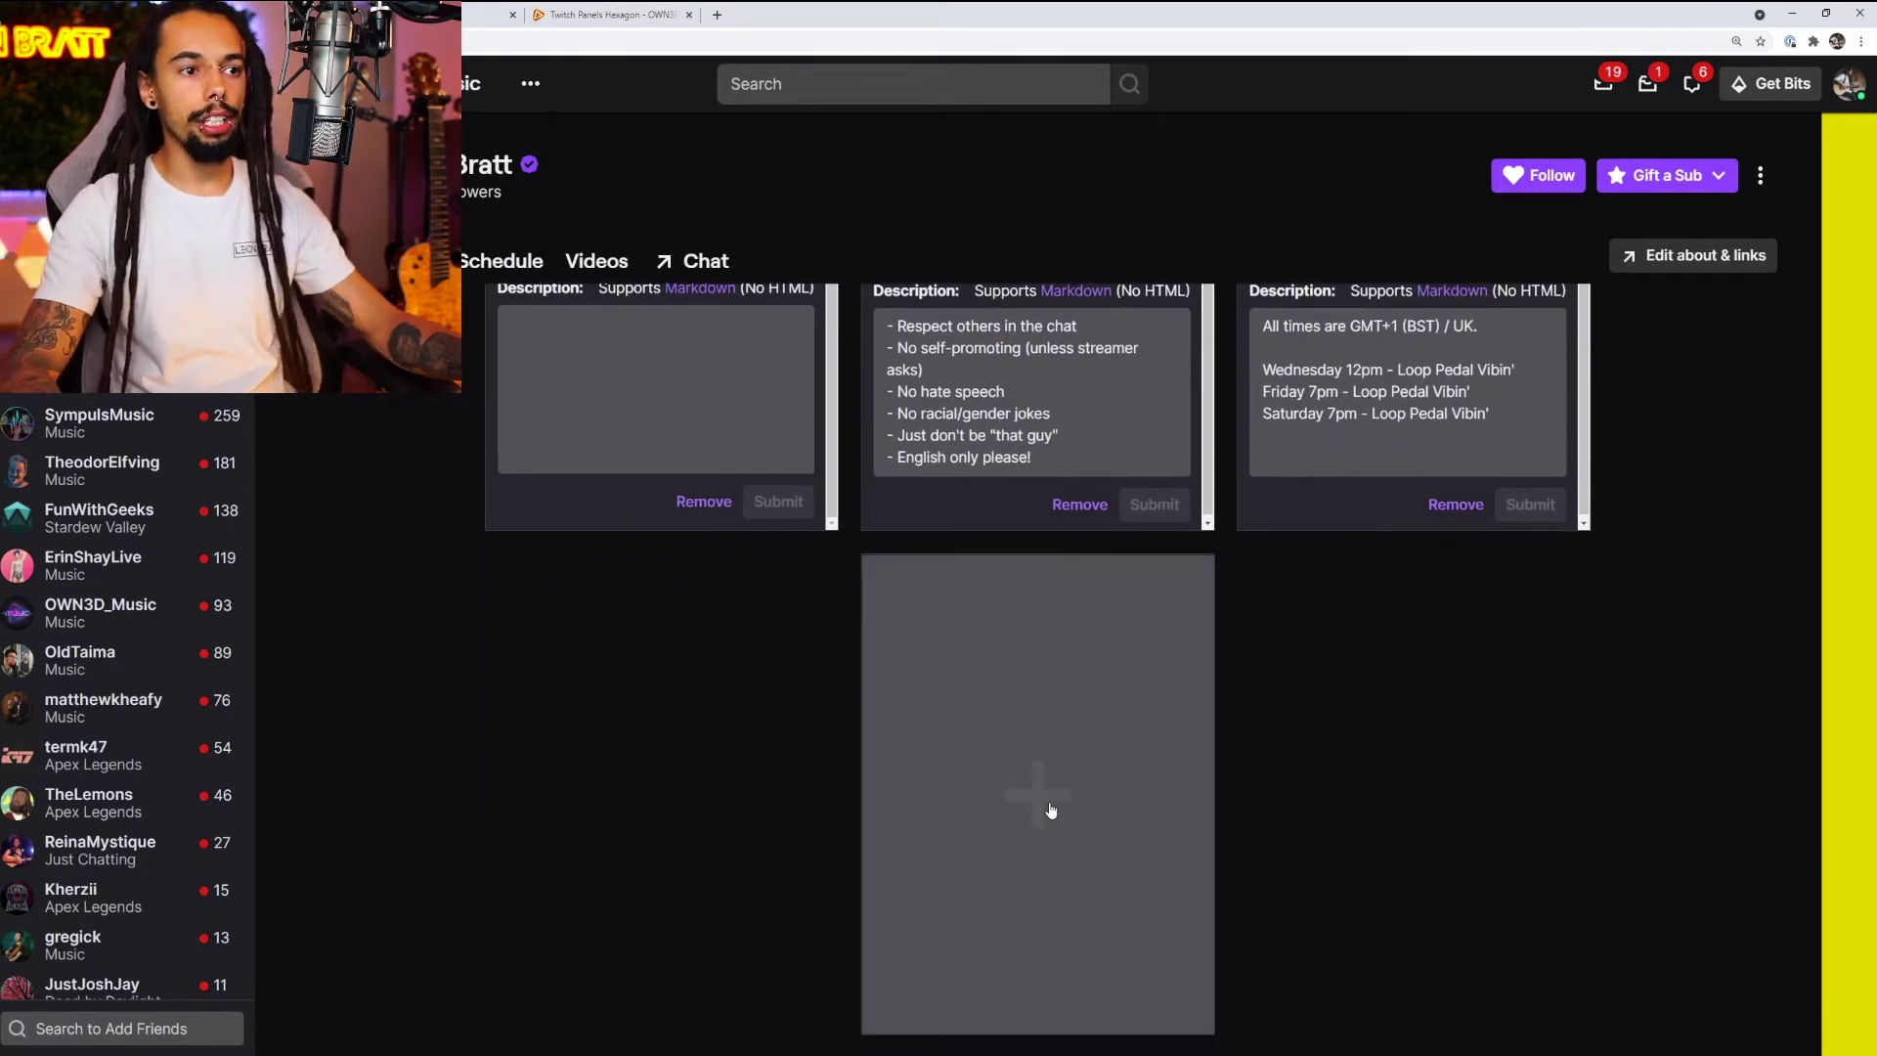
click(1051, 809)
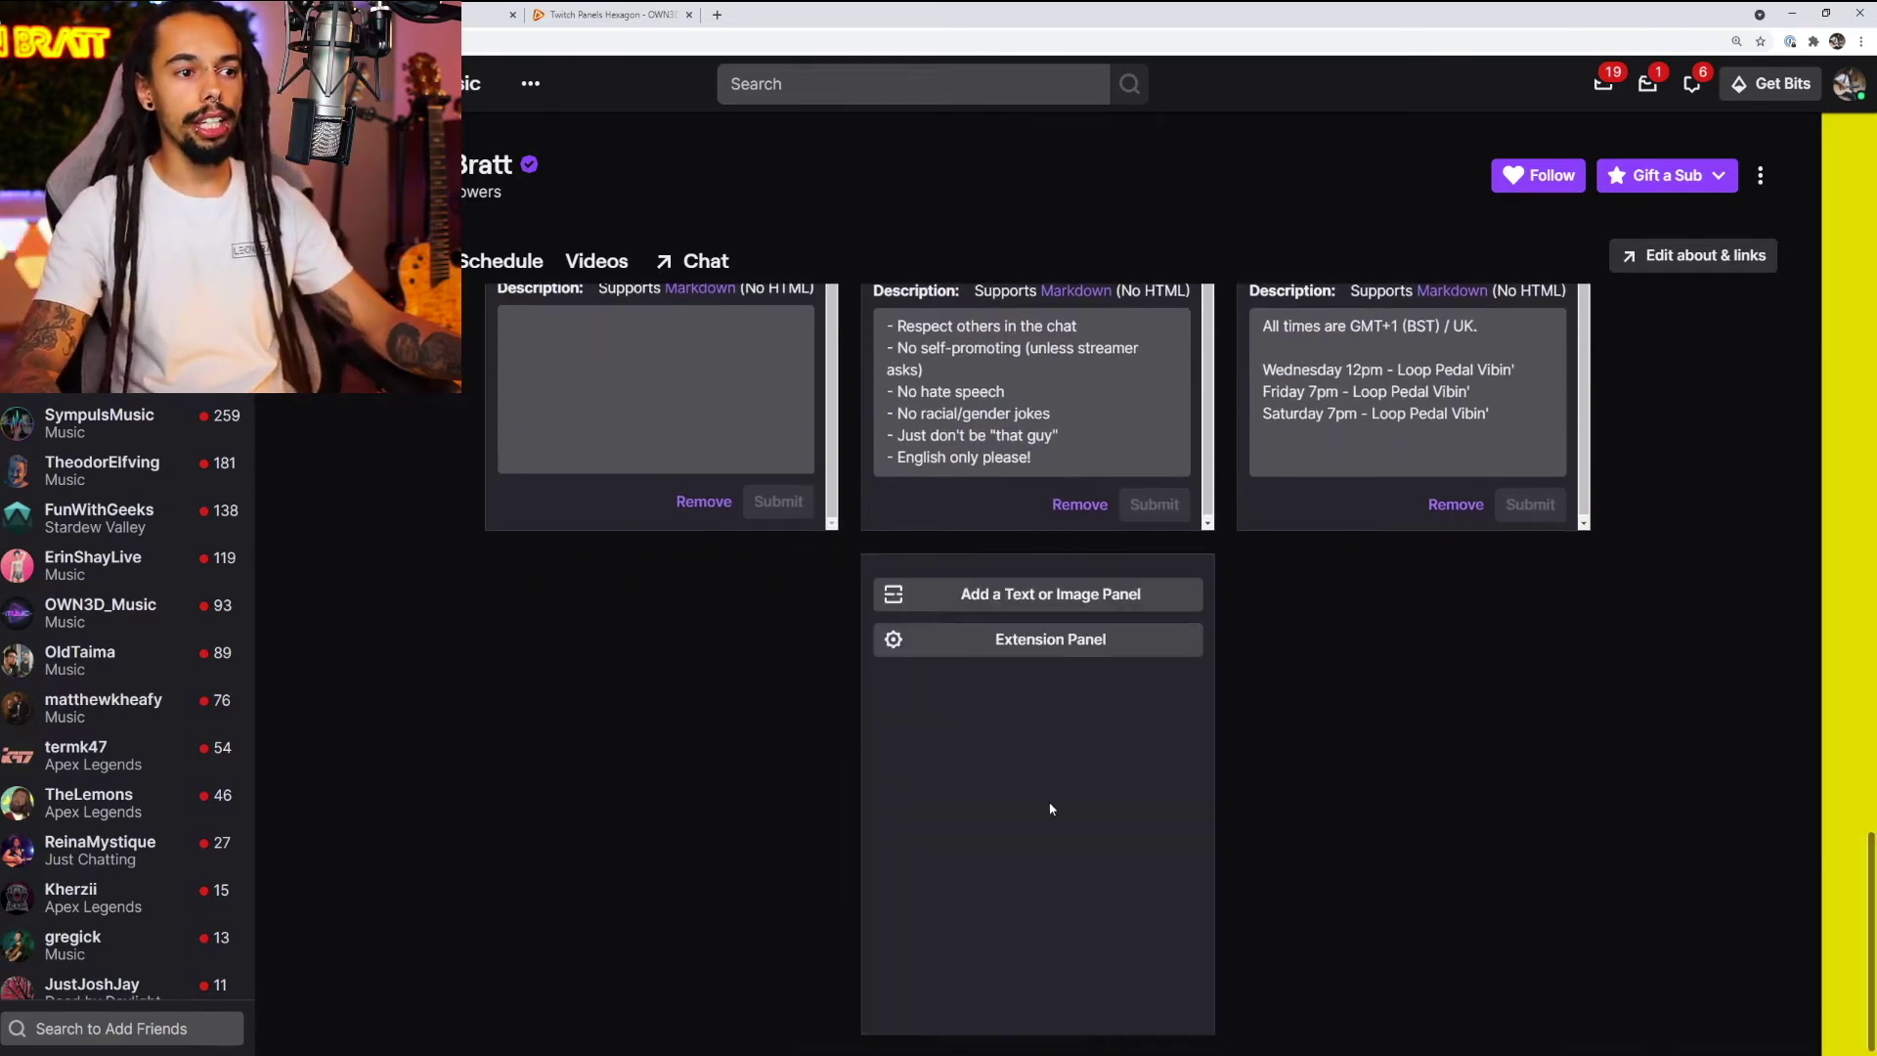
click(1056, 641)
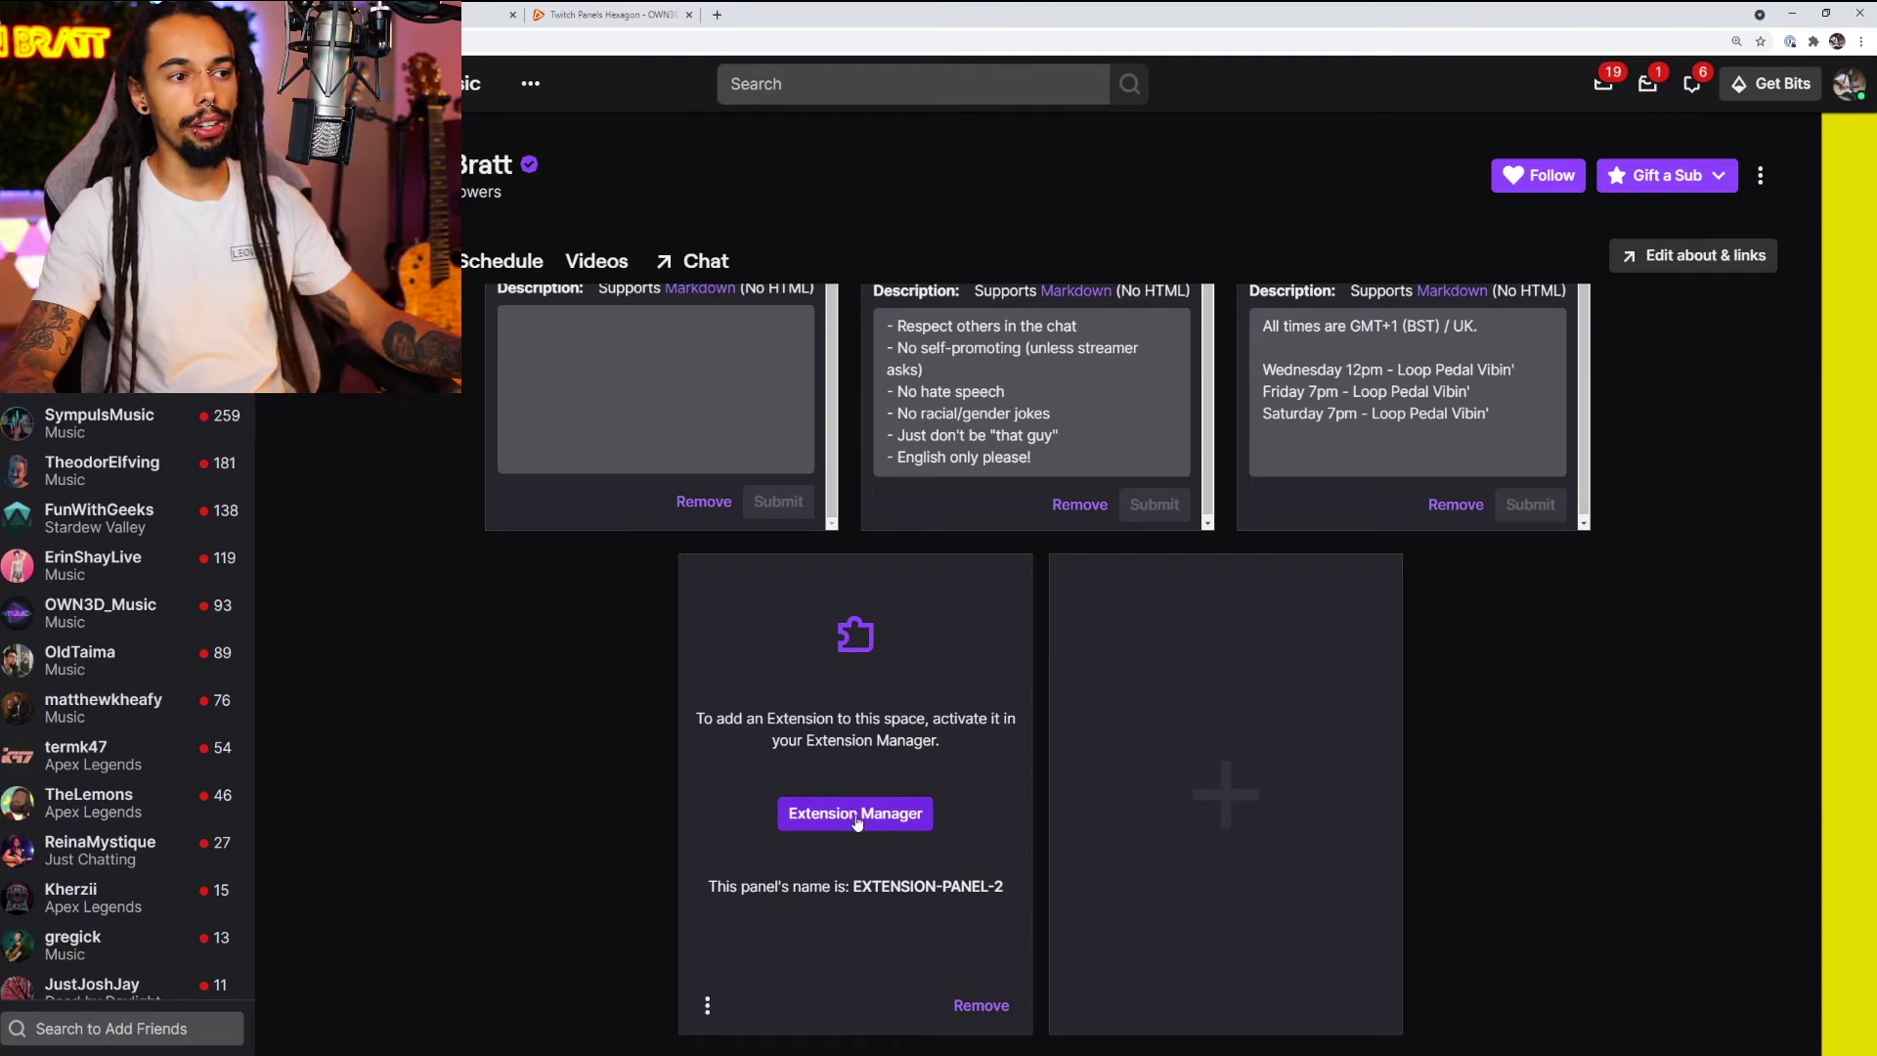
Step: Open the Extension Manager and activate the installed Streamlabs Leaderboard extension as Panel 2
click(870, 817)
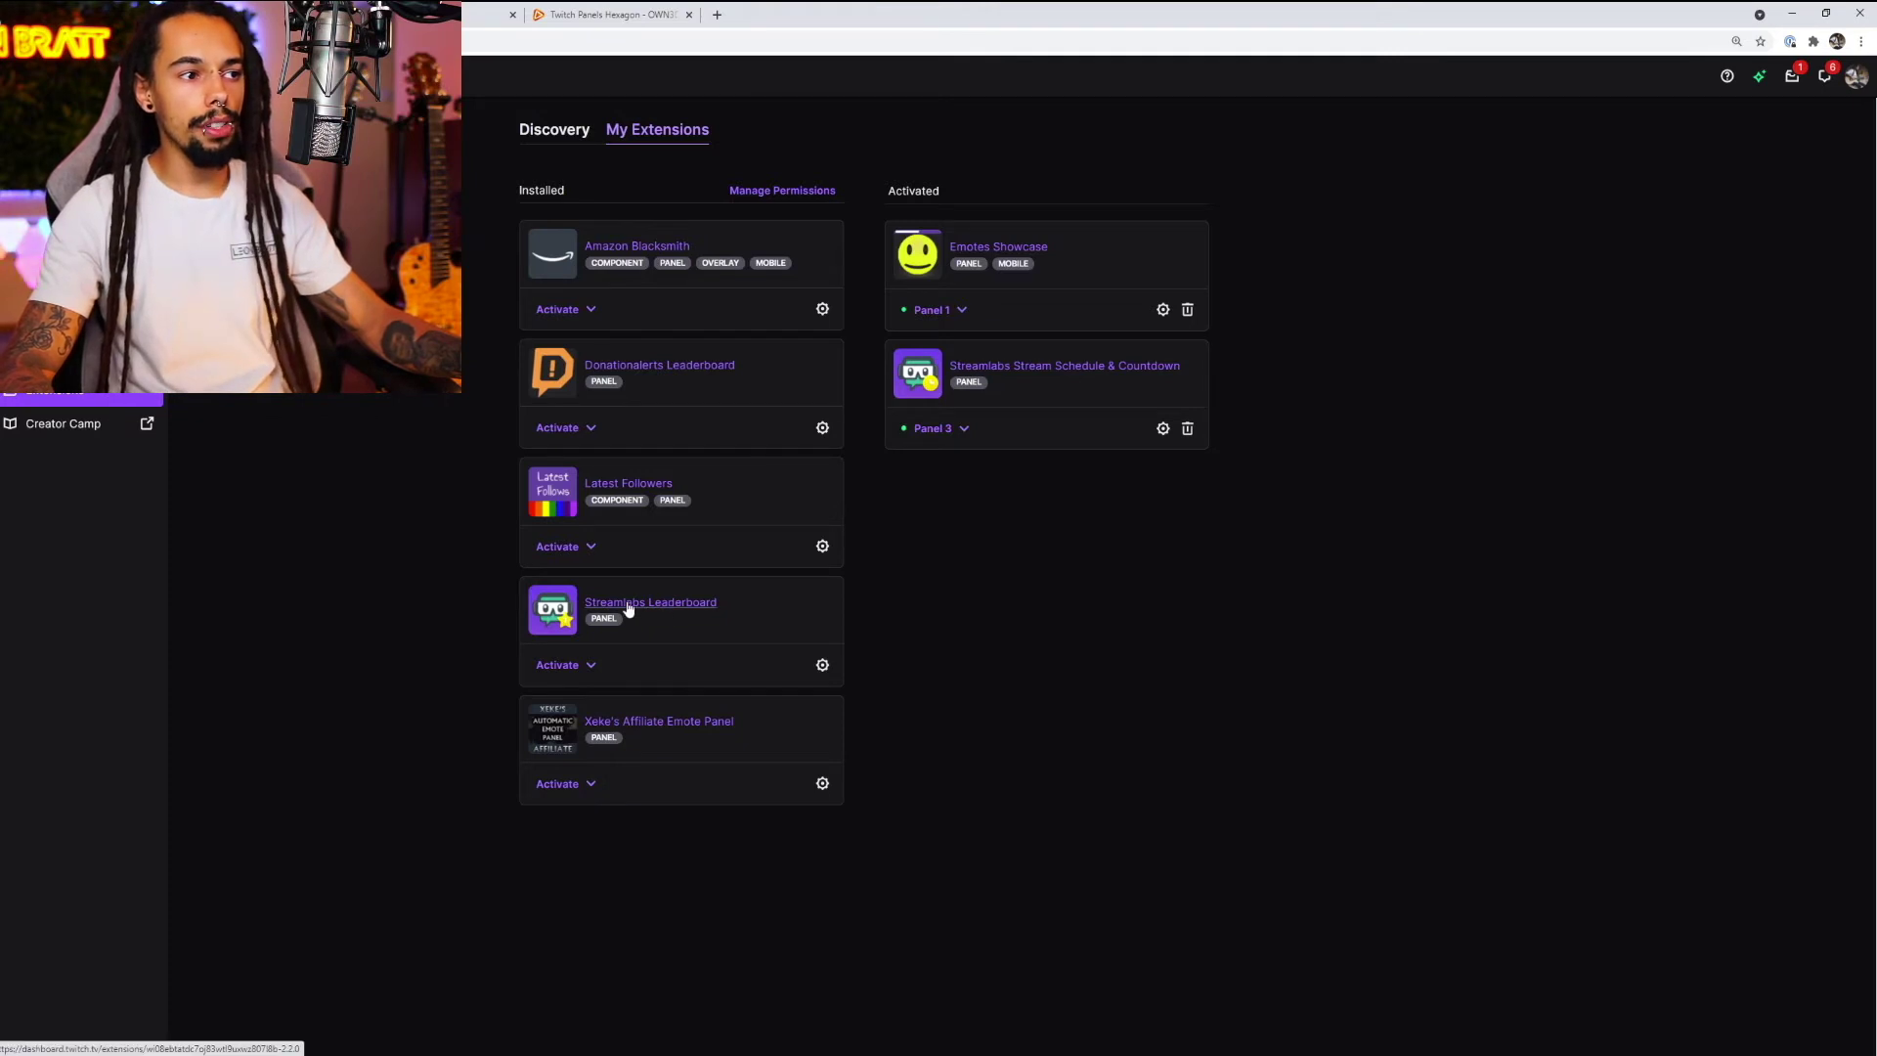
click(586, 665)
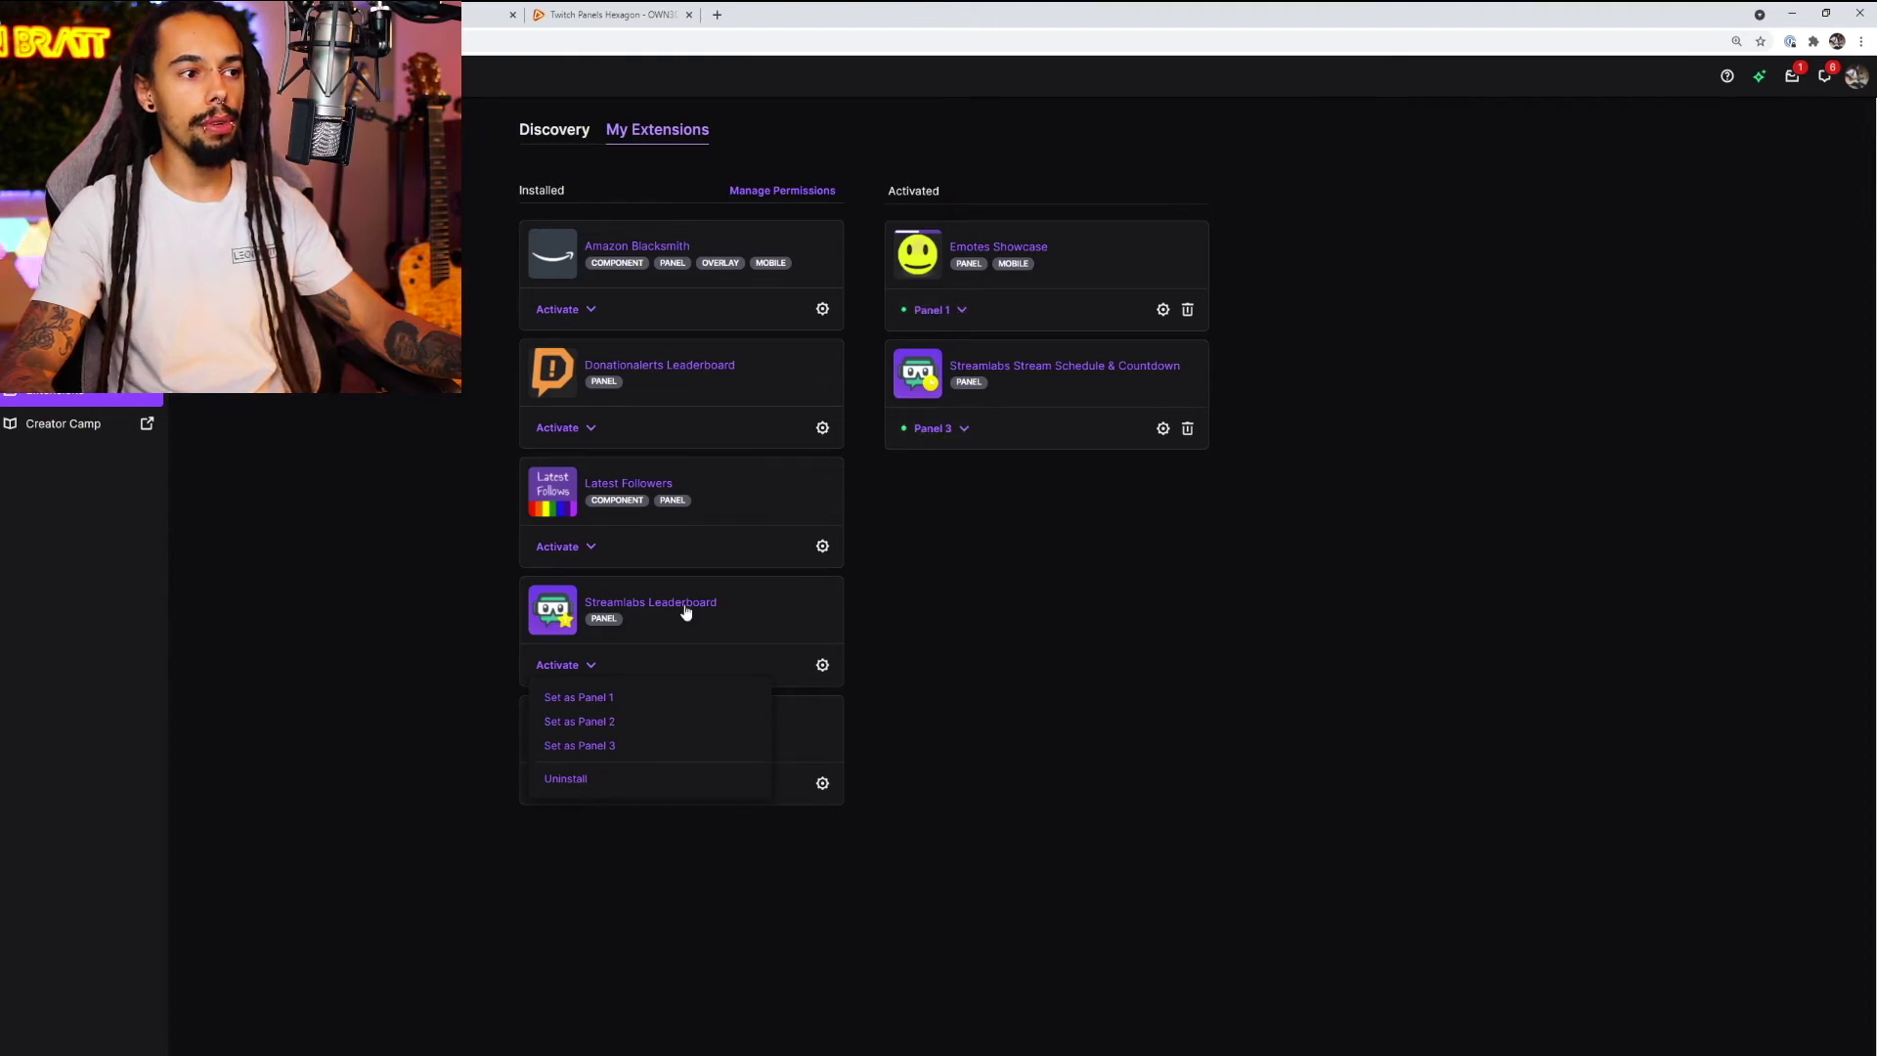
click(604, 722)
click(934, 599)
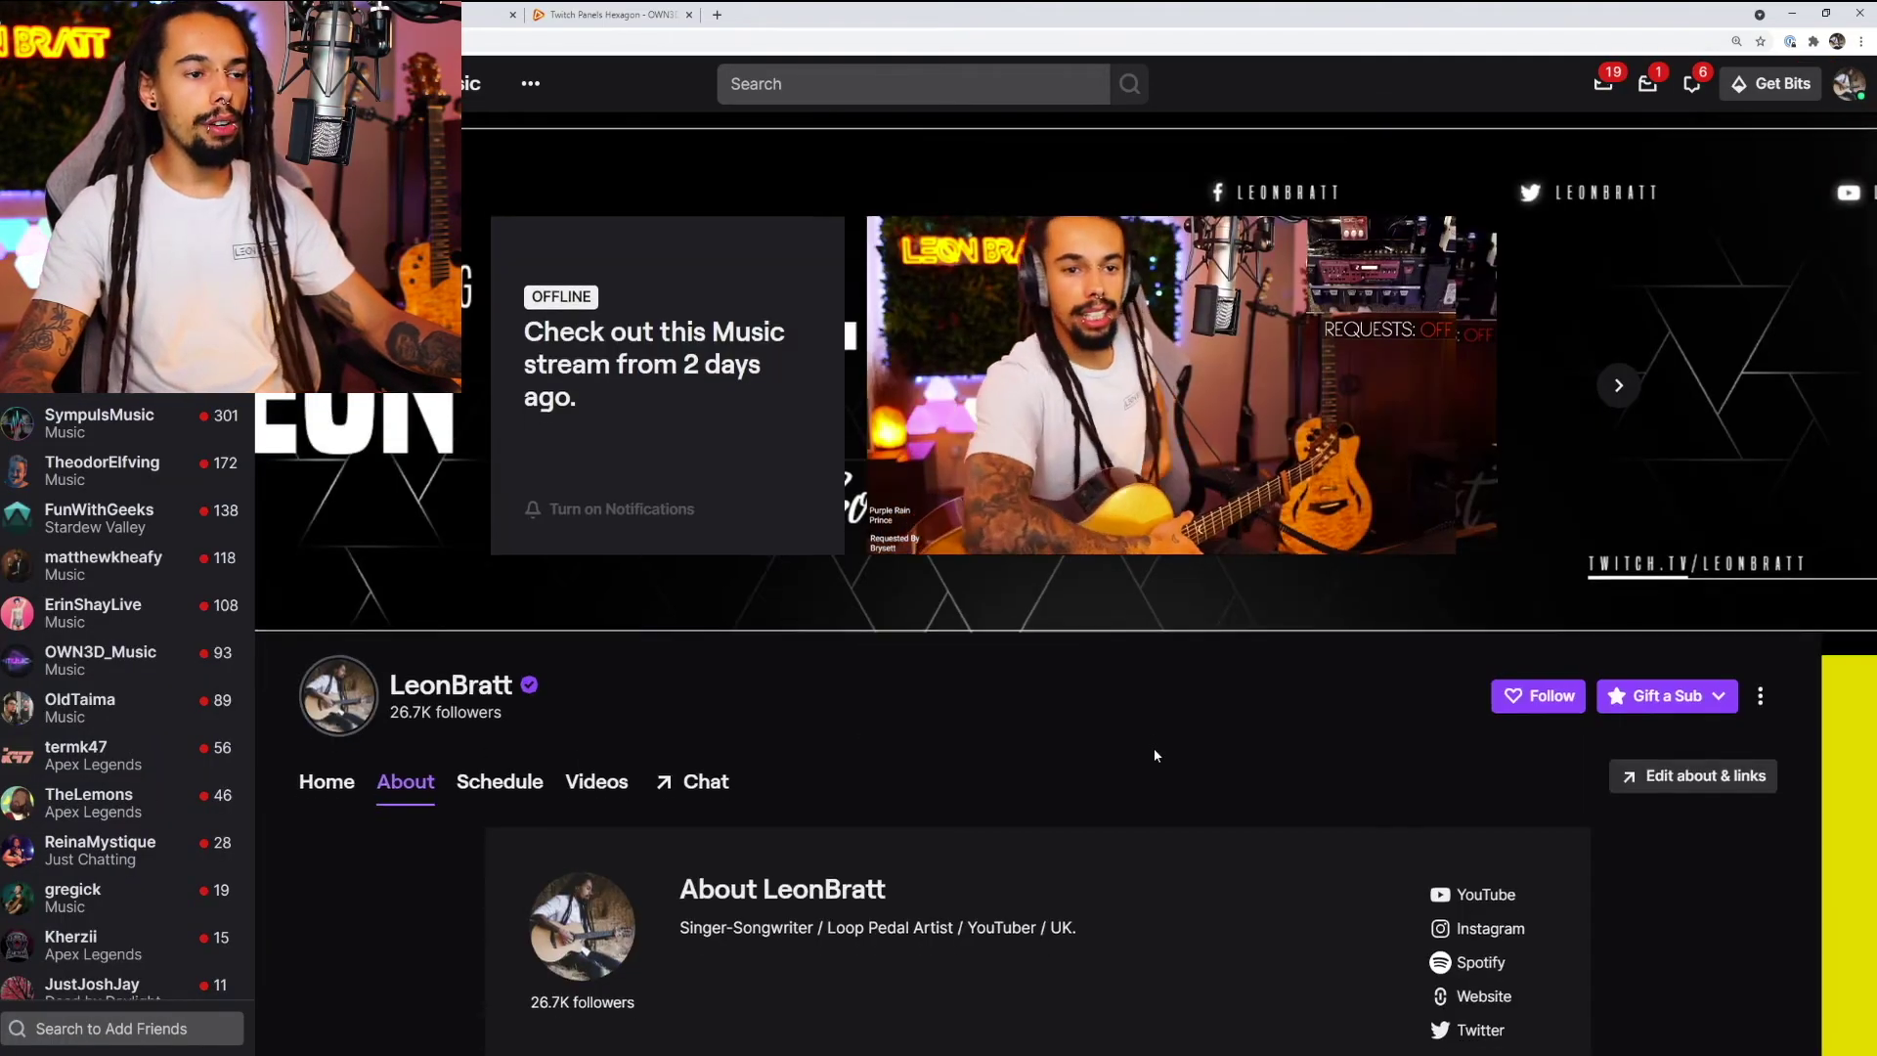
Step: Check where the Streamlabs Leaderboard sits among the panels on the published About page
scroll(1154, 748, down, 8)
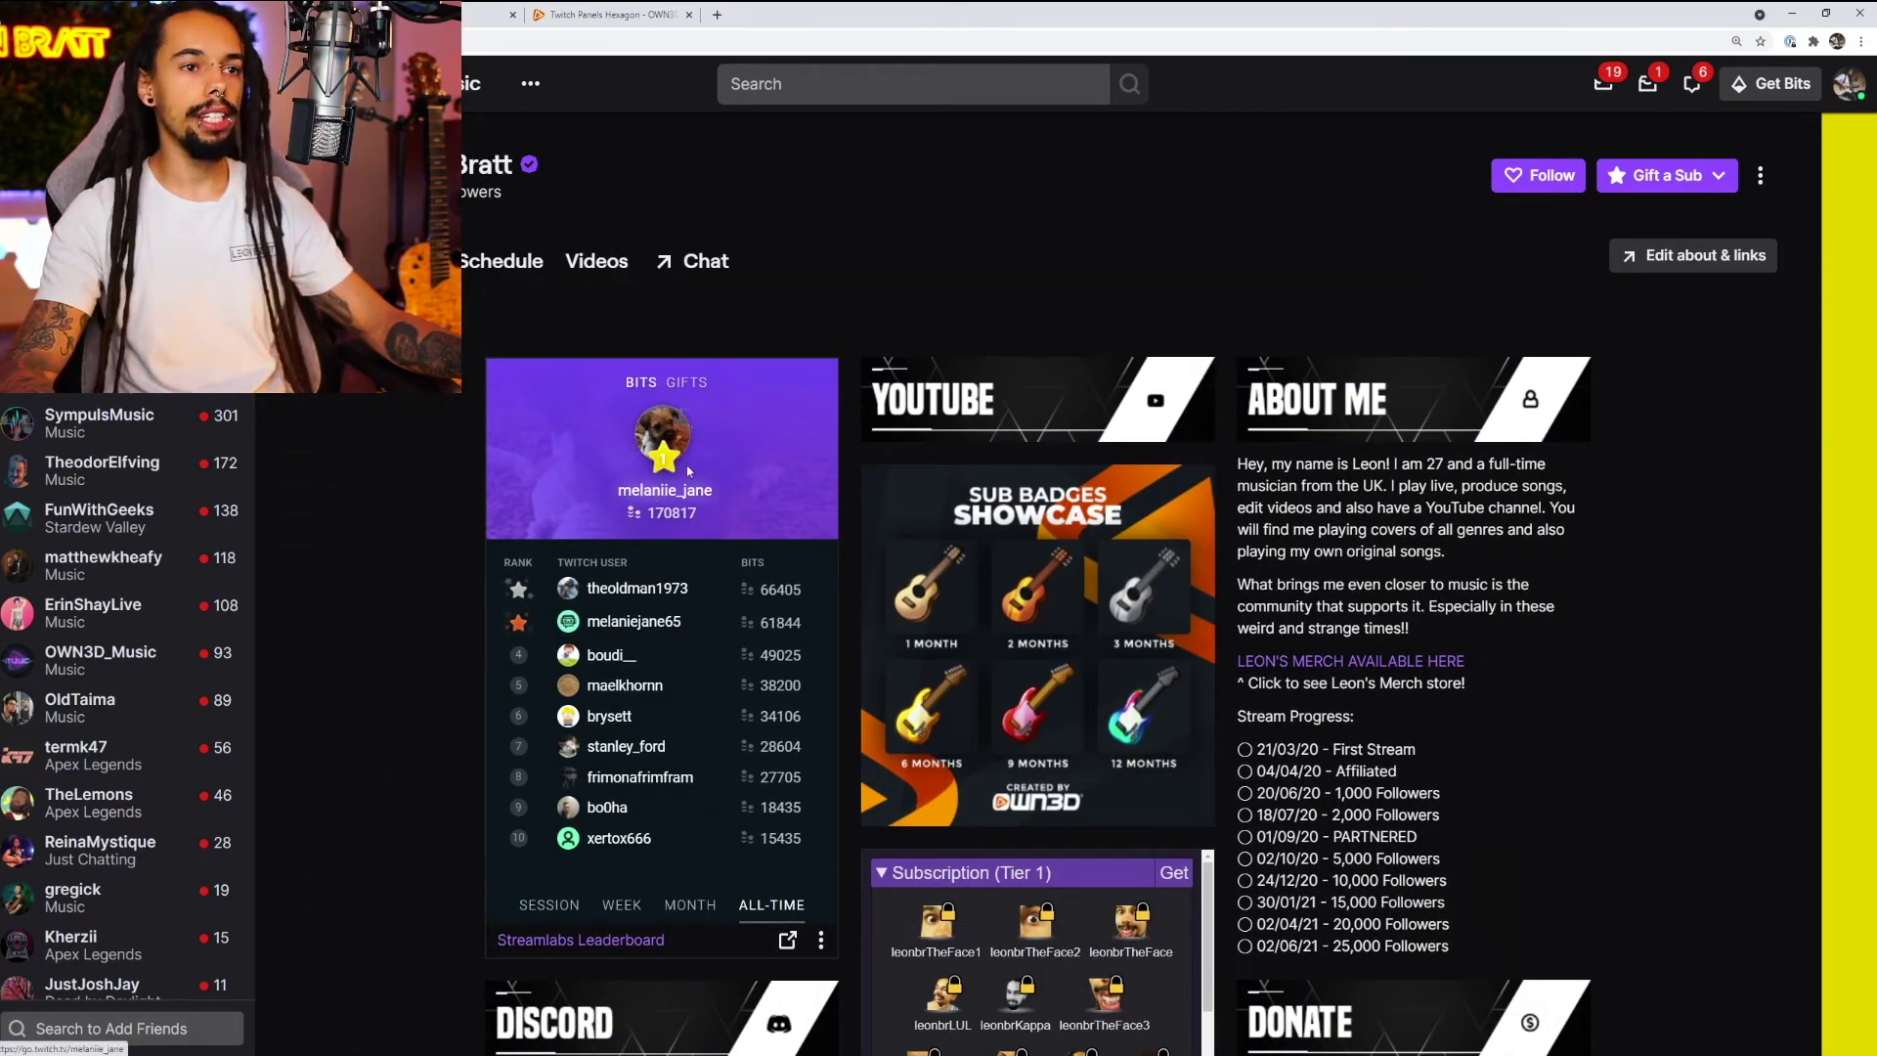
scroll(762, 548, down, 2)
scroll(849, 628, up, 5)
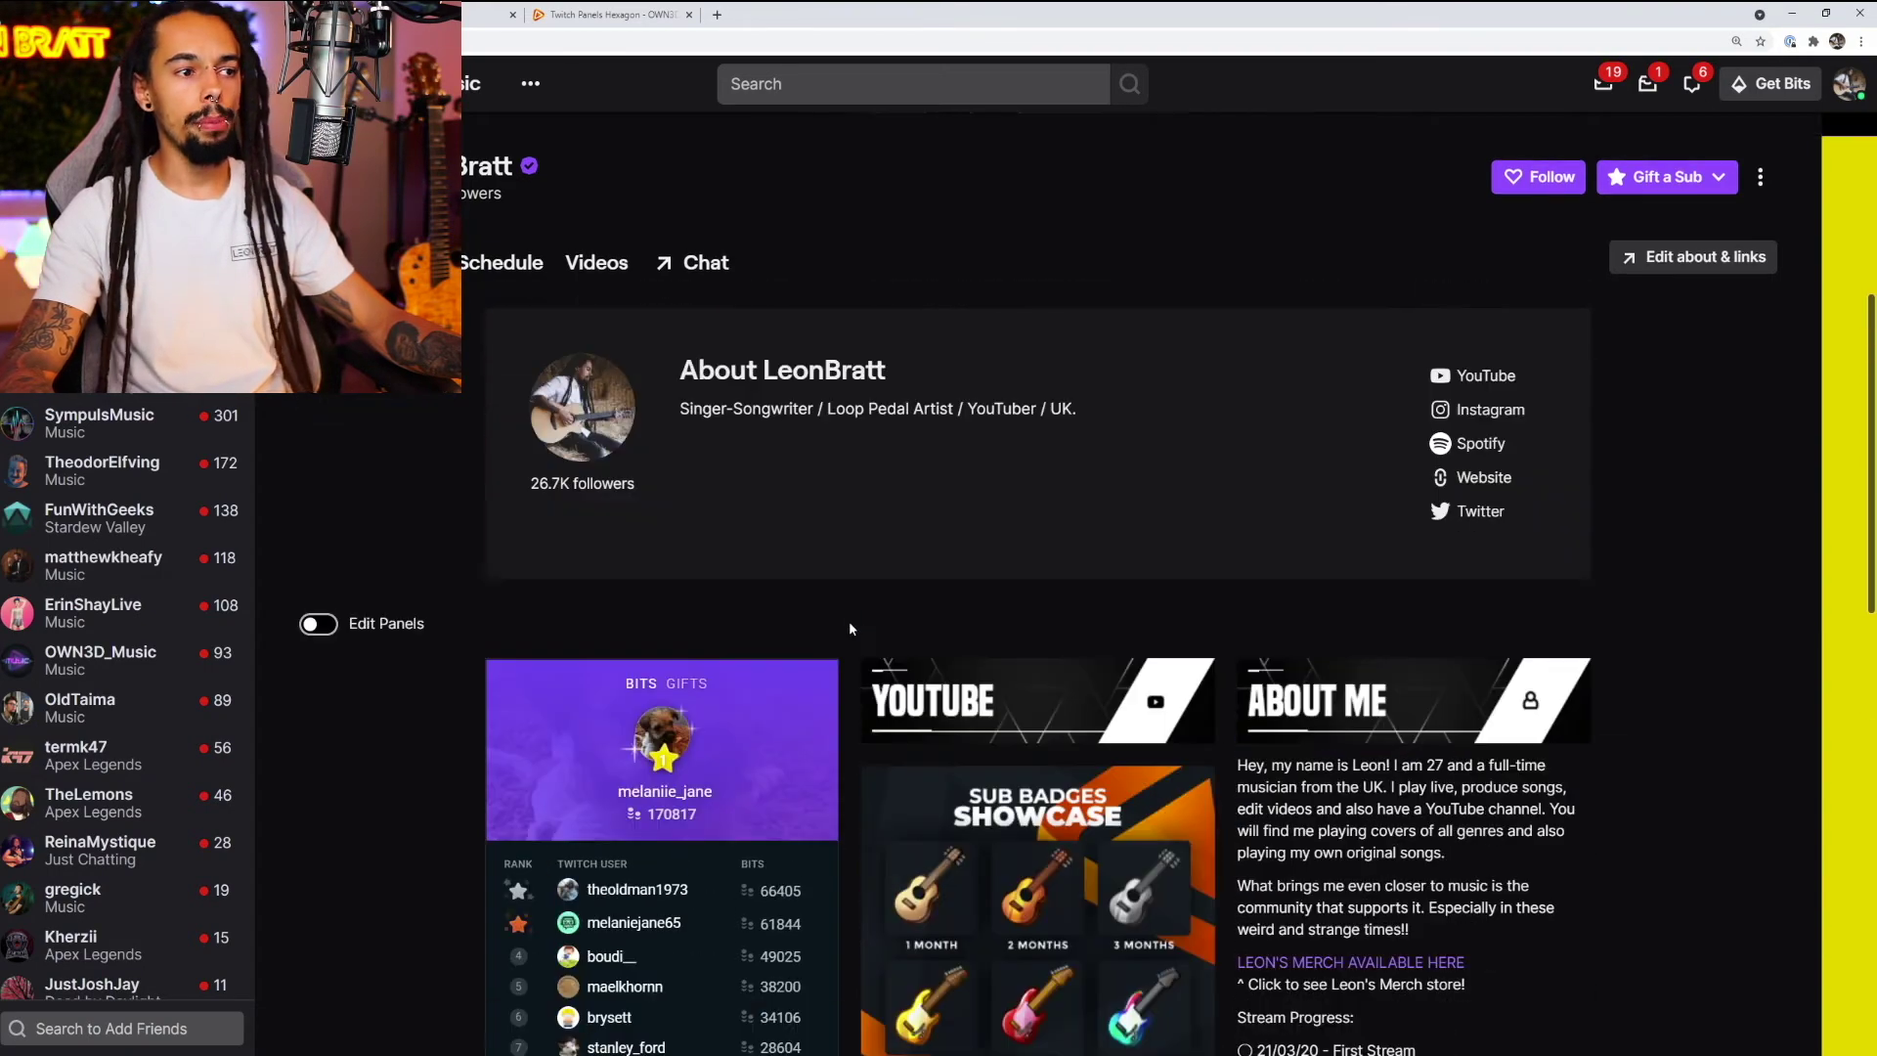
scroll(849, 628, down, 2)
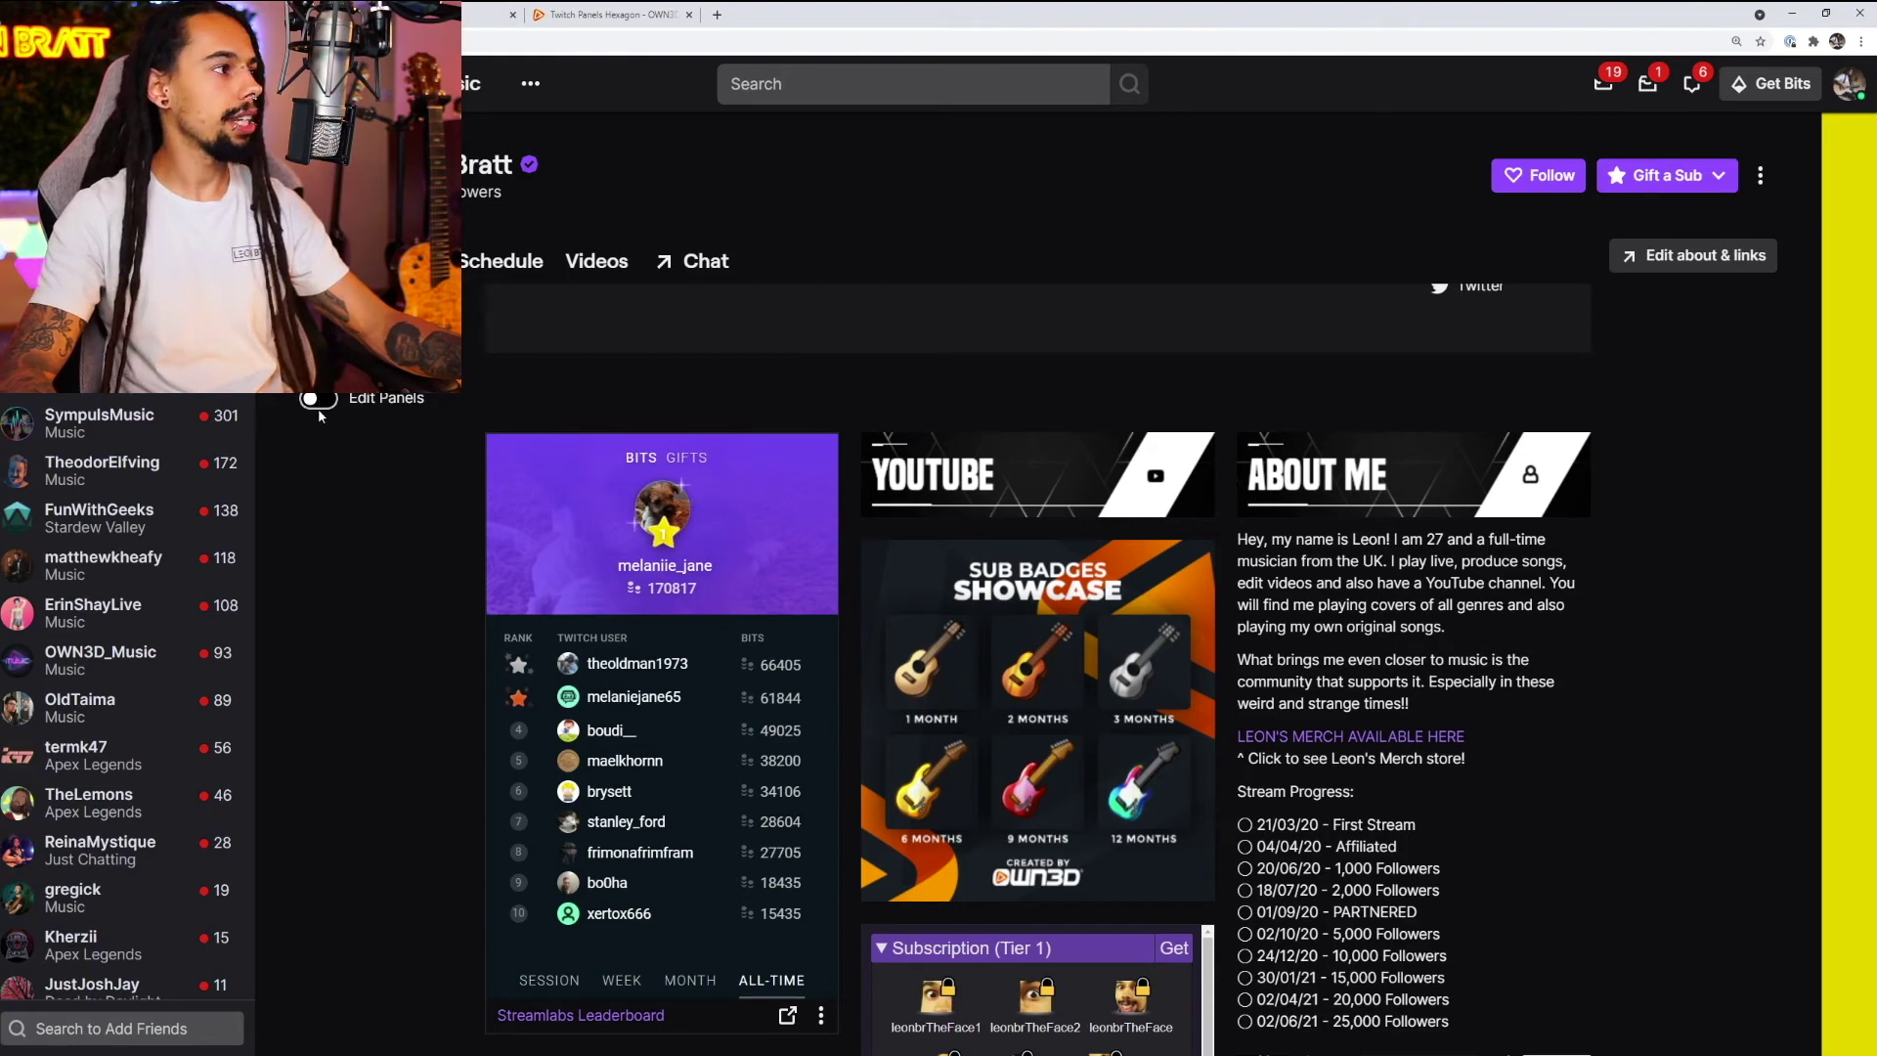
Step: Turn on panel editing and move the Streamlabs Leaderboard panel to third place in the first row, after About Me
scroll(320, 415, up, 2)
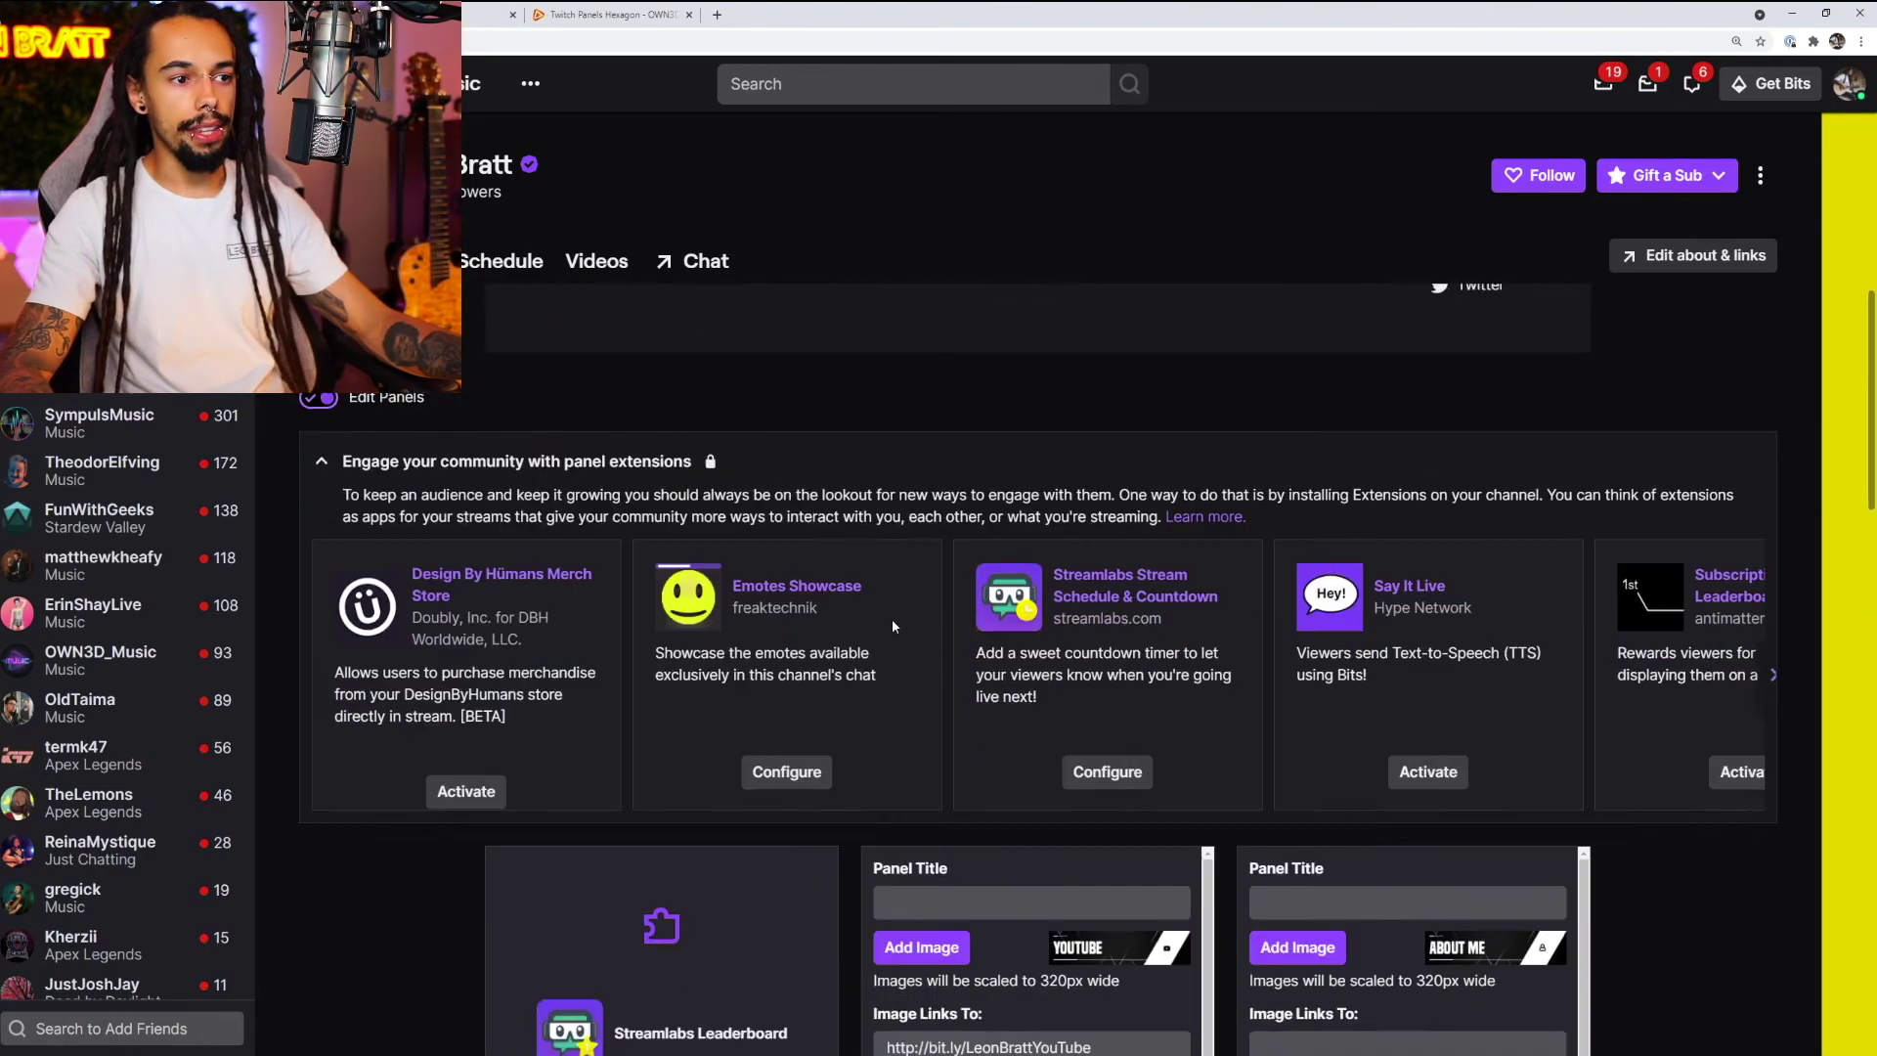
scroll(880, 626, down, 2)
drag(836, 696, 1382, 706)
scroll(1662, 749, down, 2)
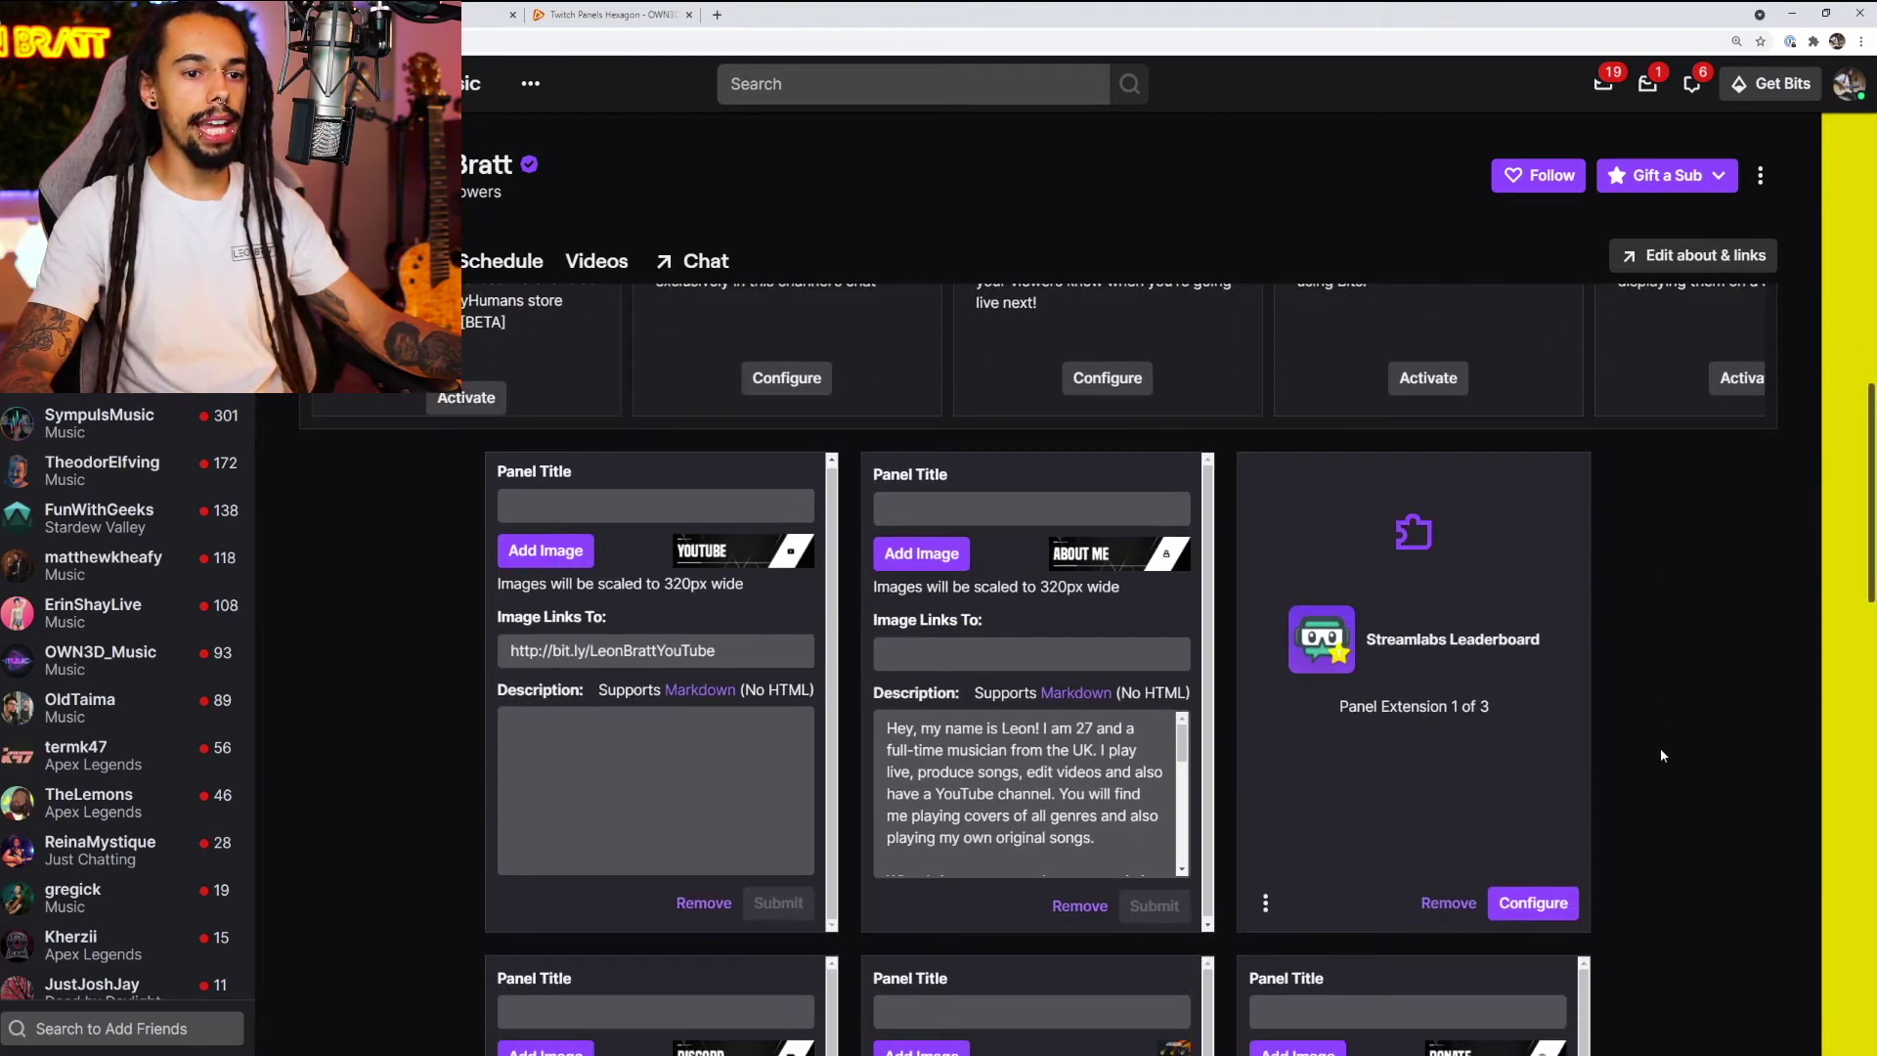
Step: Turn off panel editing and review the published arrangement of the YouTube, About Me and leaderboard panels
scroll(1660, 747, up, 5)
click(320, 456)
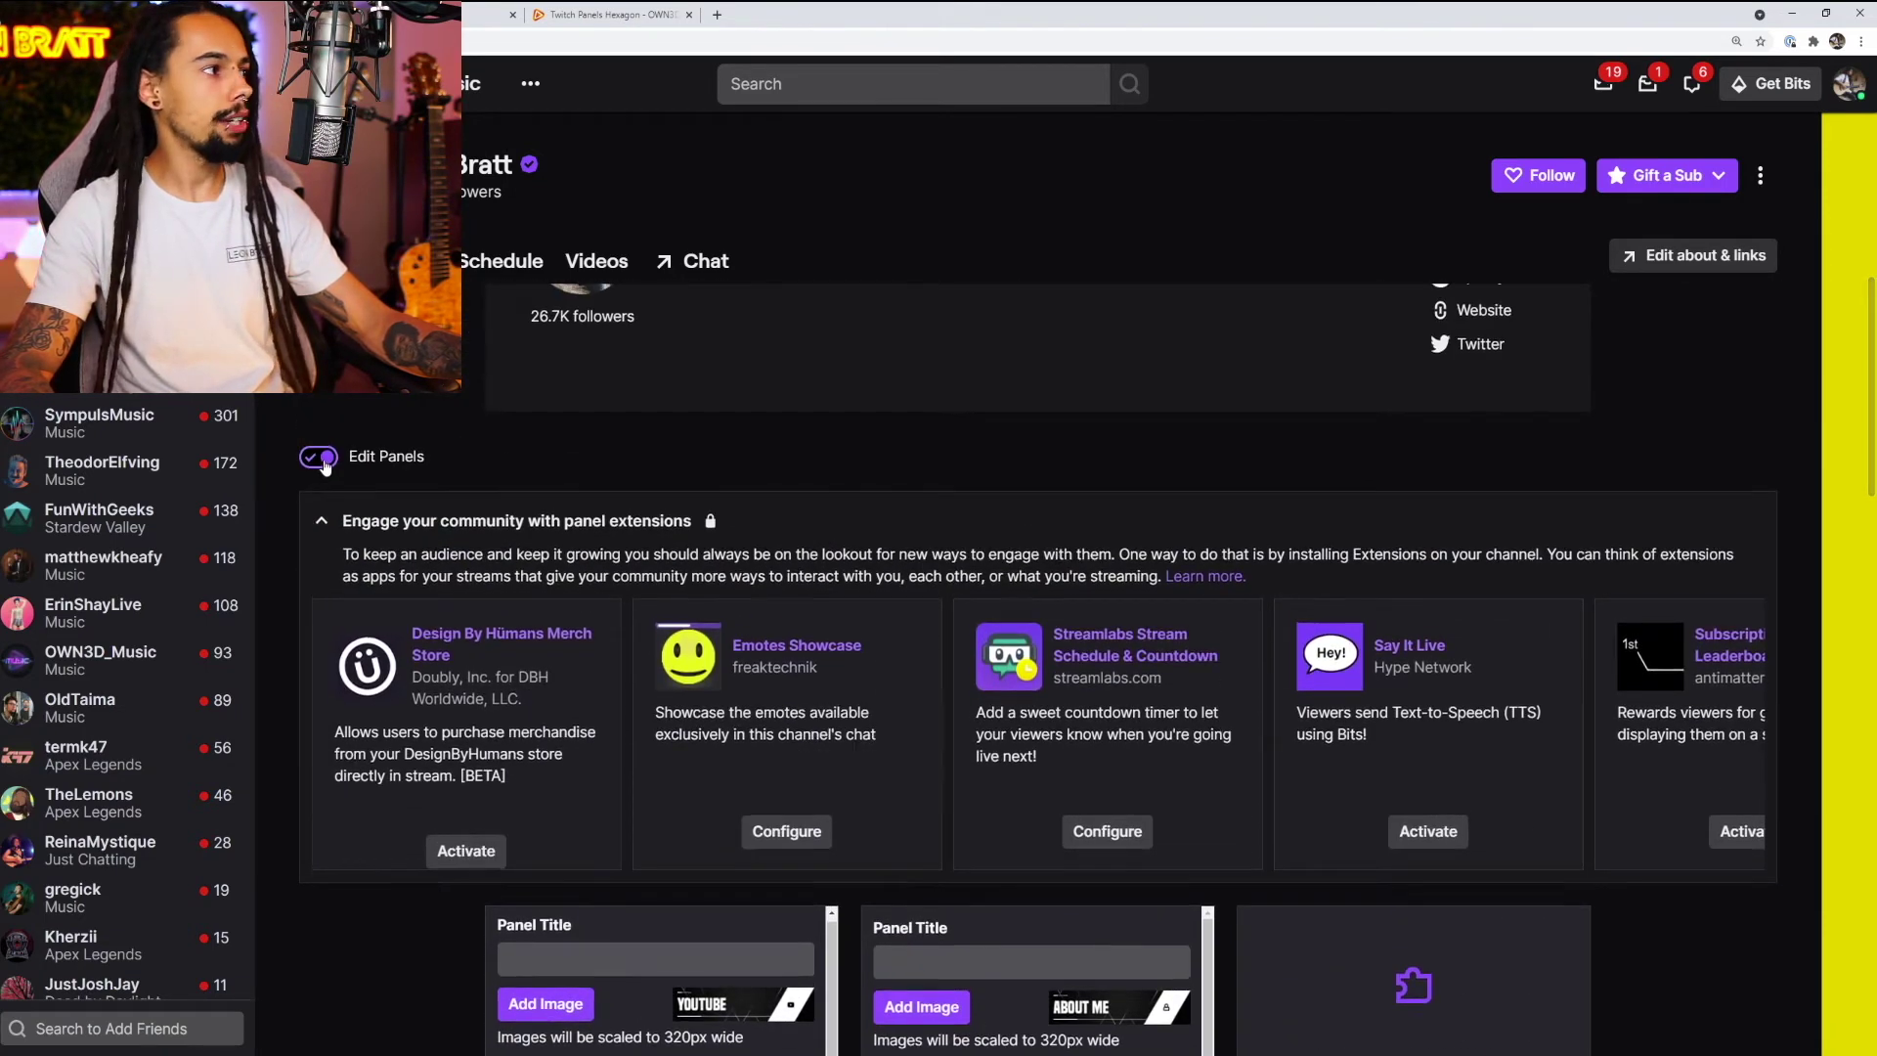
scroll(685, 489, up, 2)
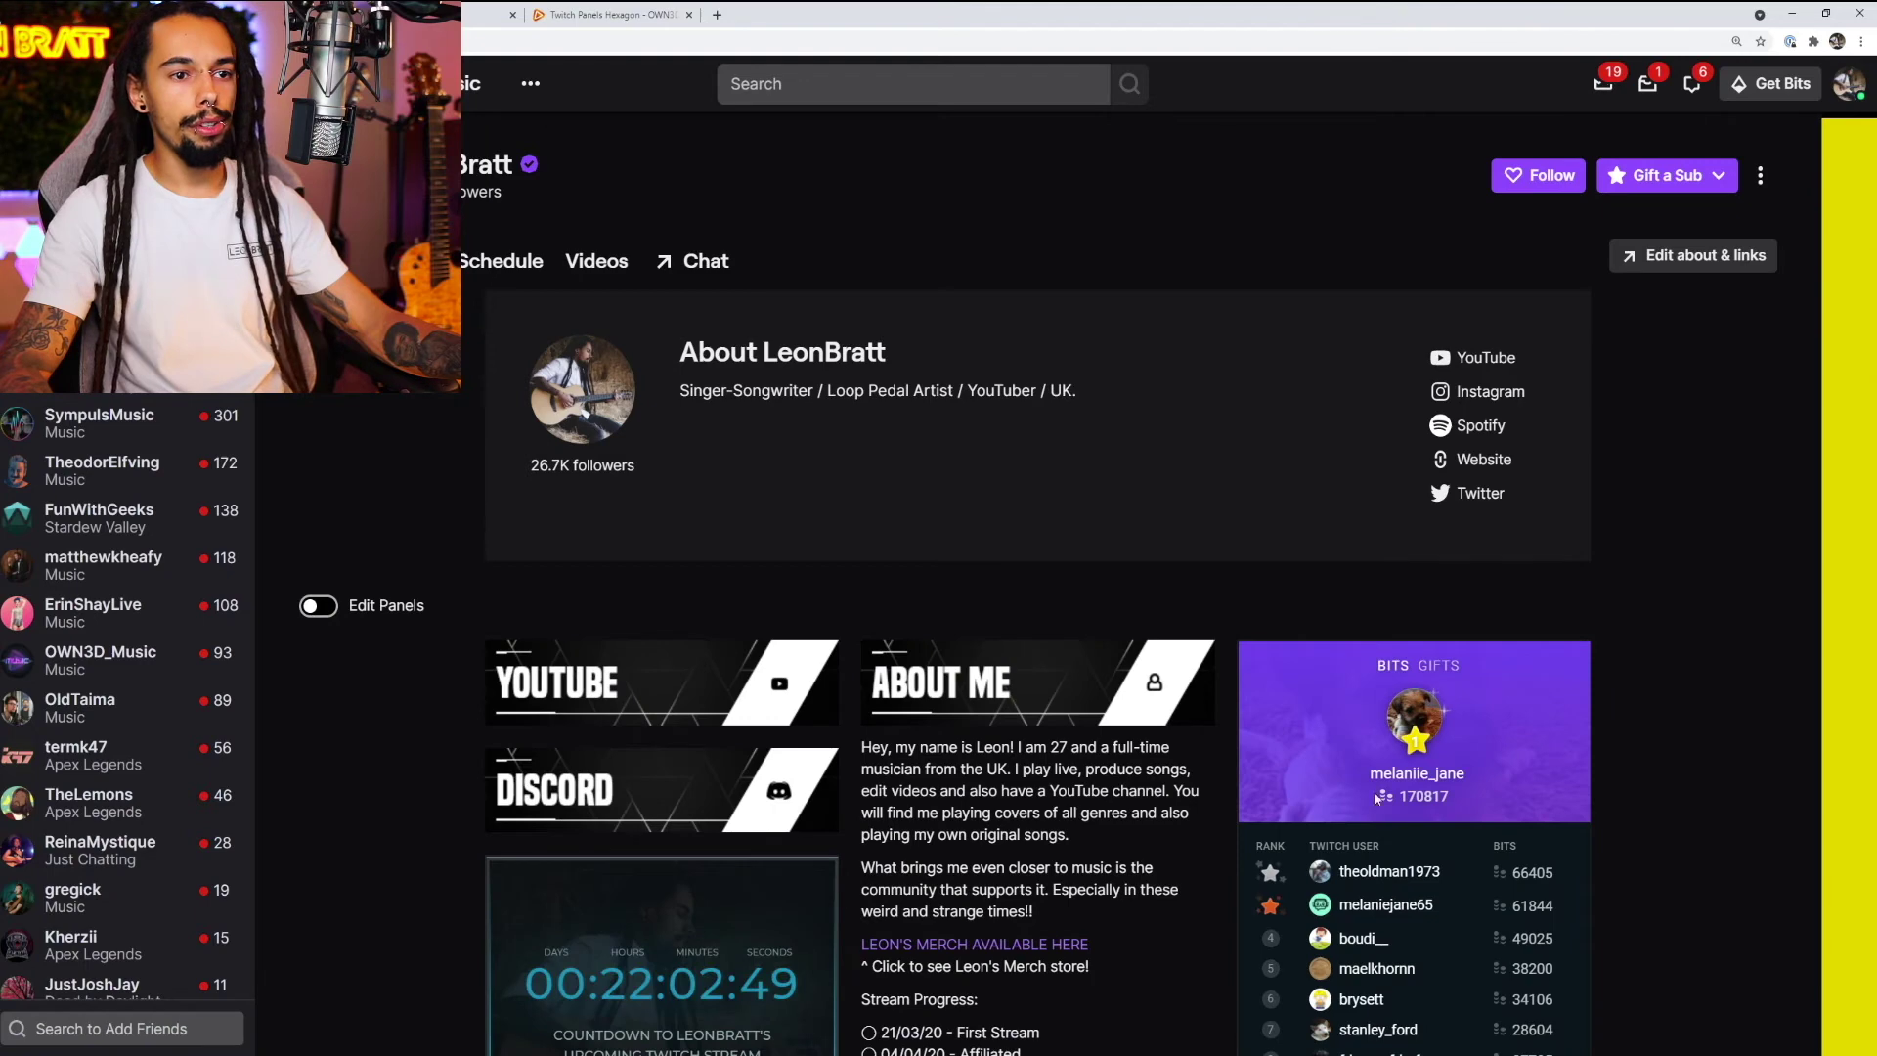
scroll(1374, 790, down, 2)
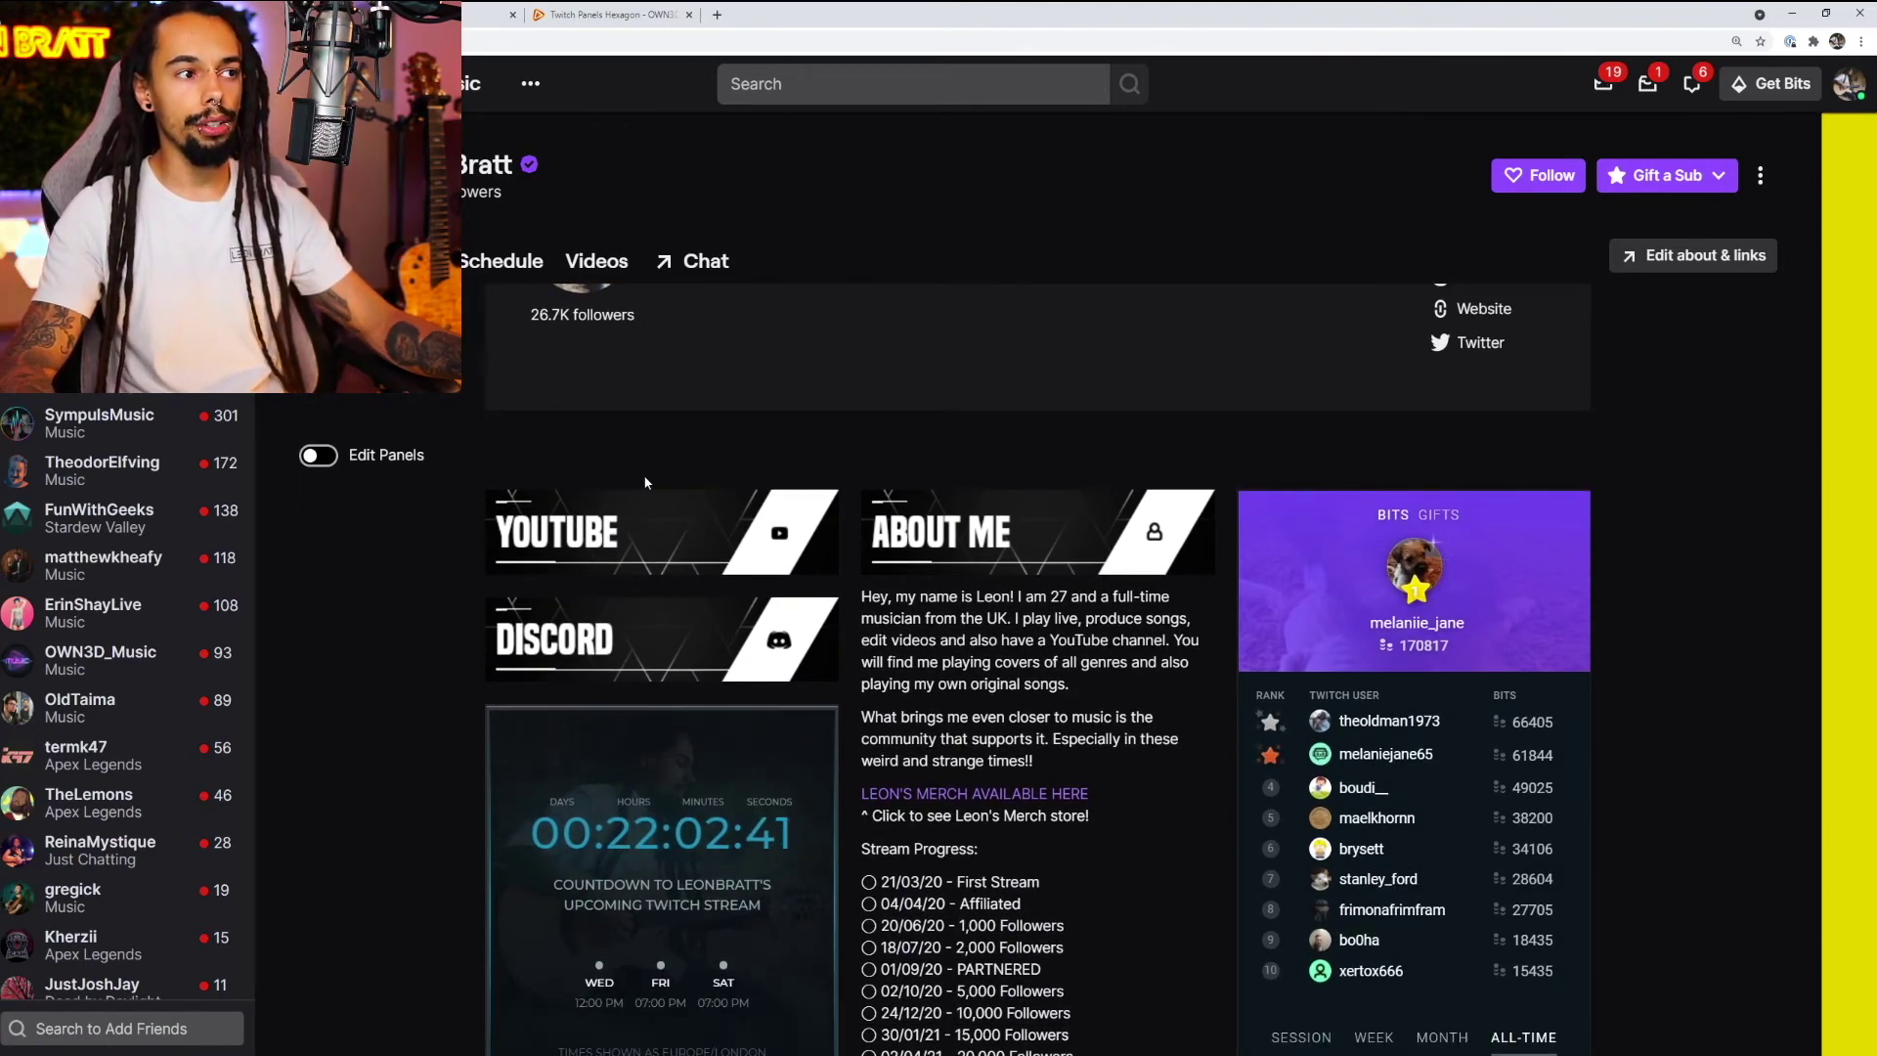
scroll(1409, 404, down, 2)
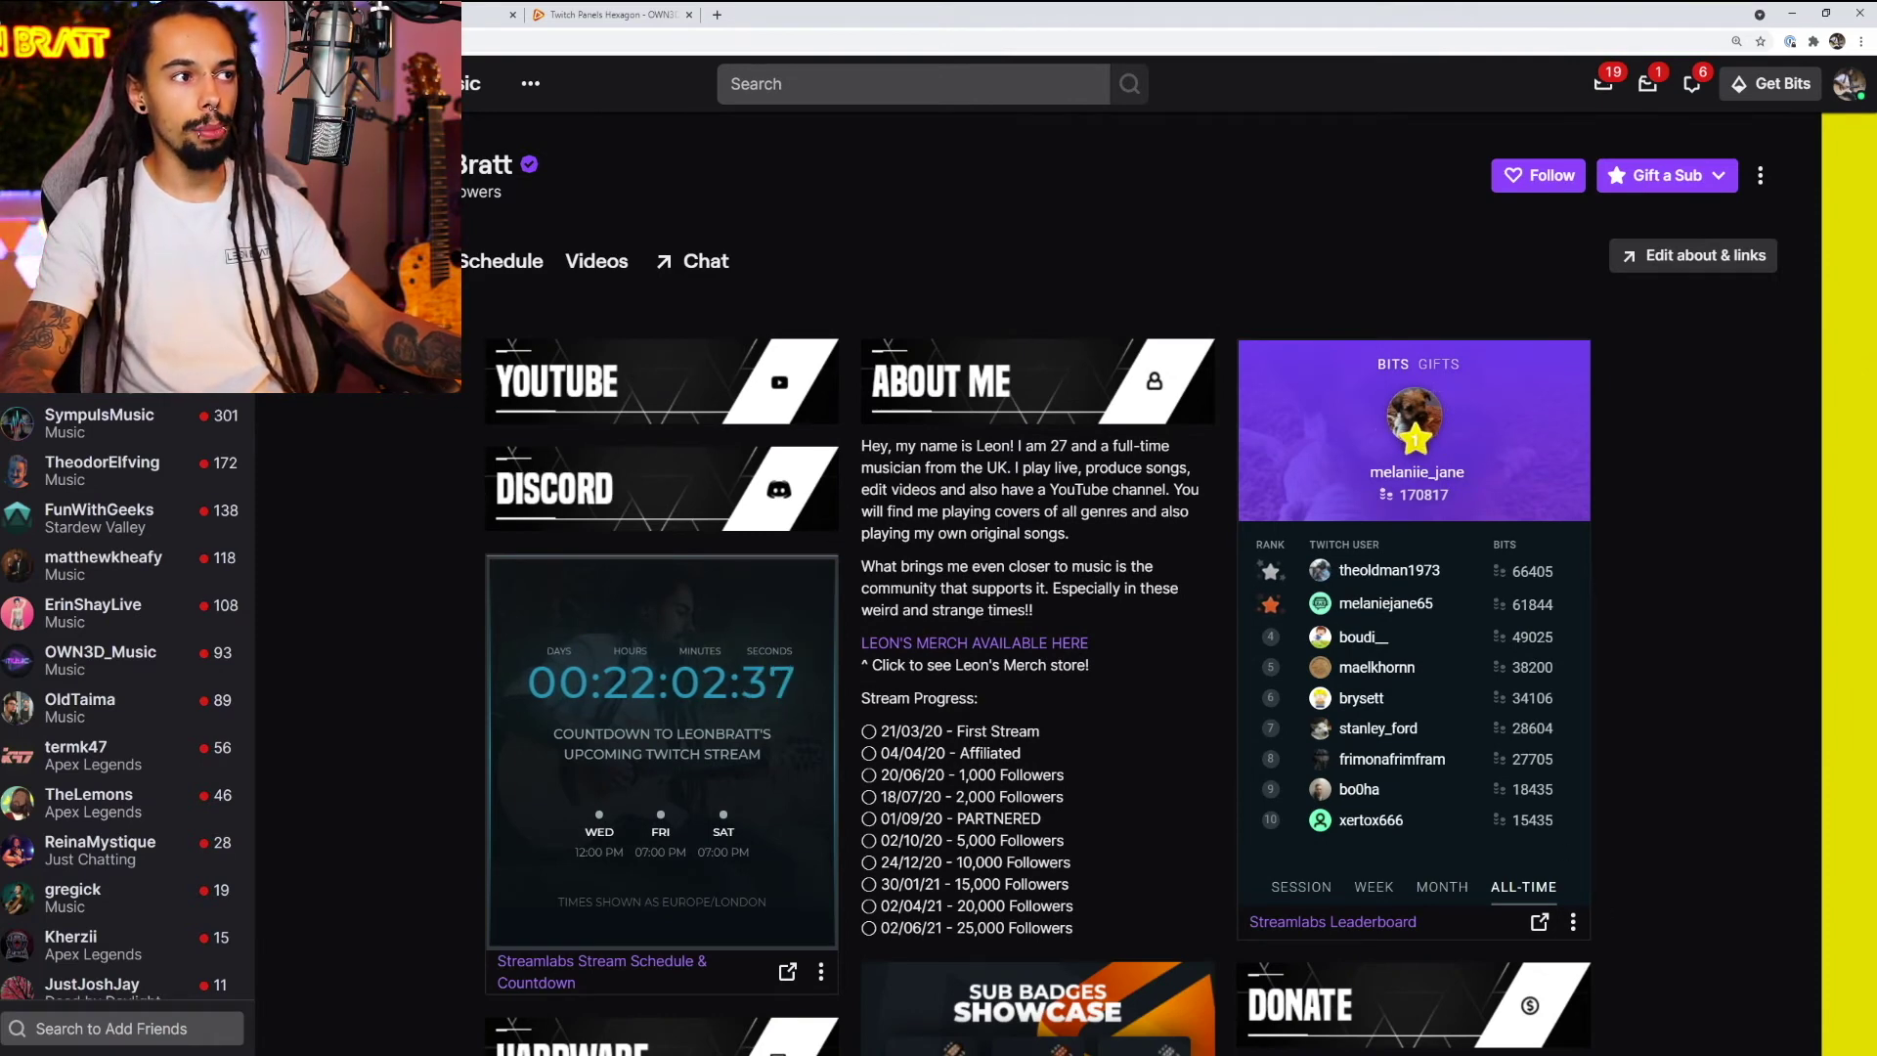
Step: Turn panel editing back on and move the Streamlabs Leaderboard to the end of the second row, after Donate
scroll(402, 352, up, 2)
click(317, 457)
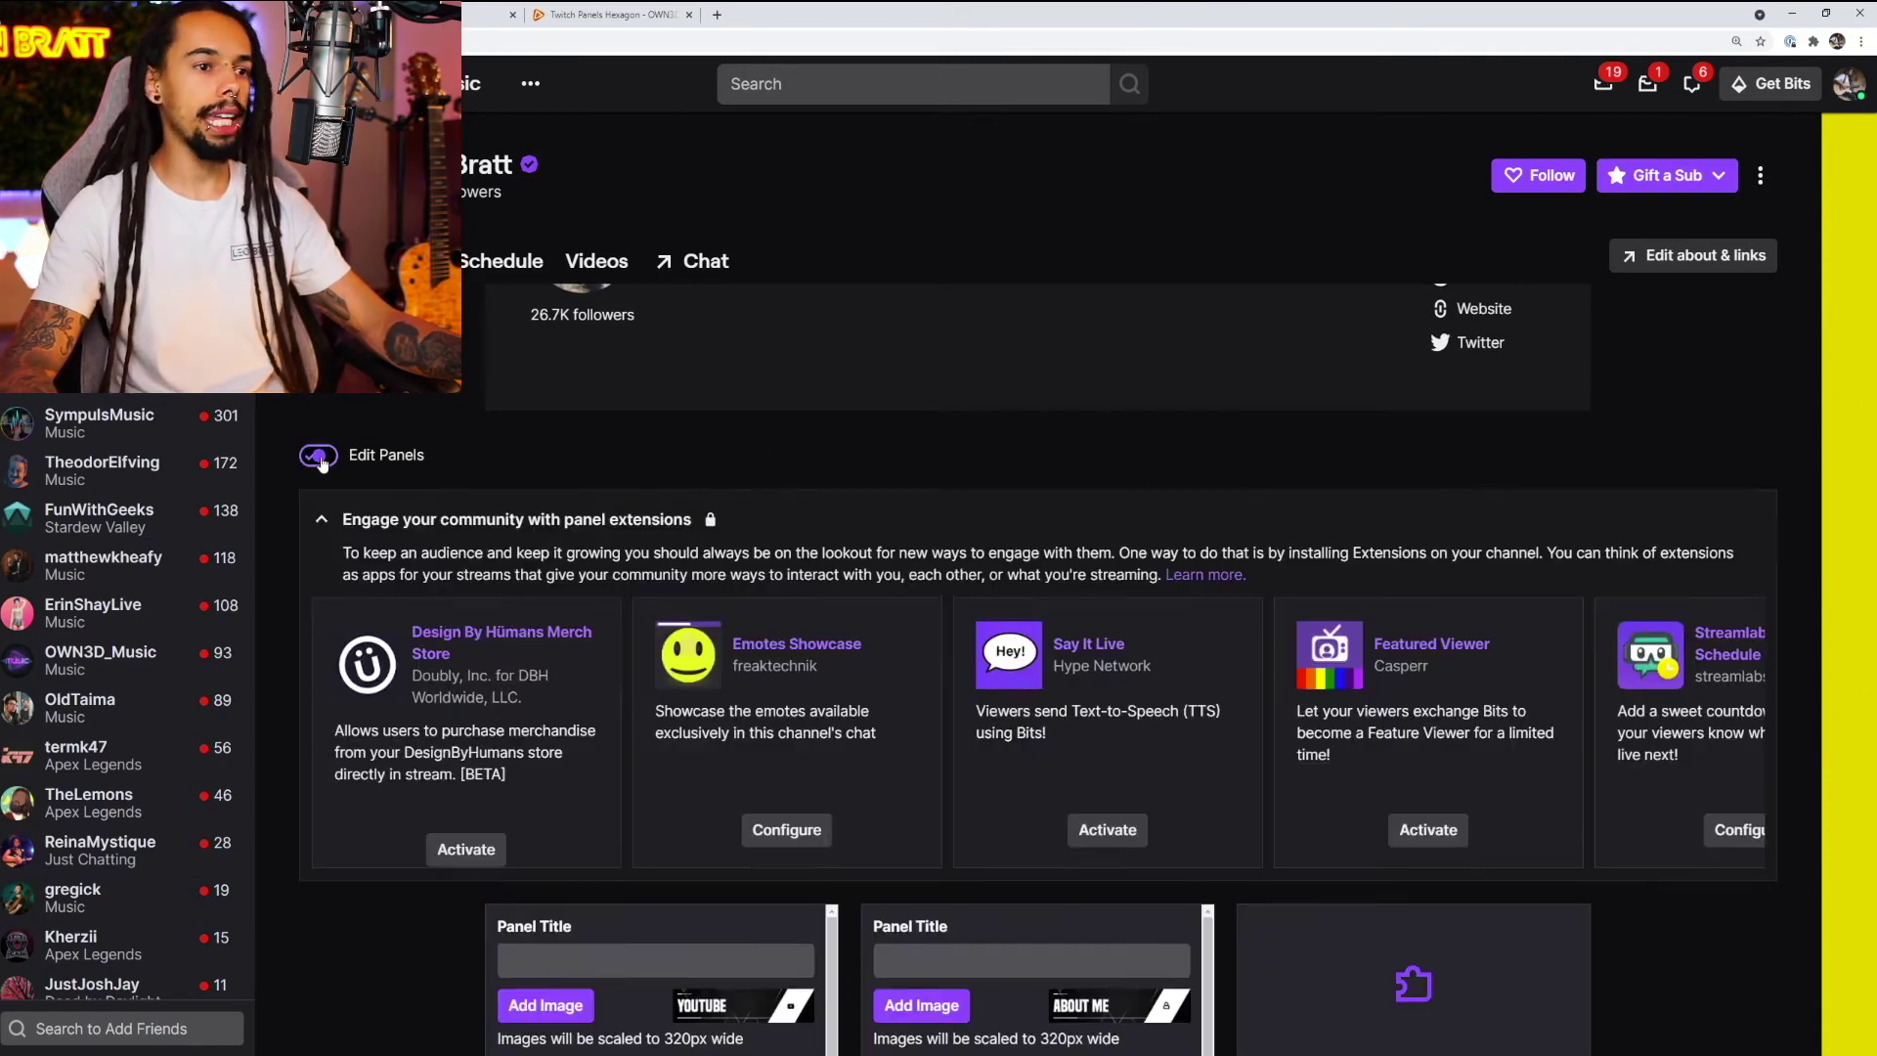
scroll(1235, 868, down, 9)
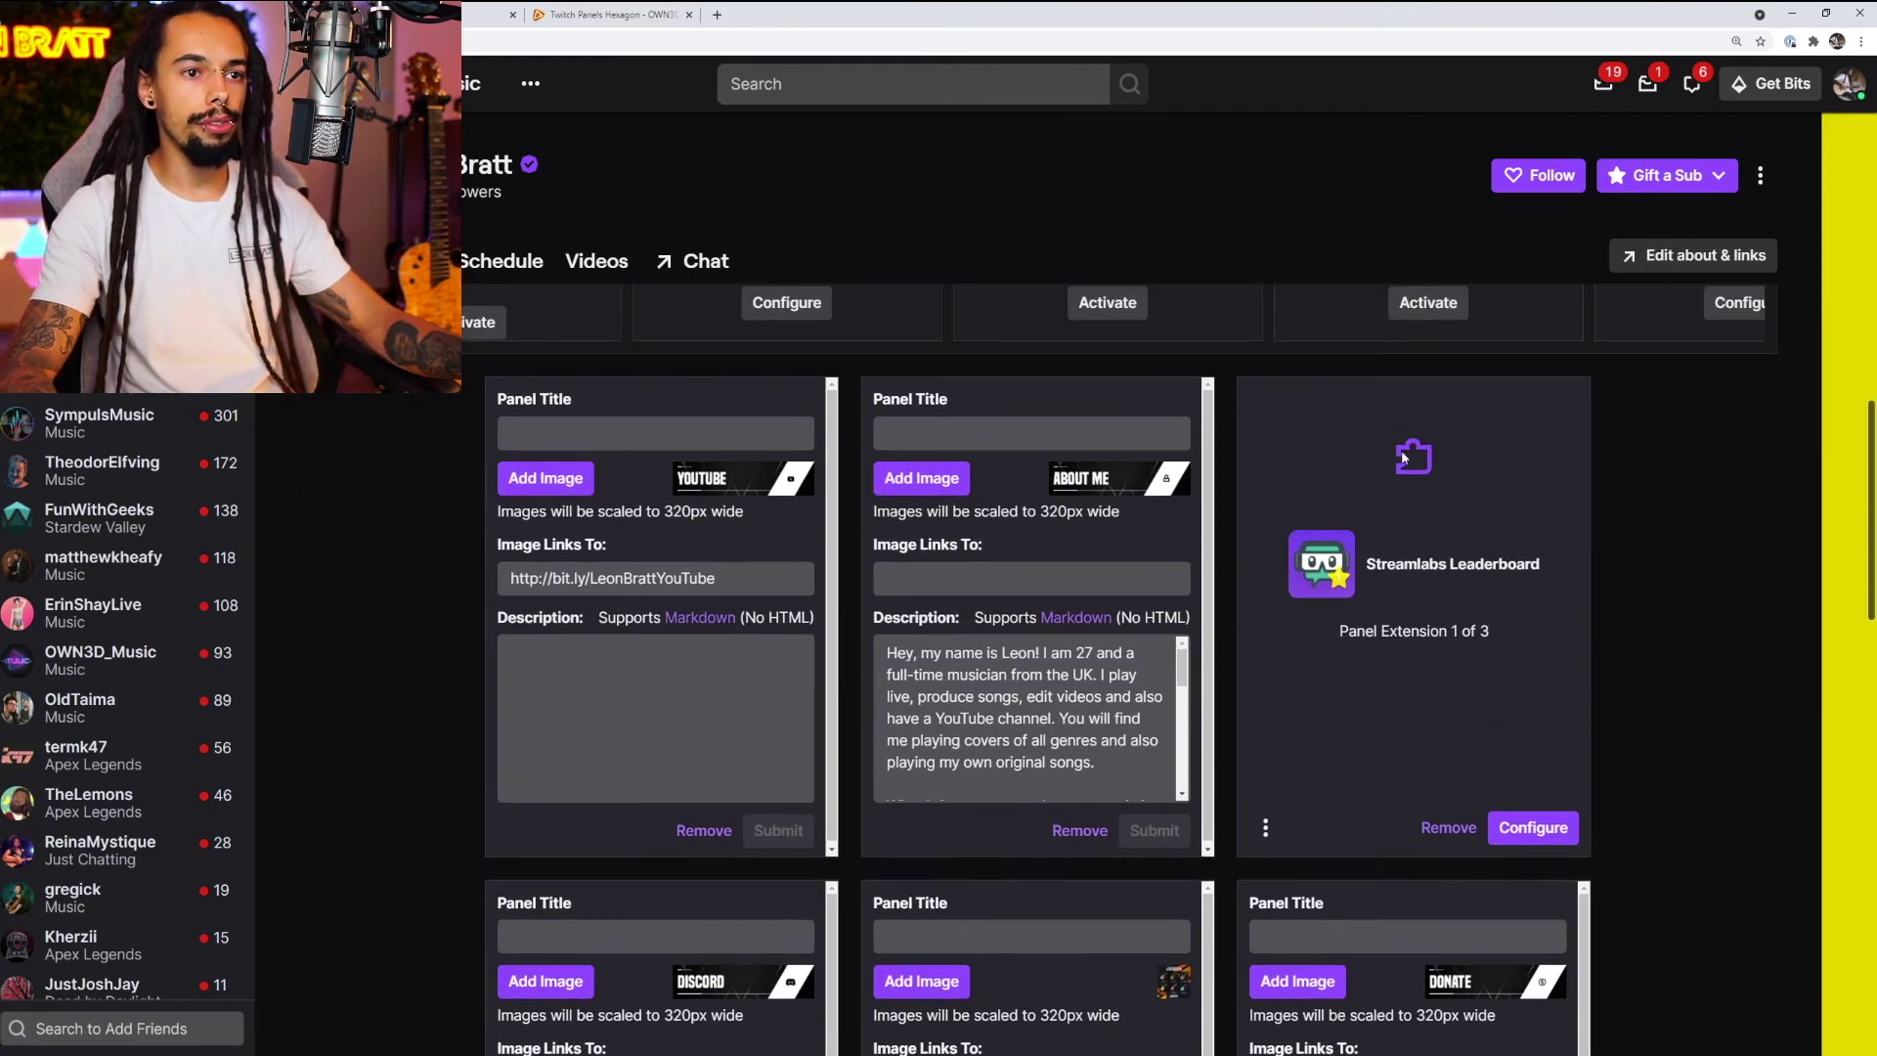
scroll(1408, 733, down, 3)
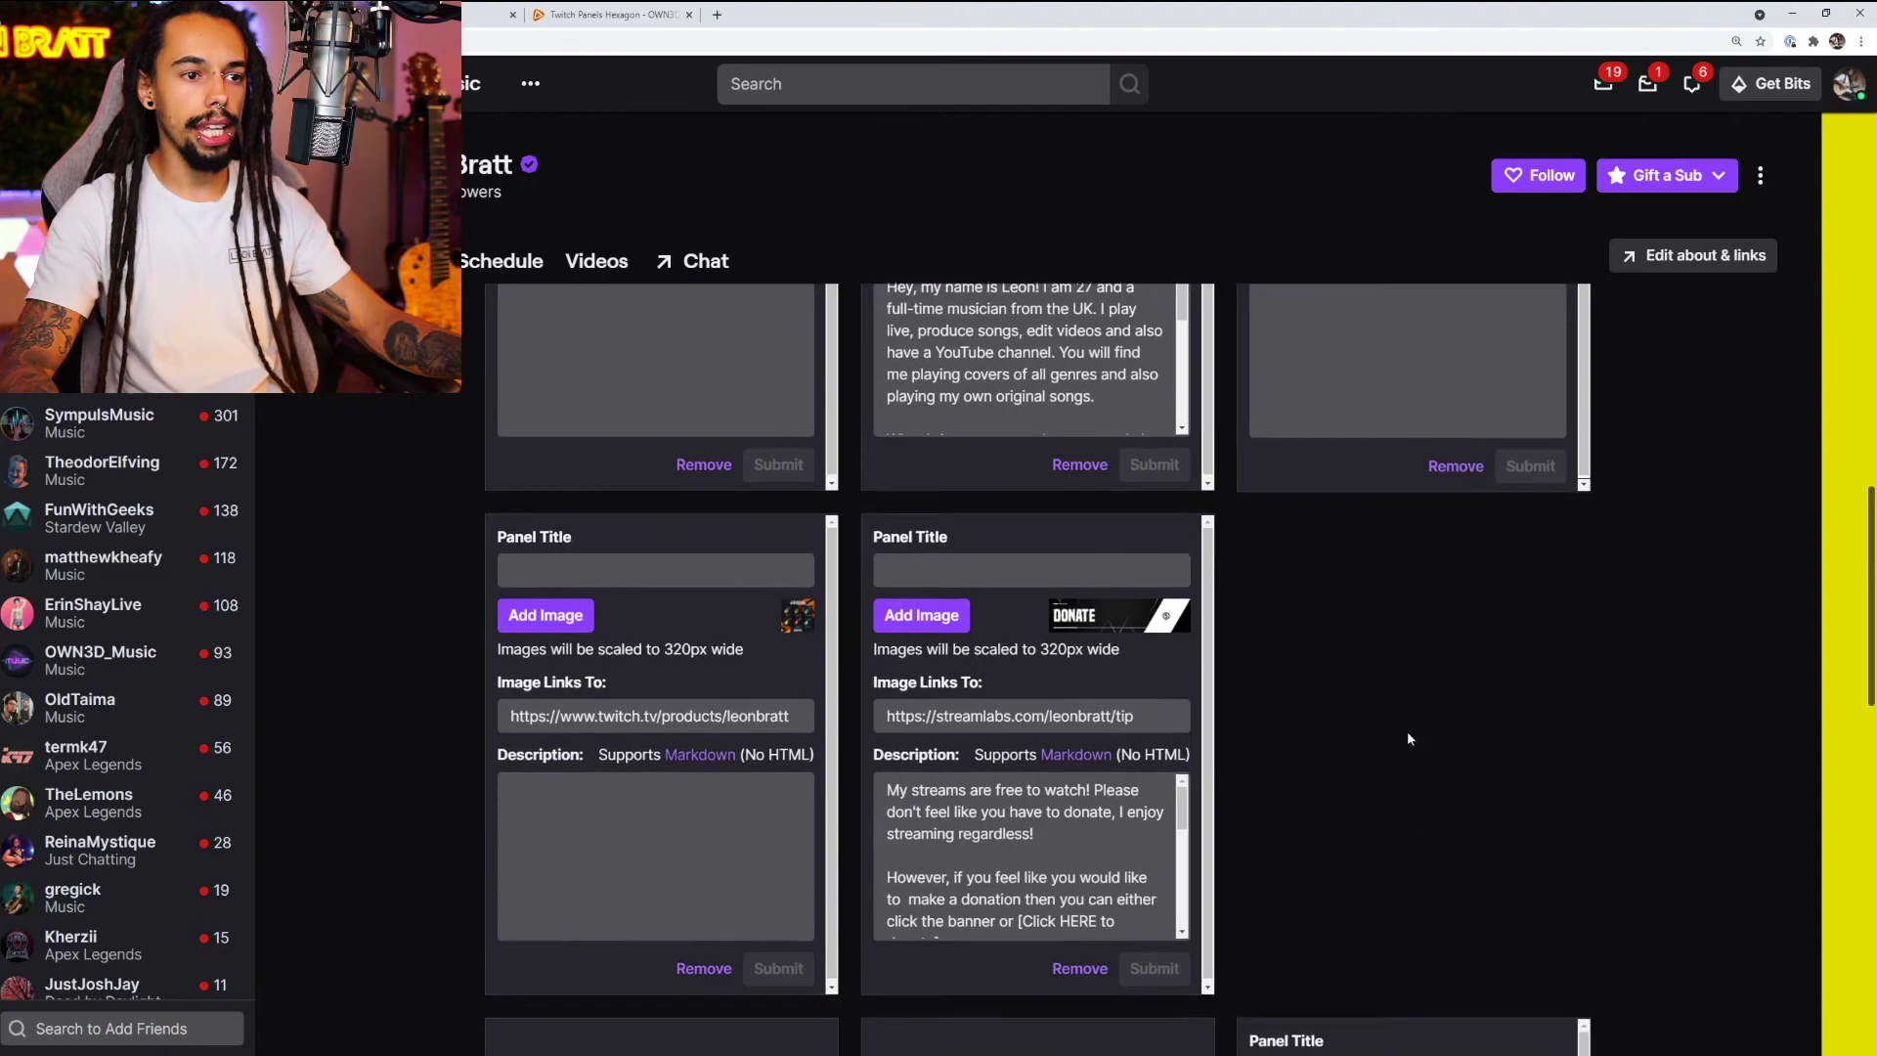
Step: Leave panel editing and review the published panels down to Rules, including the Streamlabs tip page linked from Donate
scroll(1426, 613, up, 10)
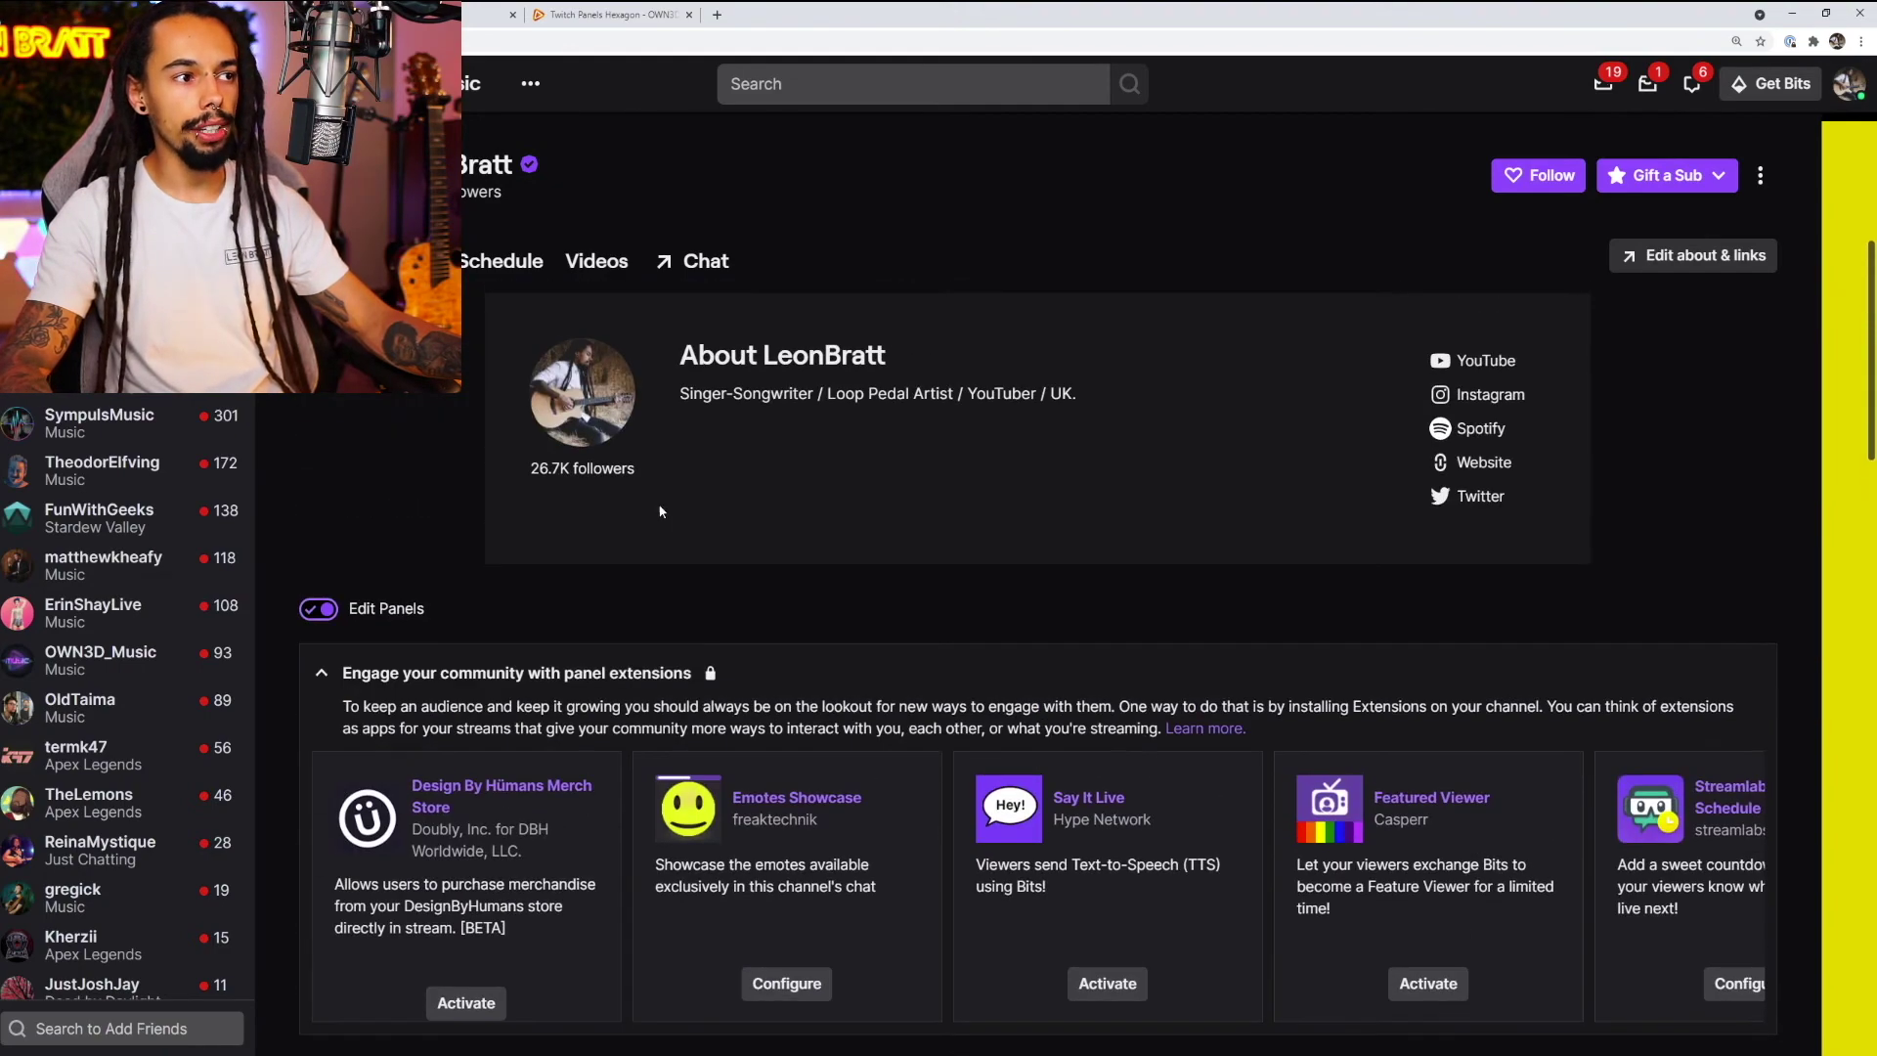
click(313, 611)
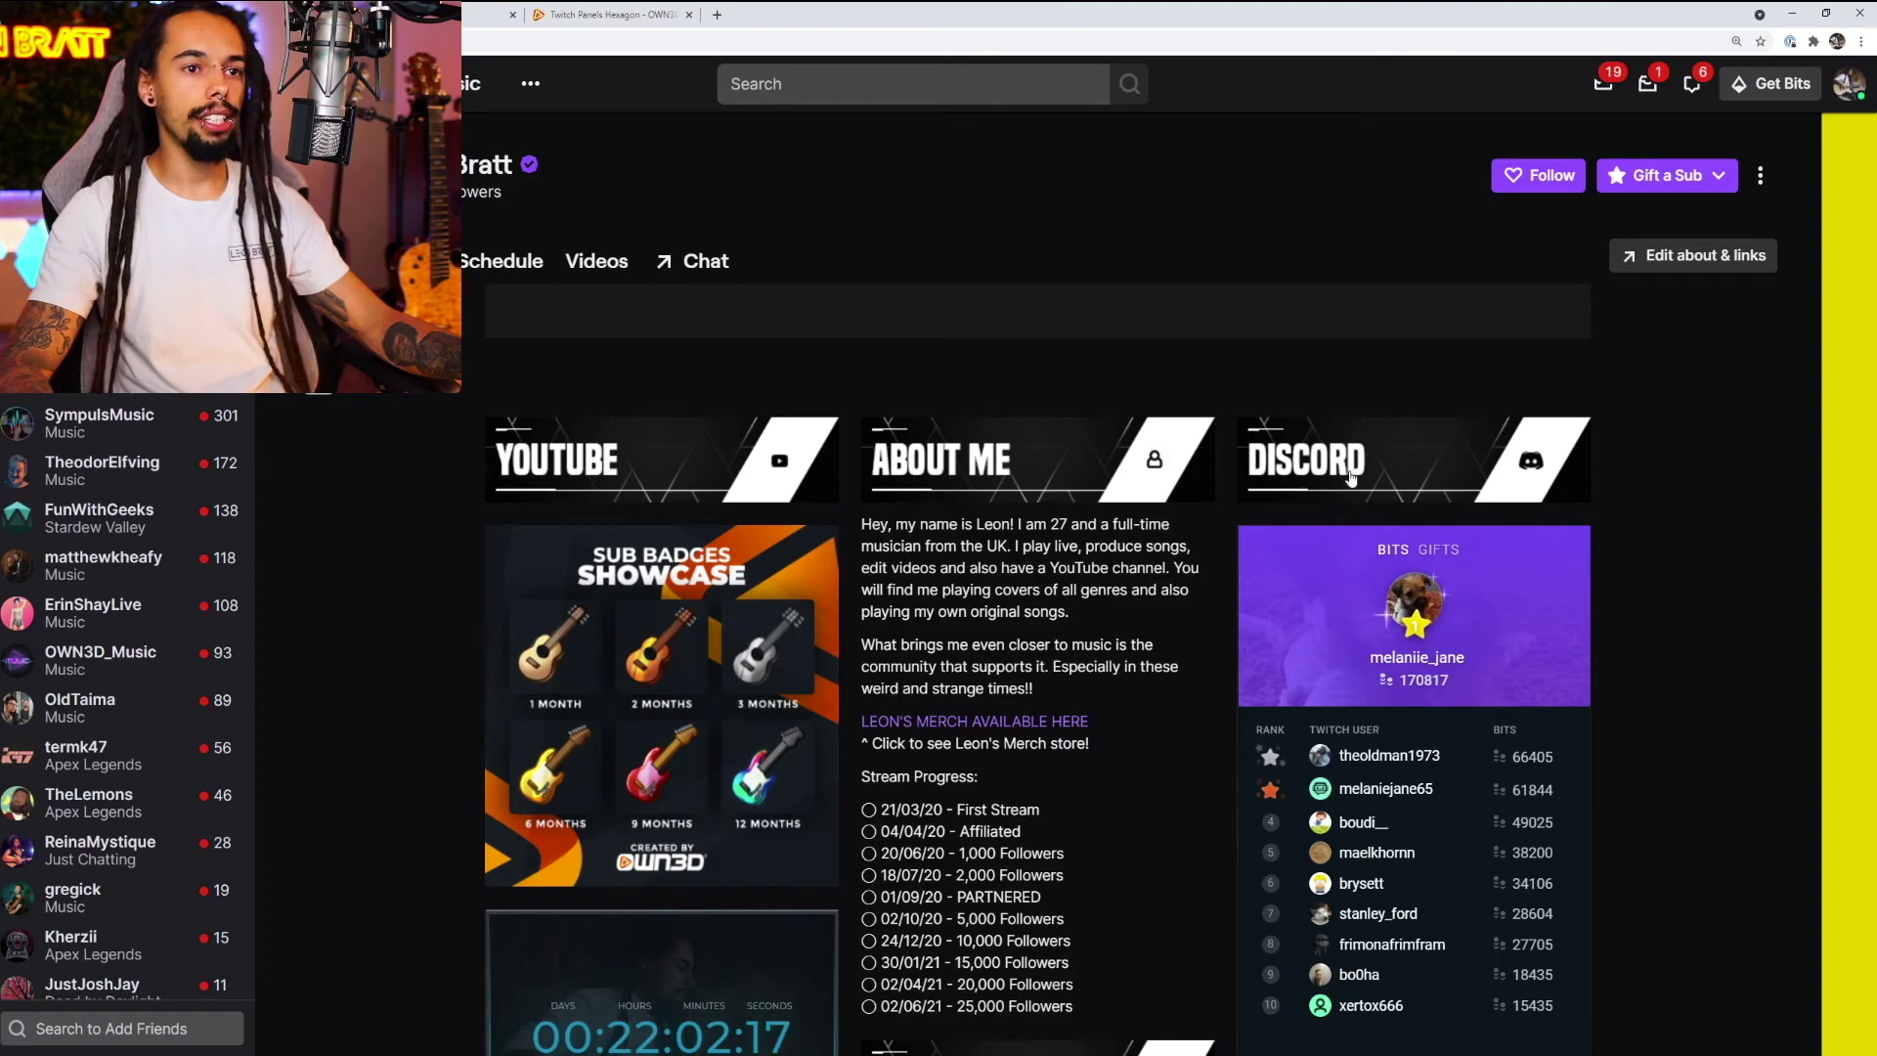
scroll(1634, 641, down, 10)
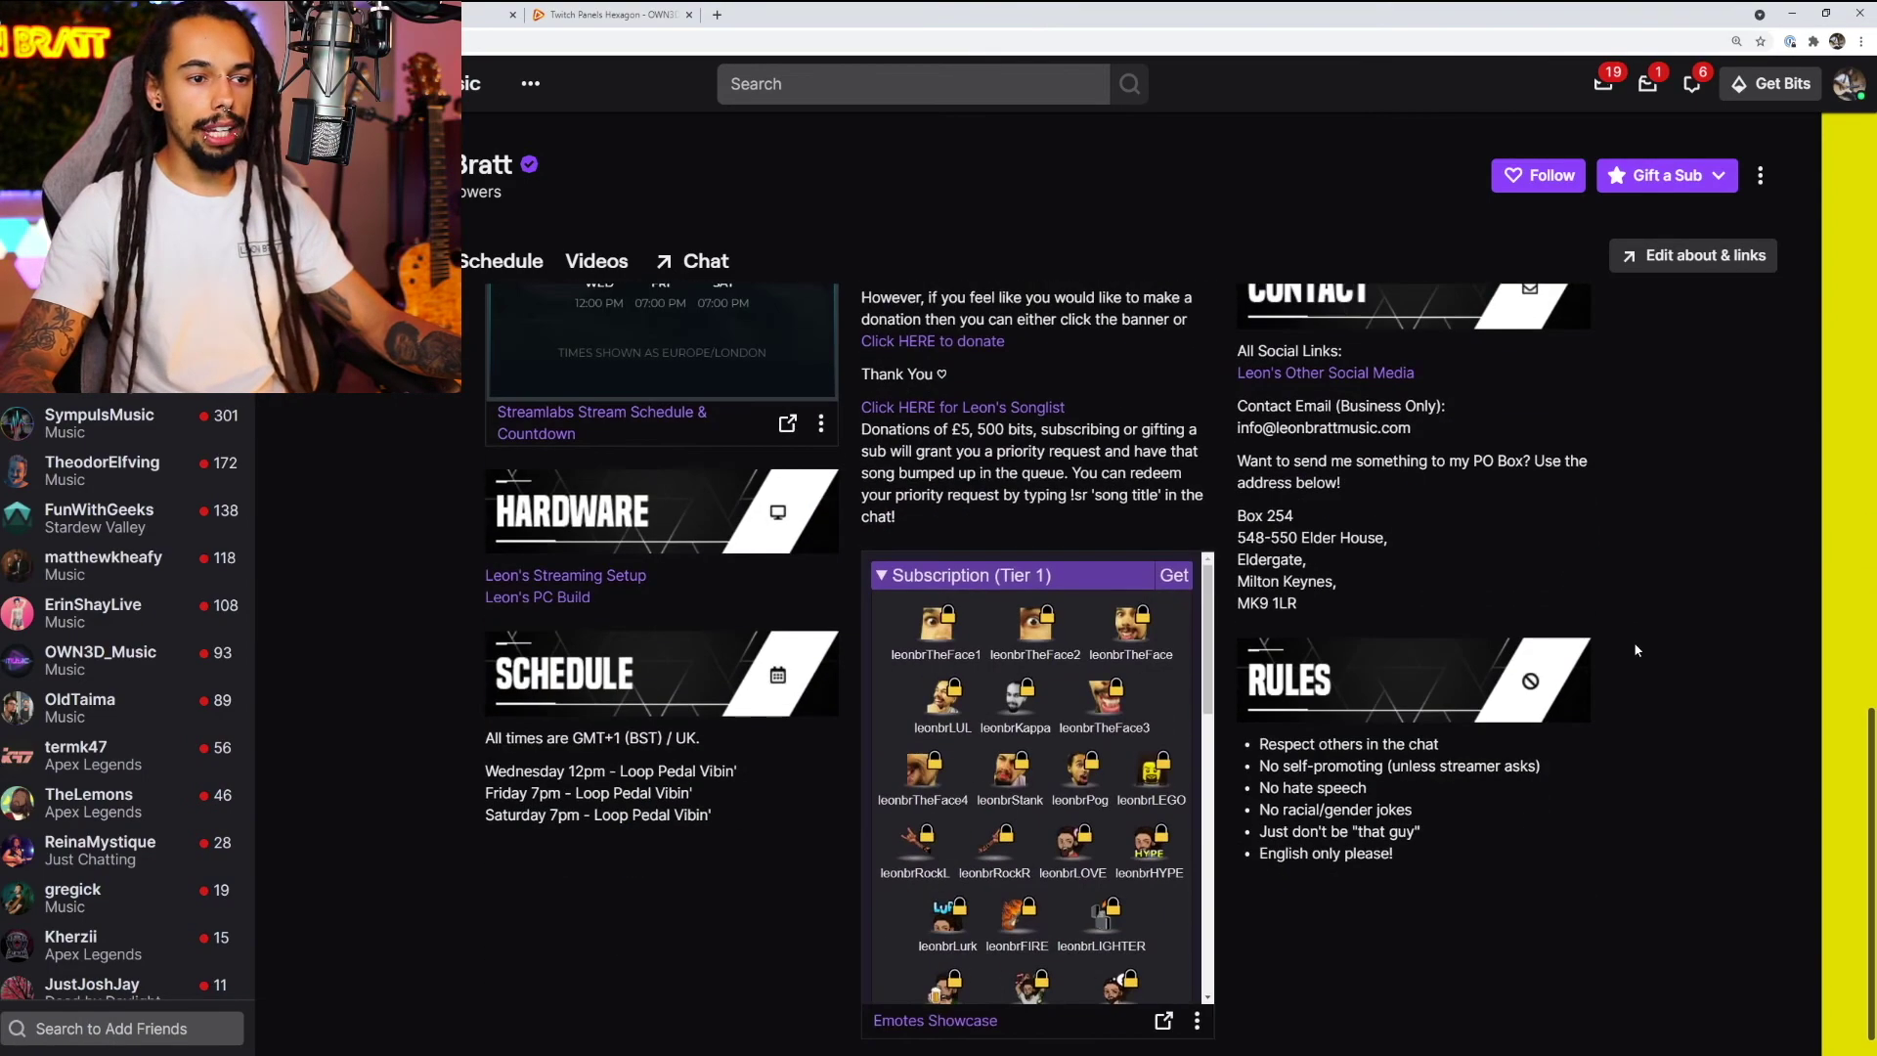
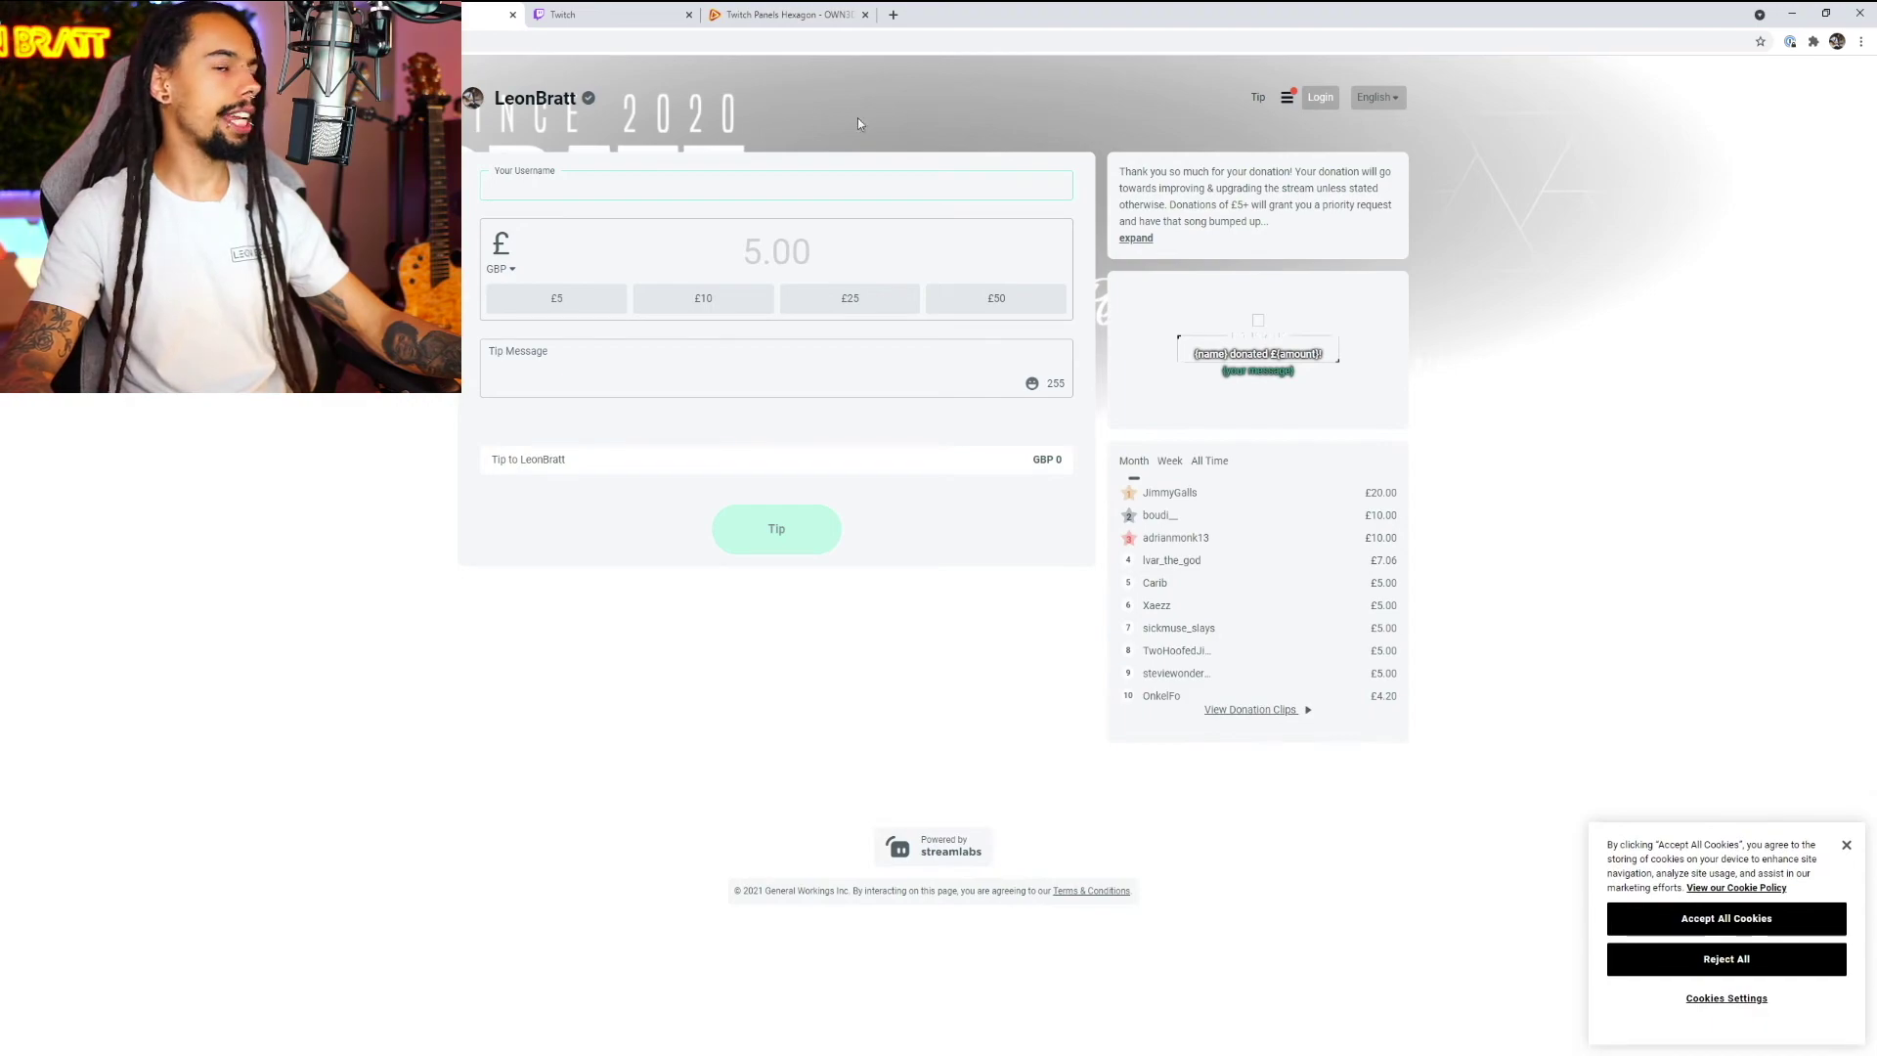
click(512, 15)
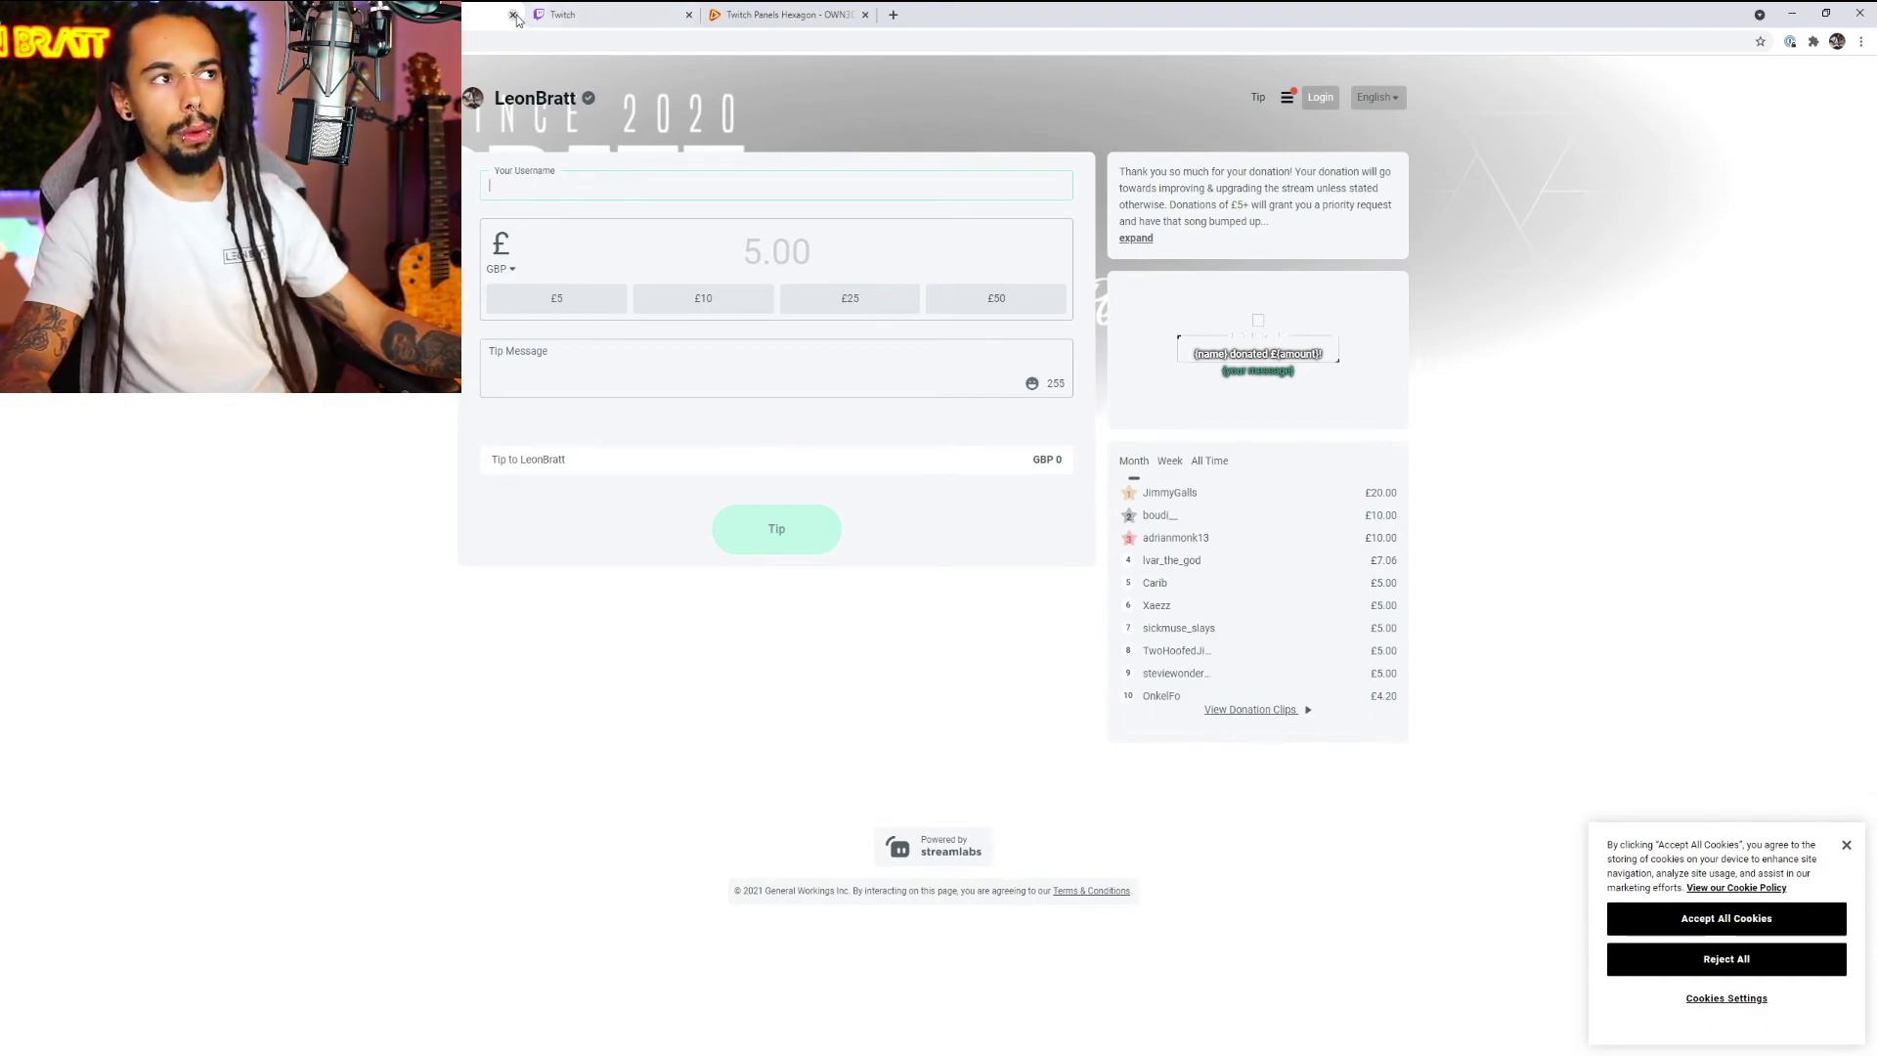
Step: Reopen panel editing and examine the Markdown link text "[Click HERE to donate]" in the Donate panel's description
scroll(1183, 526, up, 10)
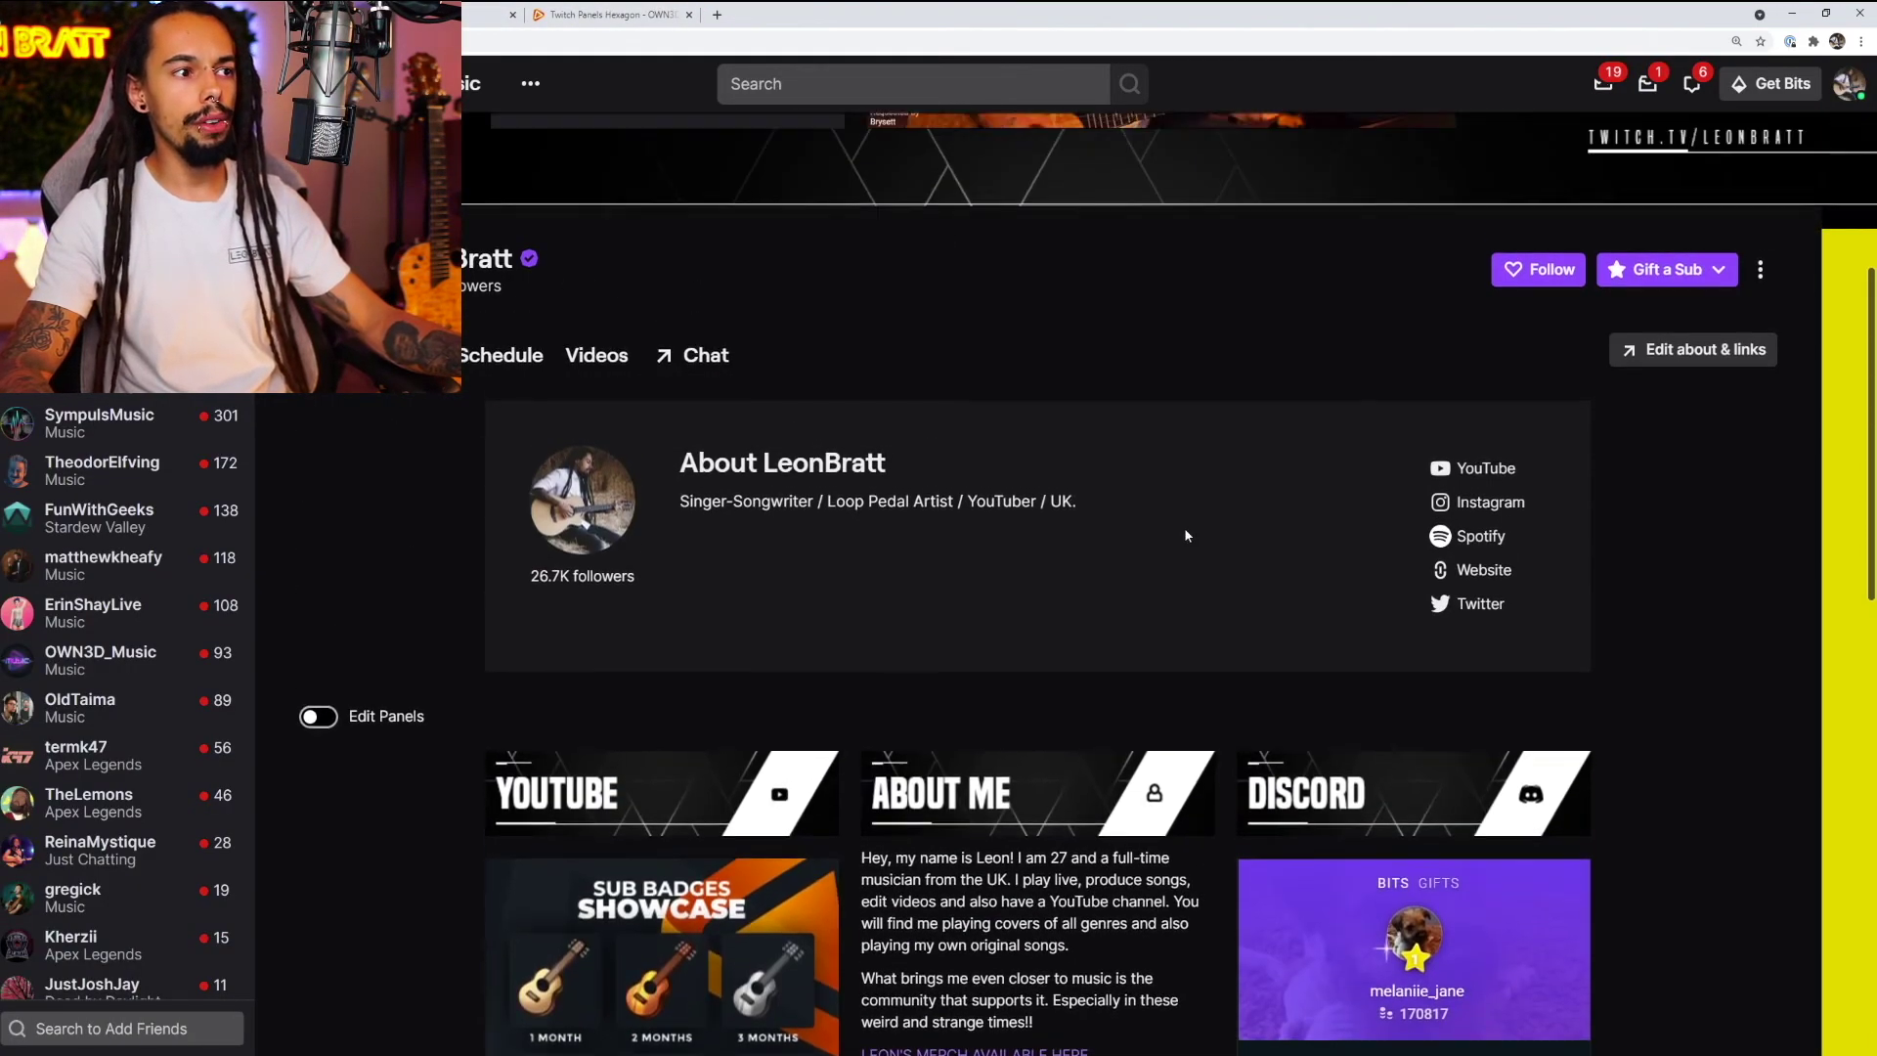
click(318, 733)
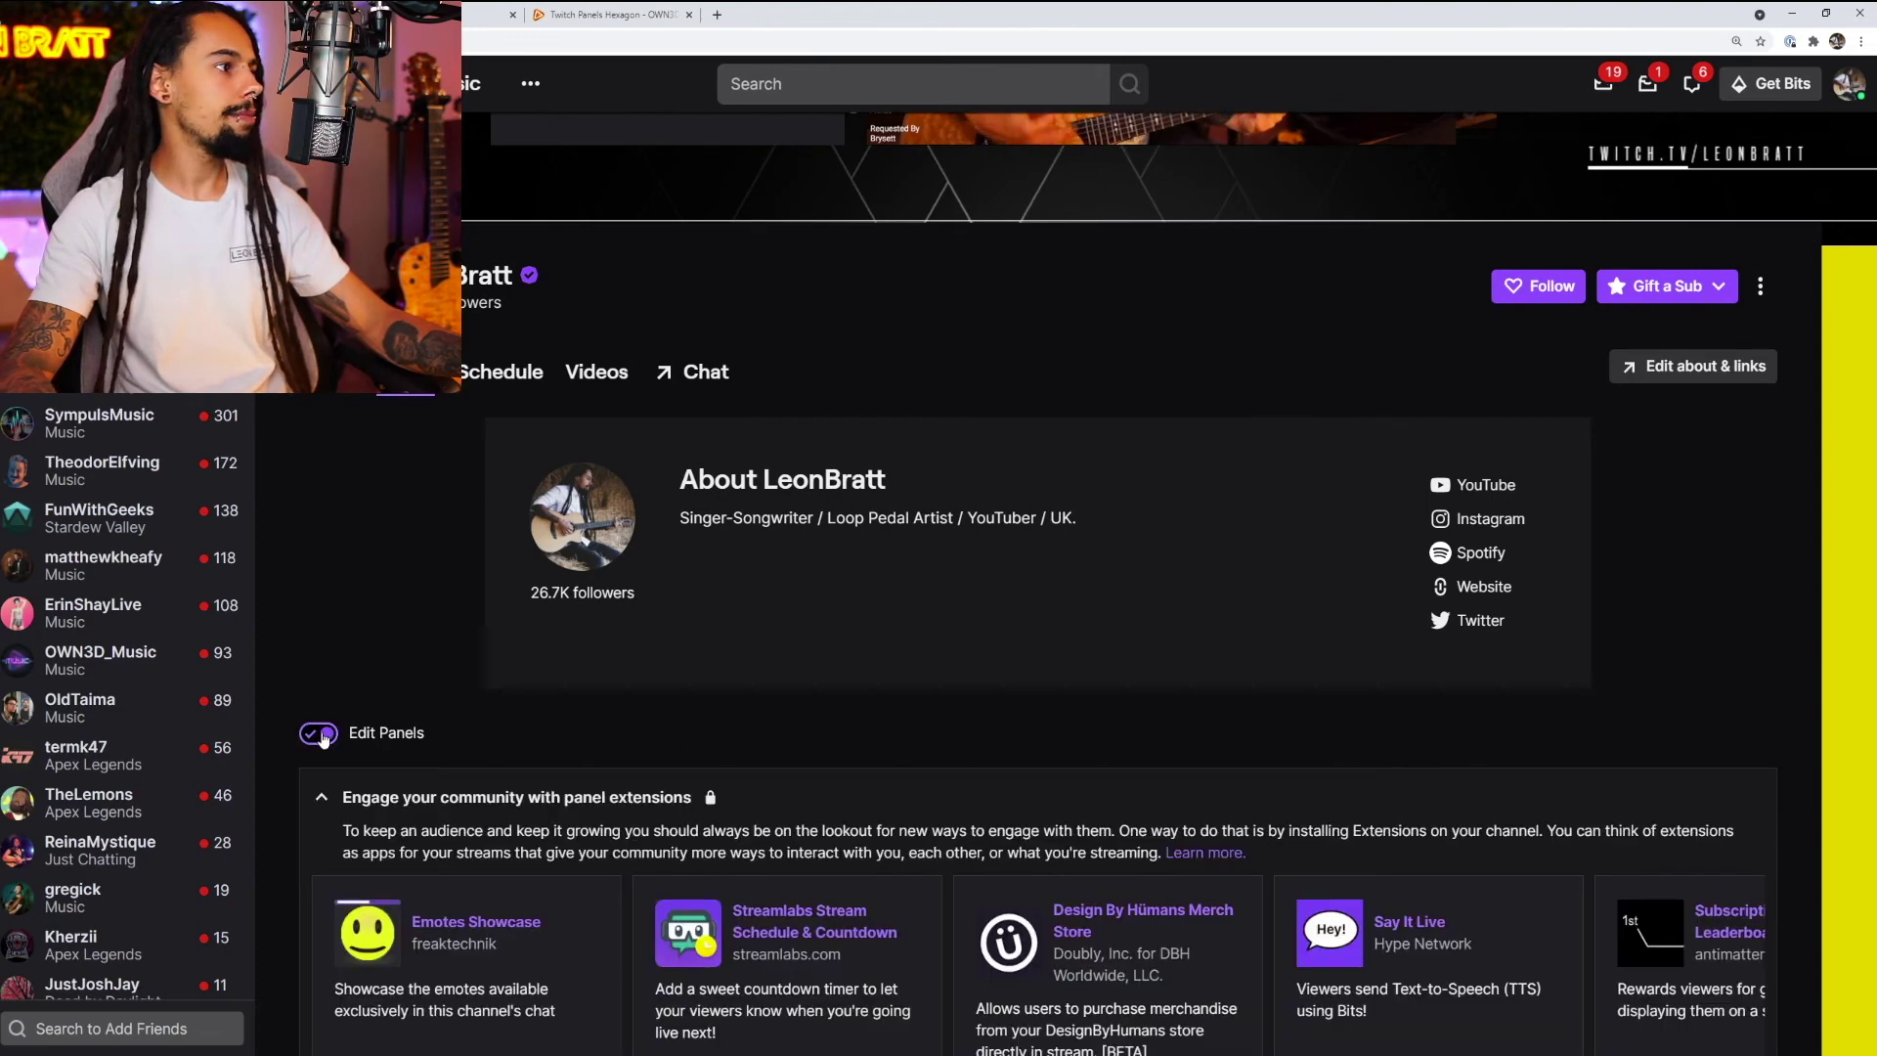
scroll(1234, 700, down, 1)
scroll(1226, 694, down, 5)
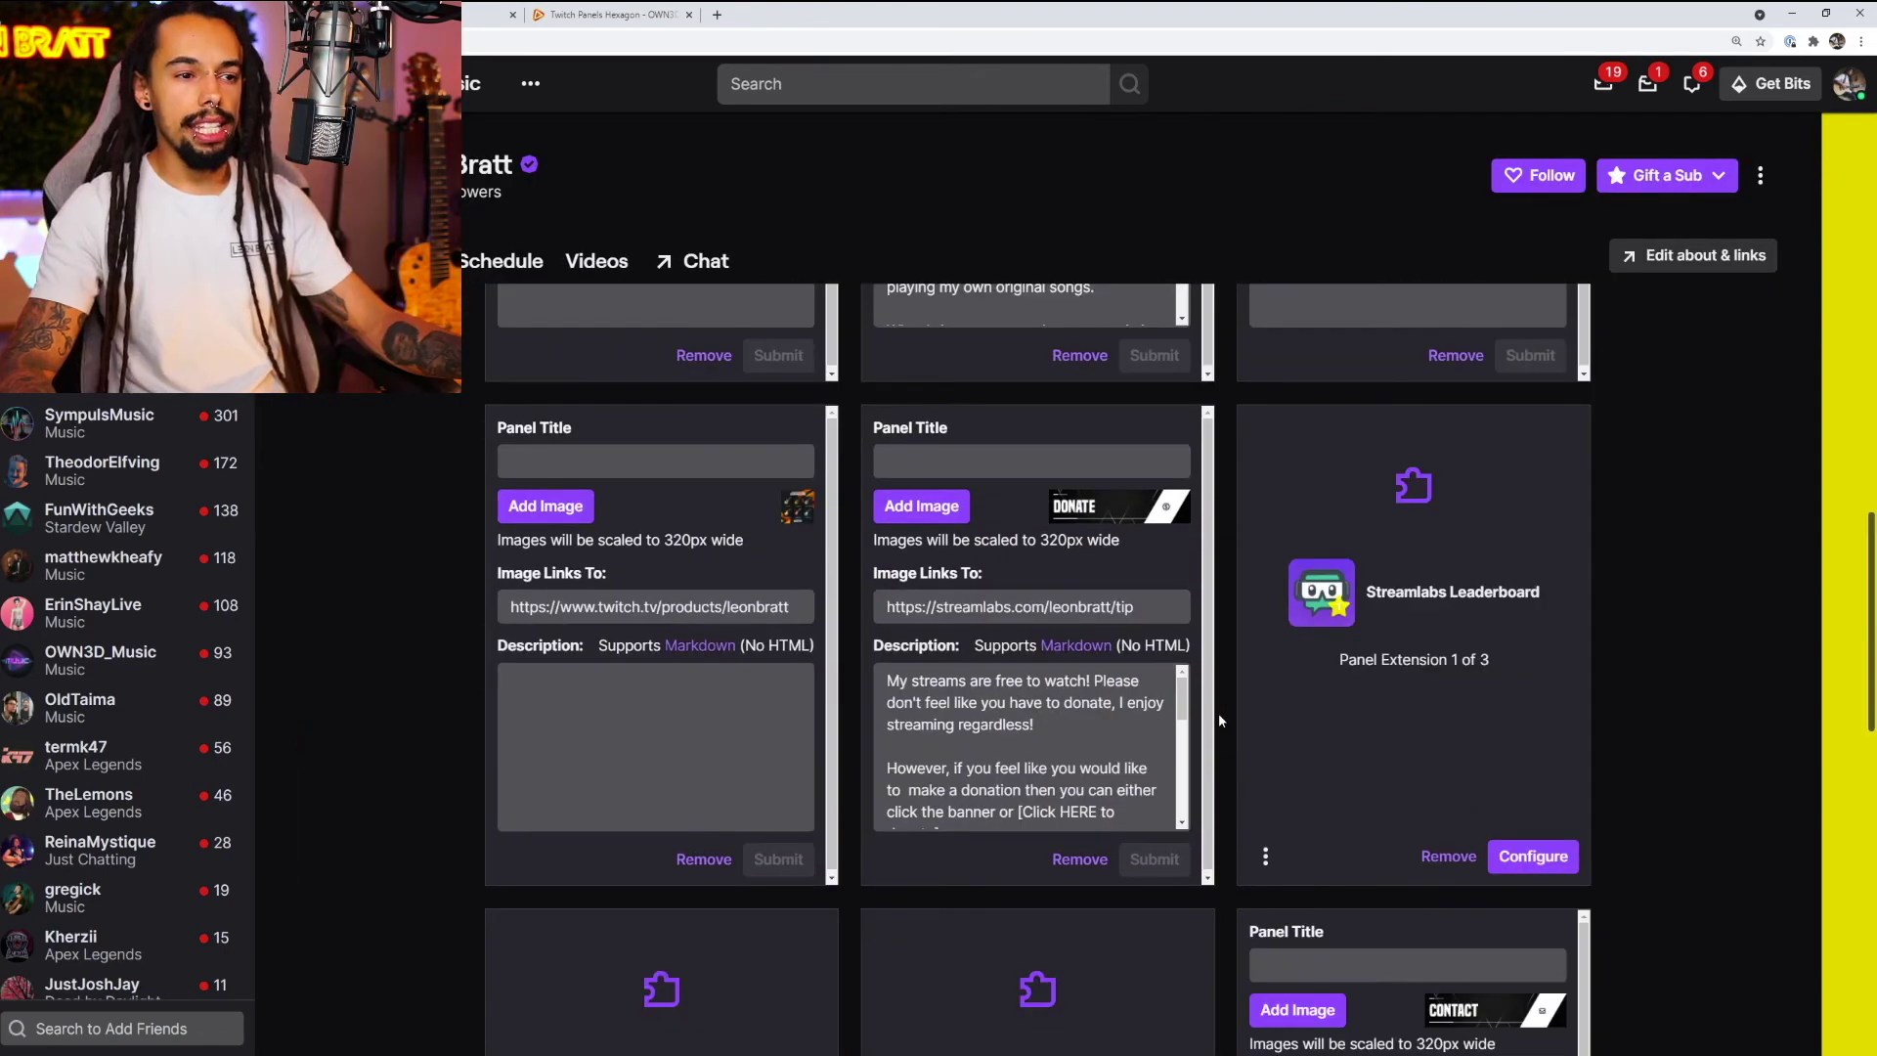
drag(1186, 713, 1186, 743)
scroll(1186, 743, up, 1)
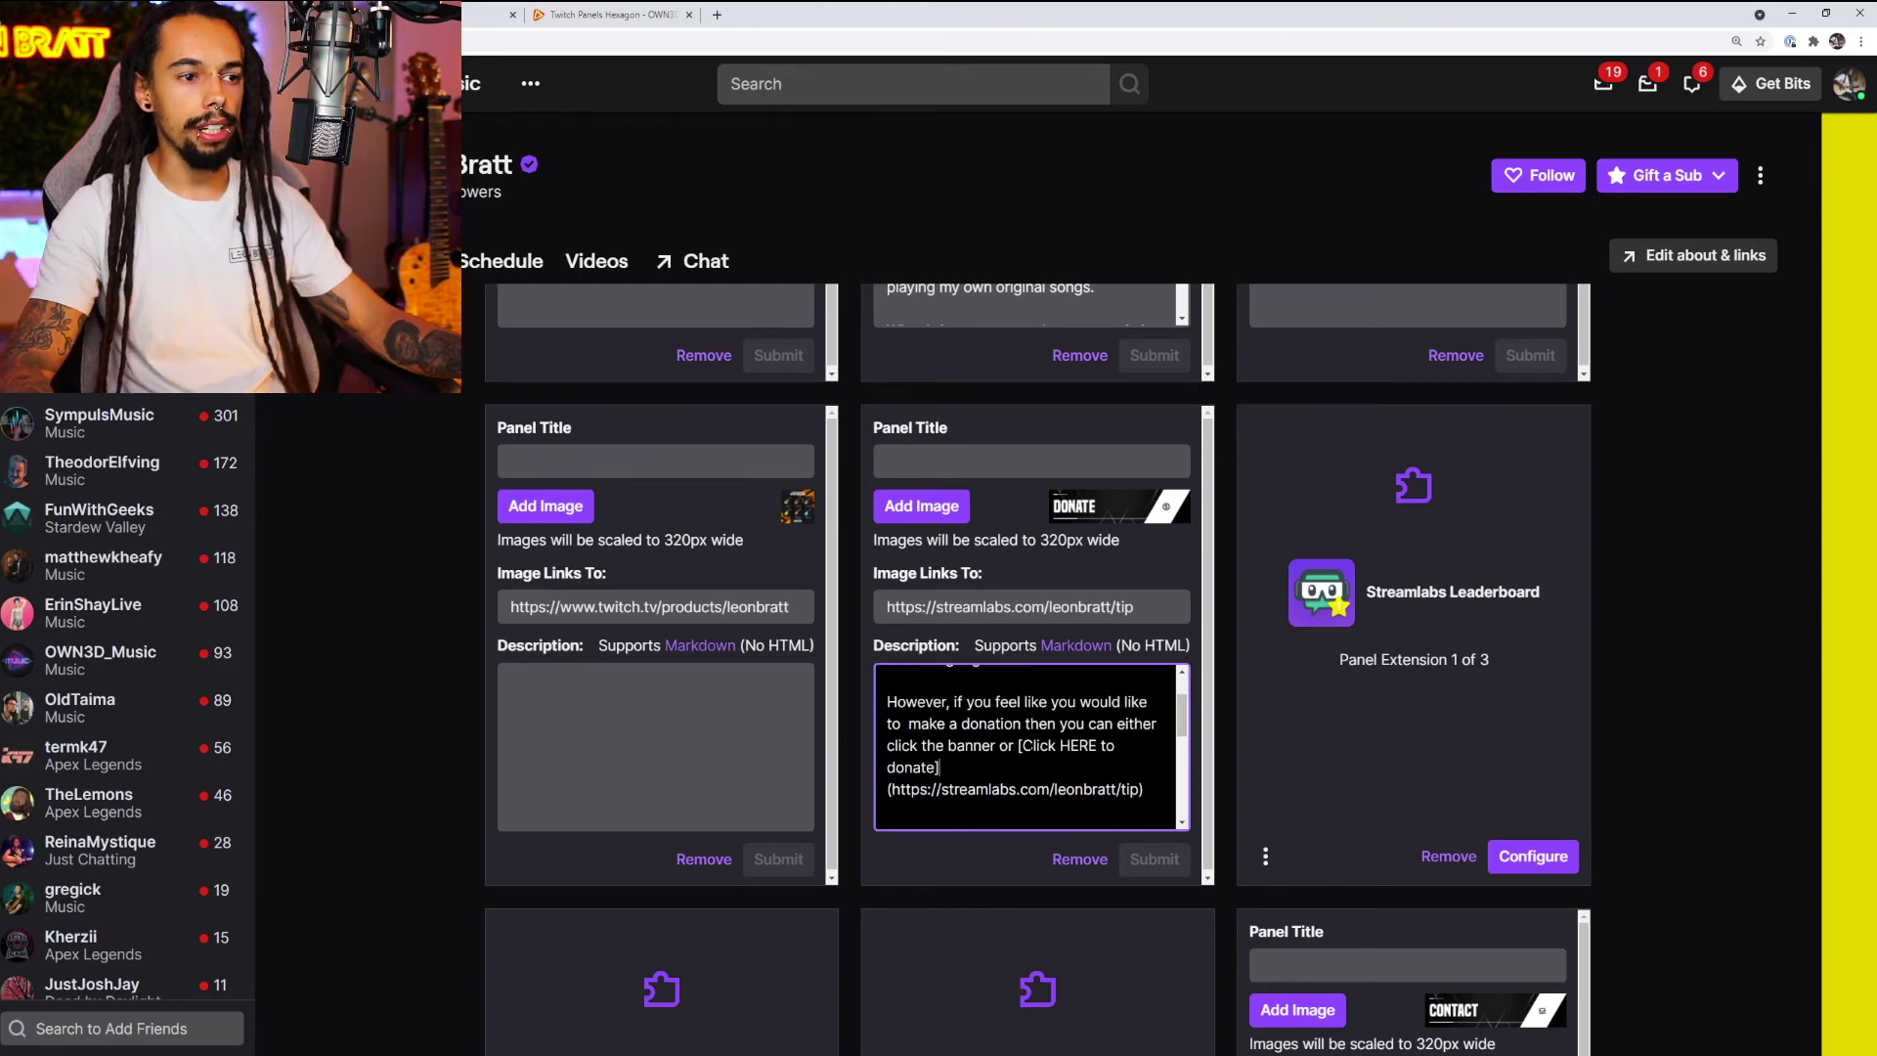
drag(1017, 745, 939, 767)
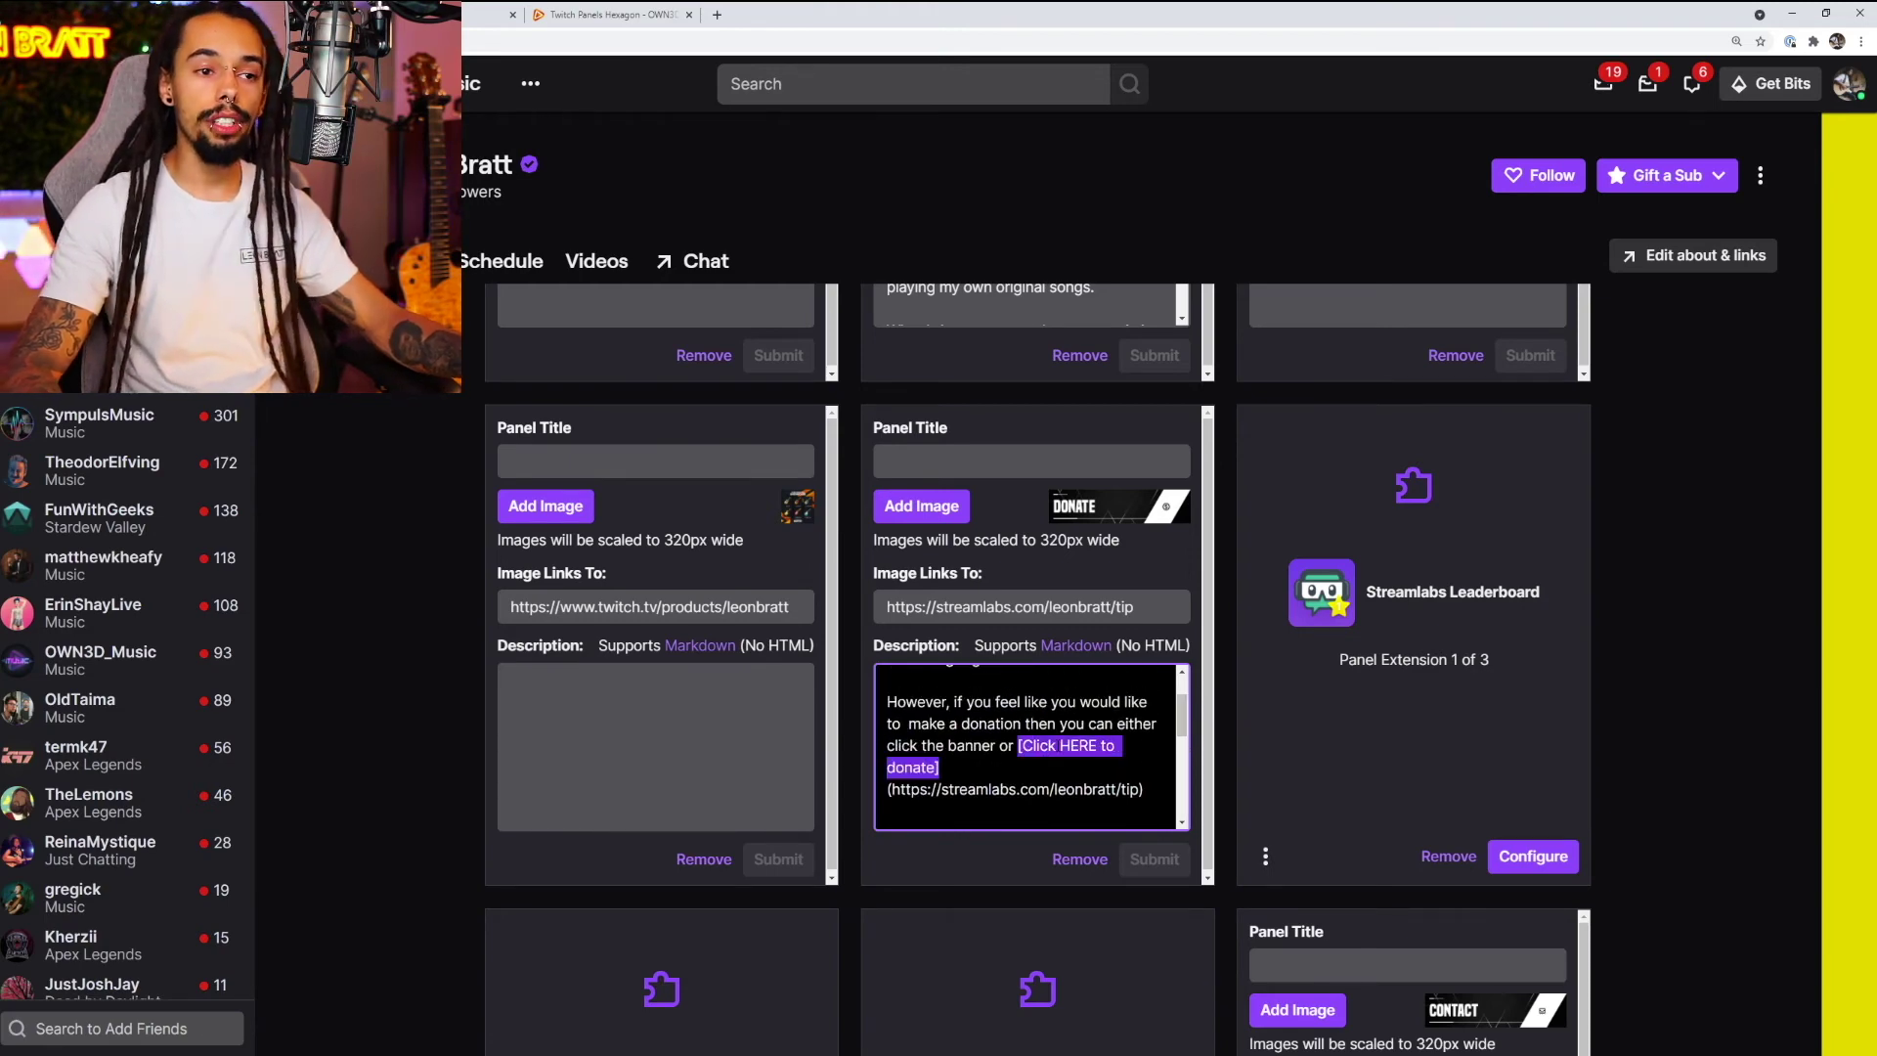
Step: Start a new Markdown link on its own line below the existing donation link in the Donate description, with the text "[Click to Donate"
key(ctrl+End)
key(Return)
key(Return)
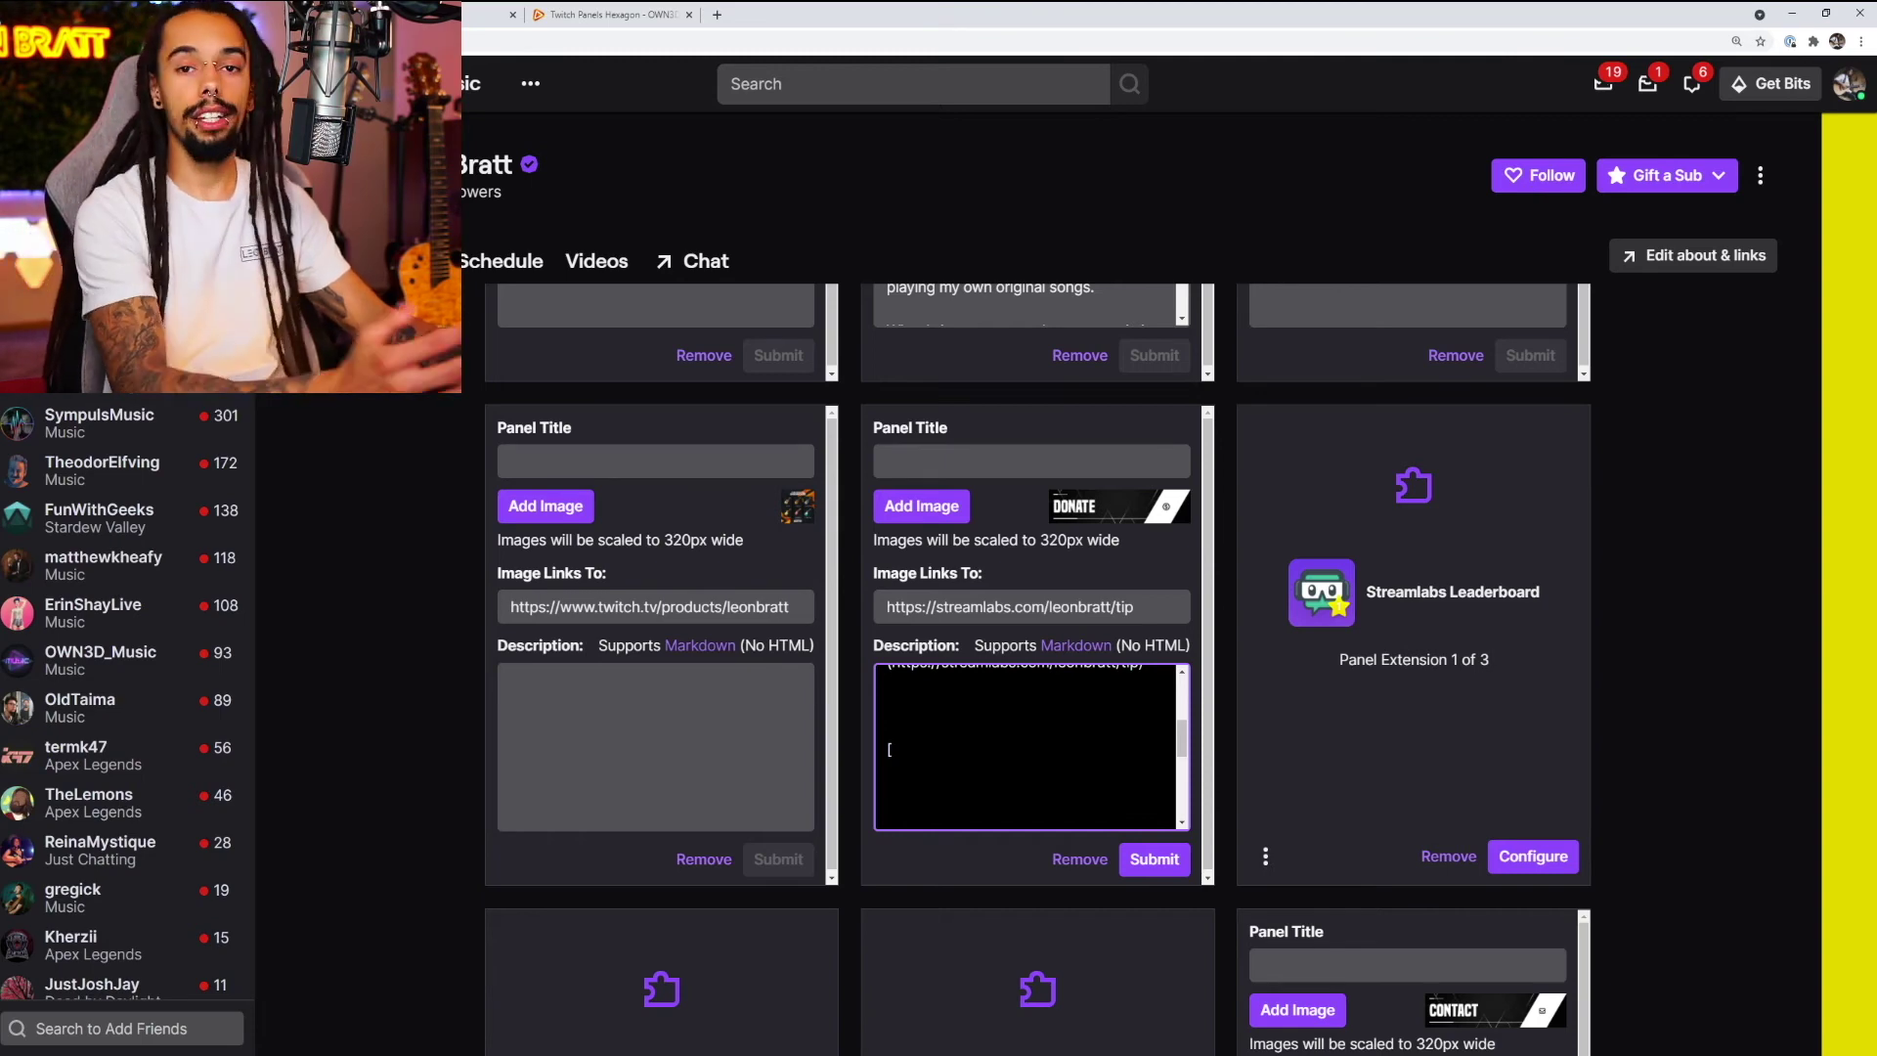
text(ck to )
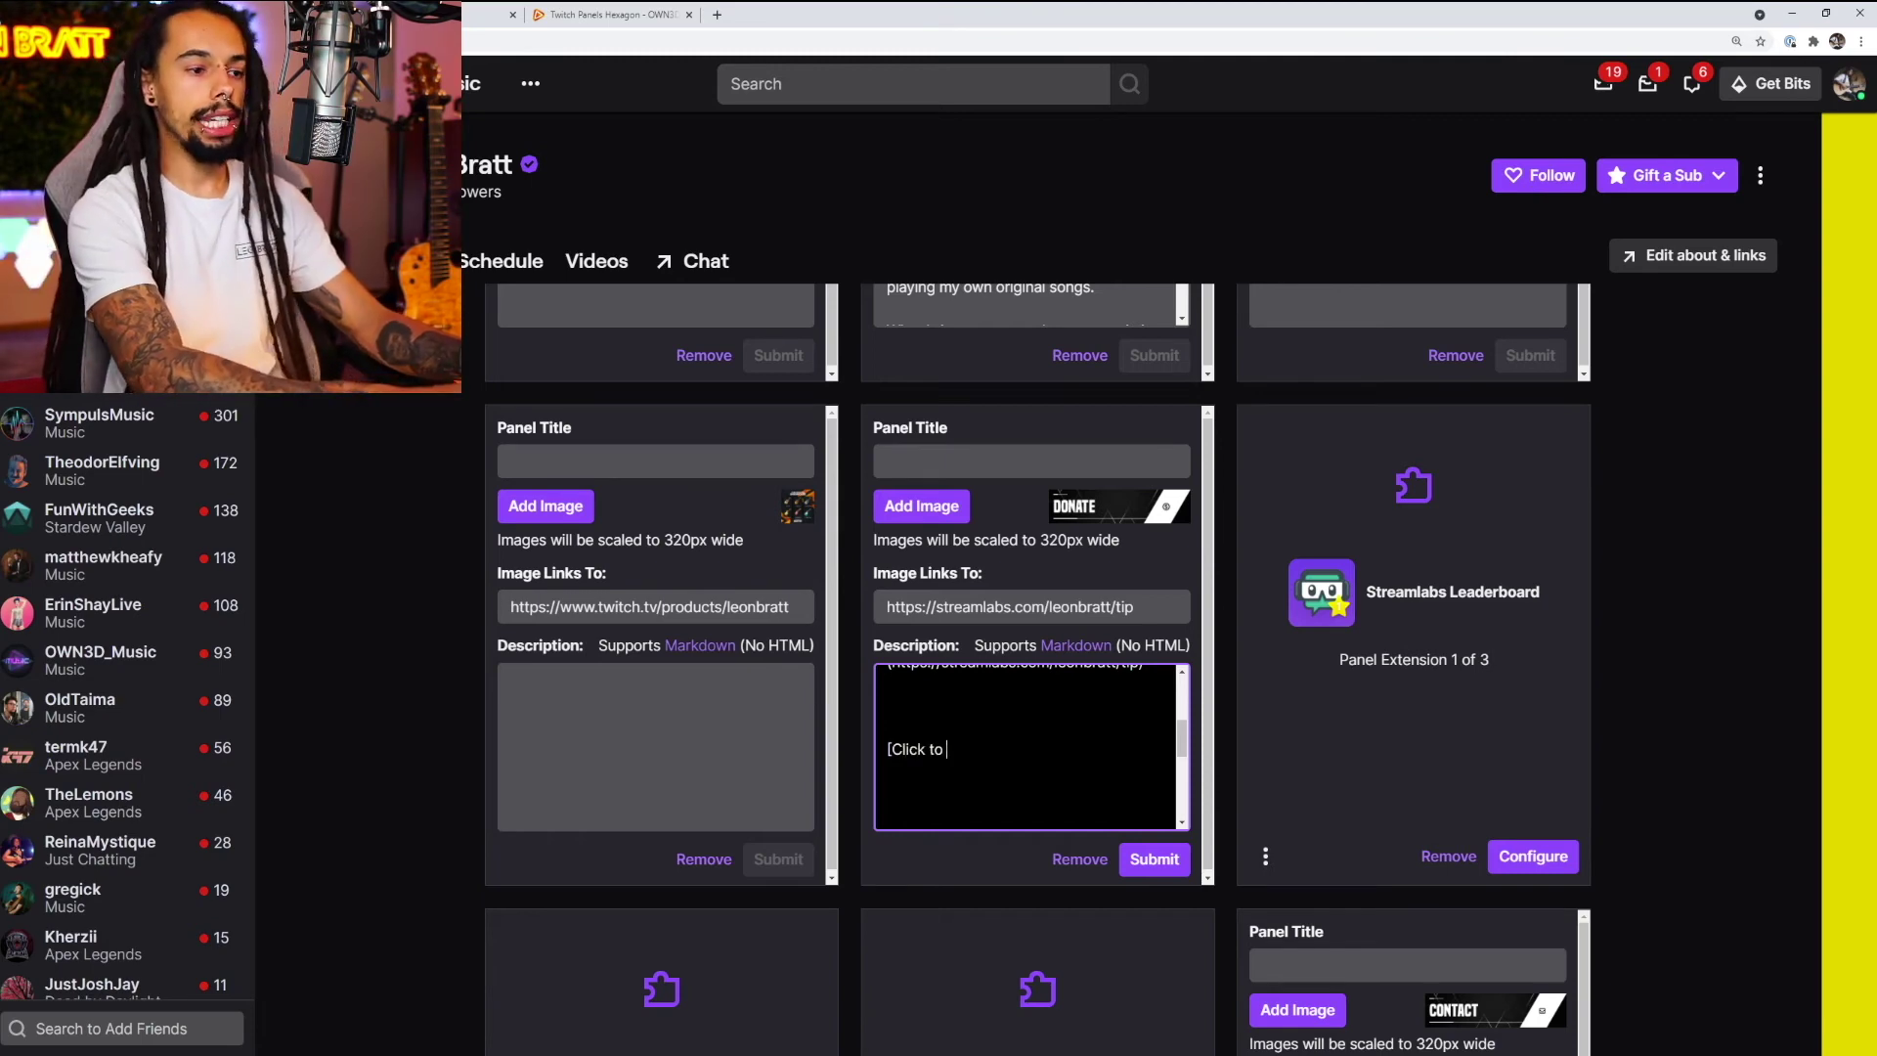
text(Donate)
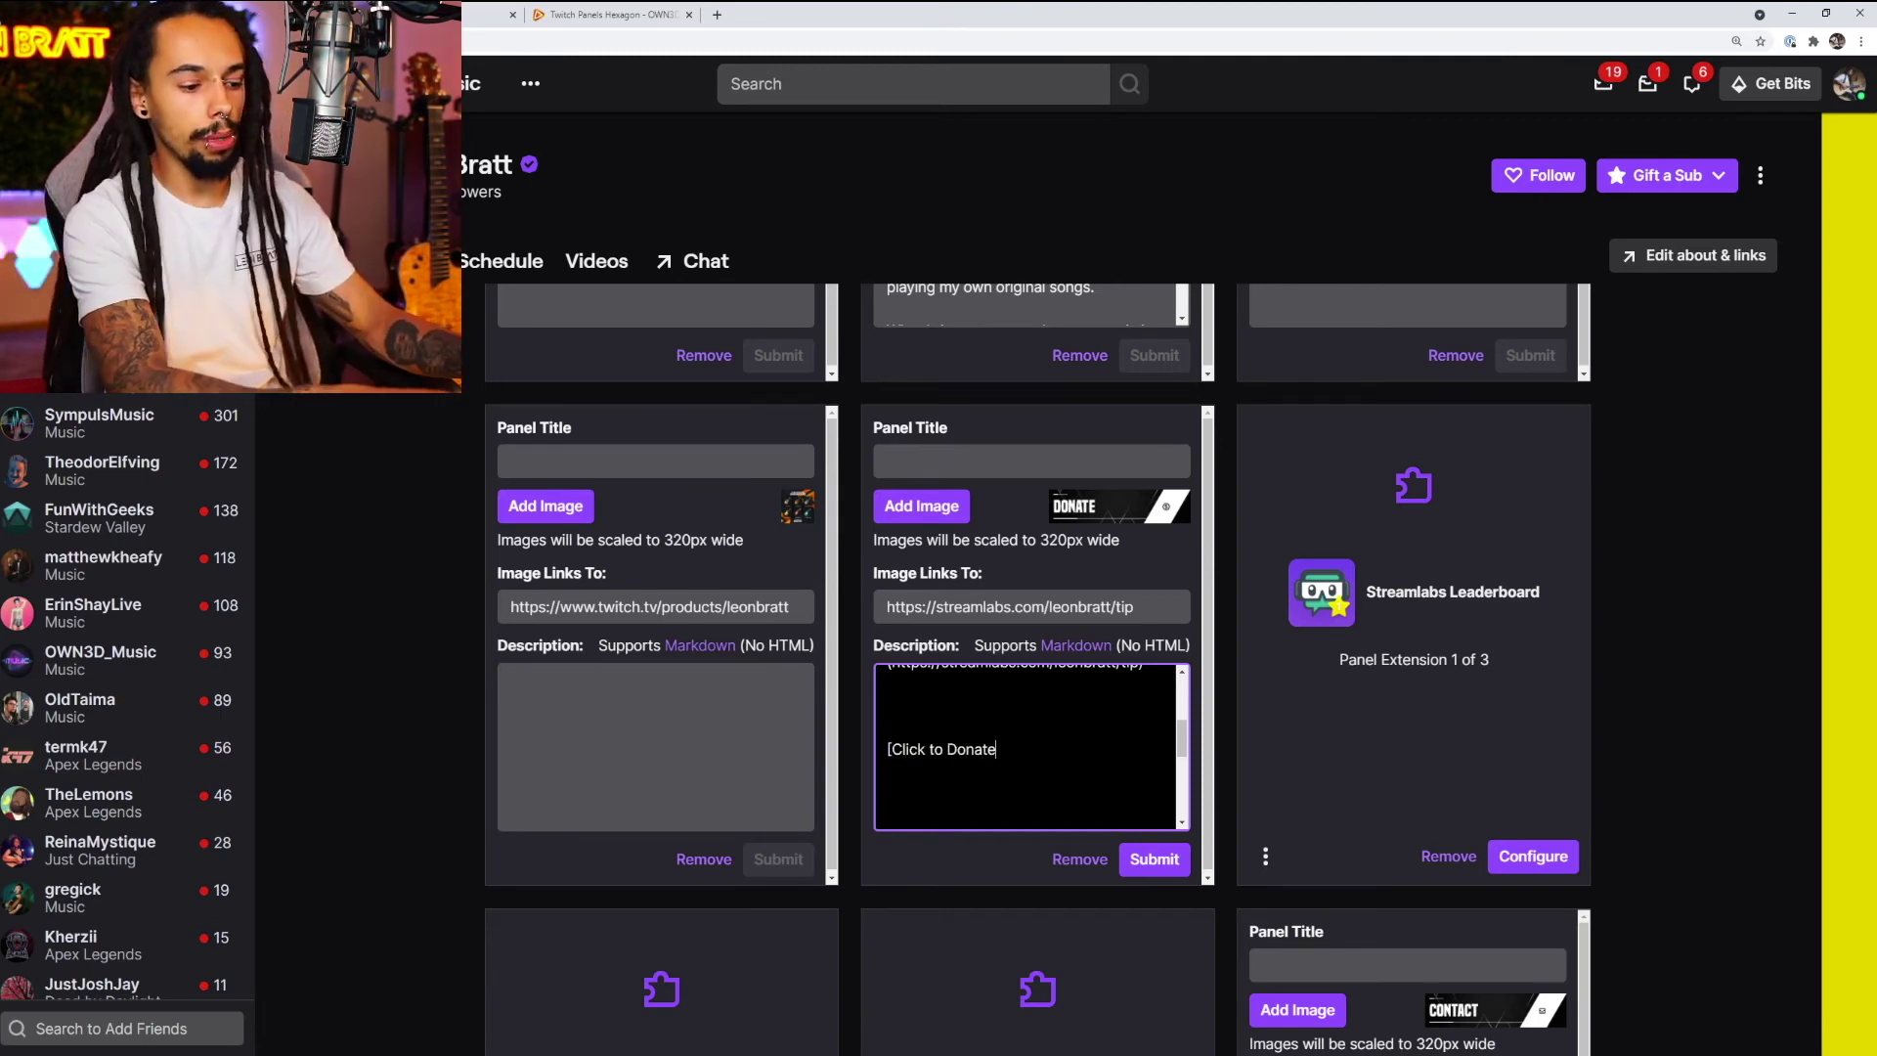
Step: Reword the new link text to "[Click HERE to donate]" and open a parenthesis directly after it for the address
key(Left)
key(Left)
key(Left)
key(Left)
key(Left)
key(Left)
key(Left)
key(BackSpace)
key(BackSpace)
text(HERE)
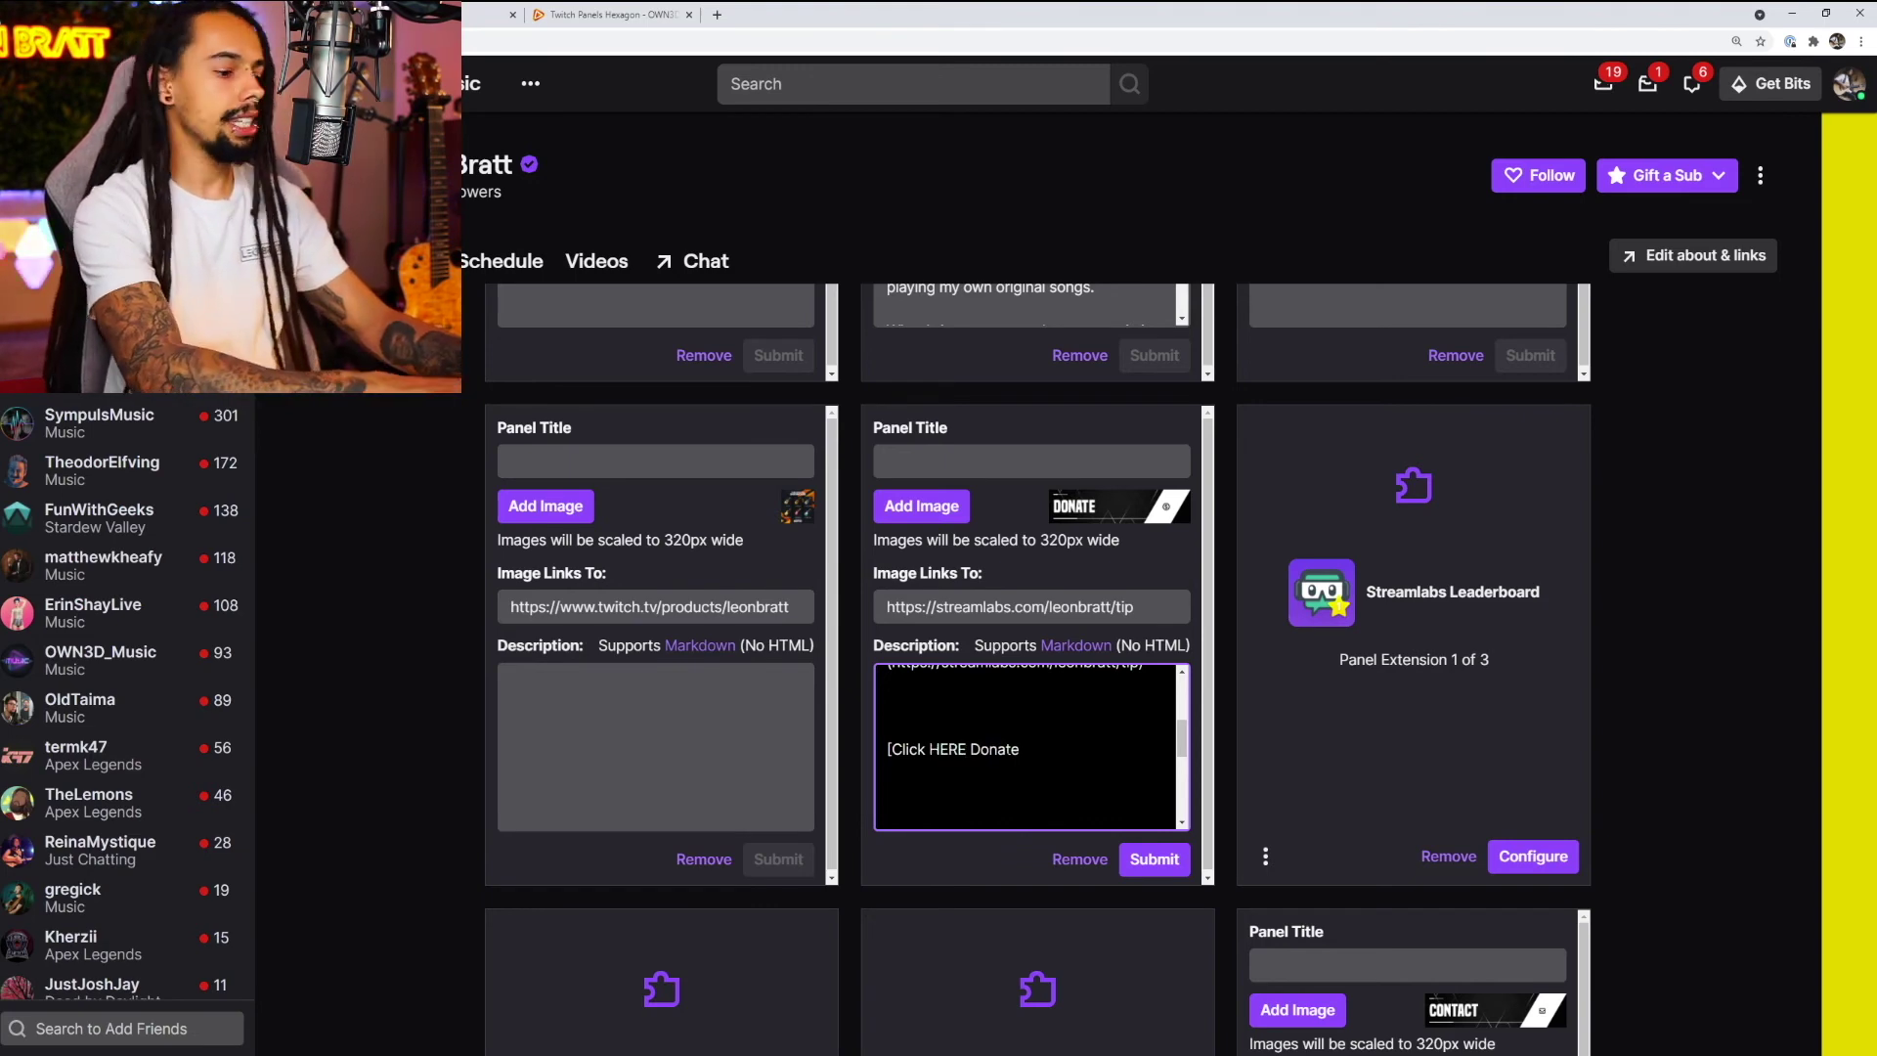
text( To)
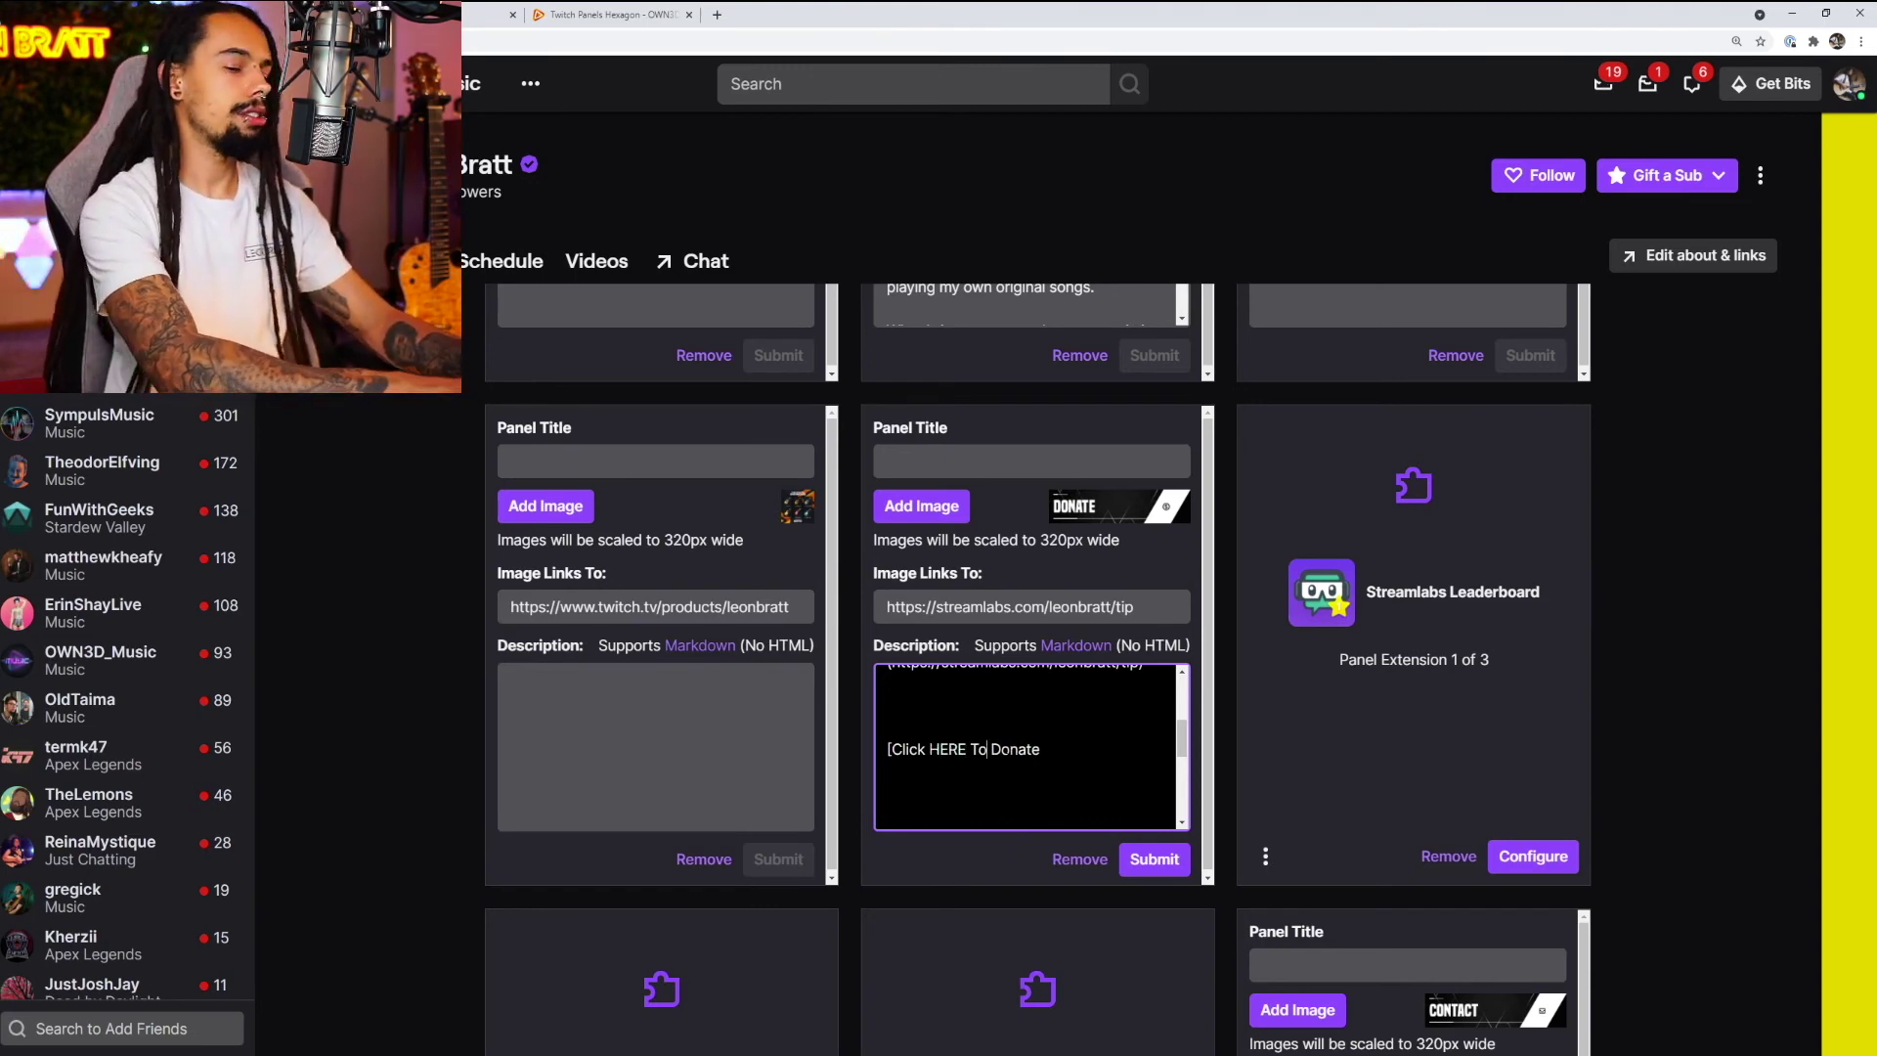
key(BackSpace)
key(BackSpace)
text(to)
key(Right)
key(Delete)
text(d)
key(End)
key(Return)
key(Return)
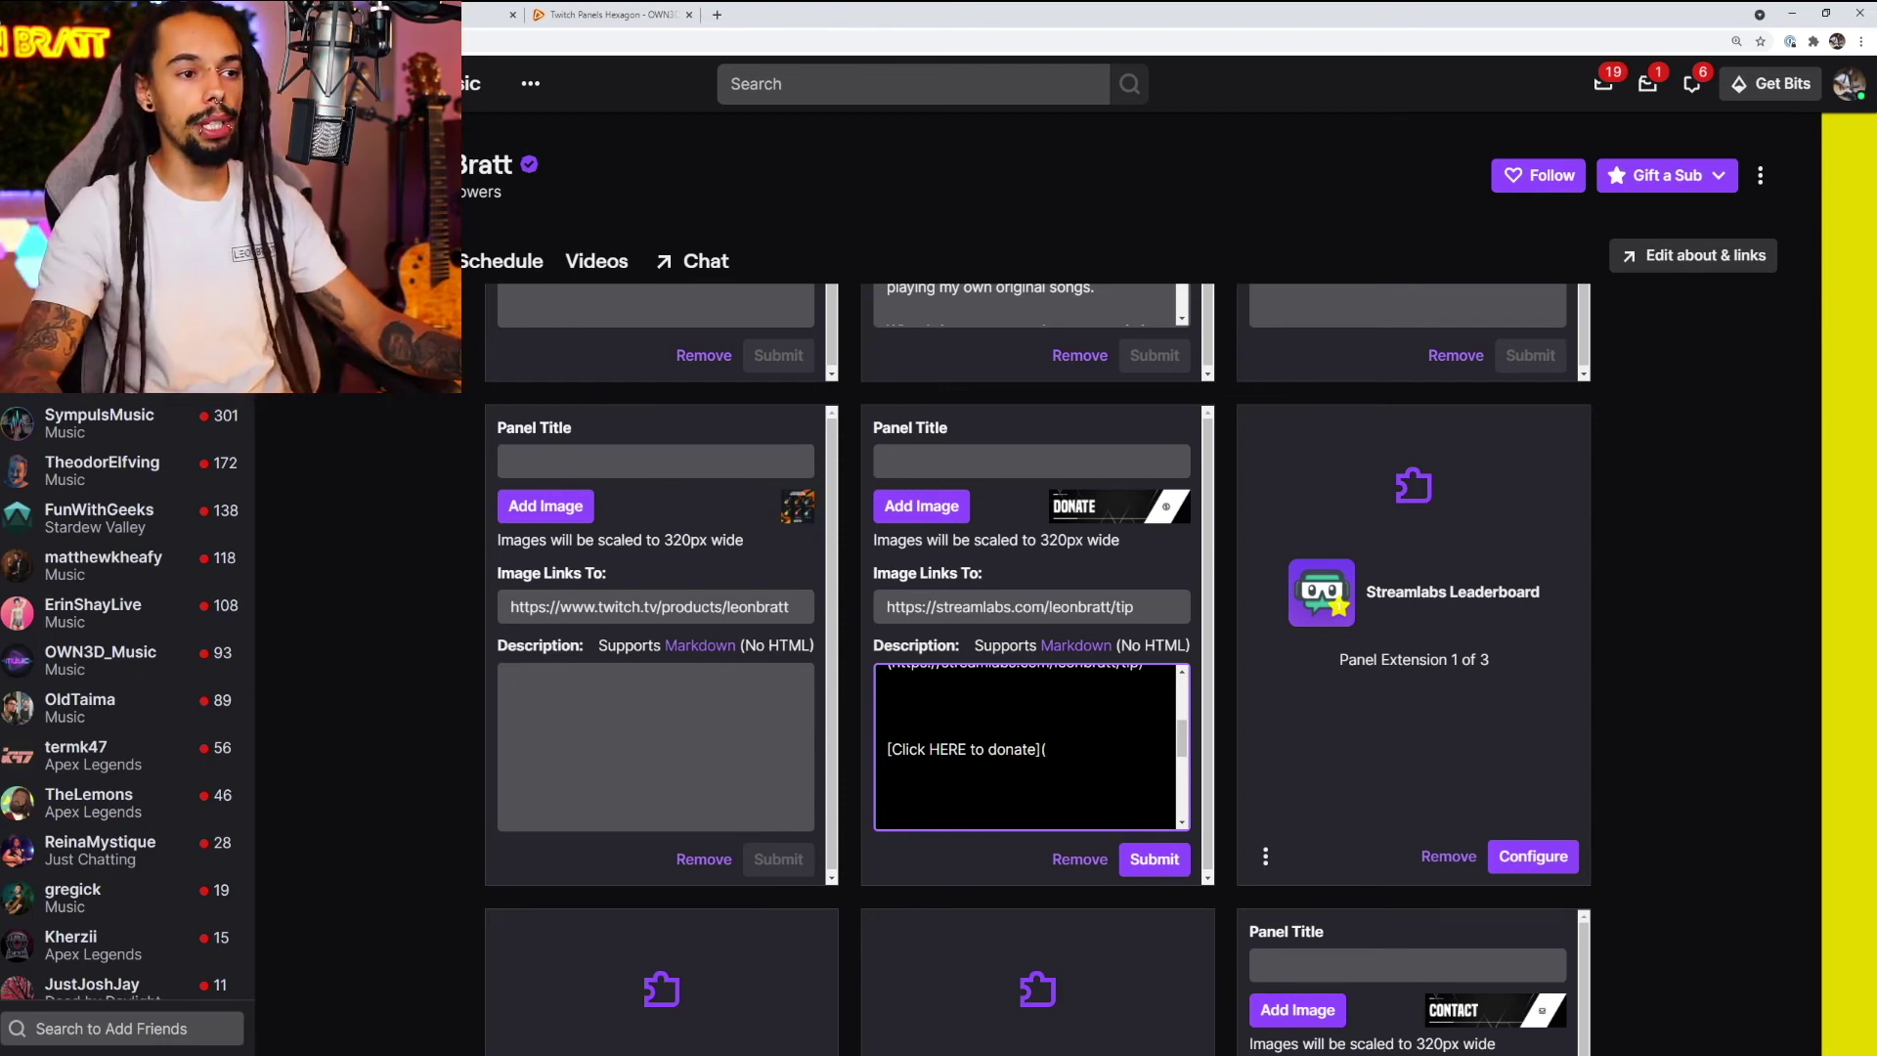
Step: Copy the Streamlabs tip address from the existing link into the new link's parentheses, close them, and submit the Donate panel
scroll(1026, 748, up, 1)
drag(890, 737, 1138, 737)
key(ctrl+c)
scroll(1027, 748, down, 3)
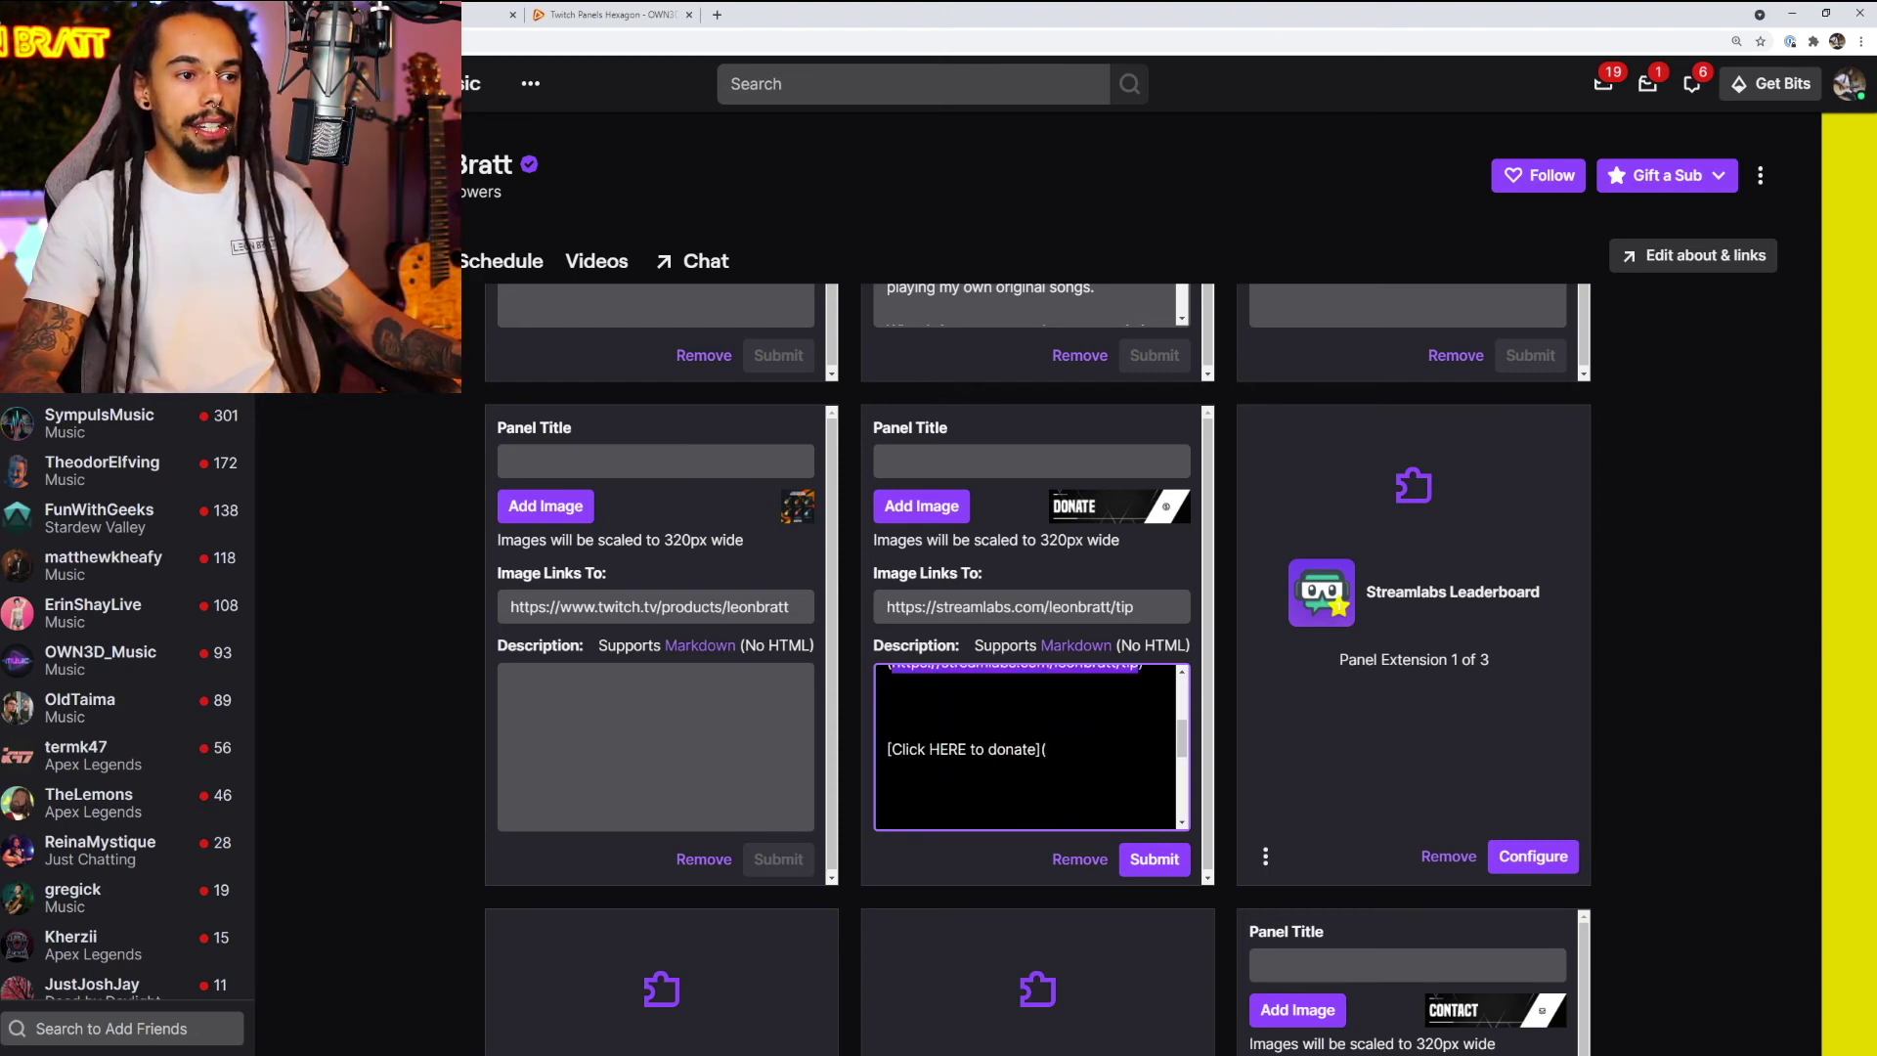
click(1046, 749)
key(ctrl+v)
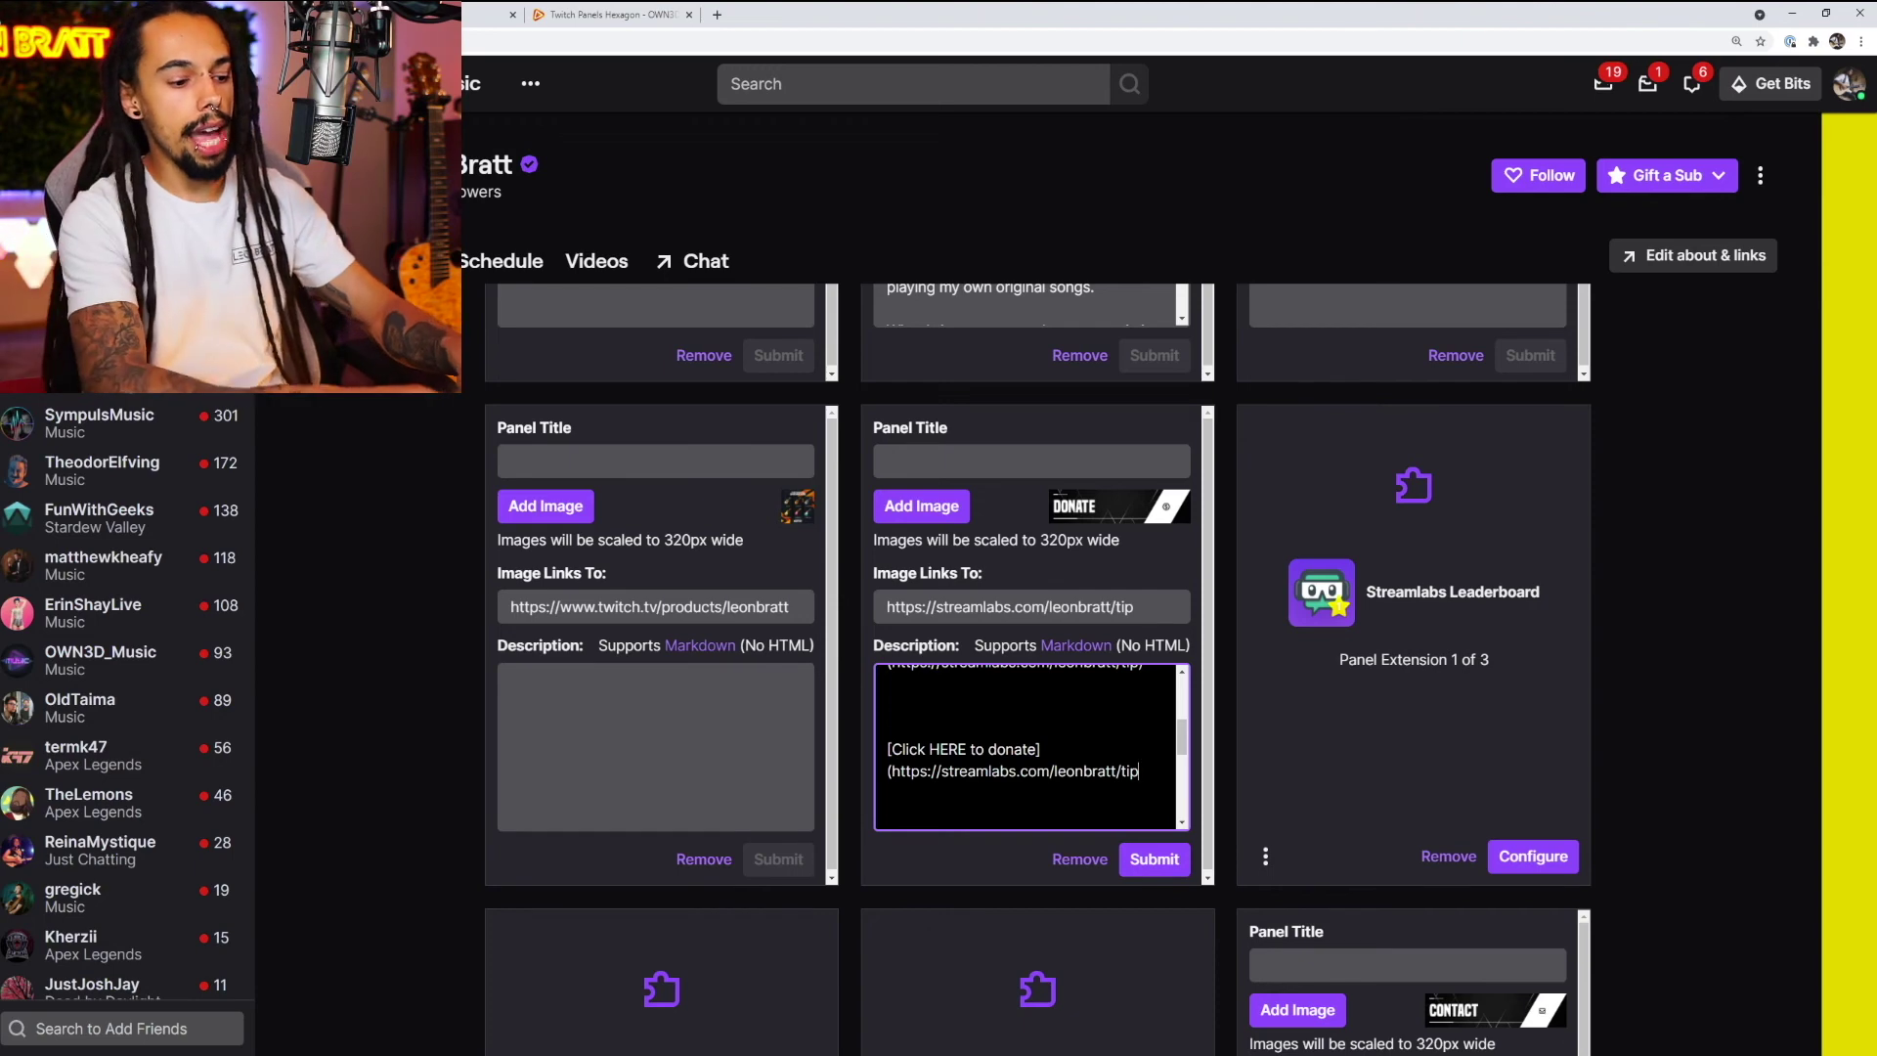
text())
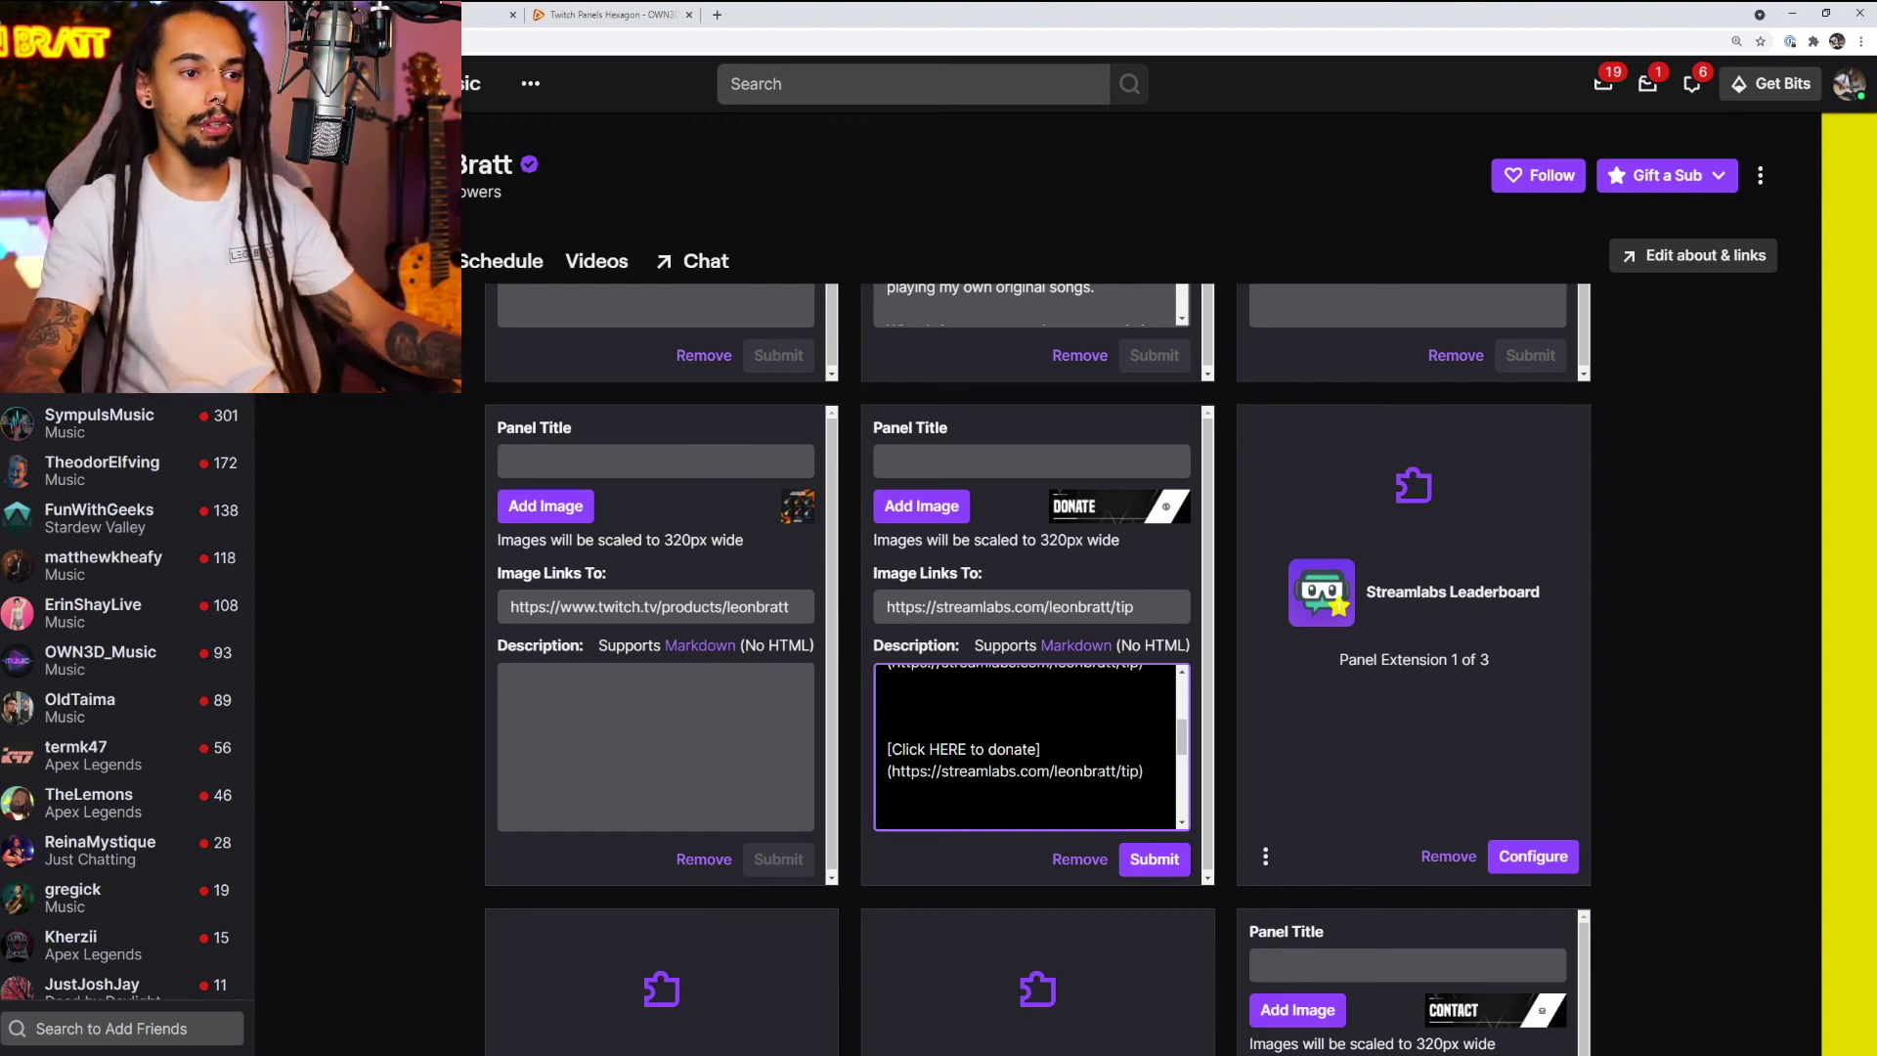
click(1149, 861)
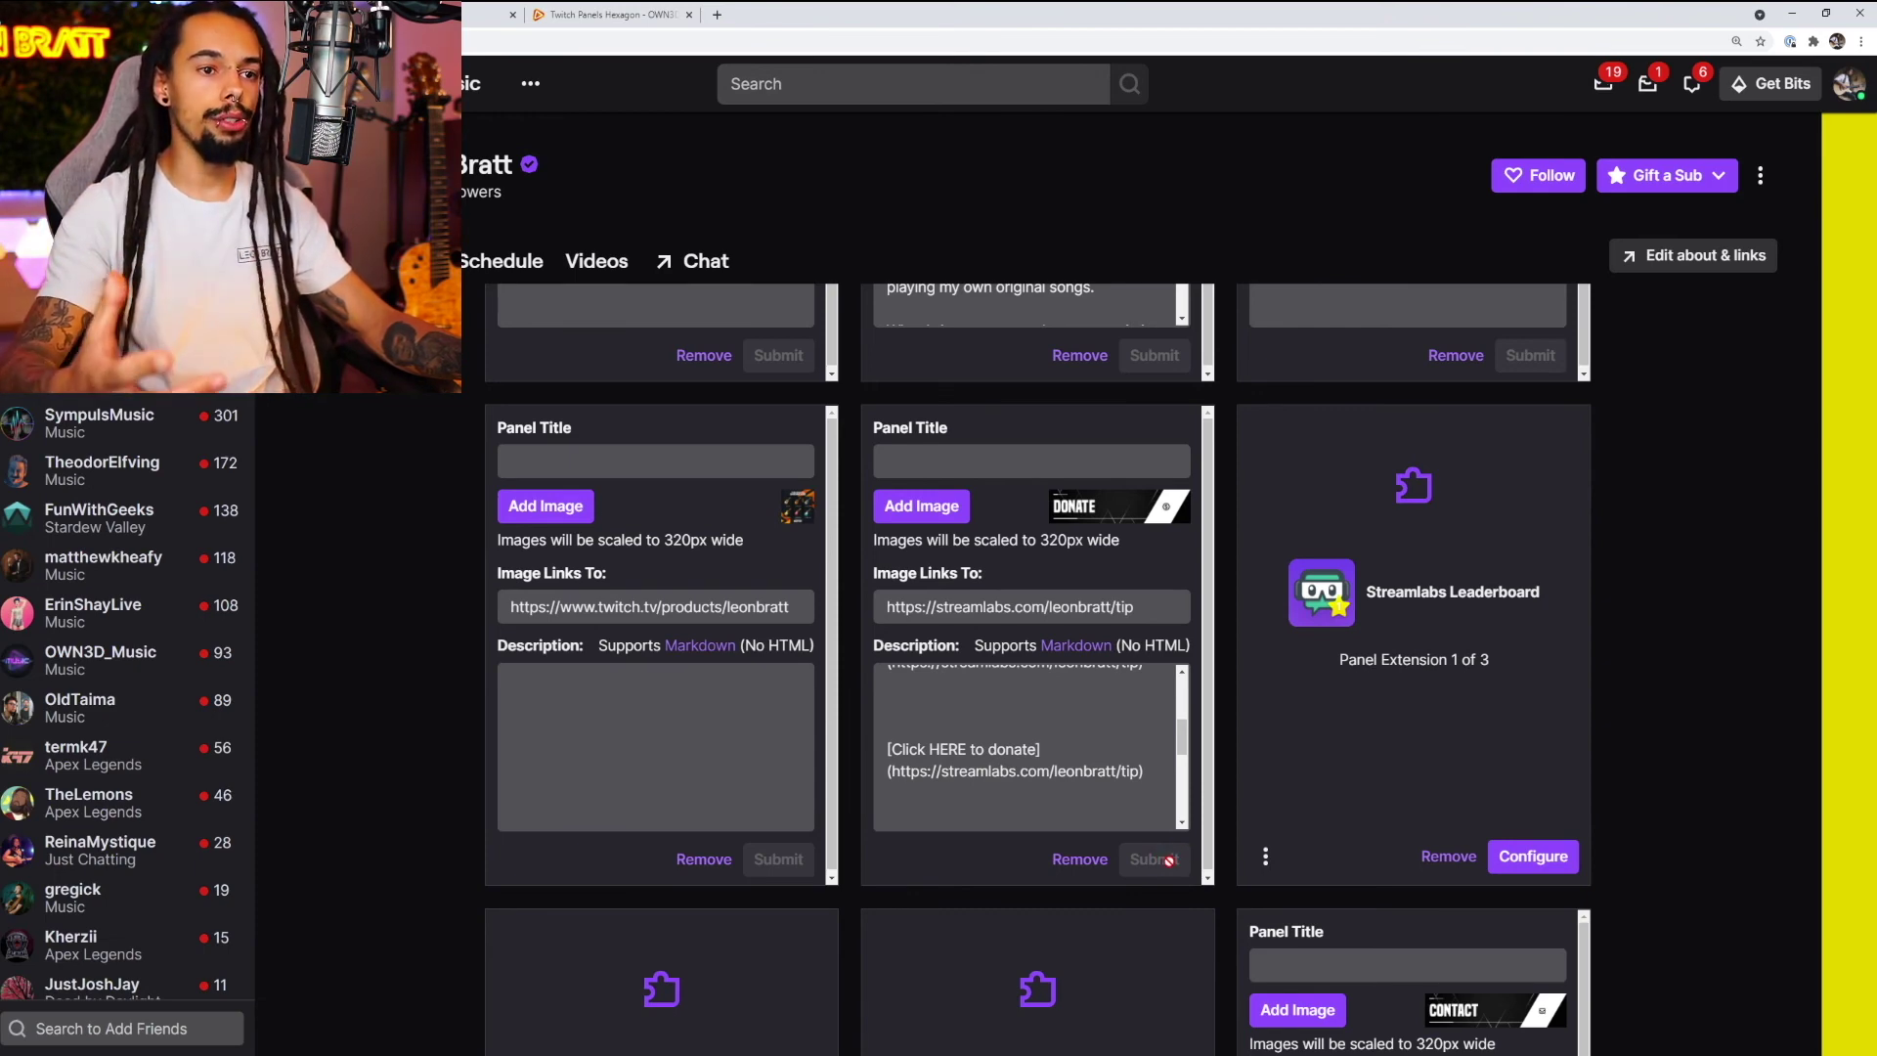
Step: Leave panel editing, test the second "Click HERE to donate" link, close the tip page, and review the published panels down to Rules
scroll(495, 573, up, 10)
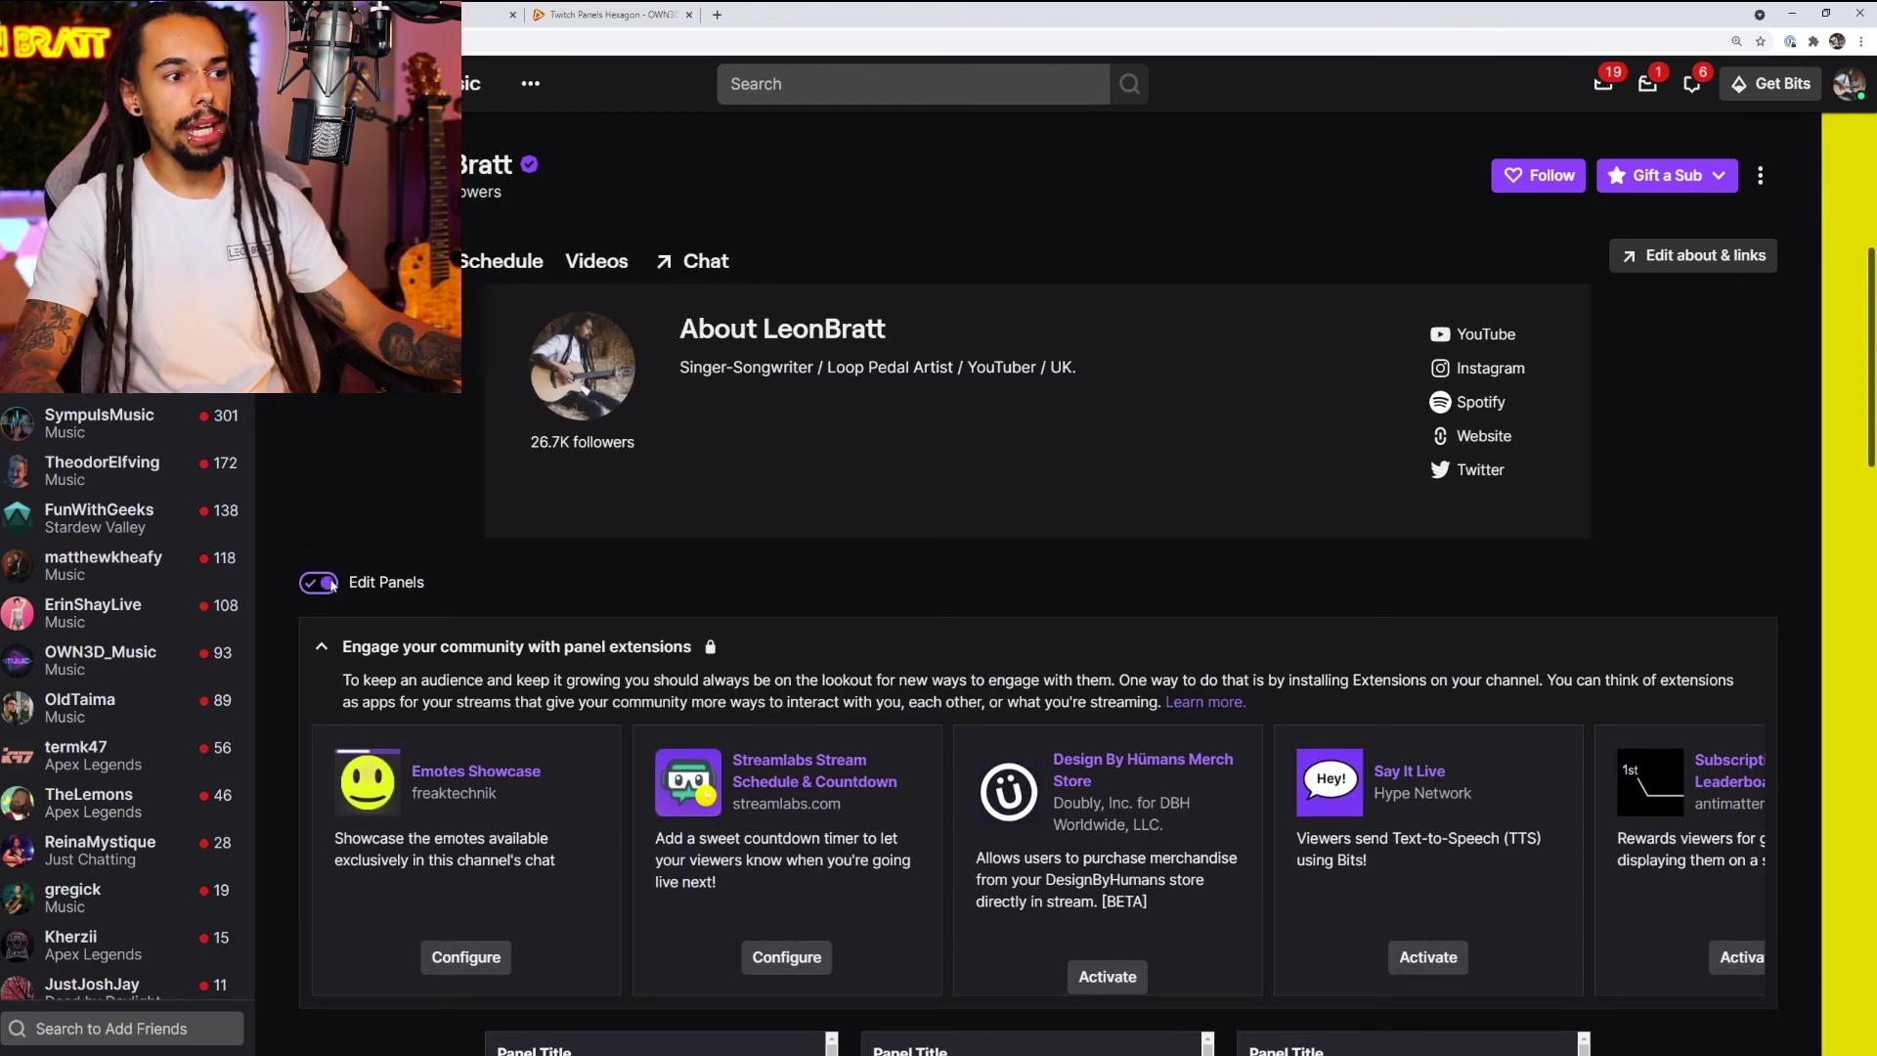
click(321, 582)
scroll(1222, 718, down, 5)
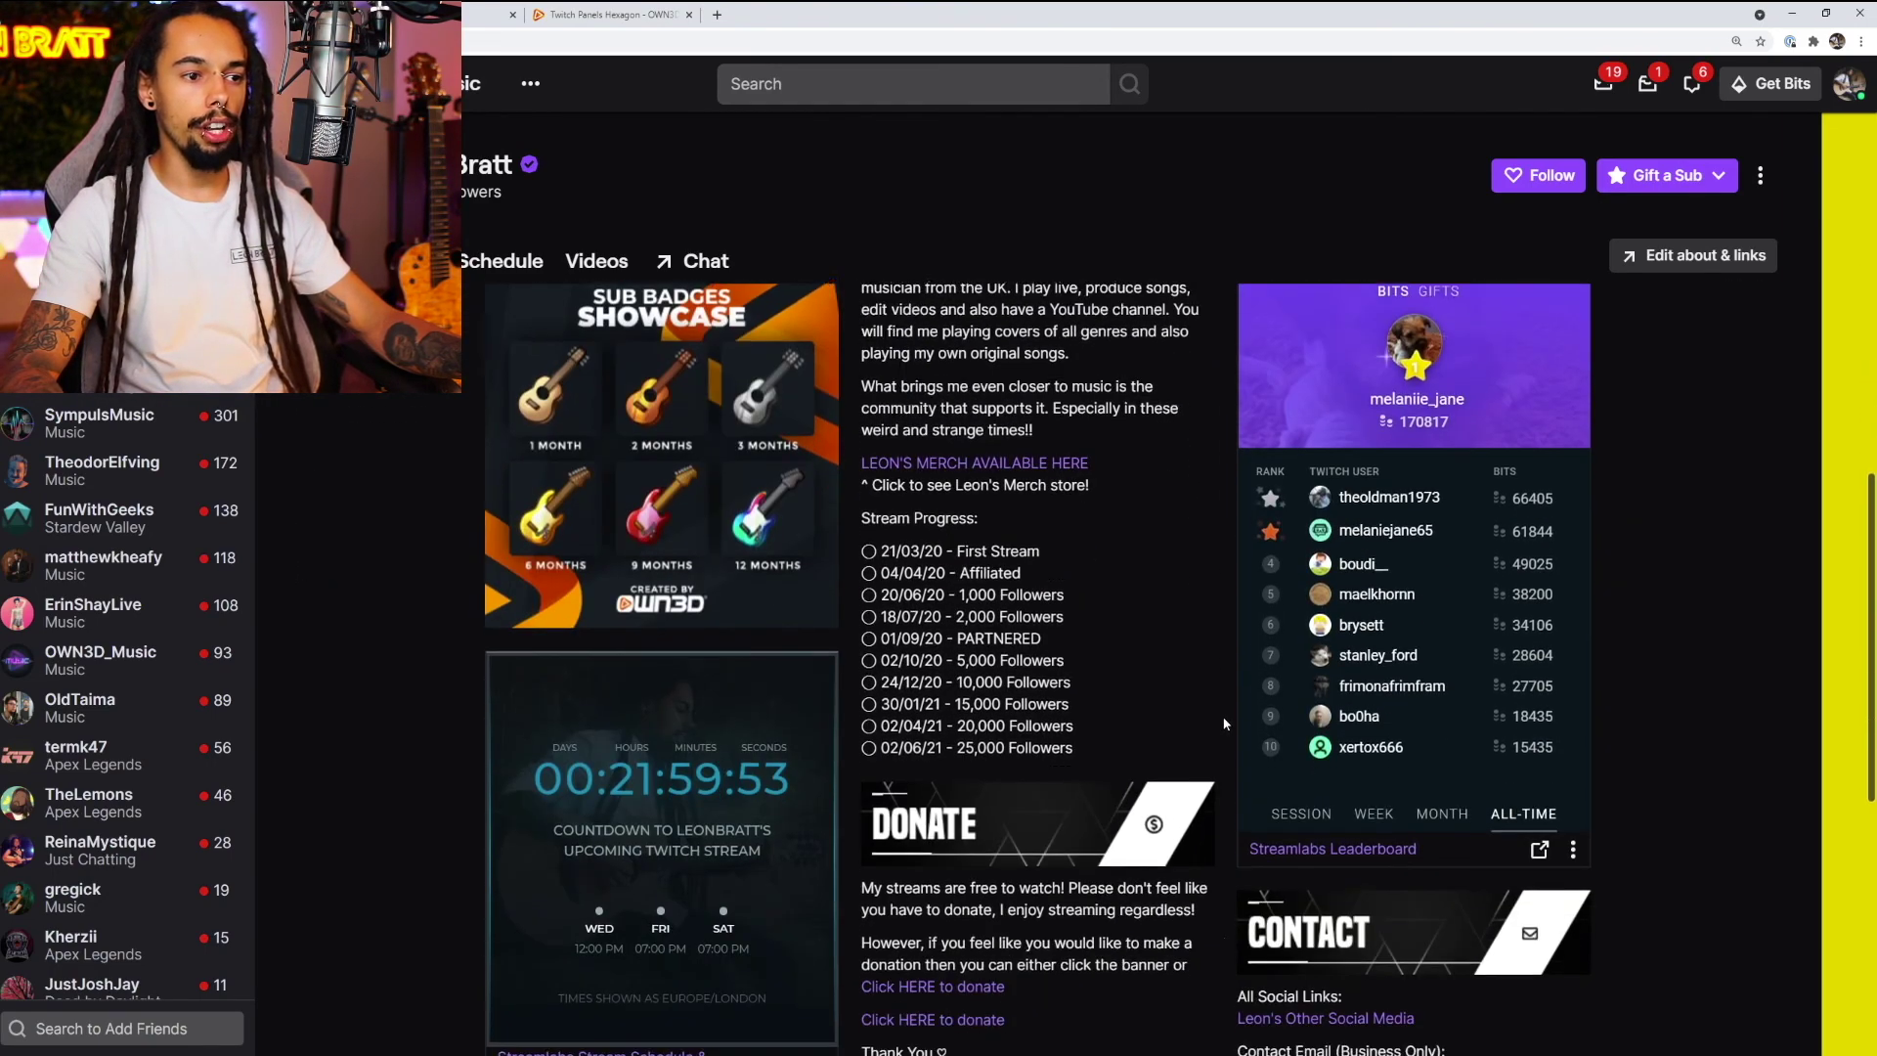
scroll(1224, 723, down, 3)
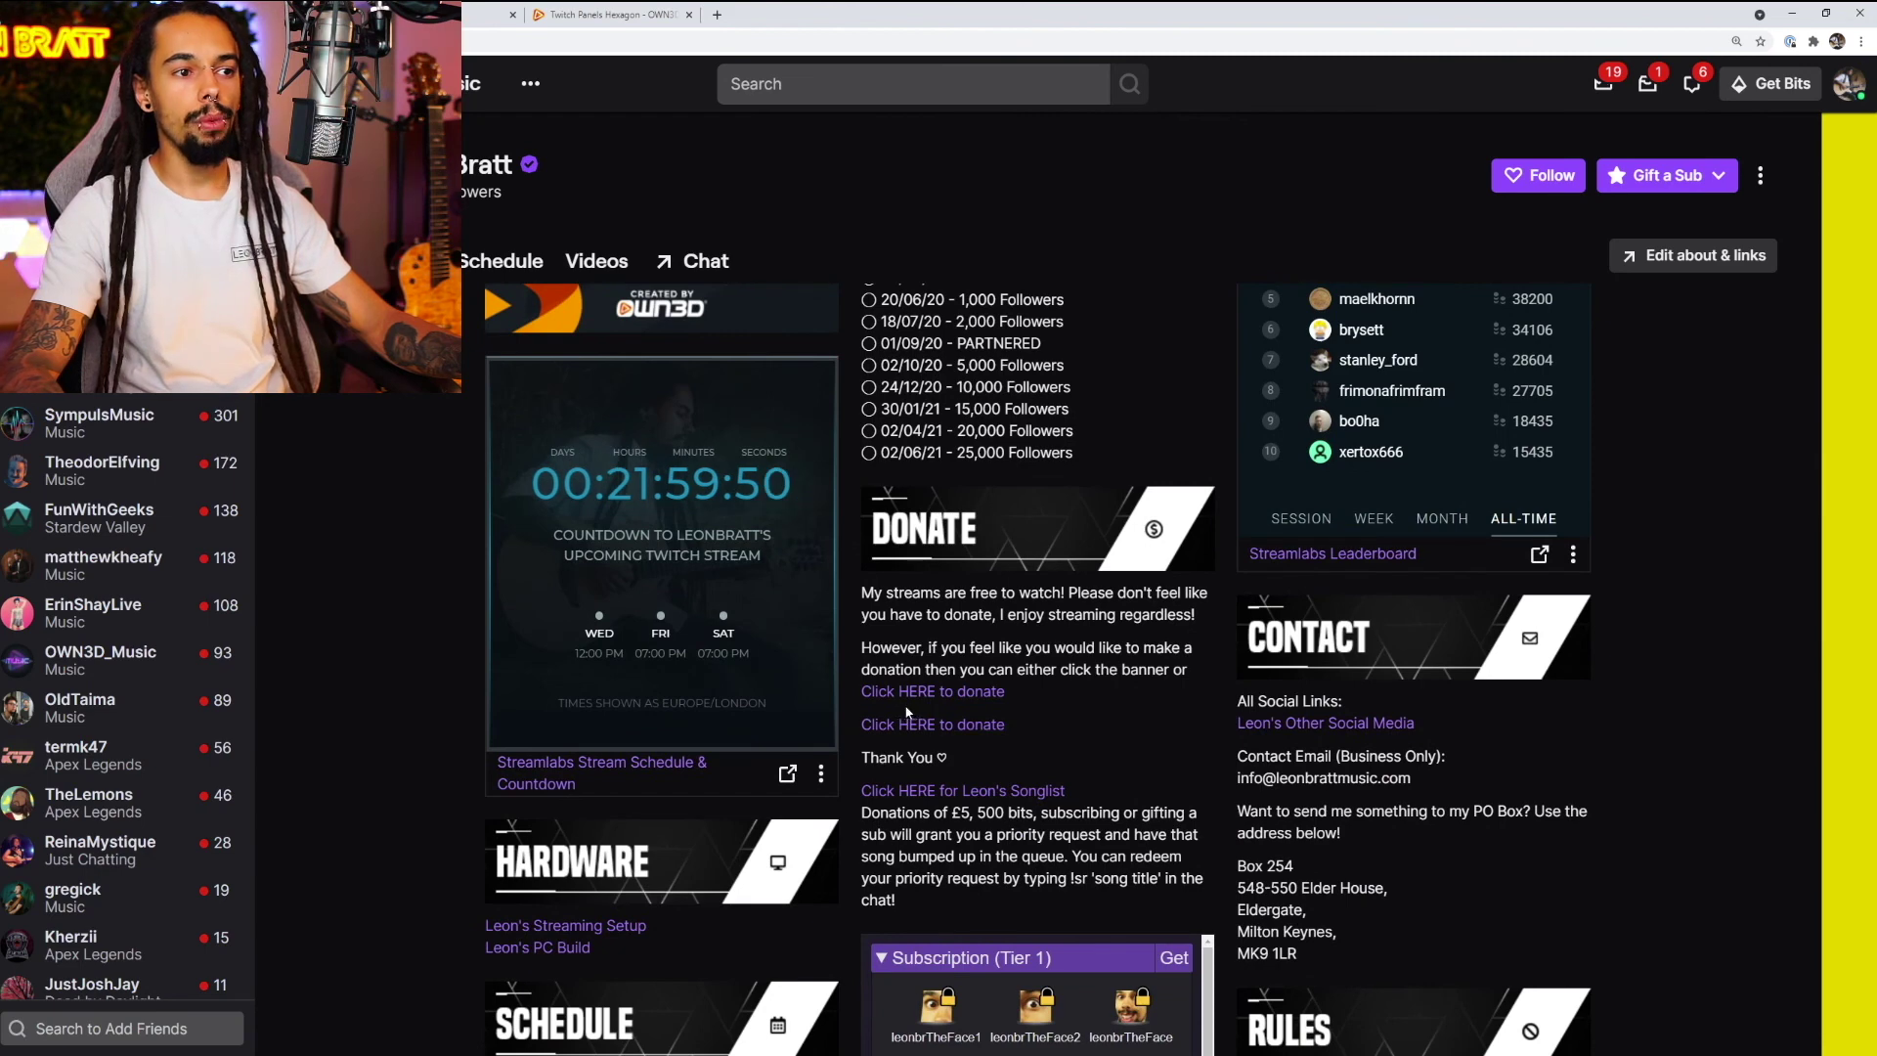
click(958, 725)
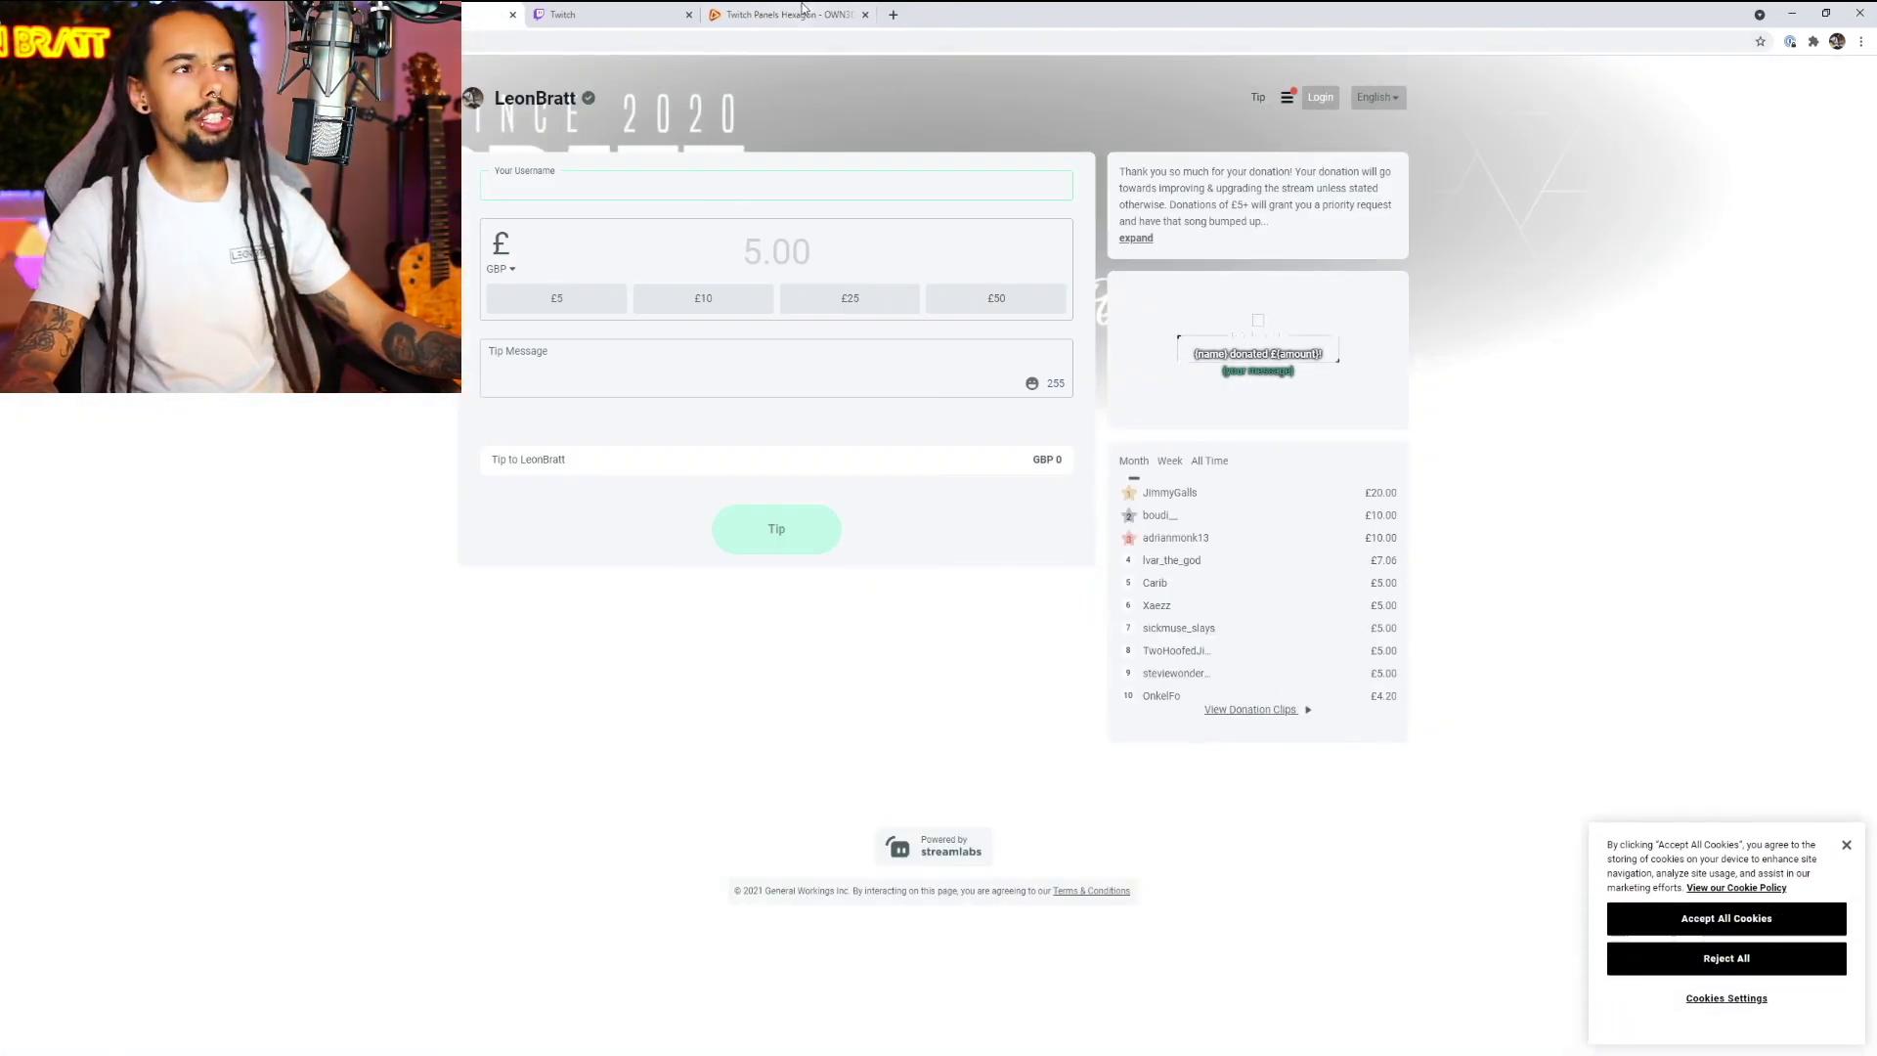
click(512, 15)
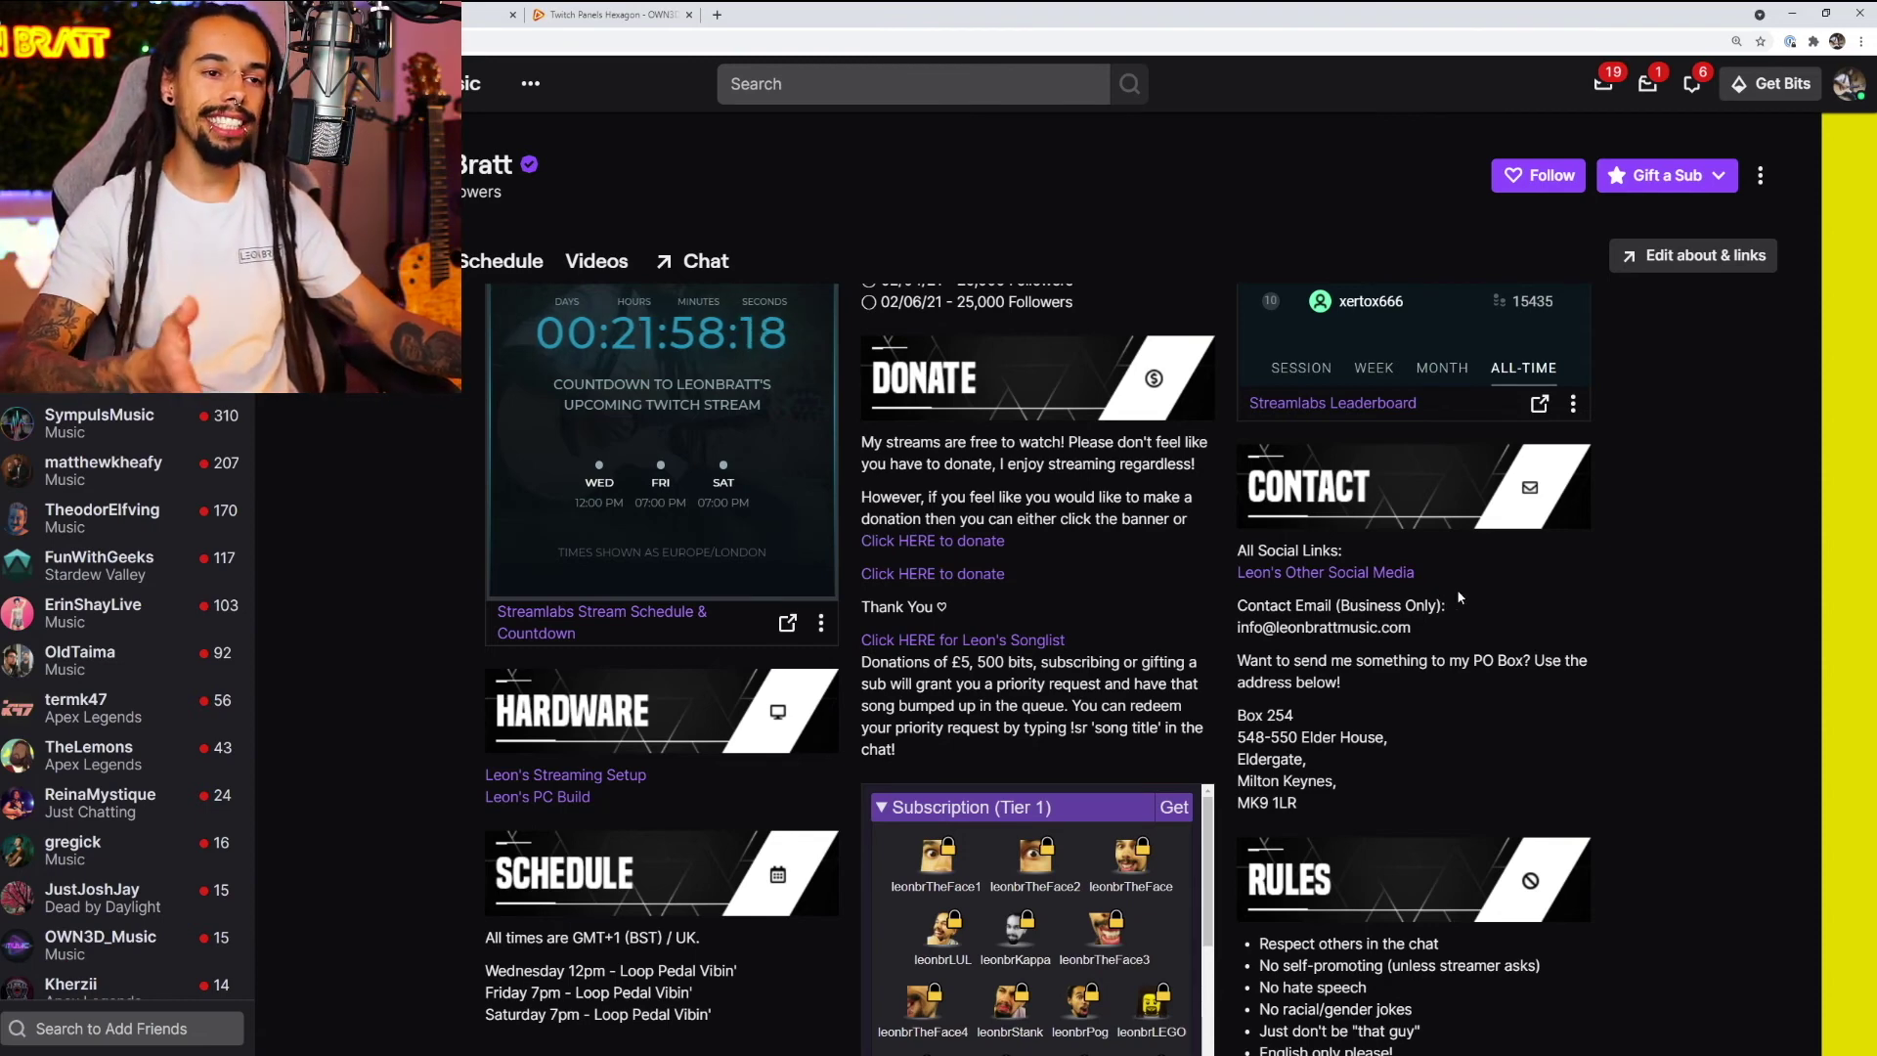
scroll(1457, 596, down, 2)
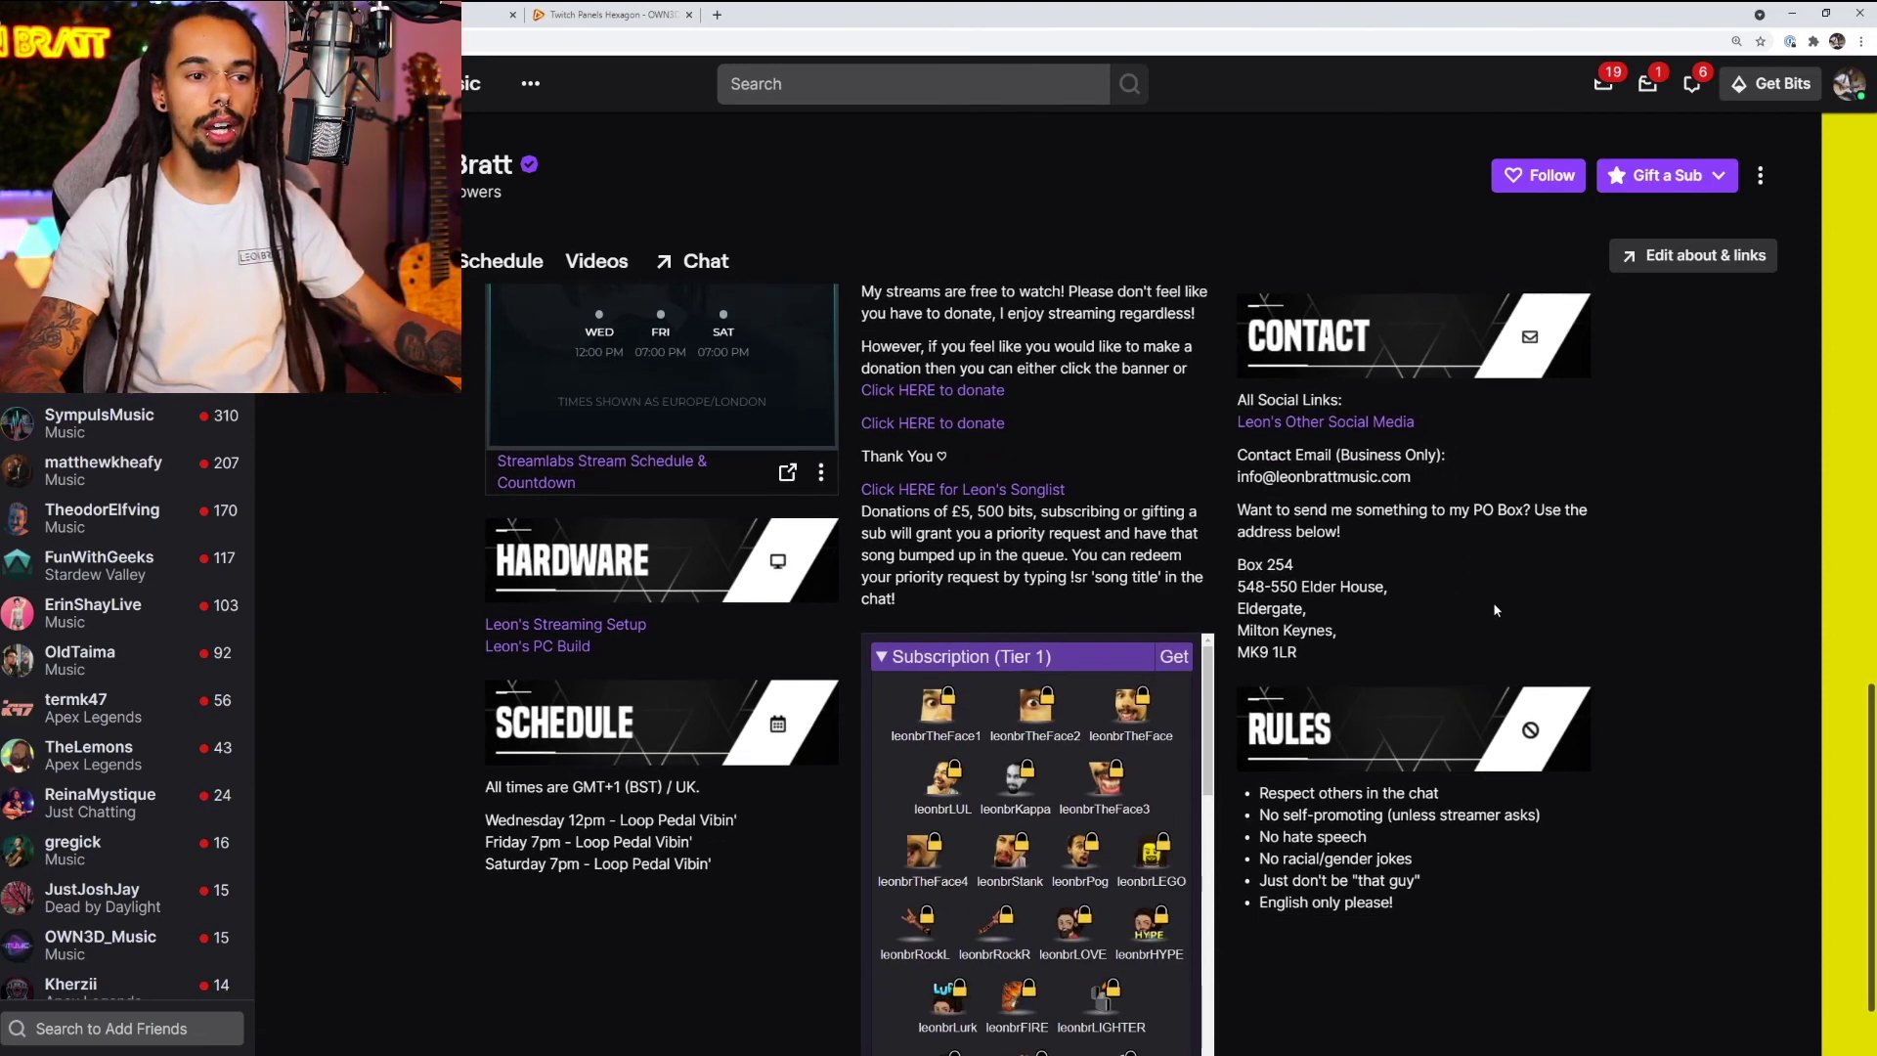
scroll(1427, 612, up, 8)
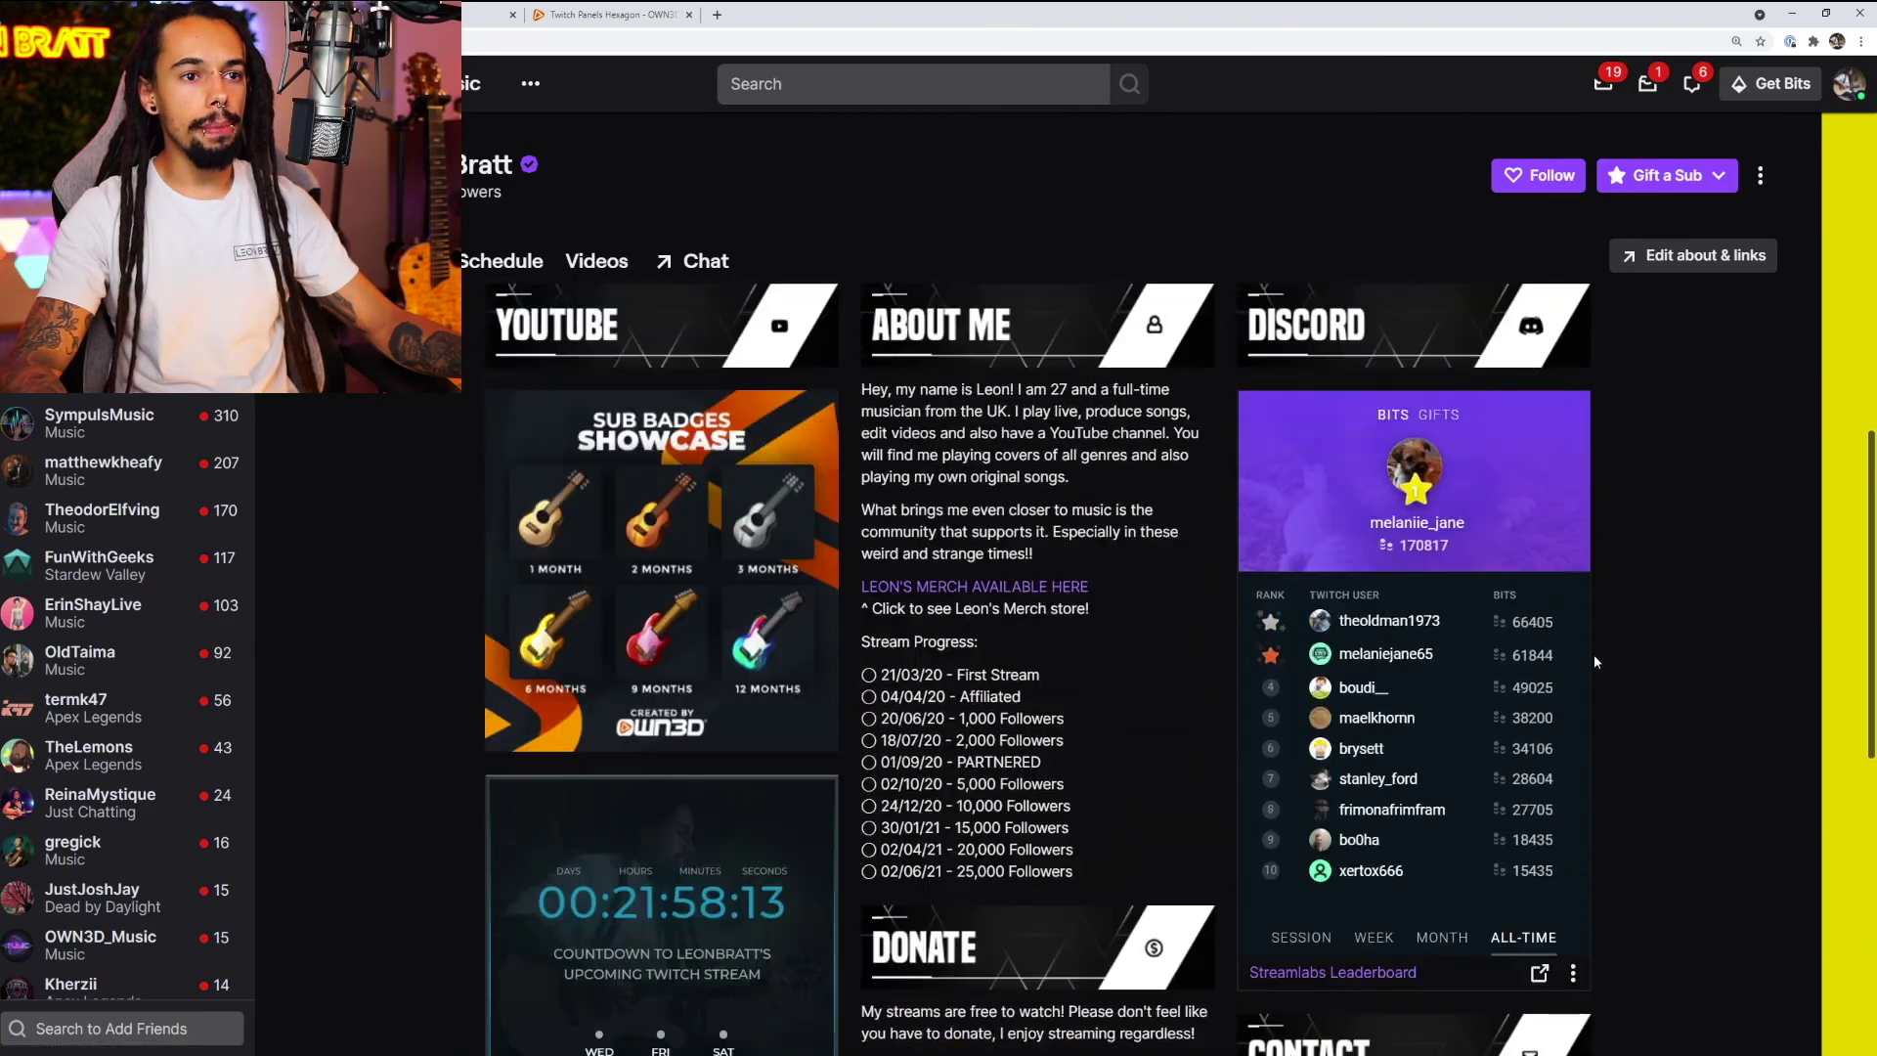
scroll(1596, 660, up, 5)
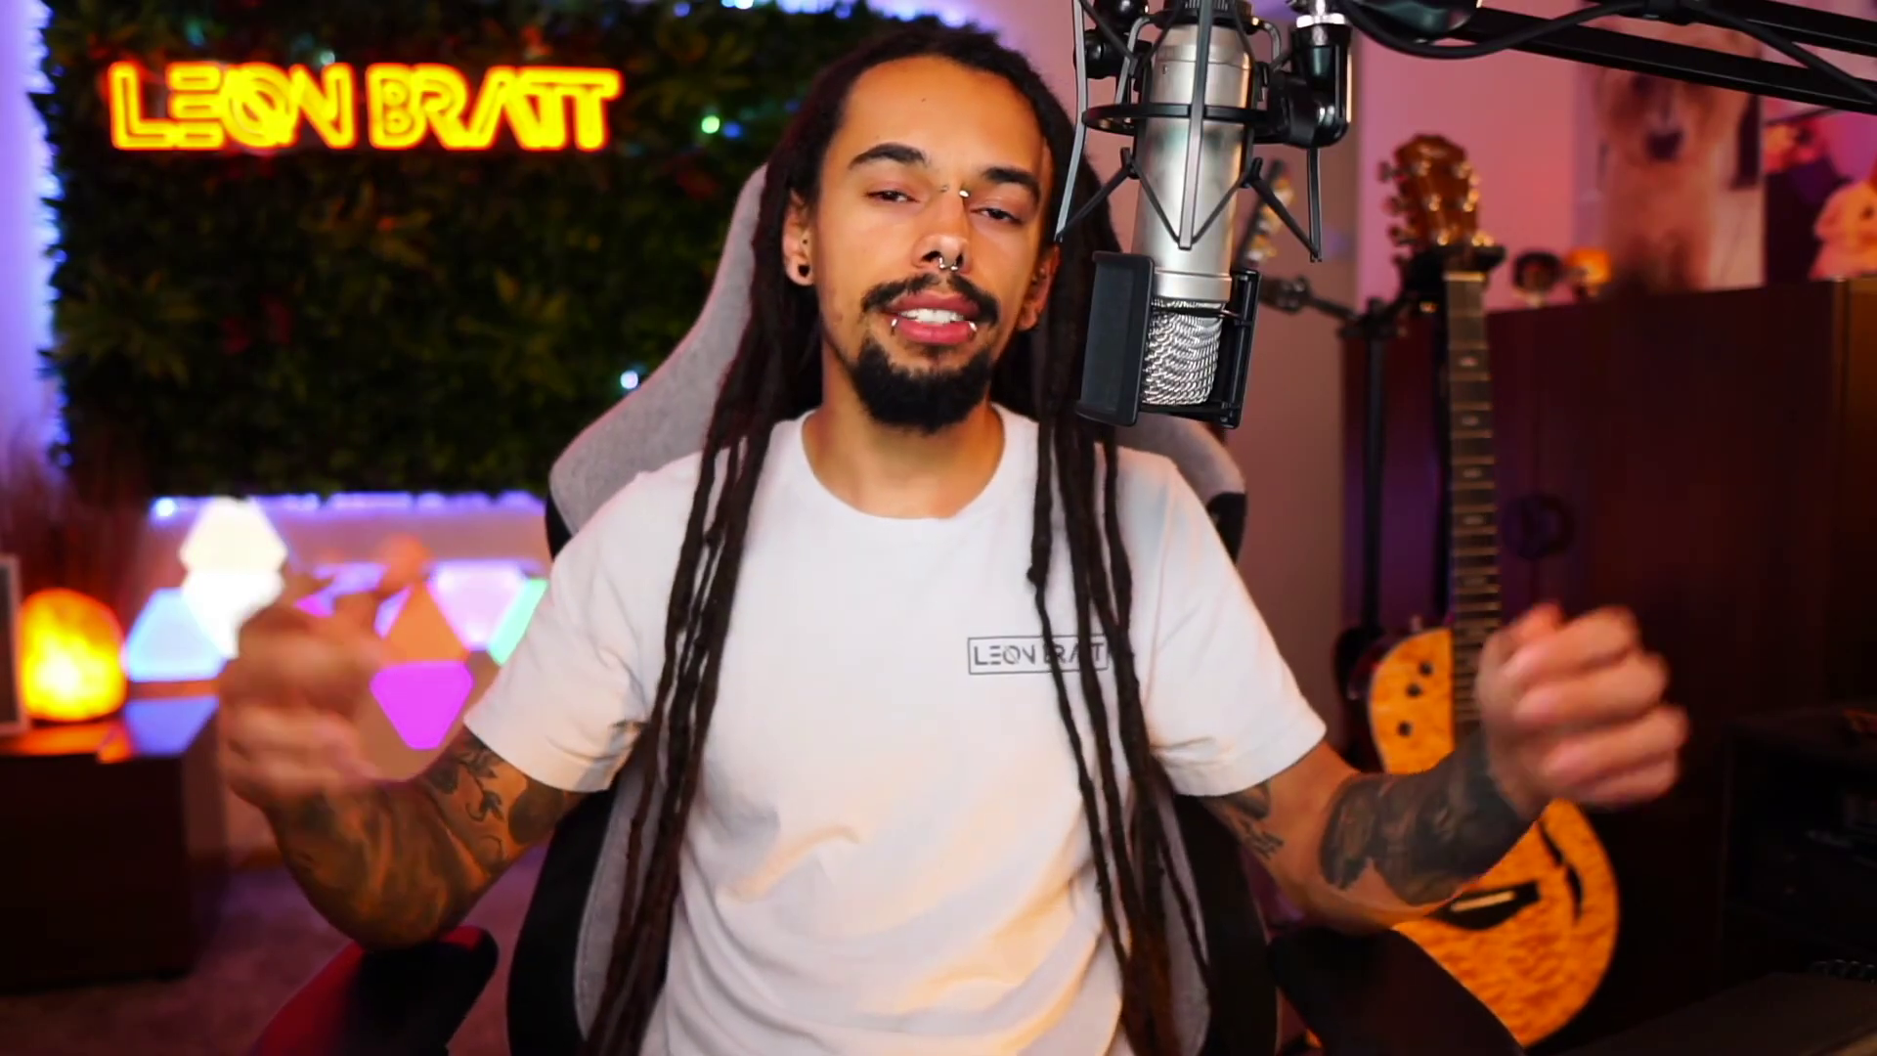